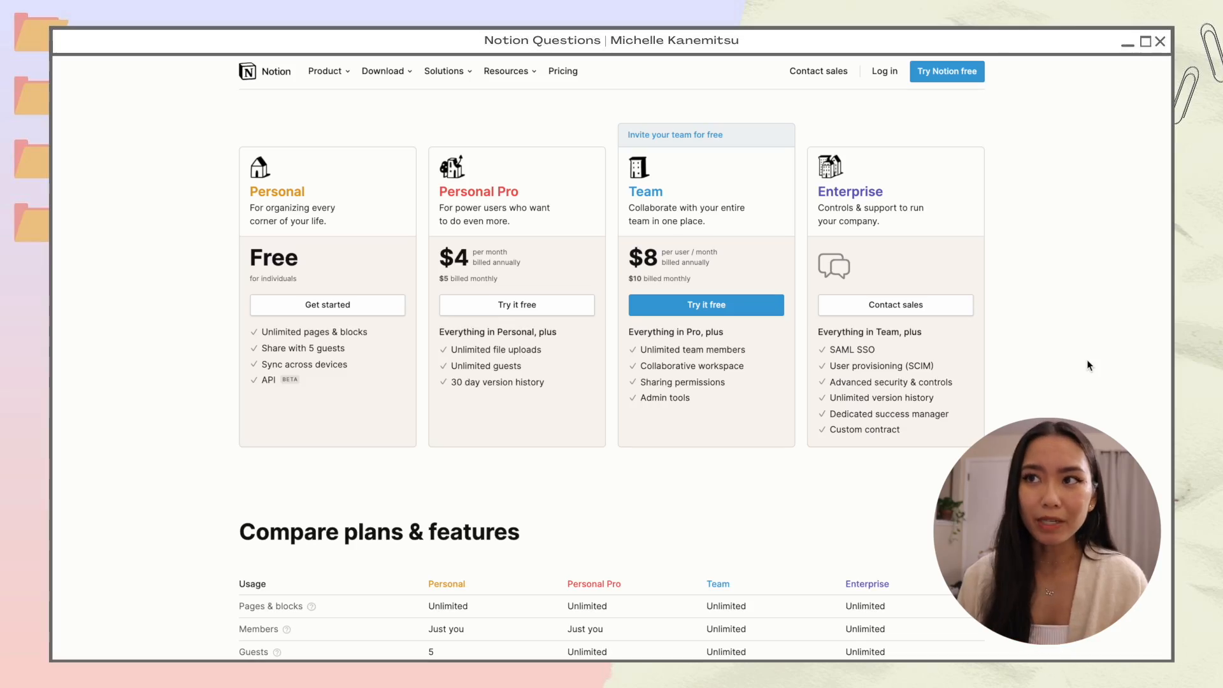
Step: Scroll down through the Compare plans table on the Notion pricing page
{"action": "scroll", "coordinate": [1087, 360], "scroll_direction": "down", "scroll_amount": 3}
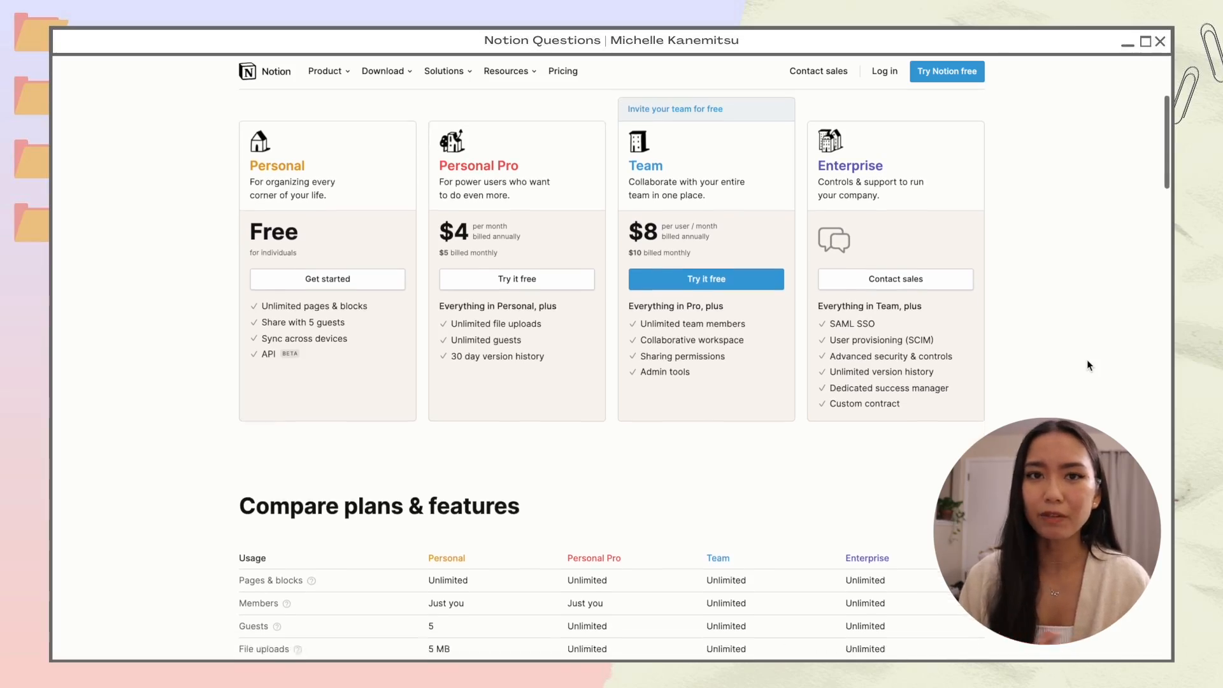
{"action": "scroll", "coordinate": [1087, 361], "scroll_direction": "down", "scroll_amount": 4}
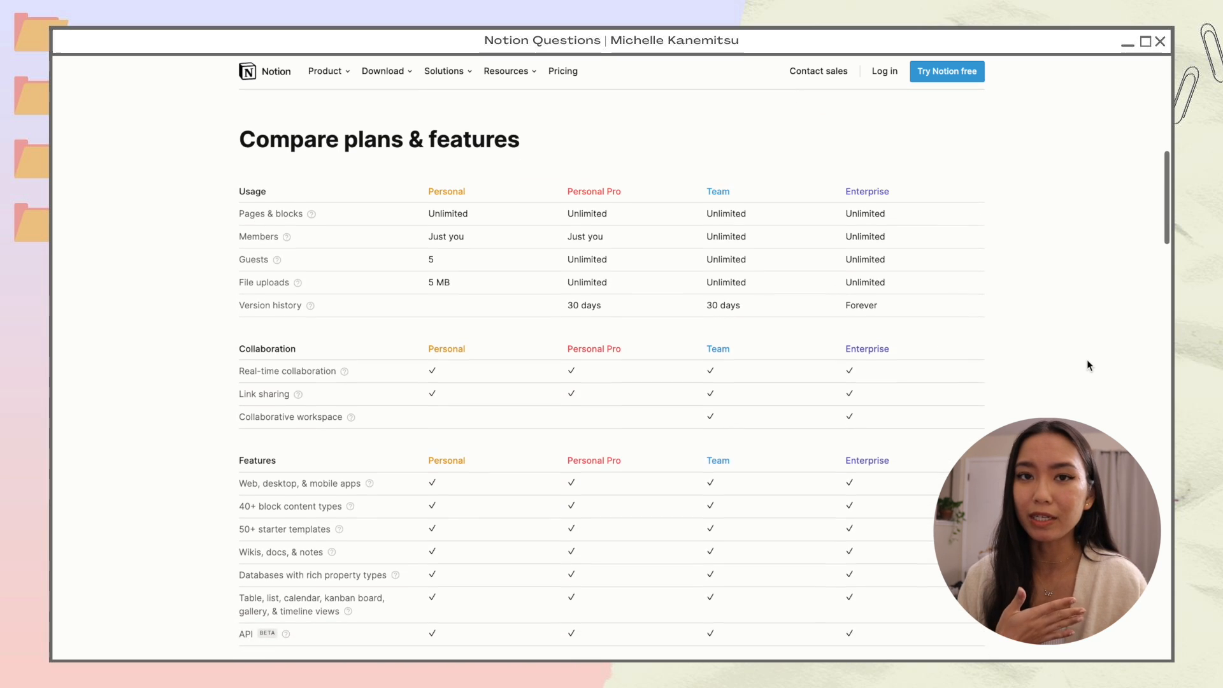
{"action": "scroll", "coordinate": [1087, 360], "scroll_direction": "down", "scroll_amount": 4}
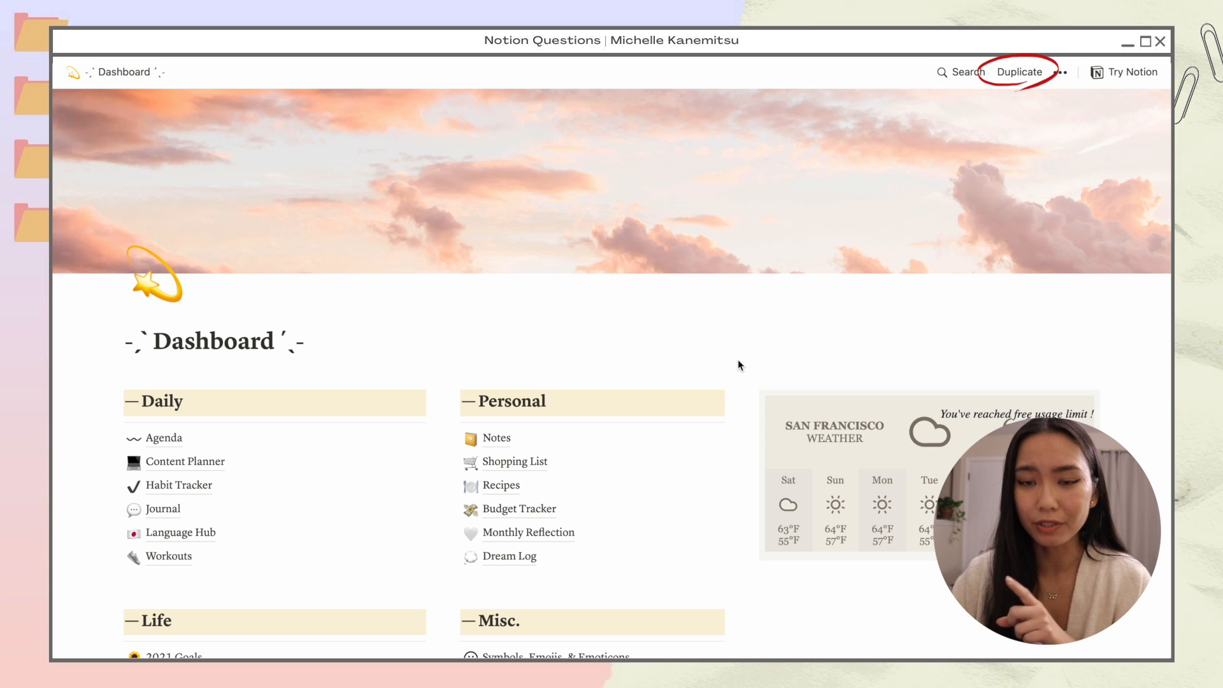
Step: Duplicate the Dashboard template into your workspace, signing in with your Google account e-mail and password
{"action": "left_click", "coordinate": [1018, 72]}
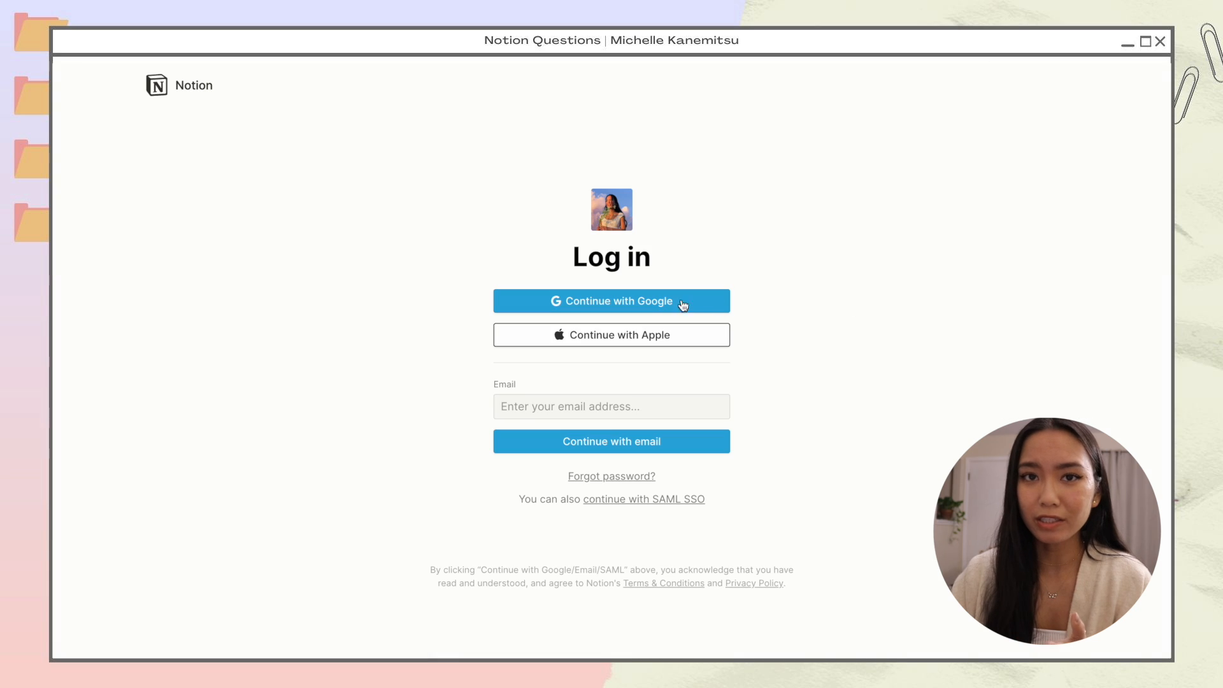
{"action": "left_click", "coordinate": [641, 305]}
{"action": "left_click", "coordinate": [639, 364]}
{"action": "left_click", "coordinate": [719, 498]}
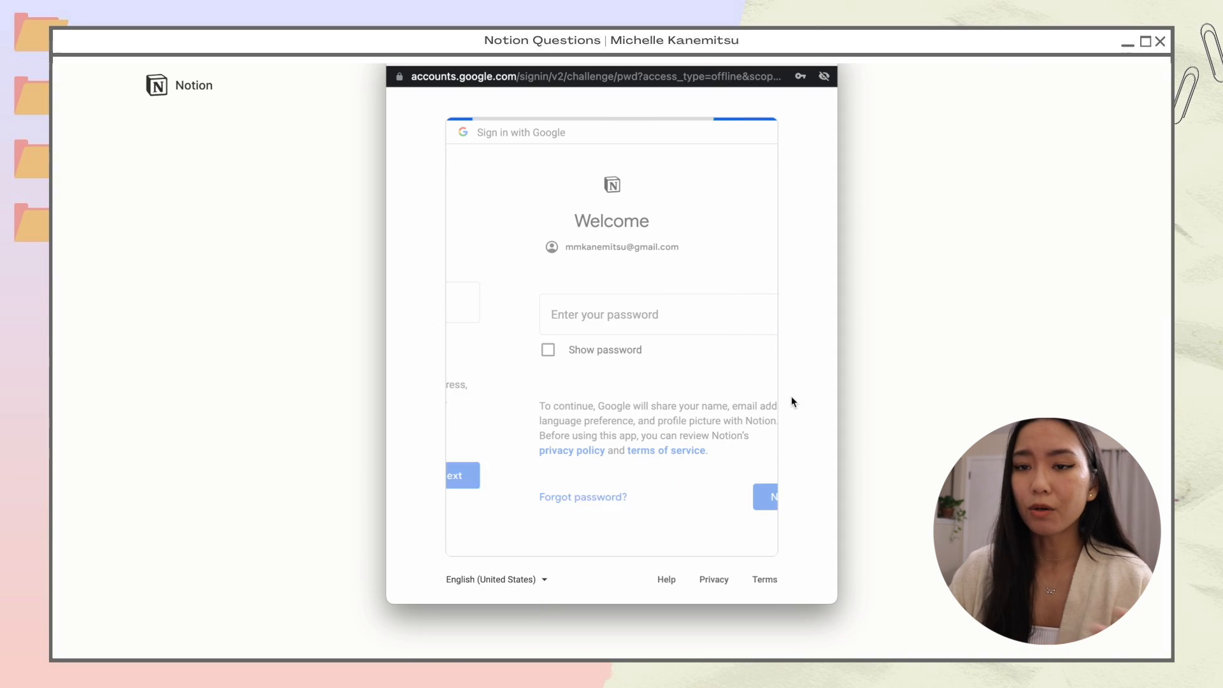
{"action": "left_click", "coordinate": [718, 498]}
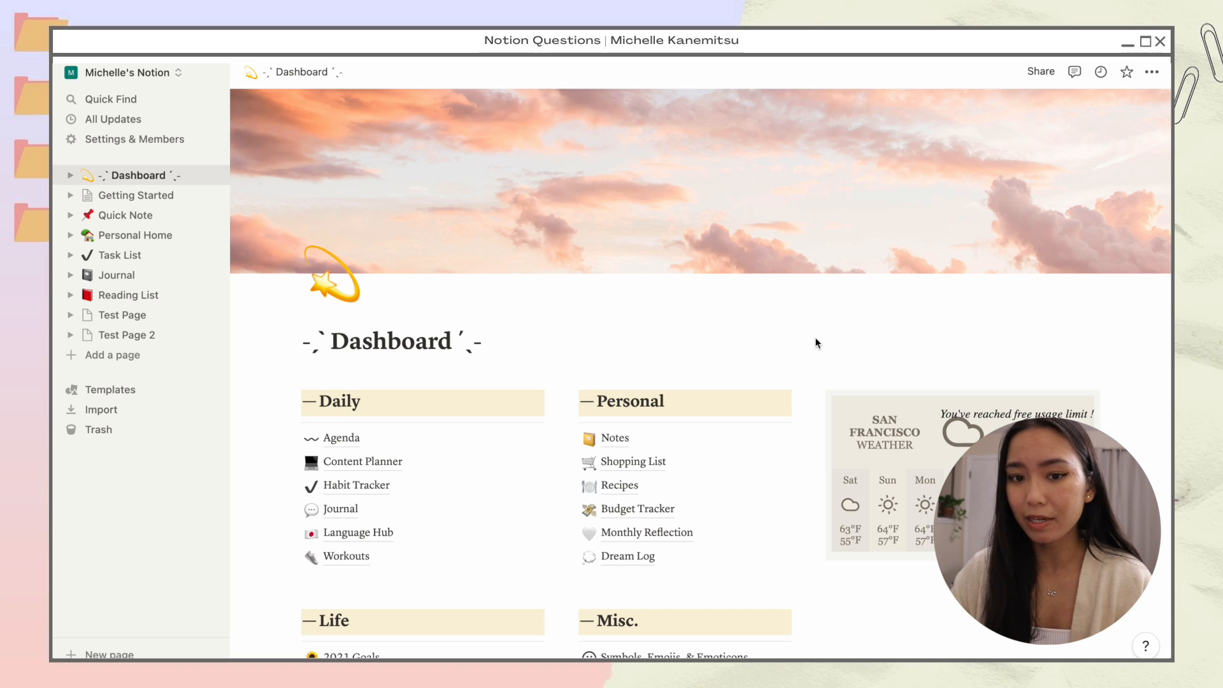
Step: Switch between Test Page and Test Page 2, then expand Dashboard to list Agenda and Content Planner
{"action": "left_click", "coordinate": [130, 317]}
{"action": "left_click", "coordinate": [130, 338]}
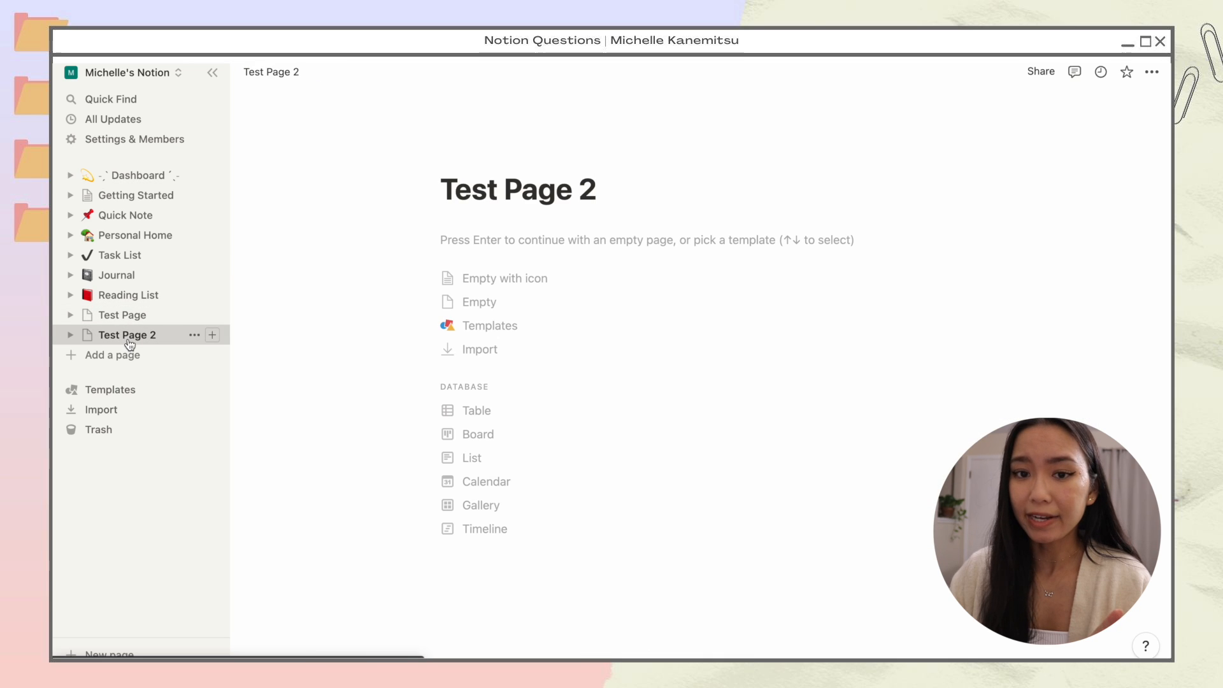
{"action": "left_click", "coordinate": [130, 317]}
{"action": "left_click", "coordinate": [131, 337]}
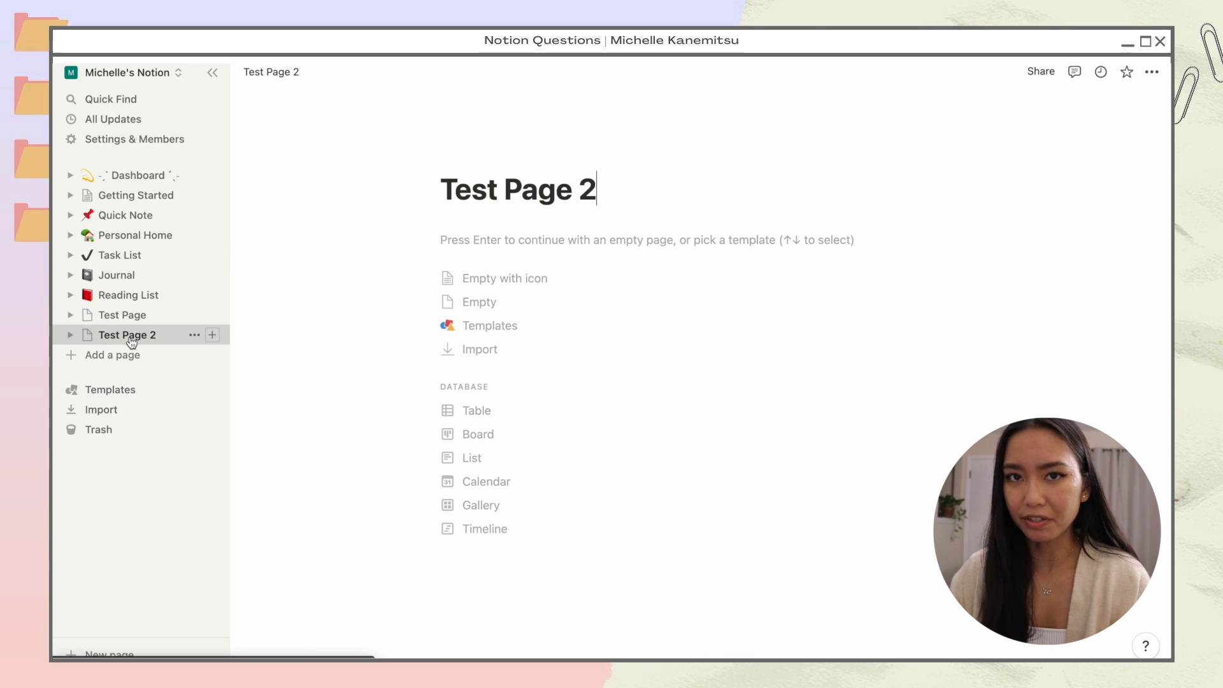
{"action": "left_click", "coordinate": [130, 317]}
{"action": "left_click", "coordinate": [131, 335]}
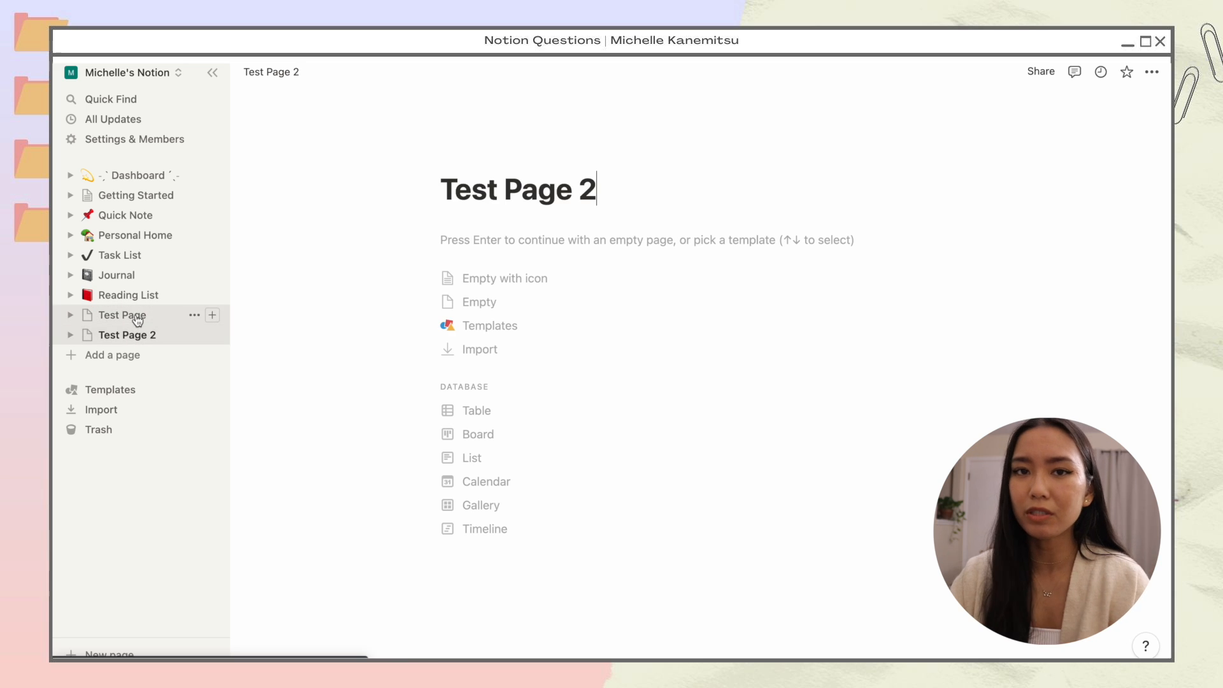
{"action": "left_click", "coordinate": [138, 320]}
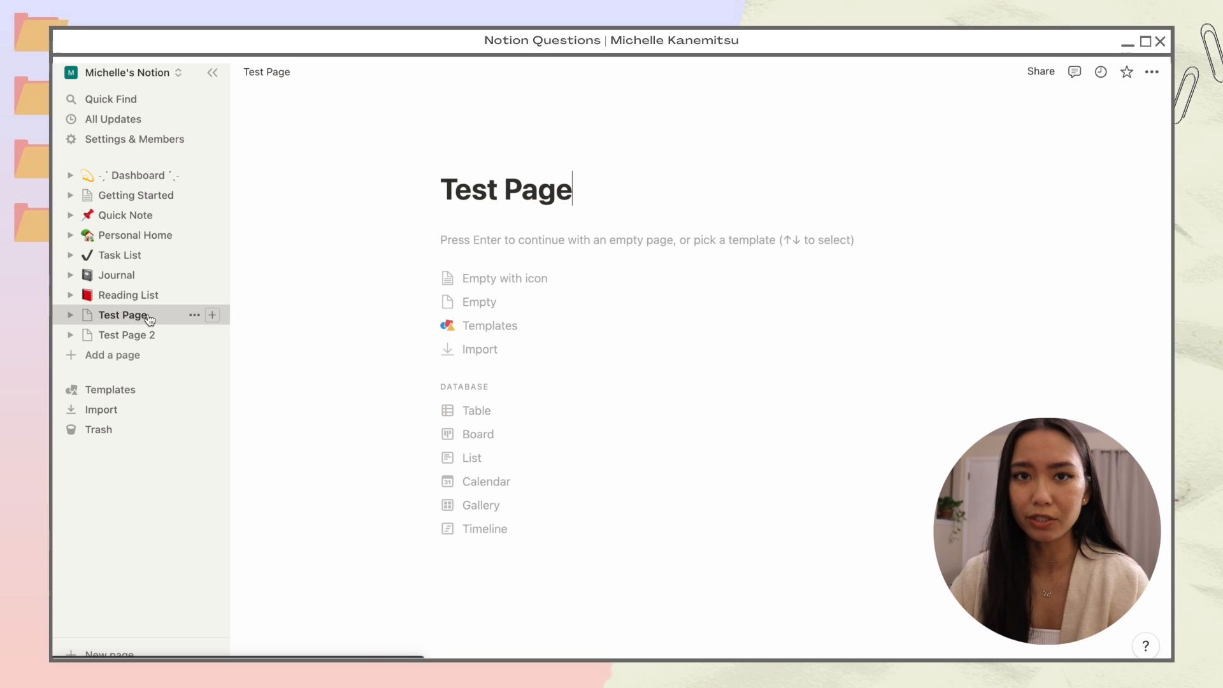
{"action": "left_click", "coordinate": [70, 175]}
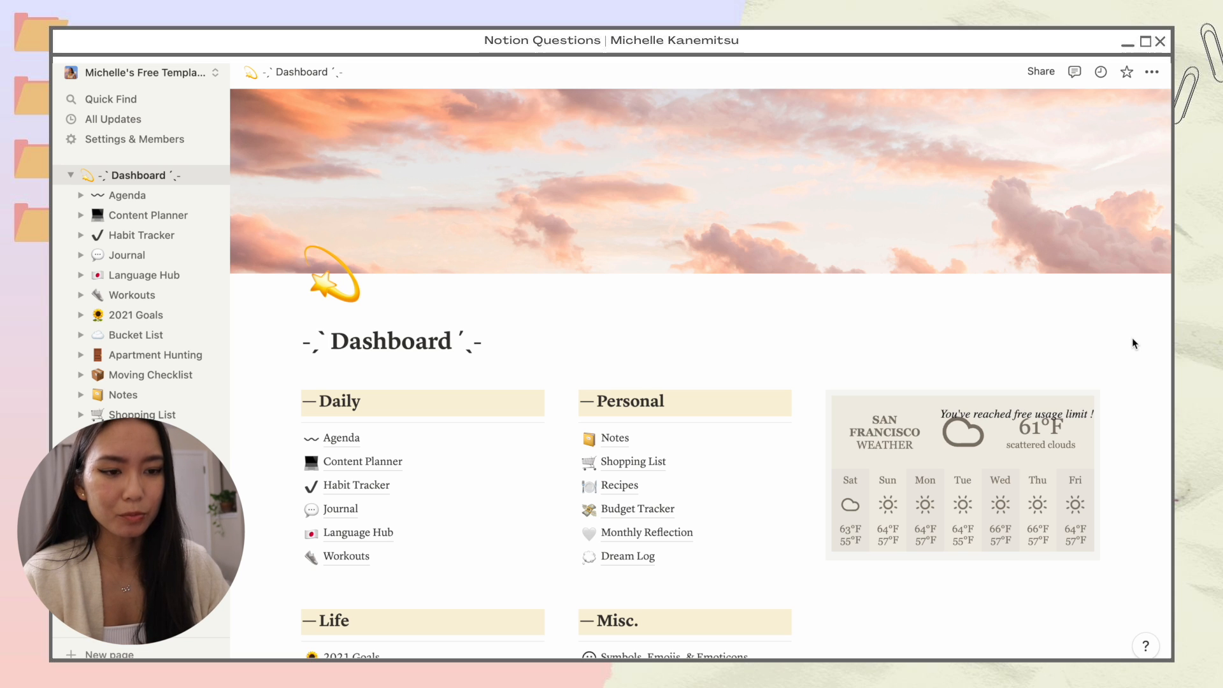
Step: Scroll down the duplicated Dashboard page
{"action": "scroll", "coordinate": [1132, 339], "scroll_direction": "down", "scroll_amount": 8}
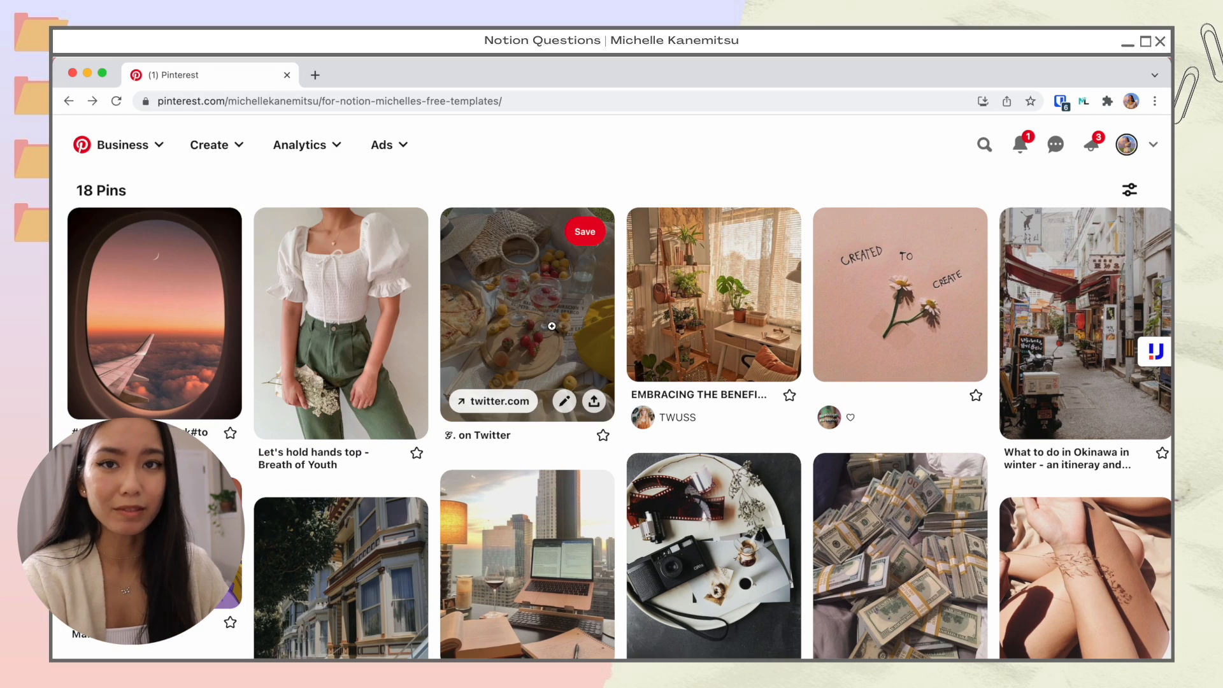
Step: Open the airplane-window, white-top and picnic pin images each in a new tab
{"action": "right_click", "coordinate": [193, 313]}
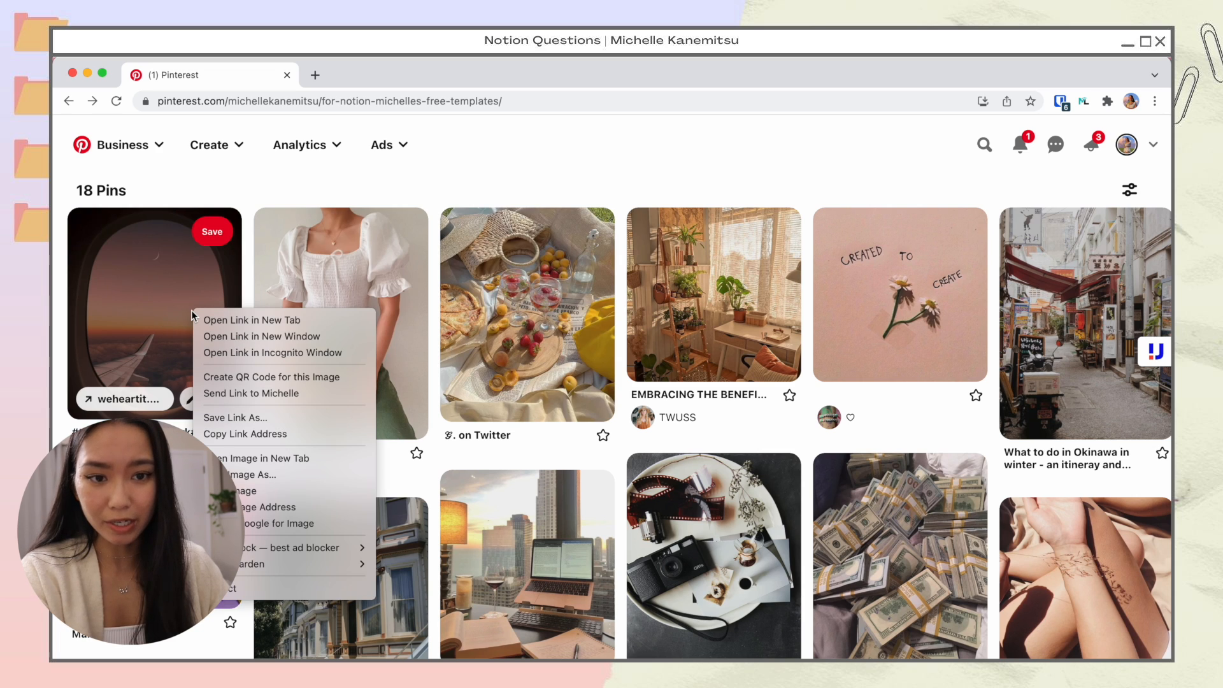
{"action": "left_click", "coordinate": [253, 460]}
{"action": "right_click", "coordinate": [339, 327]}
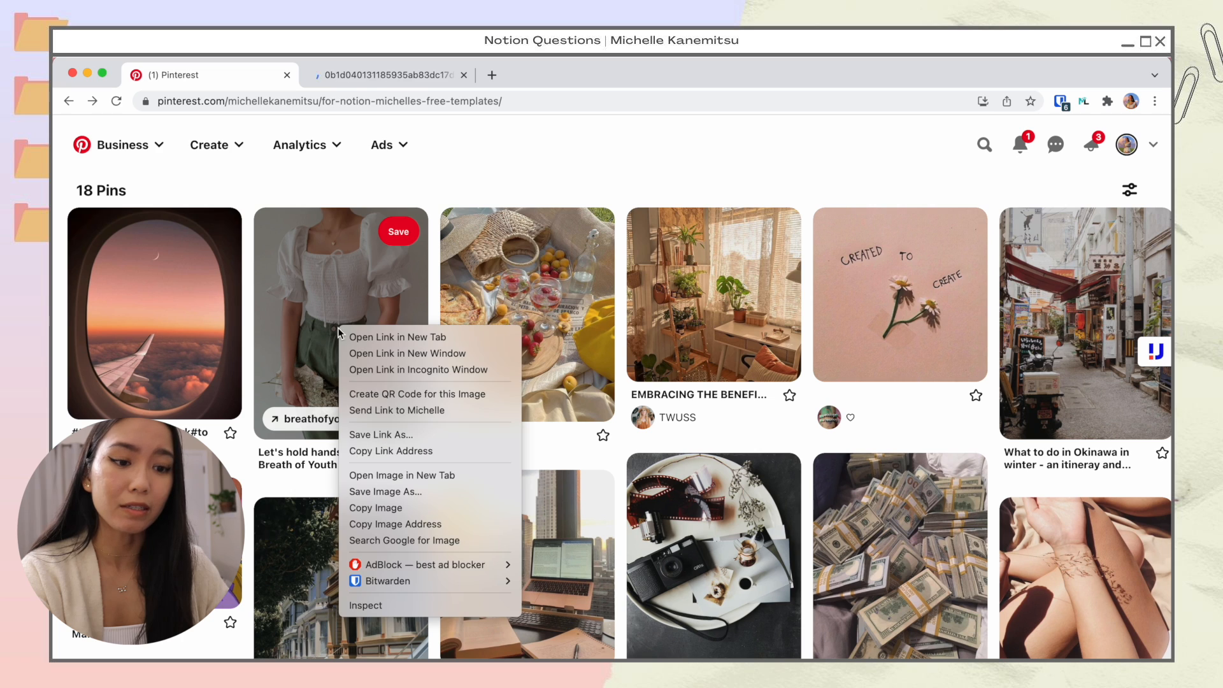
{"action": "left_click", "coordinate": [469, 482]}
{"action": "right_click", "coordinate": [540, 311]}
{"action": "left_click", "coordinate": [687, 462]}
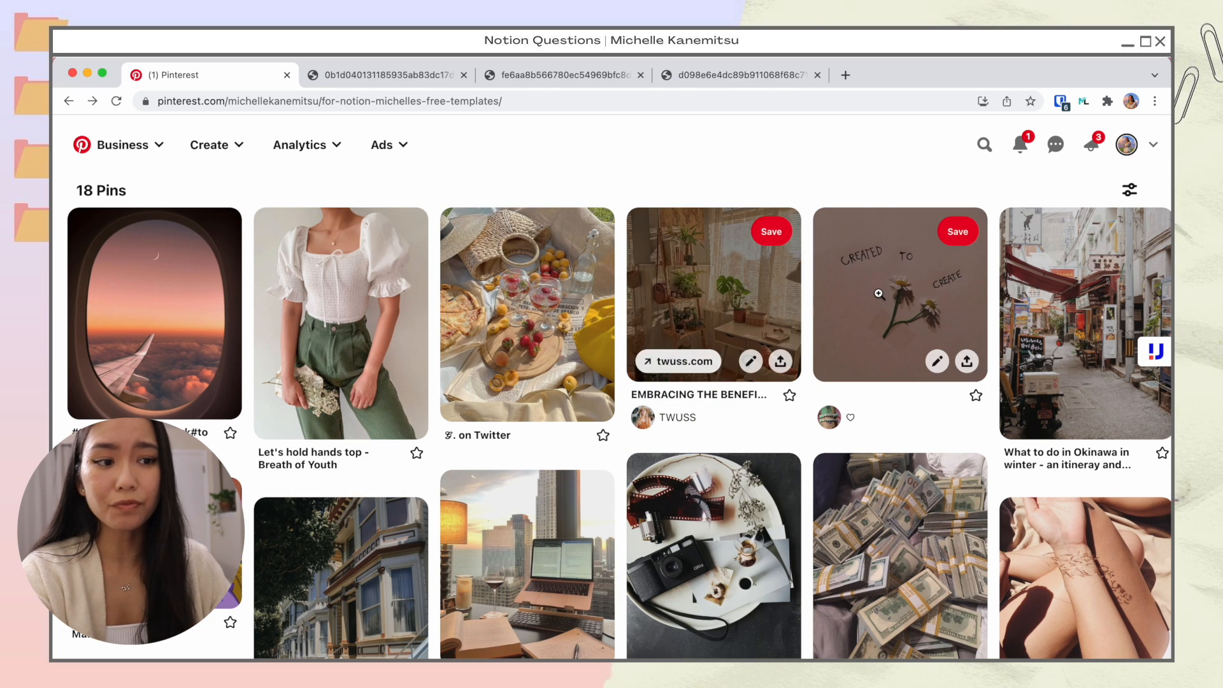
Step: View each of the three image tabs, ending on the airplane-window image
{"action": "left_click", "coordinate": [380, 76]}
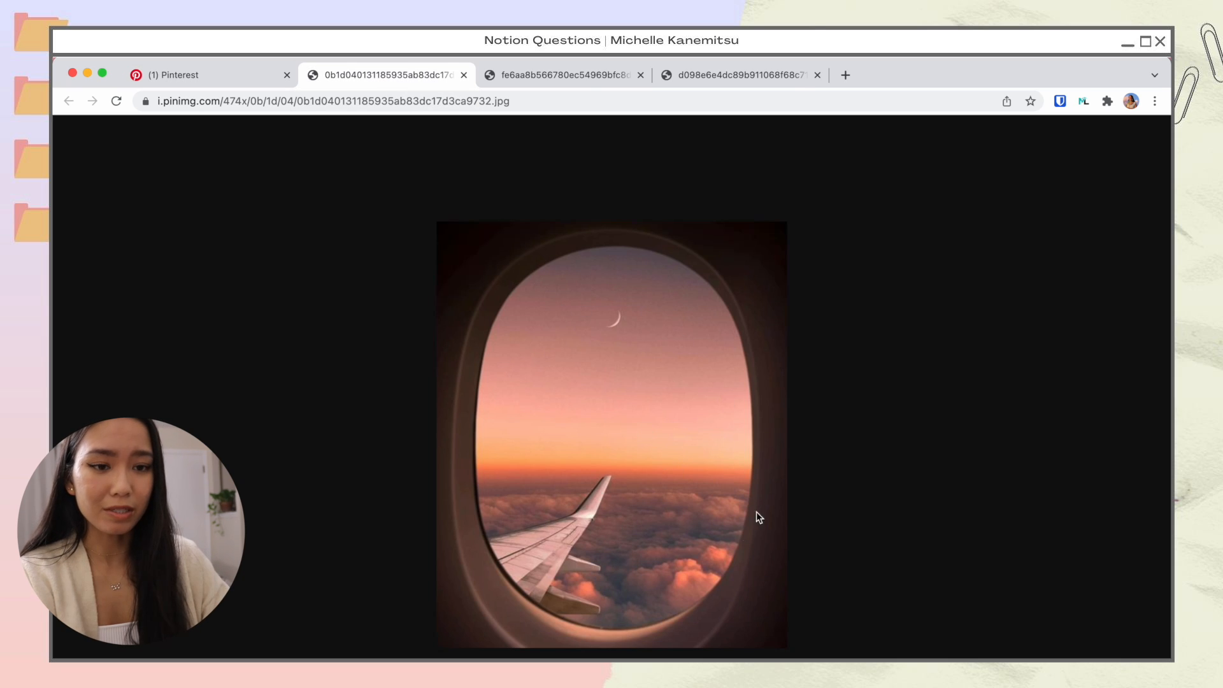
{"action": "left_click", "coordinate": [553, 75]}
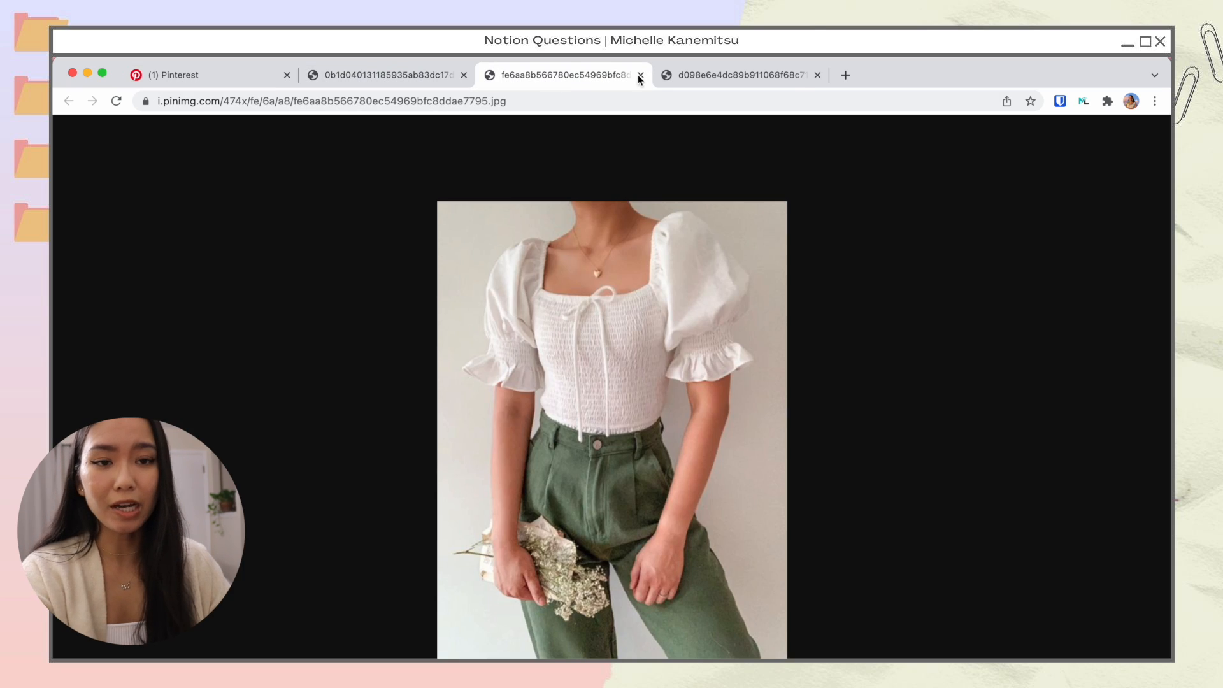
{"action": "left_click", "coordinate": [709, 78]}
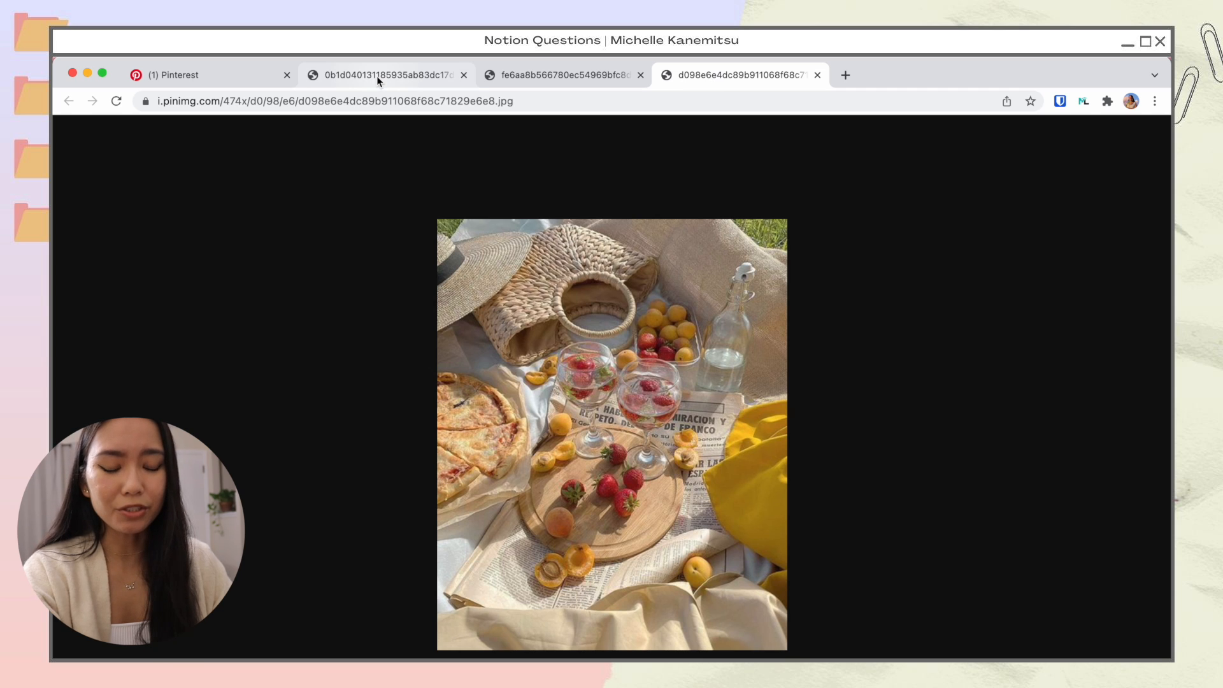
{"action": "left_click", "coordinate": [376, 75]}
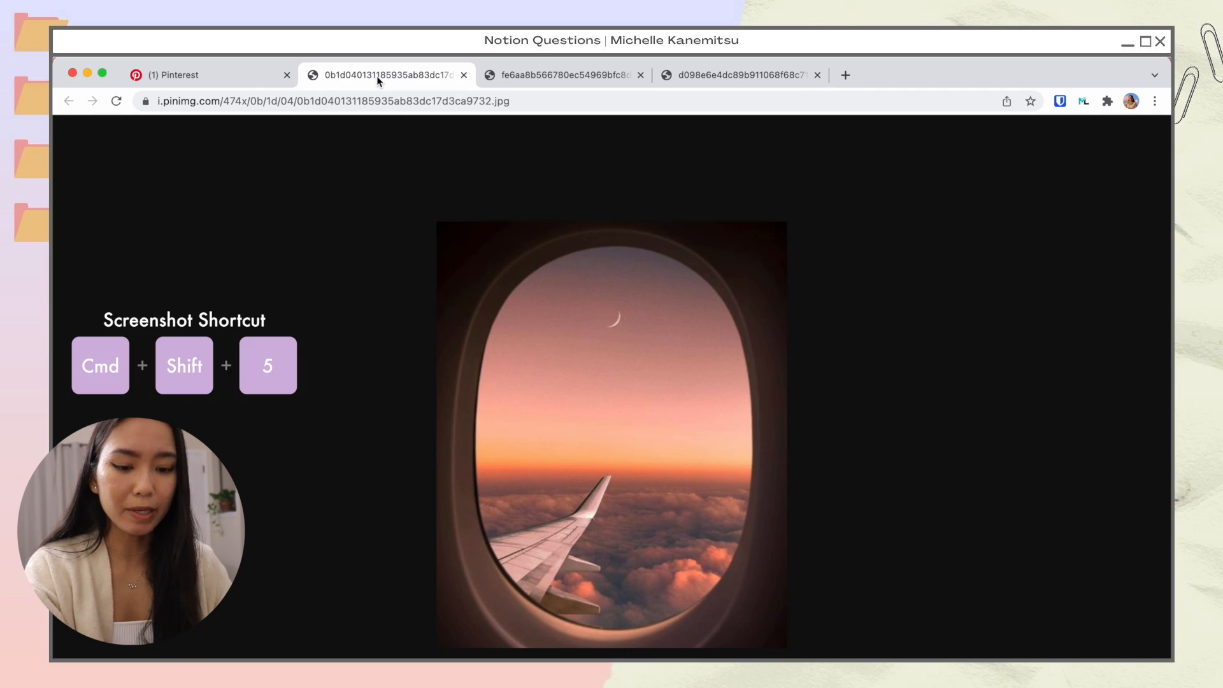
Step: Capture a 460 x 460 screenshot centred on the airplane window and check it on the desktop
{"action": "key", "text": "super+shift+5"}
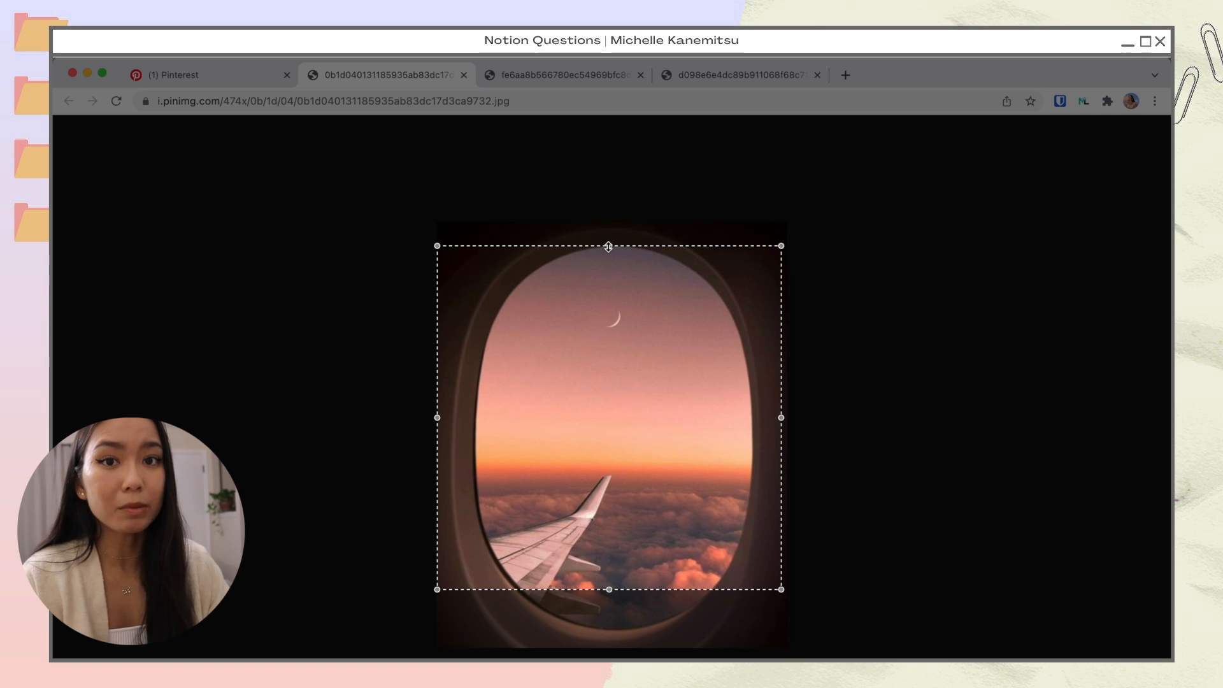
{"action": "mouse_move", "coordinate": [608, 247]}
{"action": "left_mouse_down"}
{"action": "mouse_move", "coordinate": [609, 225]}
{"action": "mouse_move", "coordinate": [609, 265]}
{"action": "mouse_move", "coordinate": [611, 208]}
{"action": "mouse_move", "coordinate": [619, 279]}
{"action": "mouse_move", "coordinate": [622, 264]}
{"action": "left_mouse_up"}
{"action": "mouse_move", "coordinate": [437, 427]}
{"action": "left_mouse_down"}
{"action": "mouse_move", "coordinate": [456, 427]}
{"action": "mouse_move", "coordinate": [441, 427]}
{"action": "left_mouse_up"}
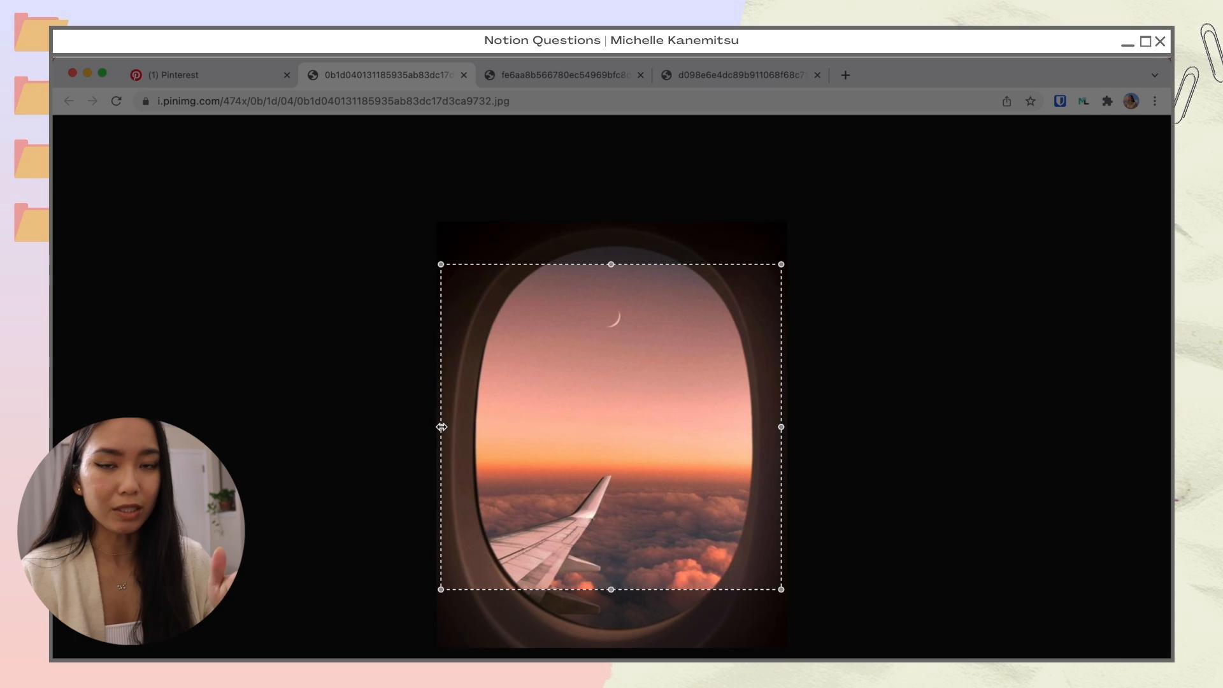
{"action": "left_click_drag", "start_coordinate": [613, 264], "coordinate": [612, 249]}
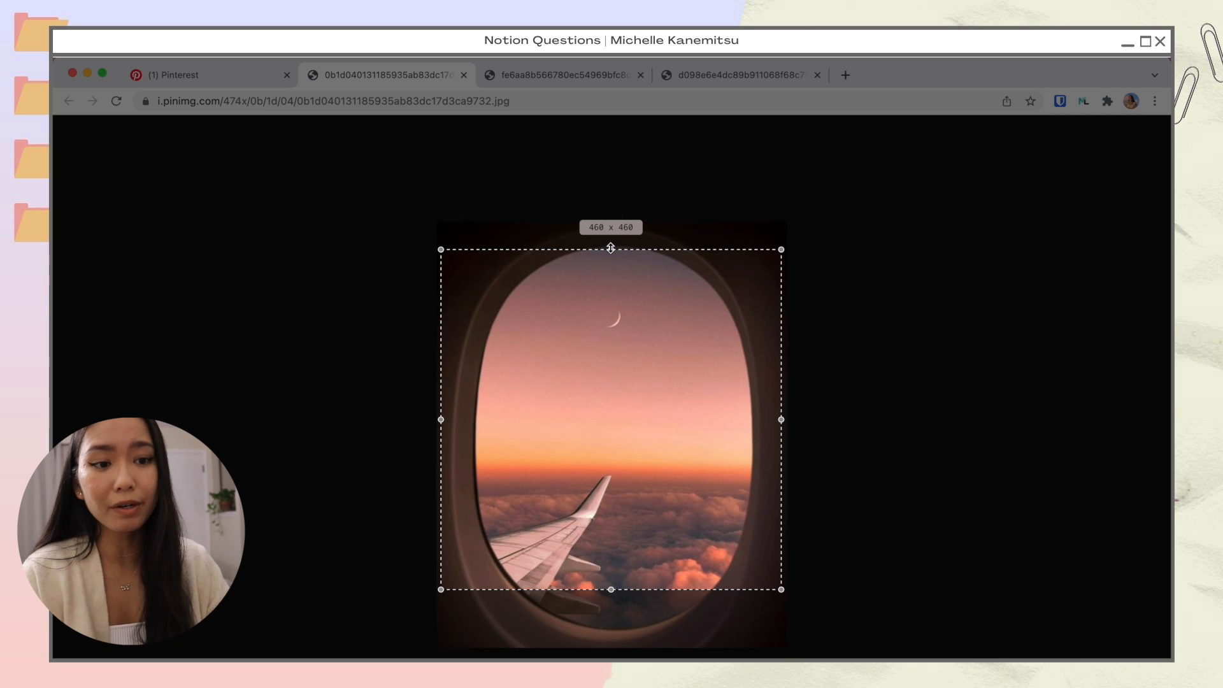
{"action": "left_click_drag", "start_coordinate": [650, 422], "coordinate": [652, 441]}
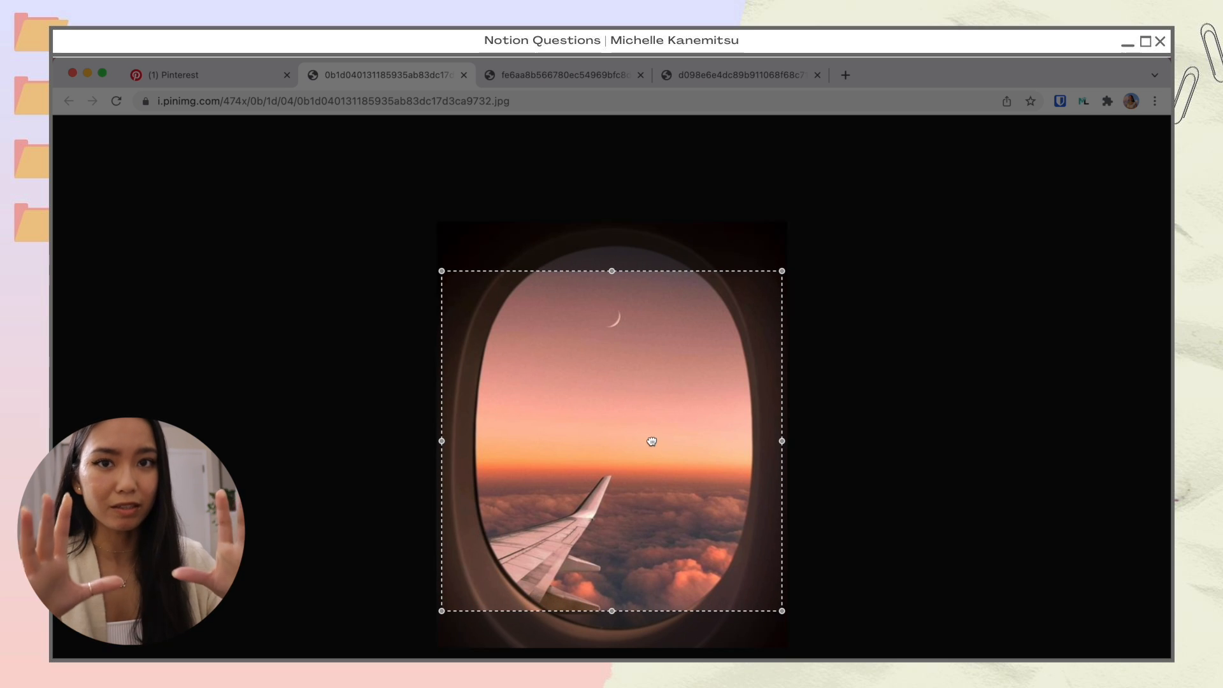
{"action": "left_click_drag", "start_coordinate": [651, 441], "coordinate": [651, 440]}
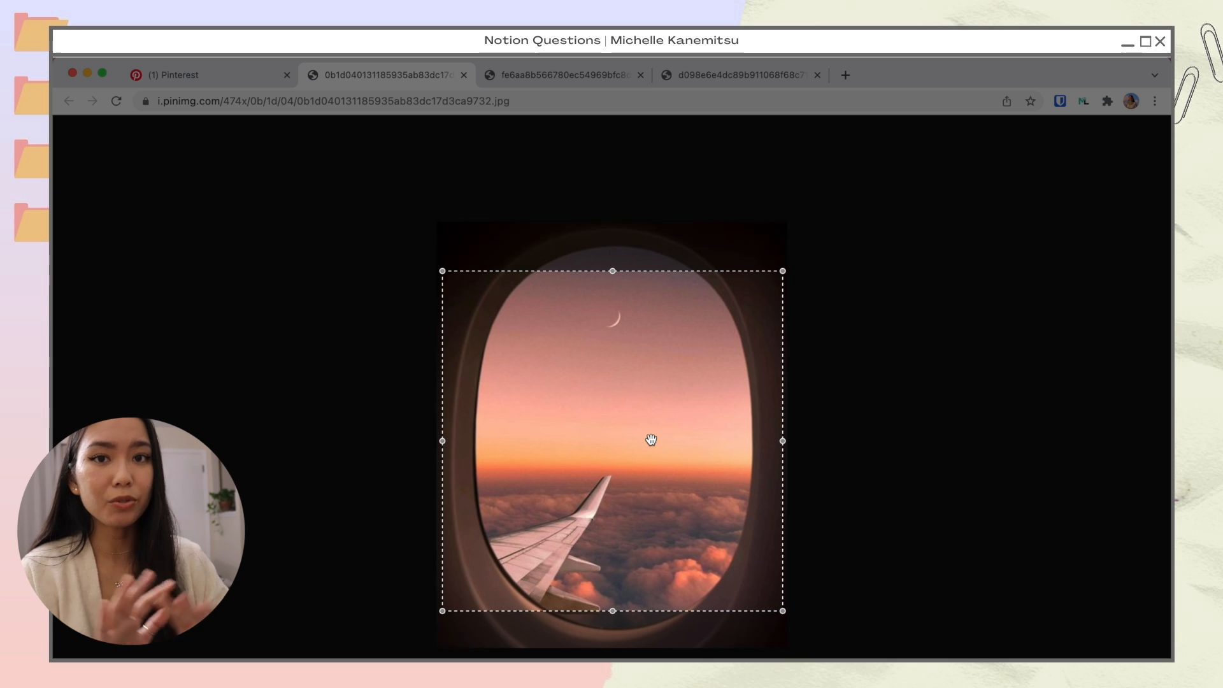
{"action": "key", "text": "Return"}
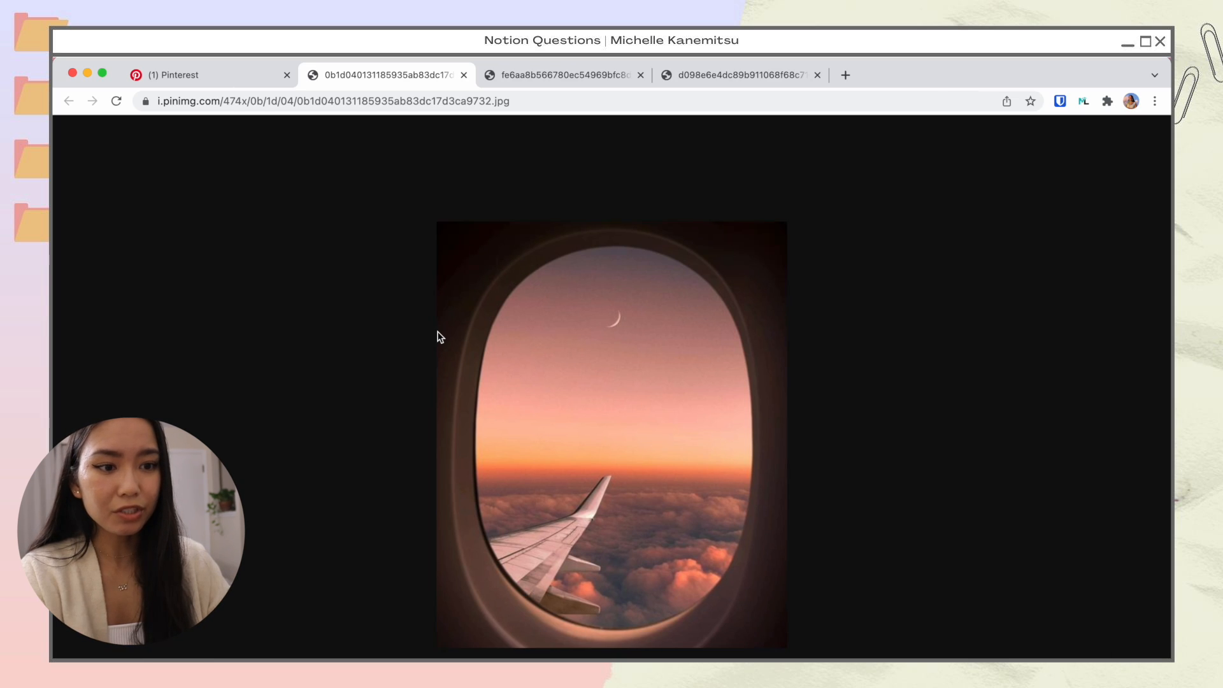
{"action": "key", "text": "ctrl+Right"}
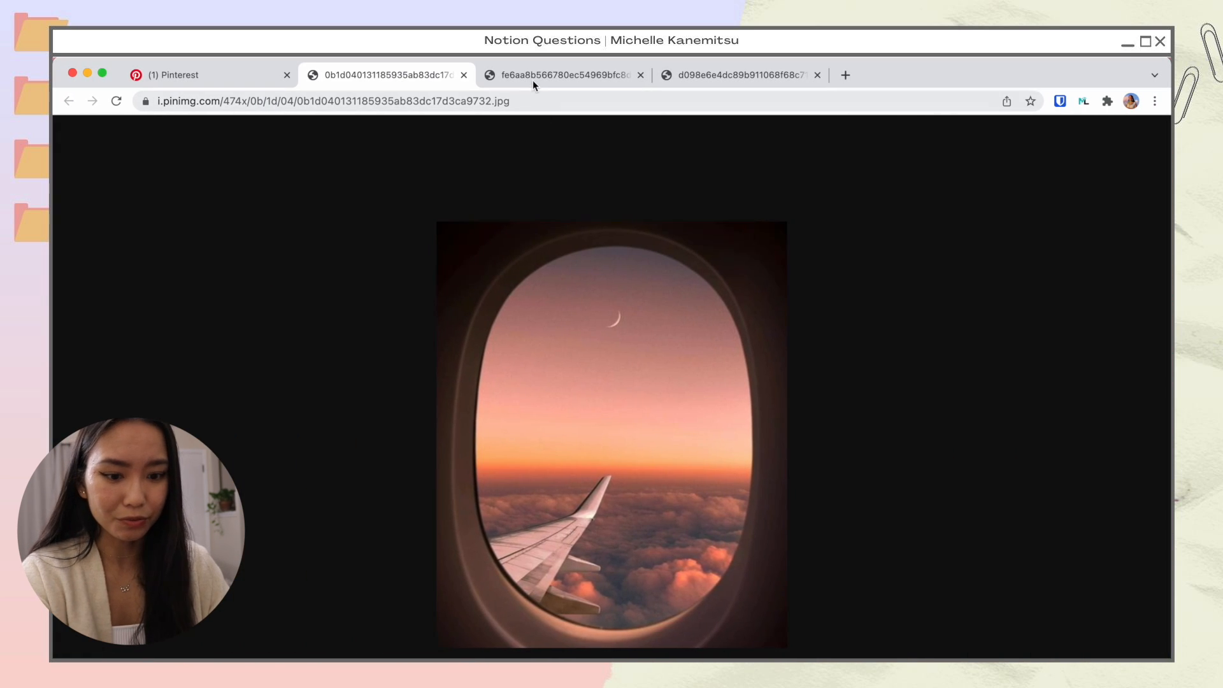
Step: Screenshot the white-top and green-pants outfit photo, verify it on the desktop, and return to the browser
{"action": "left_click", "coordinate": [531, 78]}
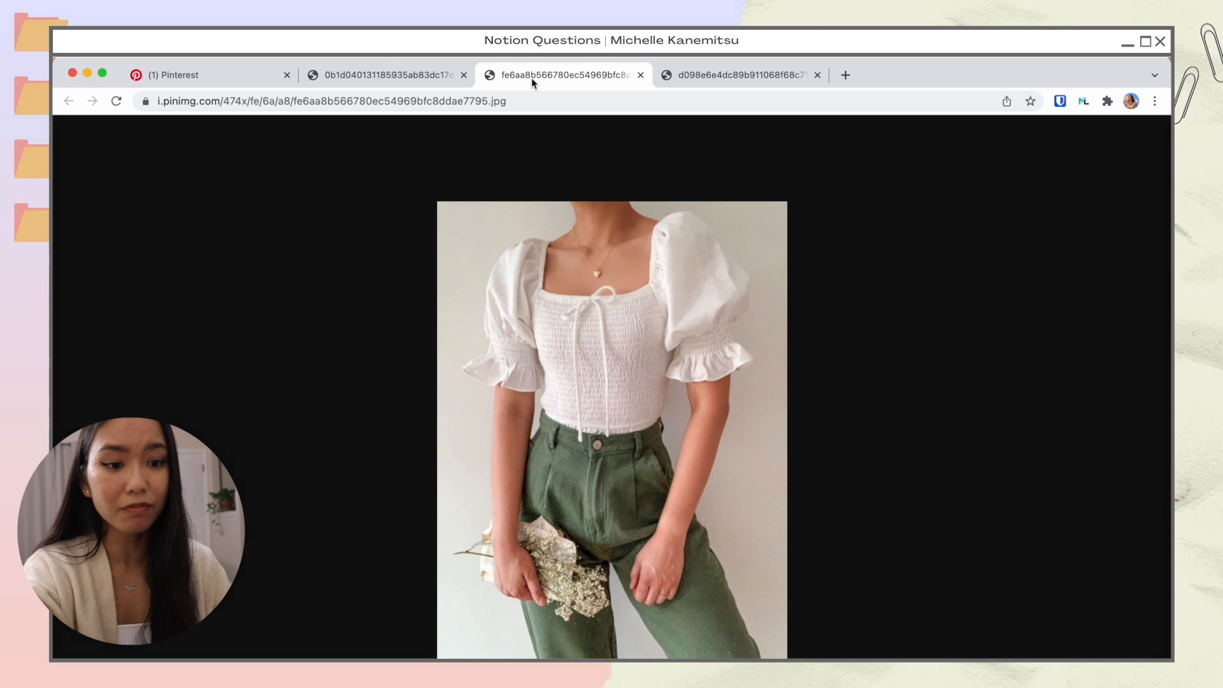
{"action": "key", "text": "super+shift+5"}
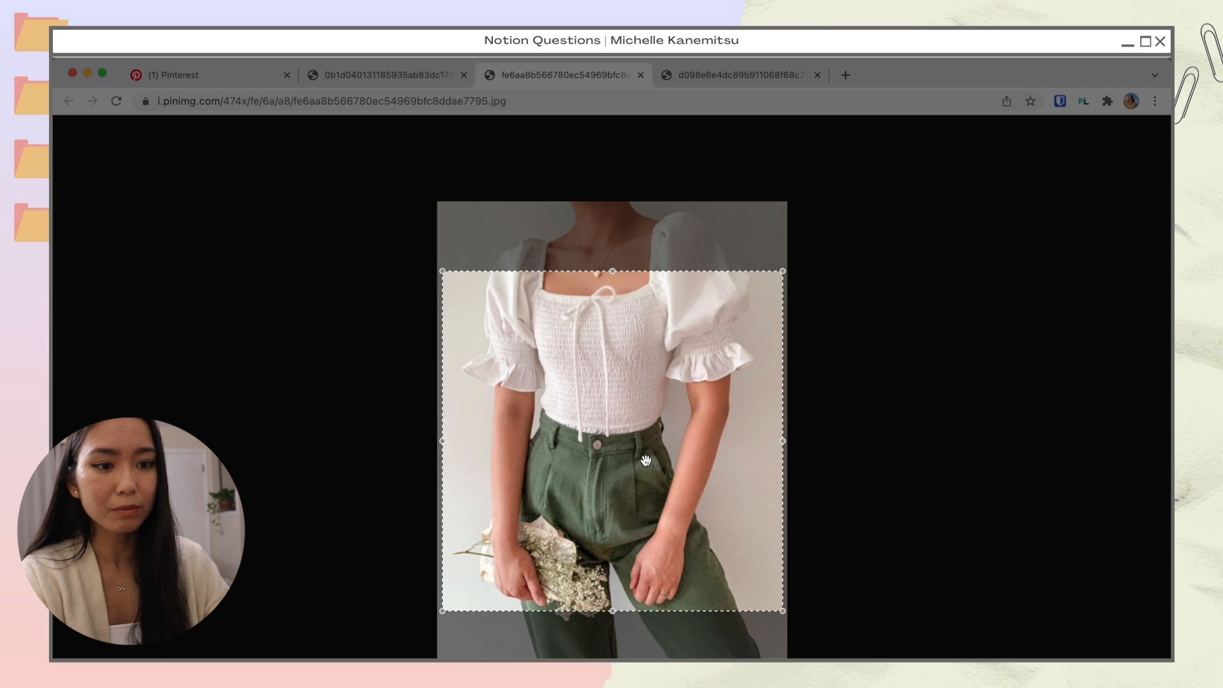
{"action": "left_click_drag", "start_coordinate": [651, 374], "coordinate": [651, 368]}
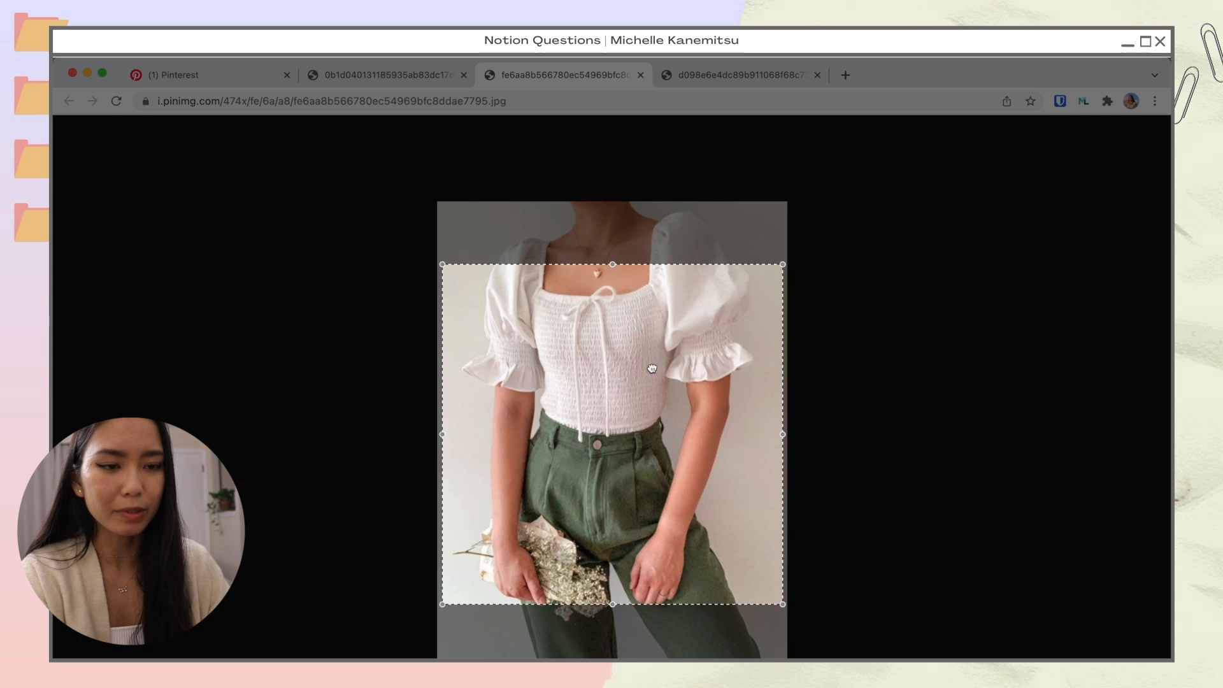
{"action": "key", "text": "Return"}
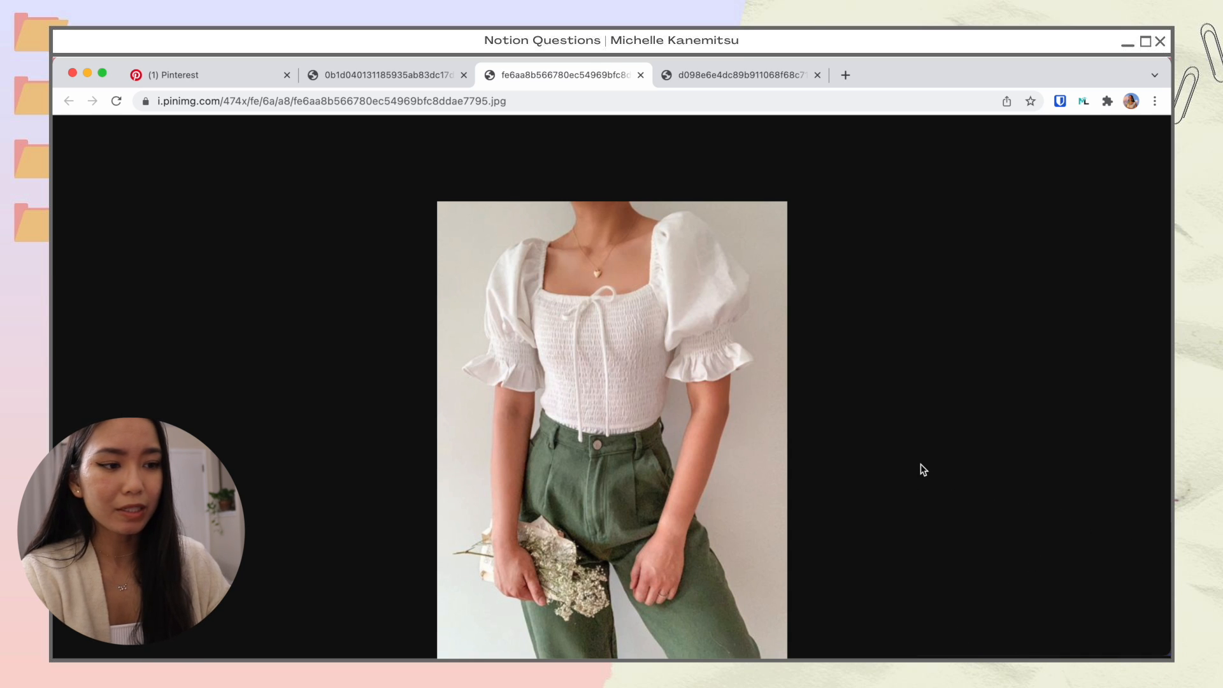
{"action": "key", "text": "ctrl+Right"}
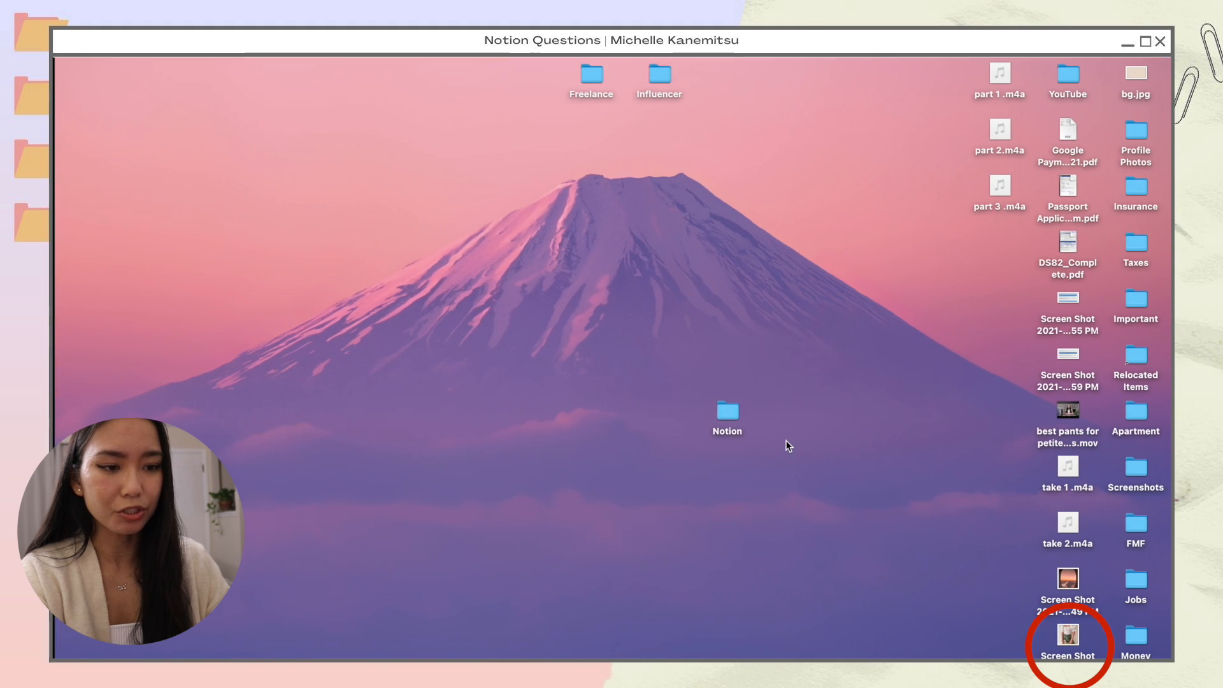
{"action": "key", "text": "ctrl+Left"}
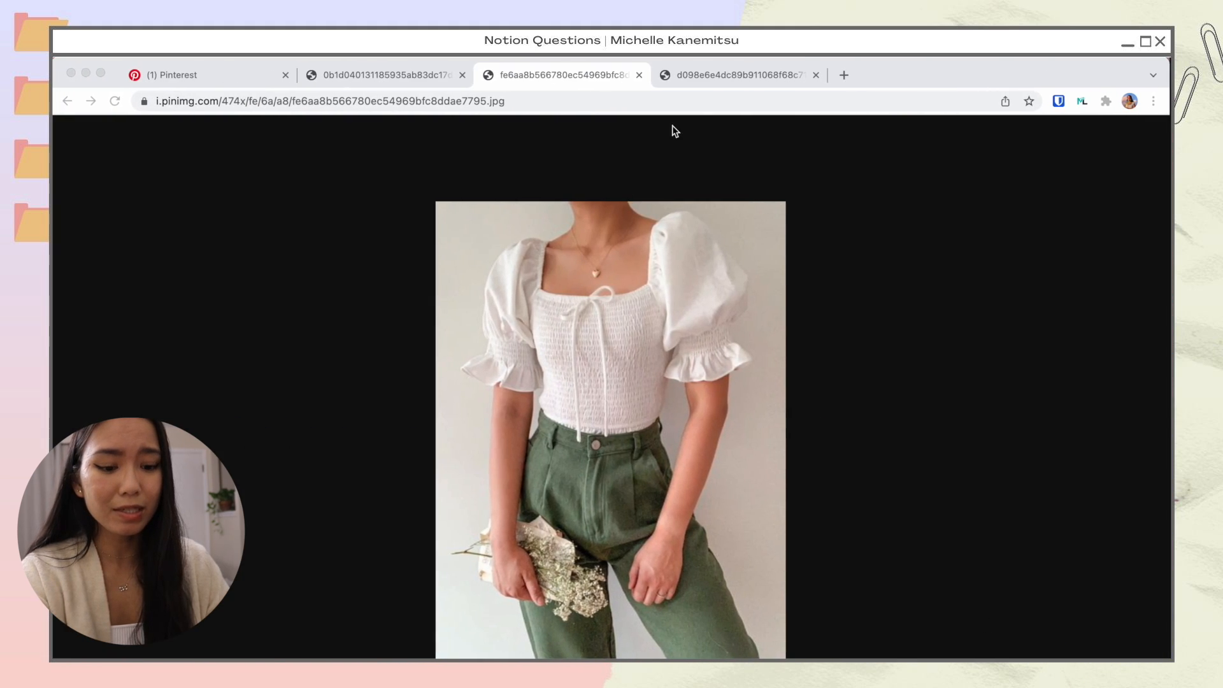
Step: Capture a roughly 471 x 470 square screenshot of the picnic photo
{"action": "left_click", "coordinate": [712, 79]}
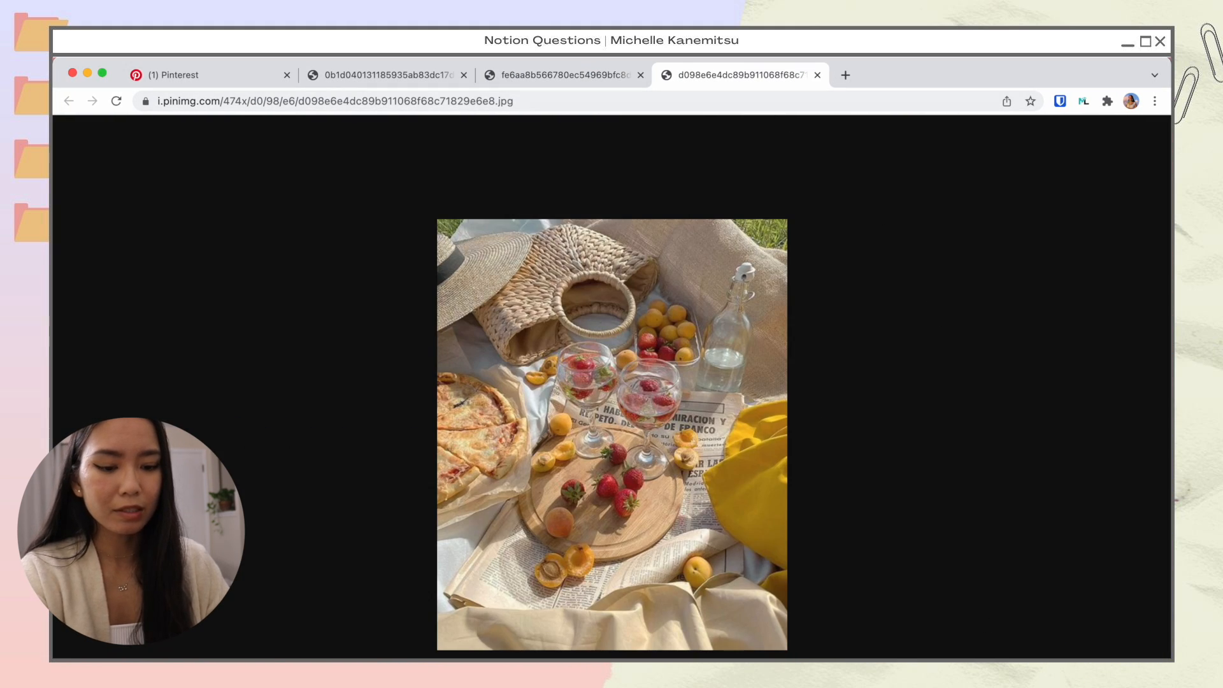
{"action": "key", "text": "super+shift+5"}
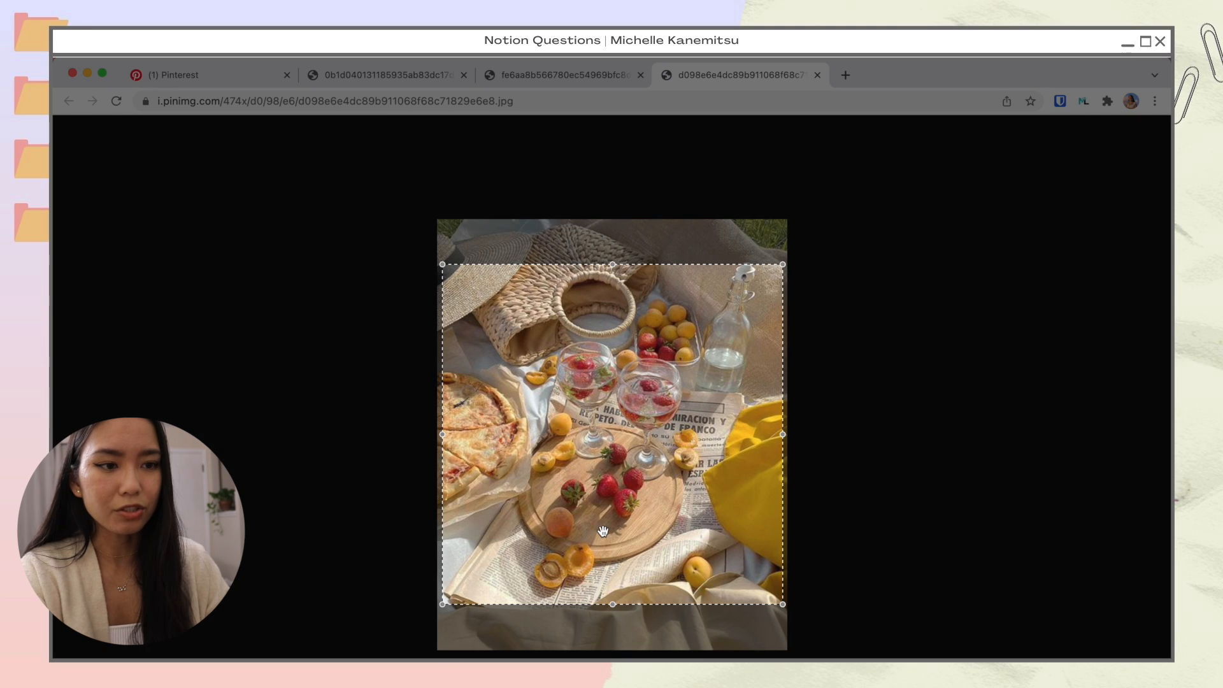
{"action": "left_click_drag", "start_coordinate": [602, 528], "coordinate": [602, 523]}
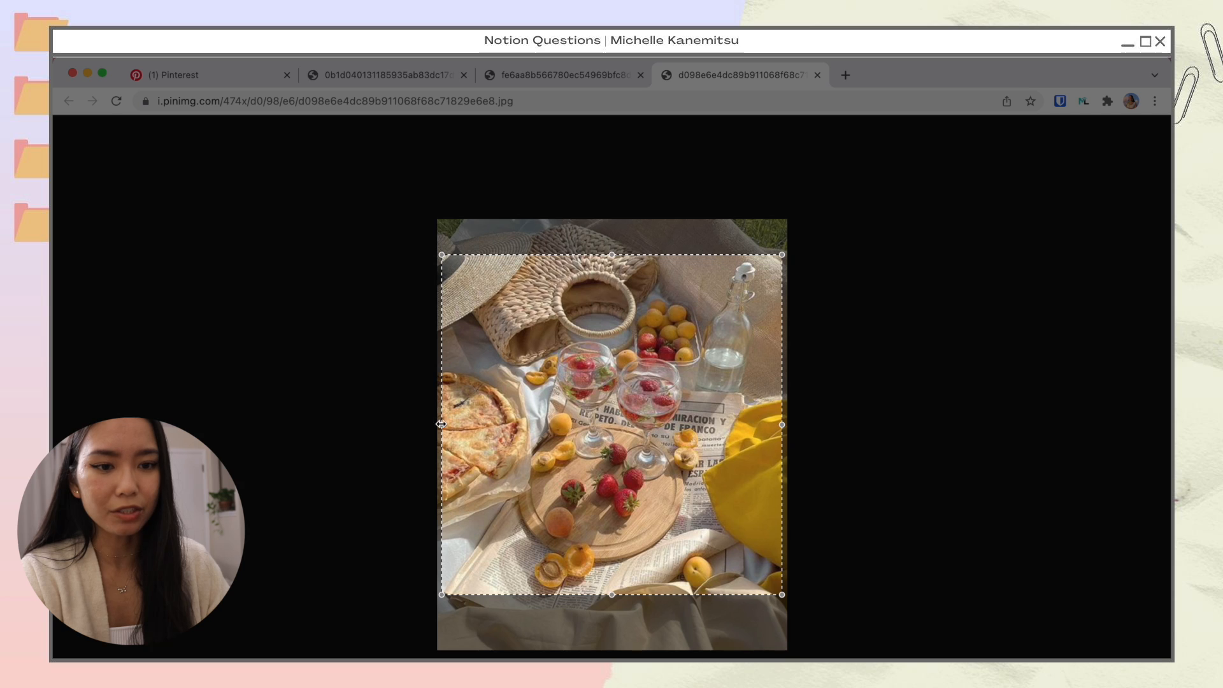
{"action": "left_click_drag", "start_coordinate": [441, 425], "coordinate": [438, 425]}
{"action": "left_click_drag", "start_coordinate": [782, 425], "coordinate": [787, 428]}
{"action": "left_click_drag", "start_coordinate": [616, 254], "coordinate": [616, 247]}
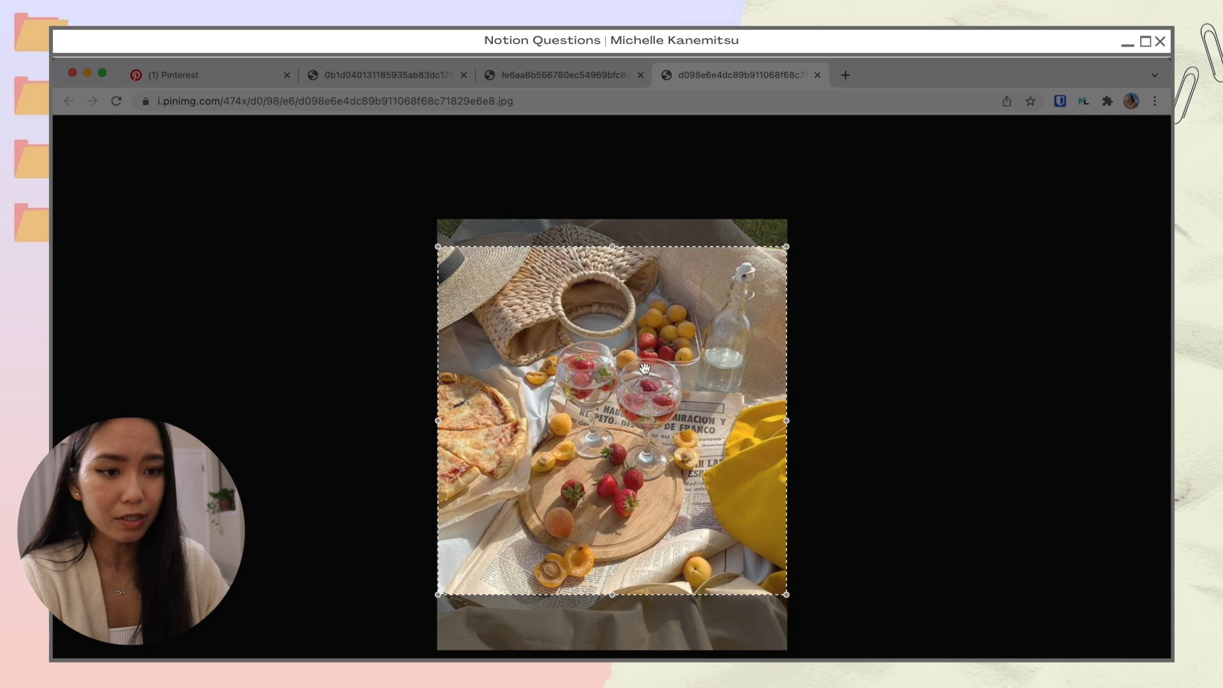
{"action": "left_click_drag", "start_coordinate": [643, 376], "coordinate": [643, 381]}
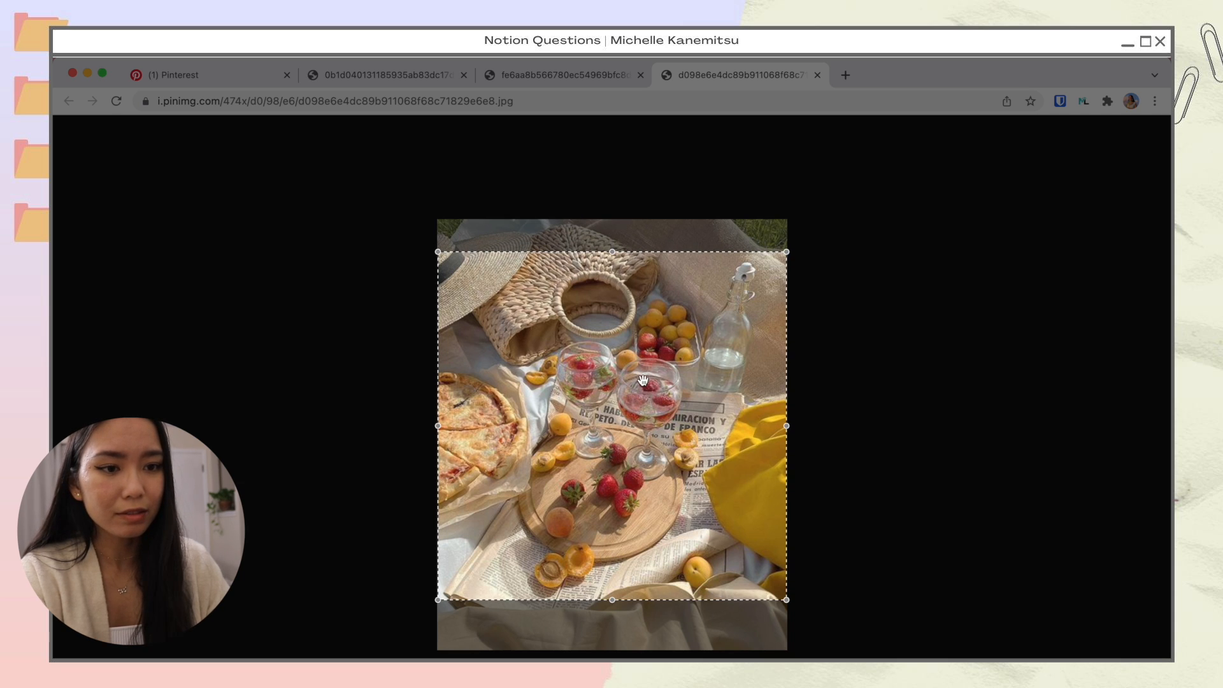
{"action": "key", "text": "Return"}
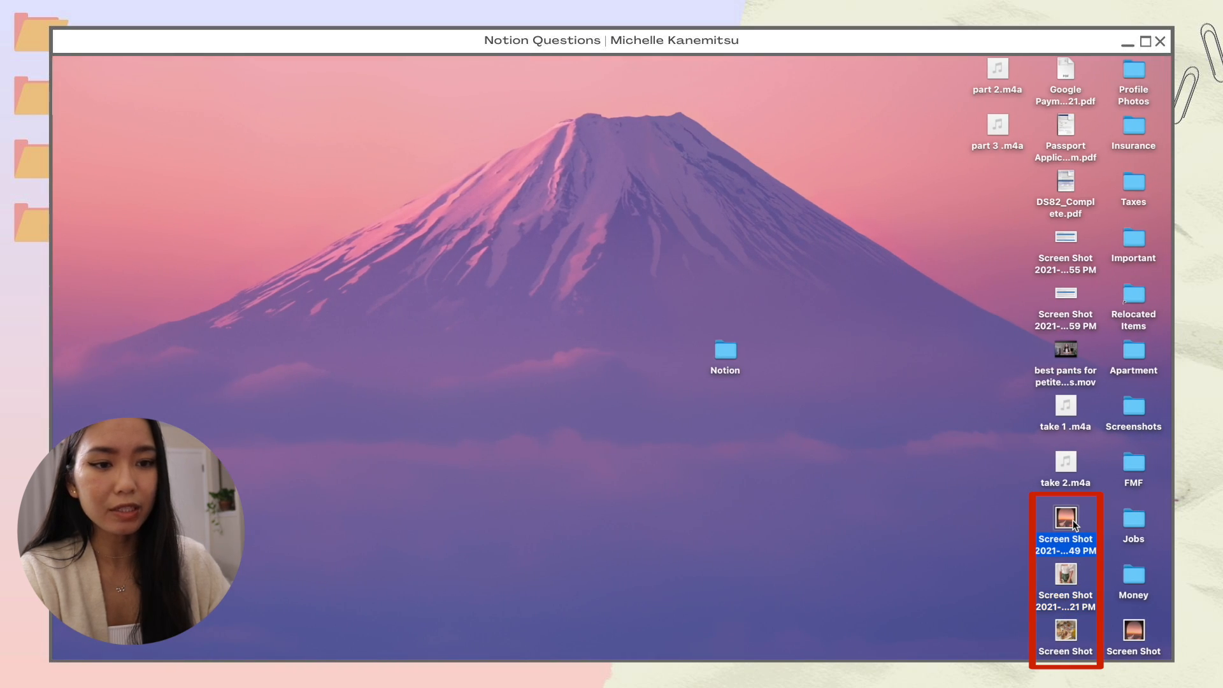
Step: Drop the three screenshots onto the Notion Dashboard as images, then copy the room photo pin
{"action": "key", "text": "space"}
{"action": "key", "text": "Down"}
{"action": "key", "text": "Down"}
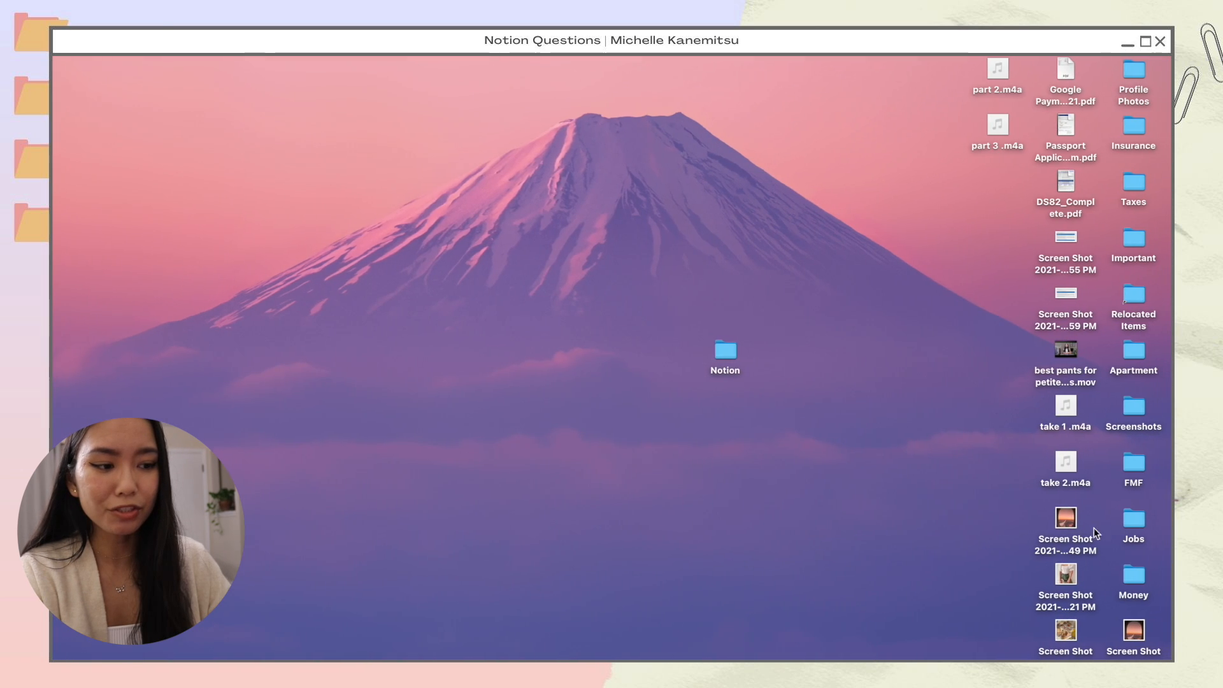
{"action": "left_click_drag", "start_coordinate": [1019, 530], "coordinate": [349, 351]}
{"action": "scroll", "coordinate": [577, 362], "scroll_direction": "down", "scroll_amount": 5}
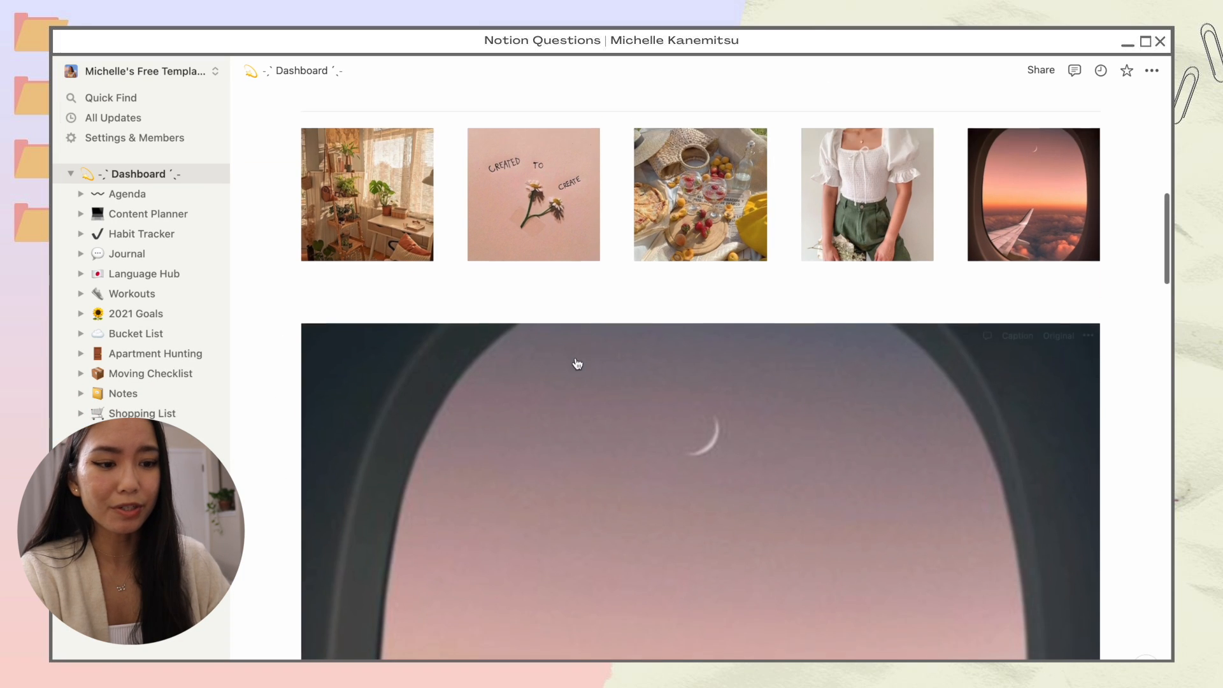
{"action": "scroll", "coordinate": [577, 363], "scroll_direction": "down", "scroll_amount": 20}
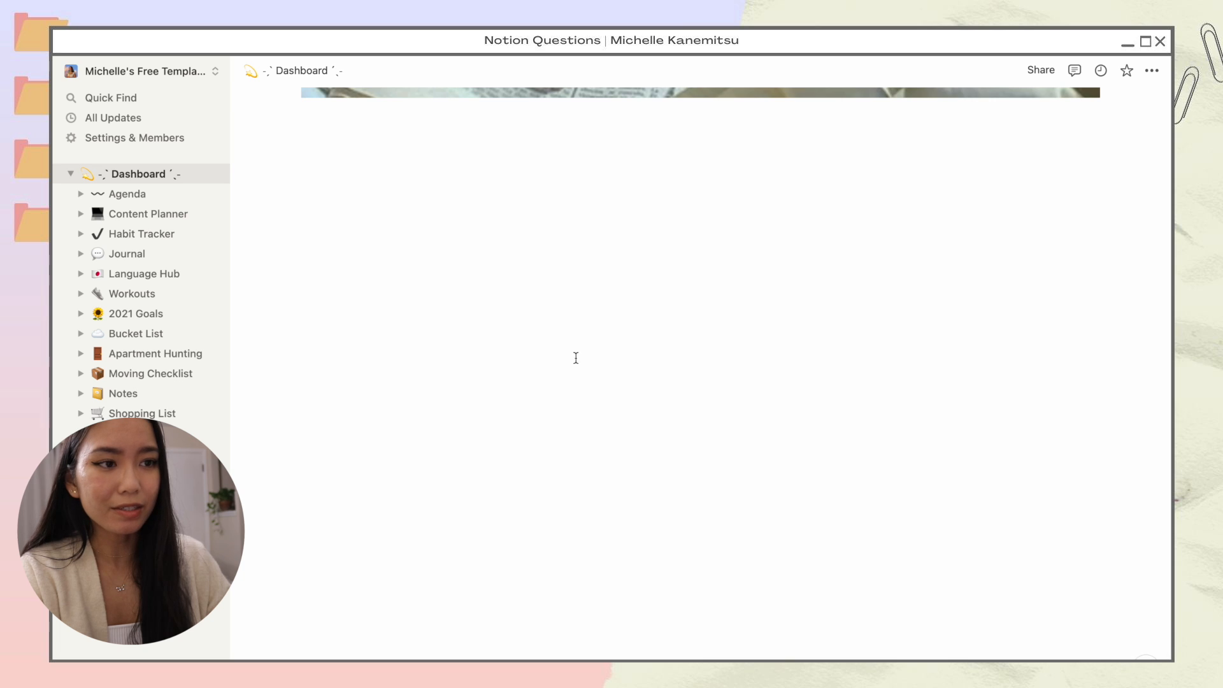
{"action": "scroll", "coordinate": [577, 364], "scroll_direction": "up", "scroll_amount": 15}
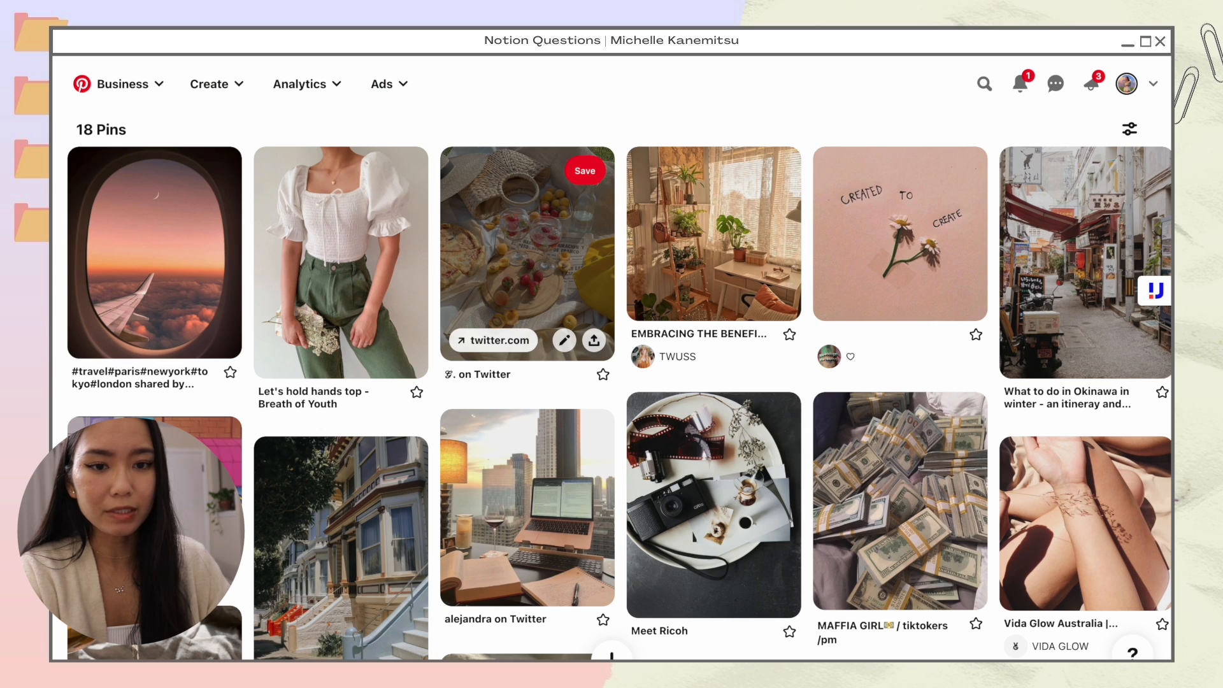
{"action": "right_click", "coordinate": [726, 255]}
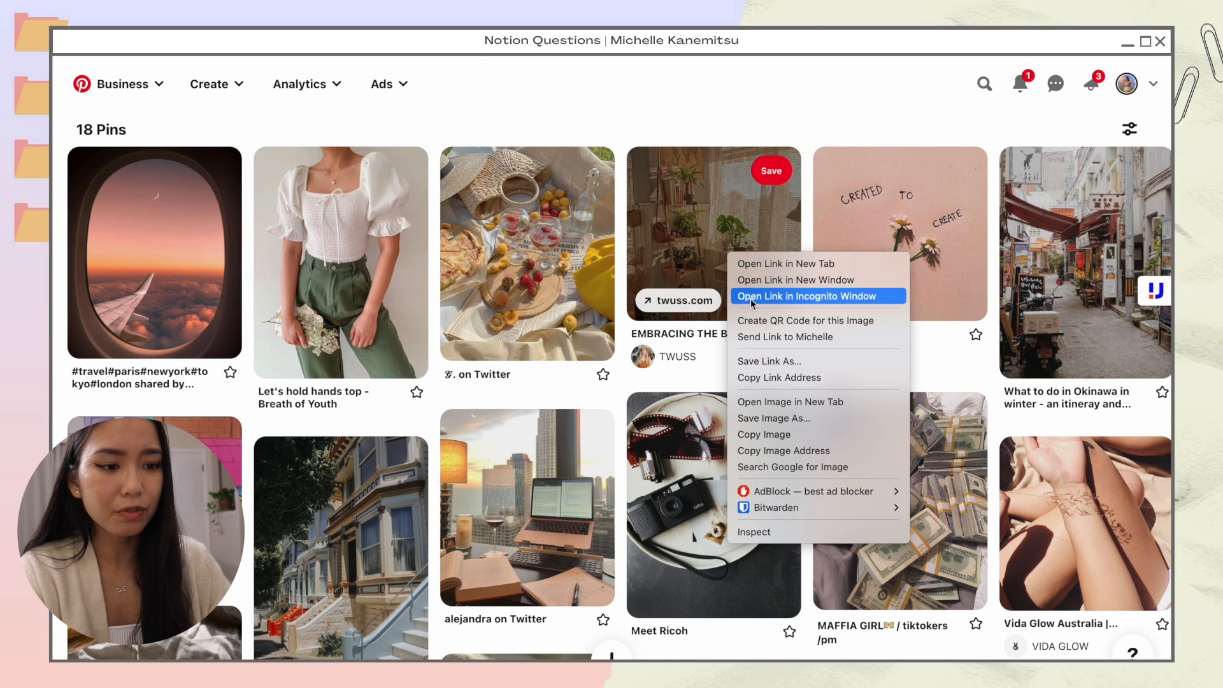
{"action": "left_click", "coordinate": [768, 439]}
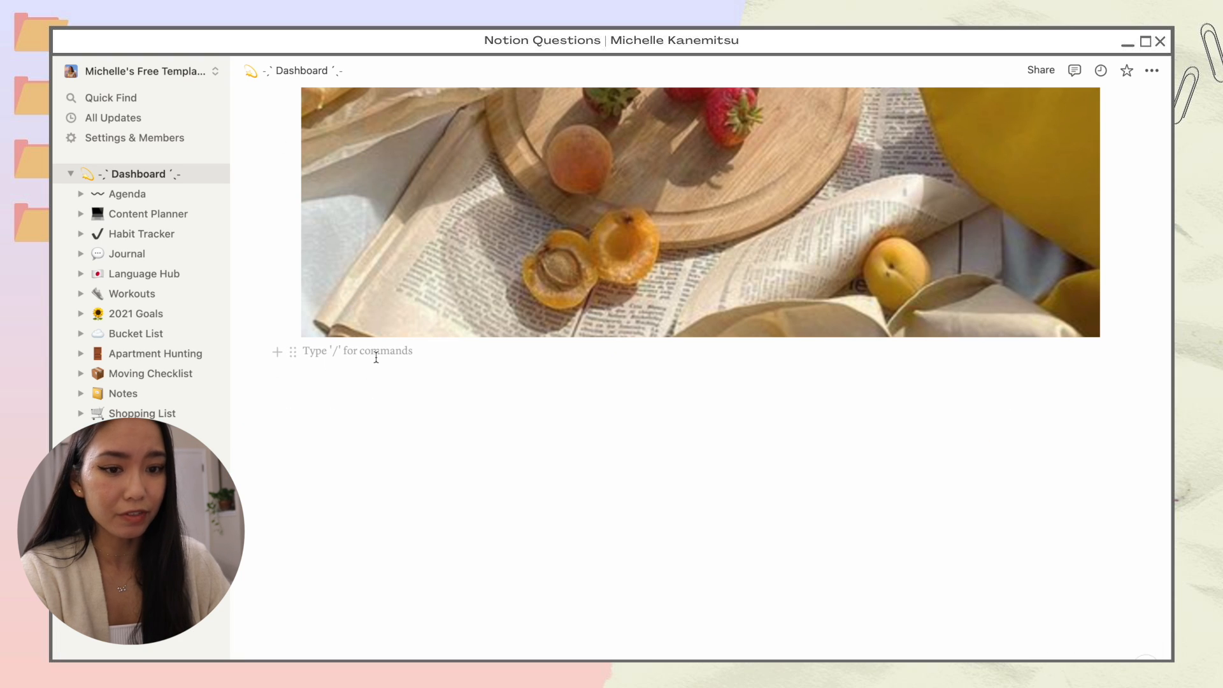
Step: Paste the room photo, then copy and paste the Created to Create pin below it
{"action": "key", "text": "super+v"}
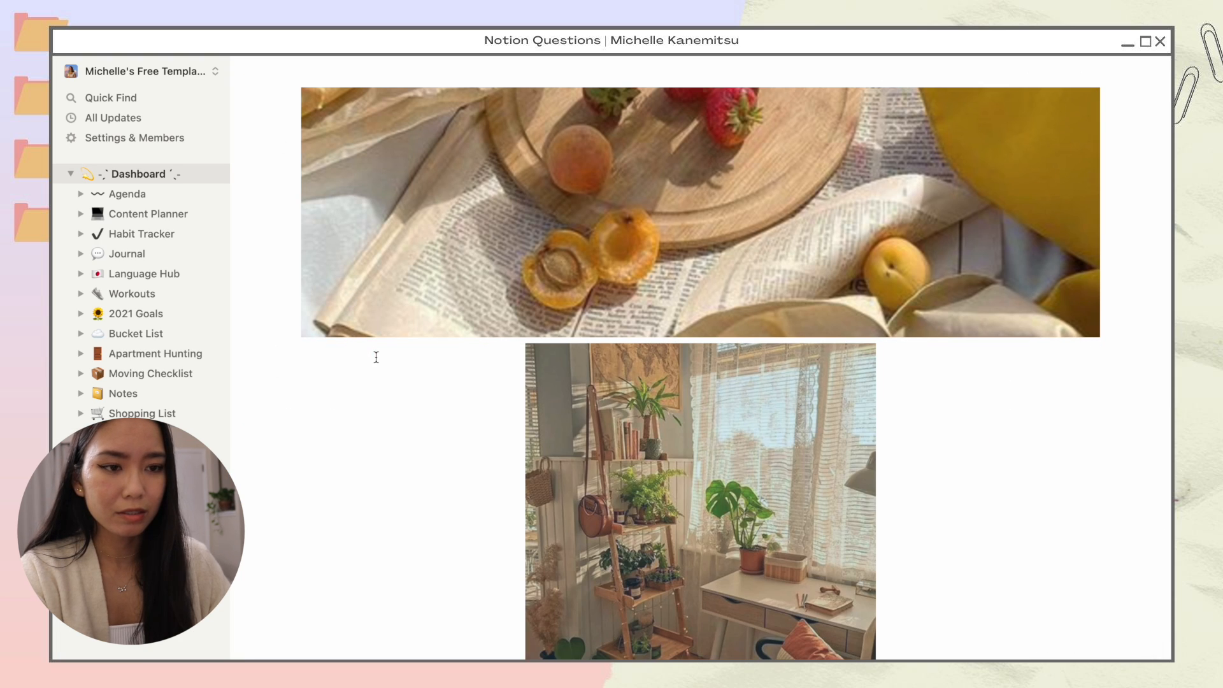
{"action": "scroll", "coordinate": [376, 357], "scroll_direction": "down", "scroll_amount": 3}
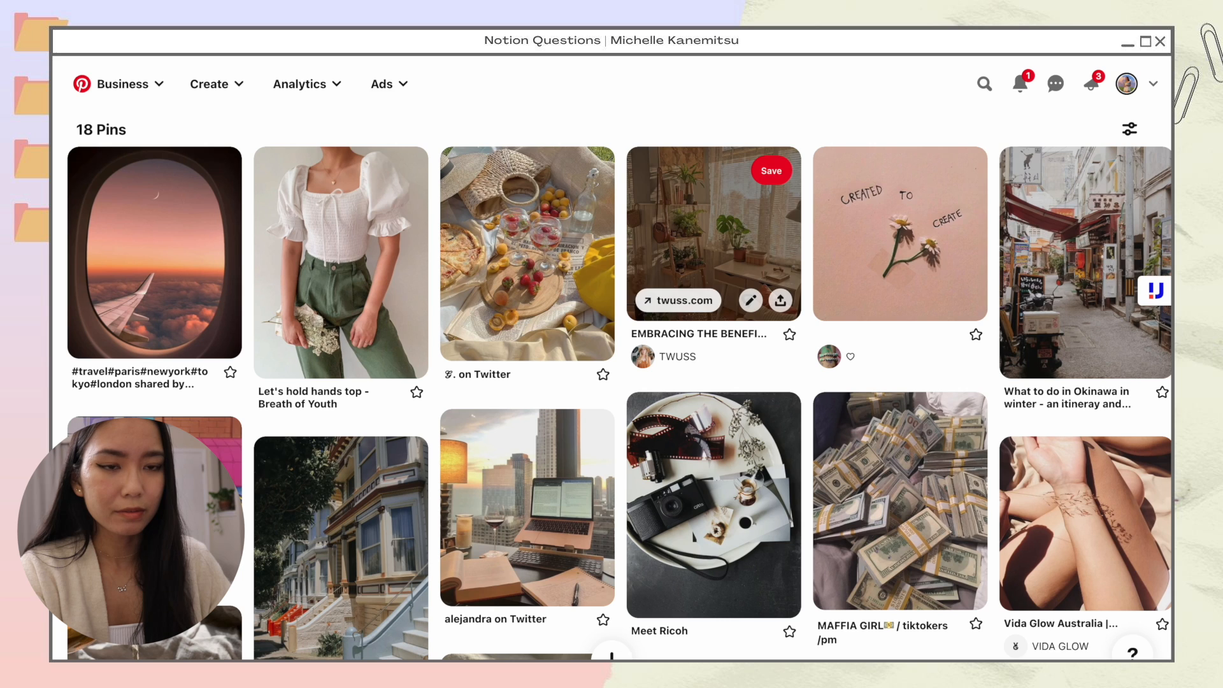
{"action": "right_click", "coordinate": [872, 220]}
{"action": "left_click", "coordinate": [948, 405]}
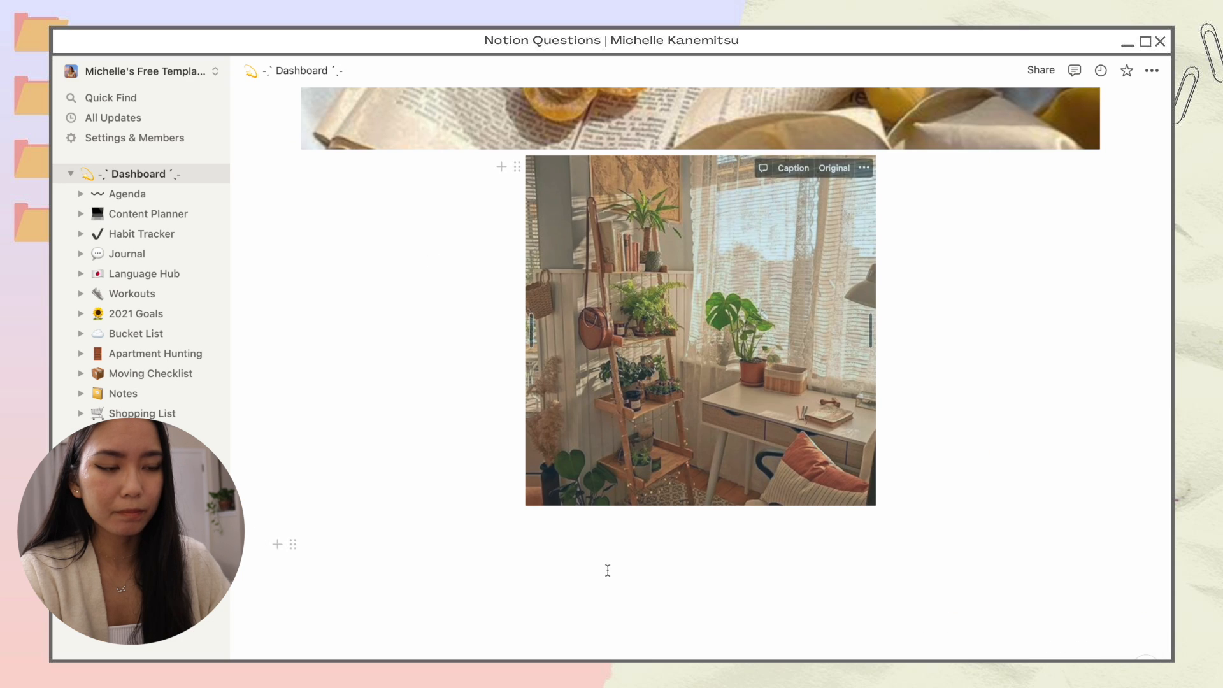
{"action": "key", "text": "super+v"}
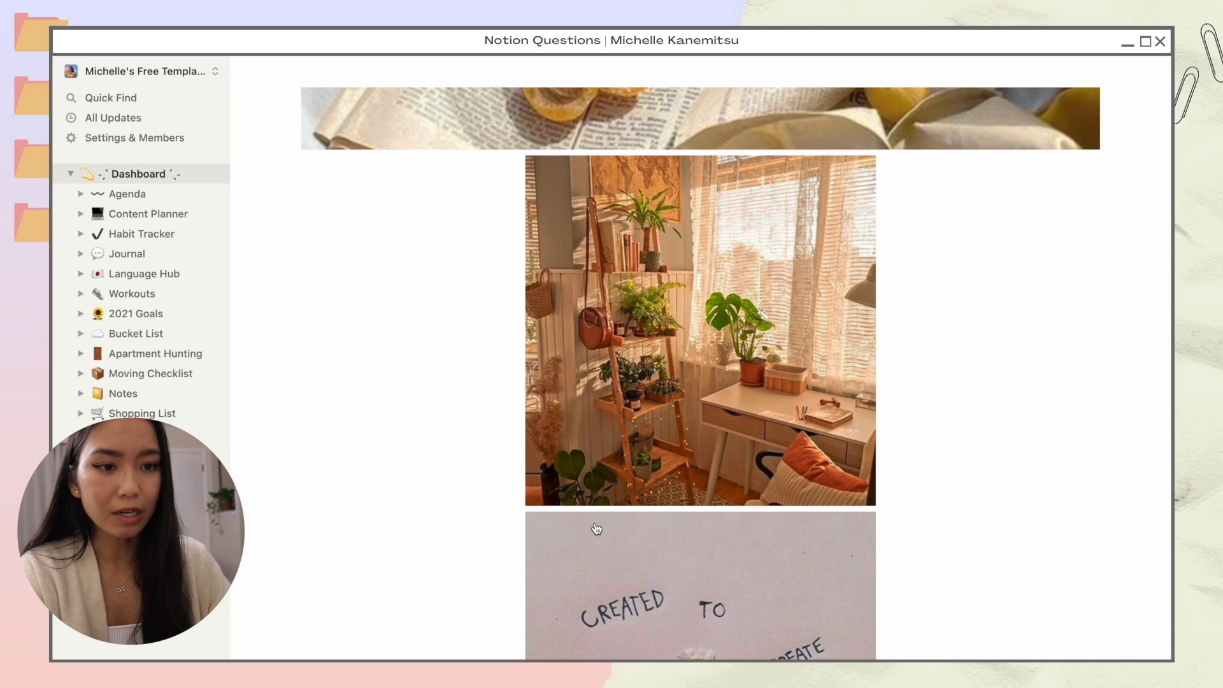
{"action": "scroll", "coordinate": [596, 528], "scroll_direction": "down", "scroll_amount": 5}
{"action": "scroll", "coordinate": [596, 528], "scroll_direction": "up", "scroll_amount": 15}
{"action": "scroll", "coordinate": [596, 528], "scroll_direction": "up", "scroll_amount": 10}
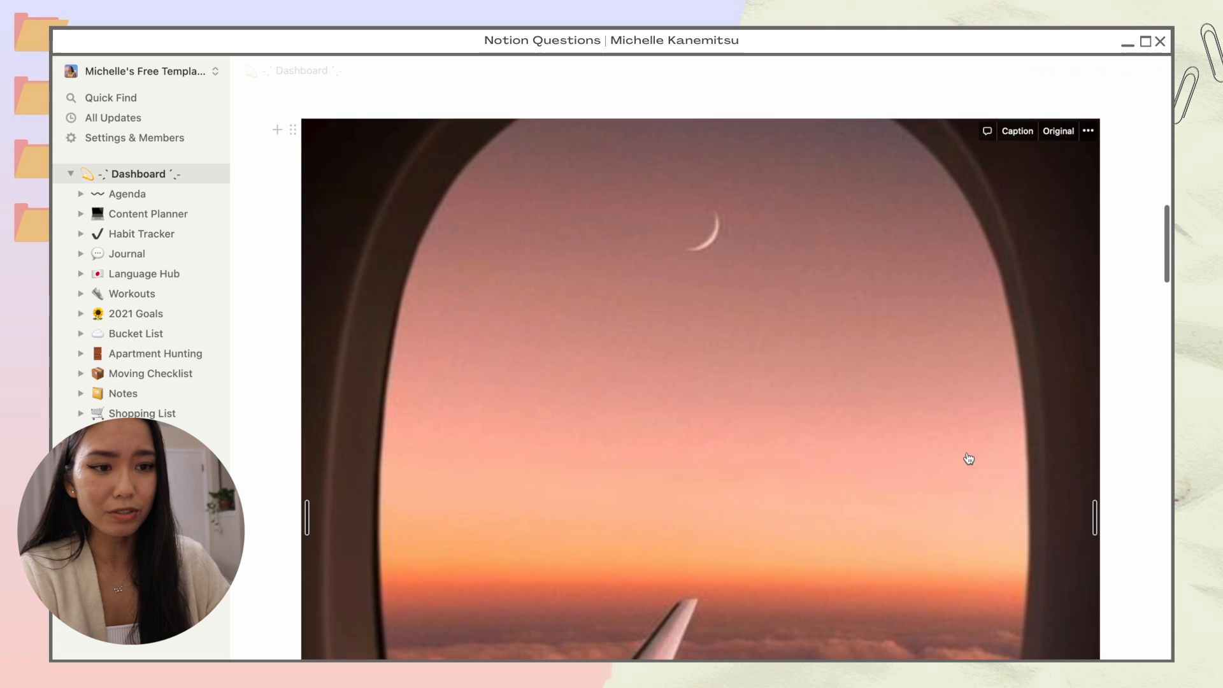
Step: Narrow the airplane-window image and drop the outfit photo to its left as a second column
{"action": "left_click_drag", "start_coordinate": [1094, 404], "coordinate": [835, 380]}
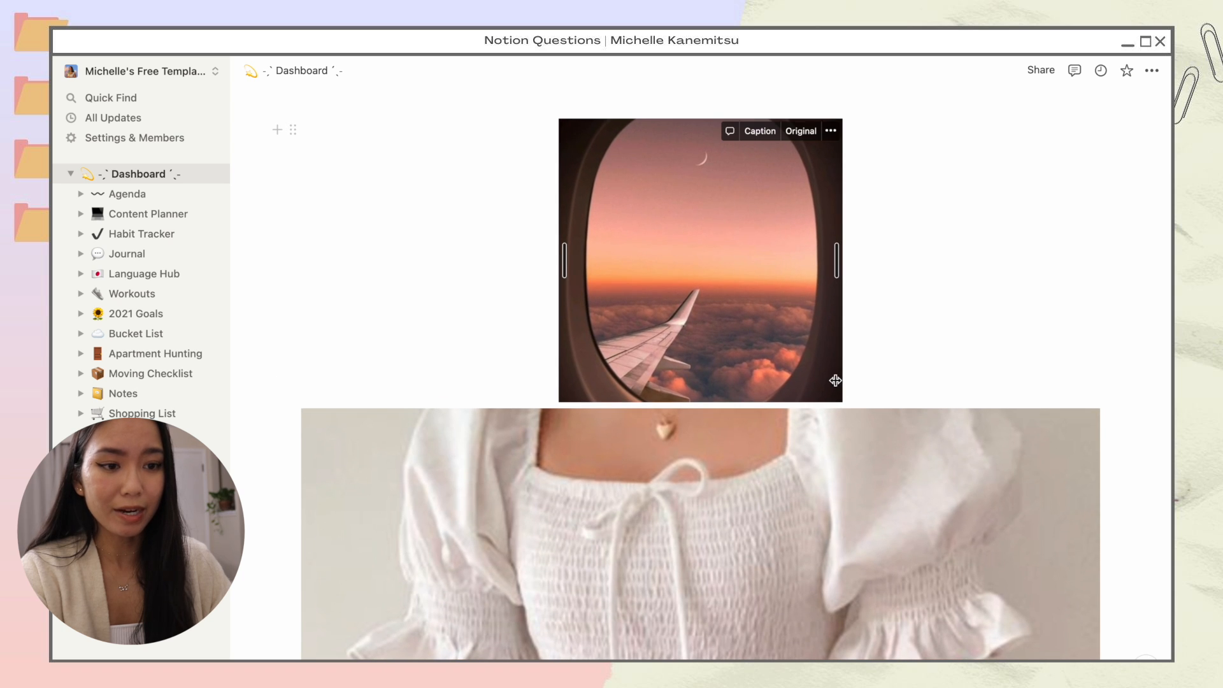
{"action": "scroll", "coordinate": [835, 380], "scroll_direction": "up", "scroll_amount": 2}
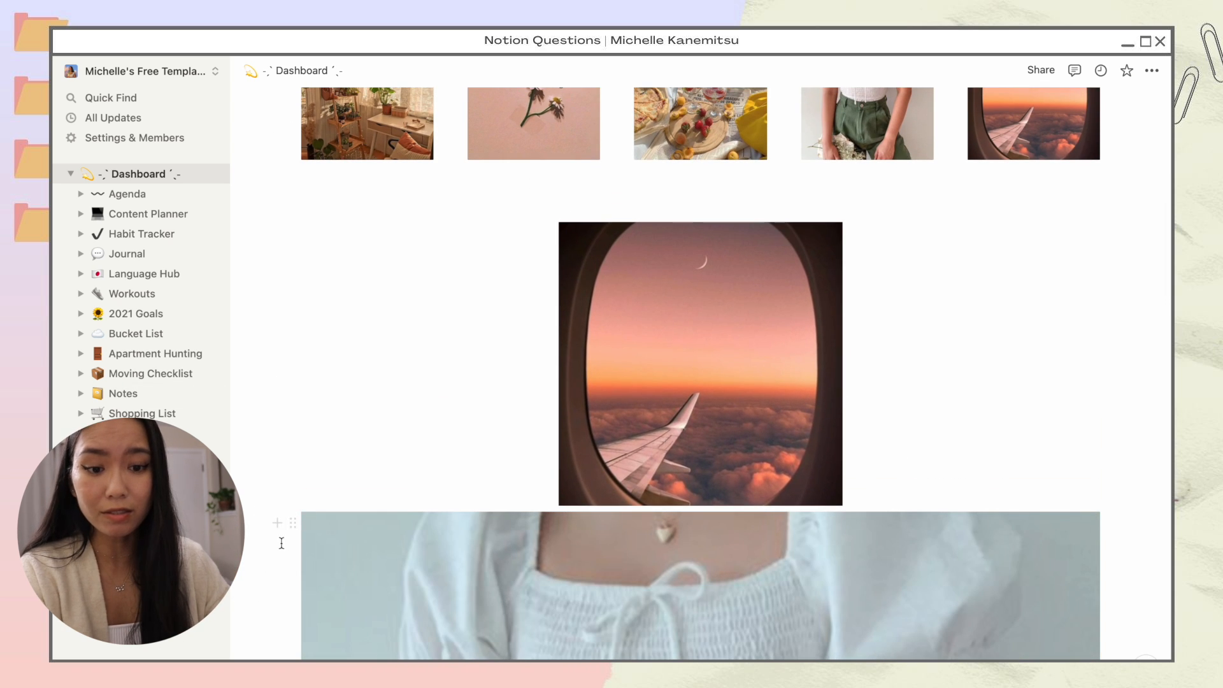
{"action": "left_click_drag", "start_coordinate": [293, 524], "coordinate": [505, 406]}
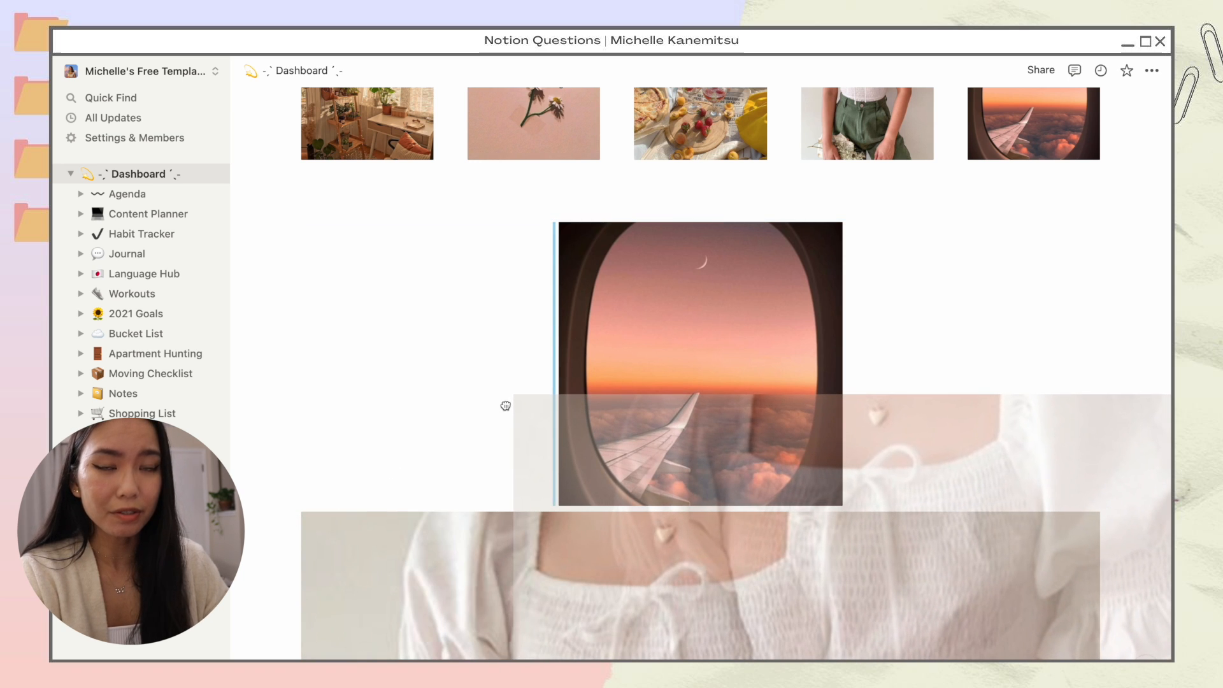
{"action": "left_click_drag", "start_coordinate": [505, 406], "coordinate": [505, 406]}
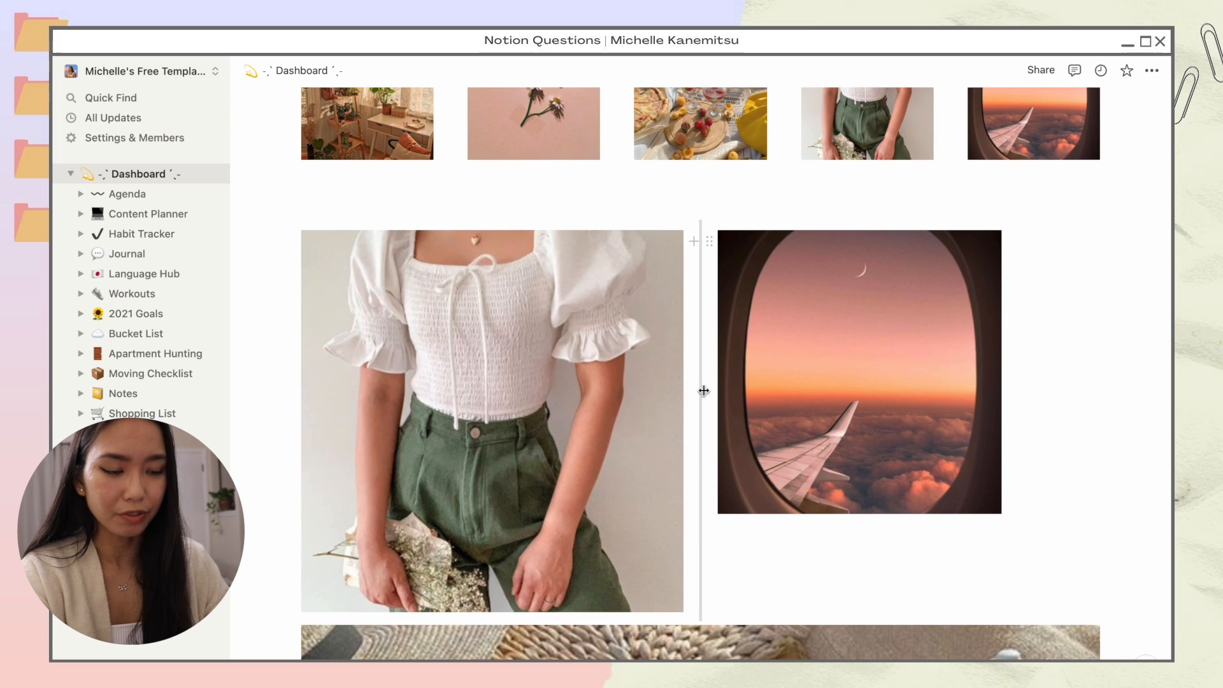
Step: Shrink the outfit photo, pull the airplane image closer, and move the picnic photo up beside them
{"action": "left_click_drag", "start_coordinate": [691, 422], "coordinate": [607, 426]}
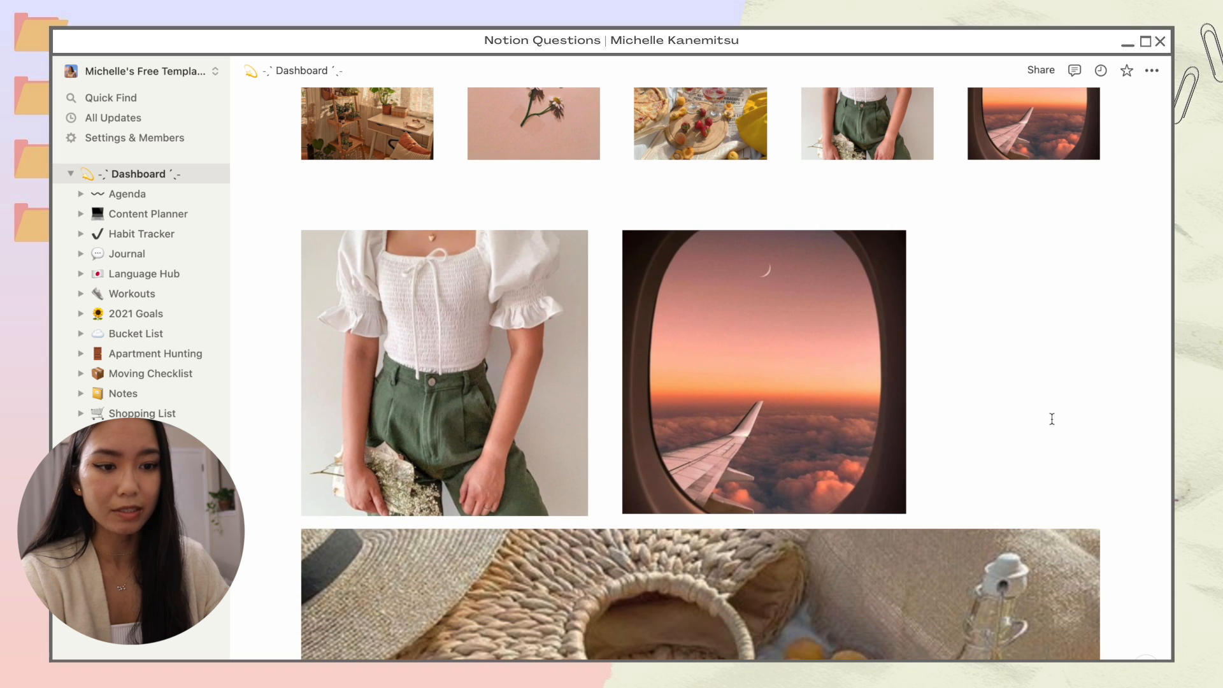
{"action": "mouse_move", "coordinate": [571, 479]}
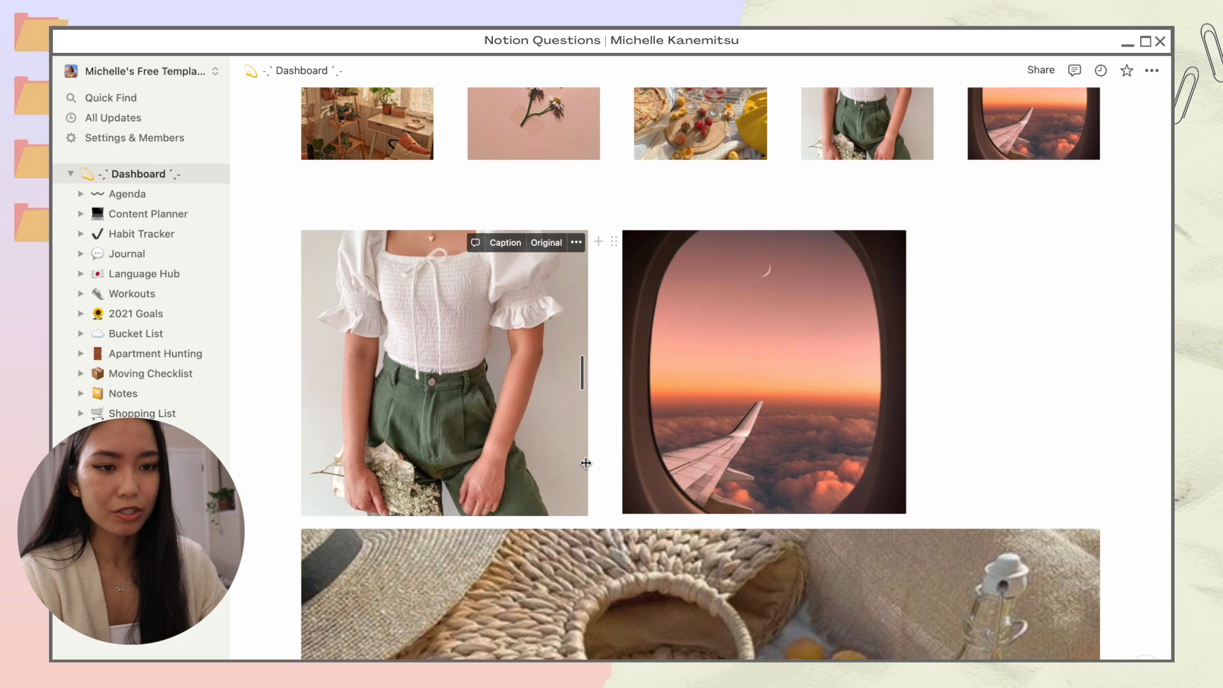
{"action": "key", "text": "super+z"}
{"action": "key", "text": "super+z"}
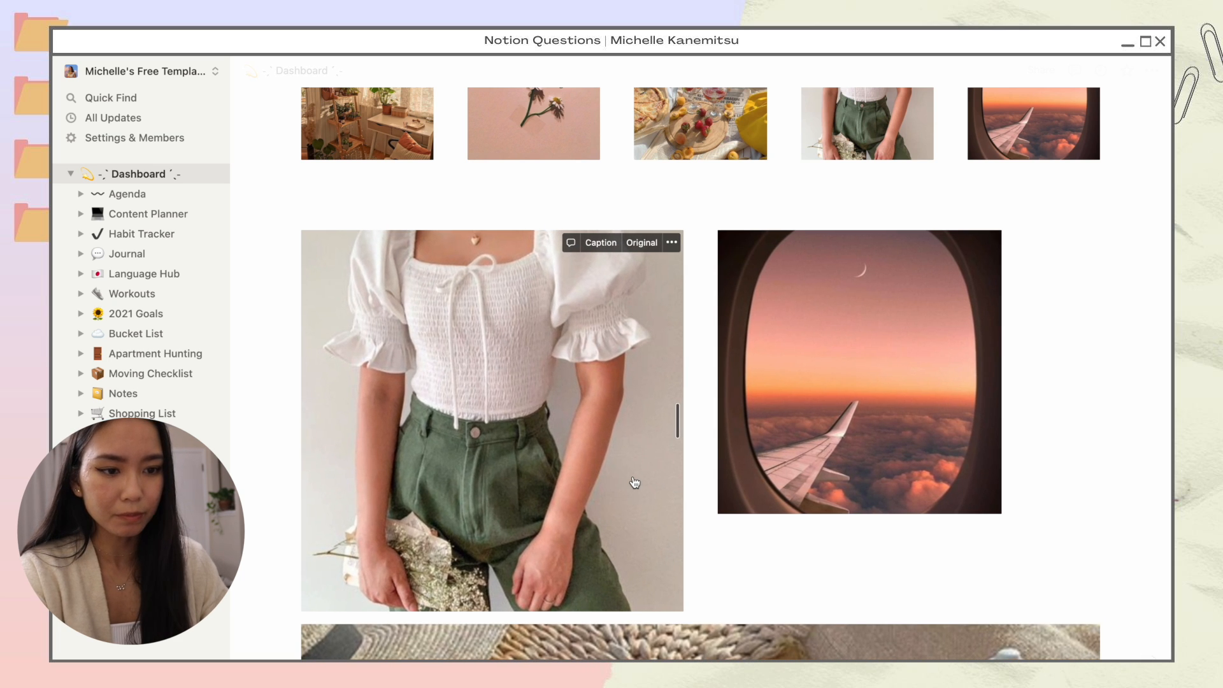
{"action": "left_click_drag", "start_coordinate": [676, 517], "coordinate": [585, 493]}
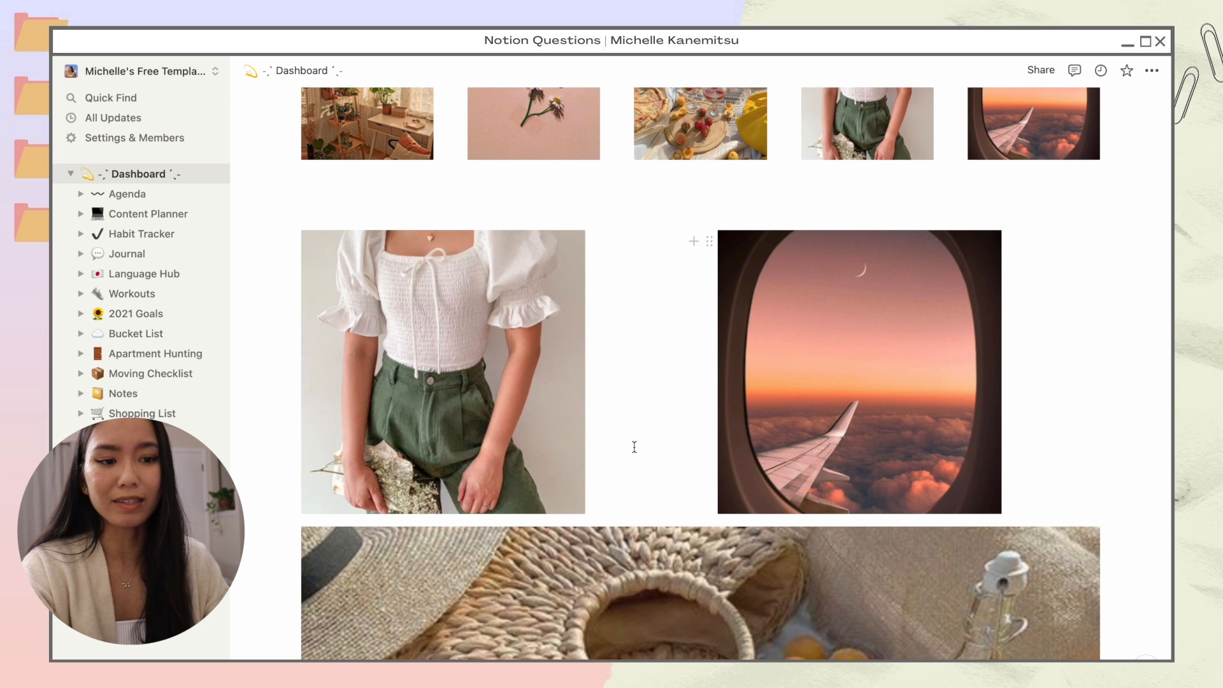
{"action": "left_click_drag", "start_coordinate": [693, 492], "coordinate": [625, 506]}
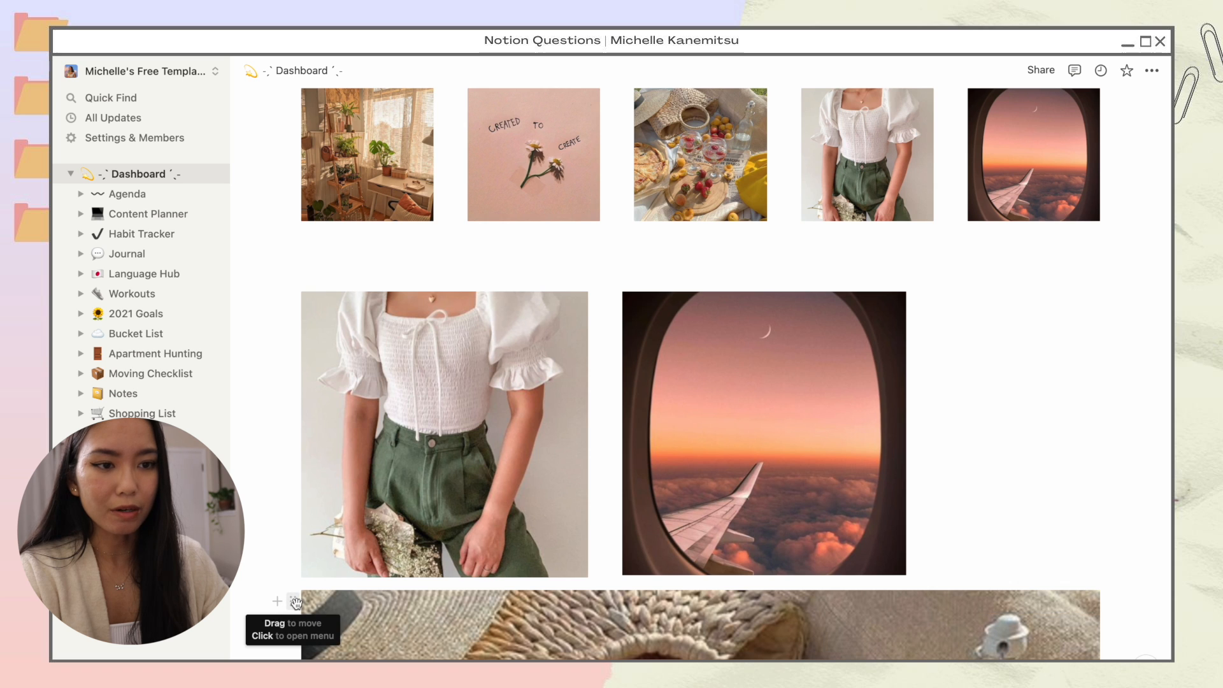
{"action": "left_click_drag", "start_coordinate": [295, 601], "coordinate": [289, 432]}
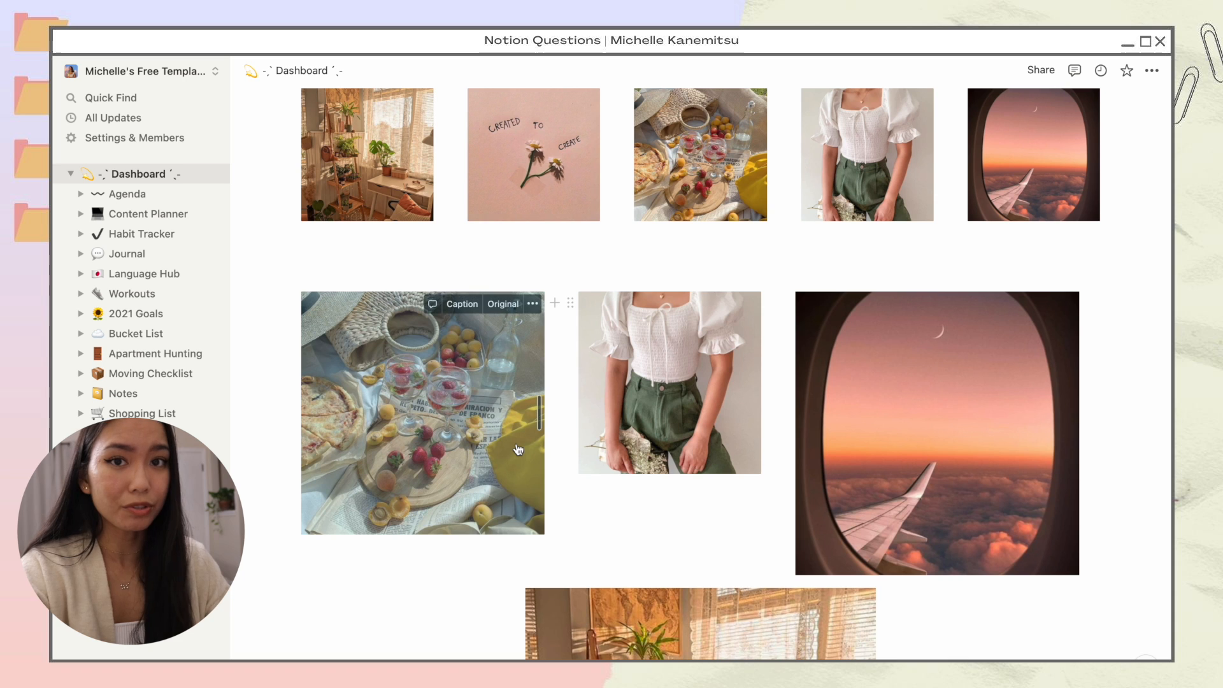
Step: Move the plant-room and pink flower images into the second row, then resize the outfit and airplane images
{"action": "scroll", "coordinate": [518, 449], "scroll_direction": "down", "scroll_amount": 7}
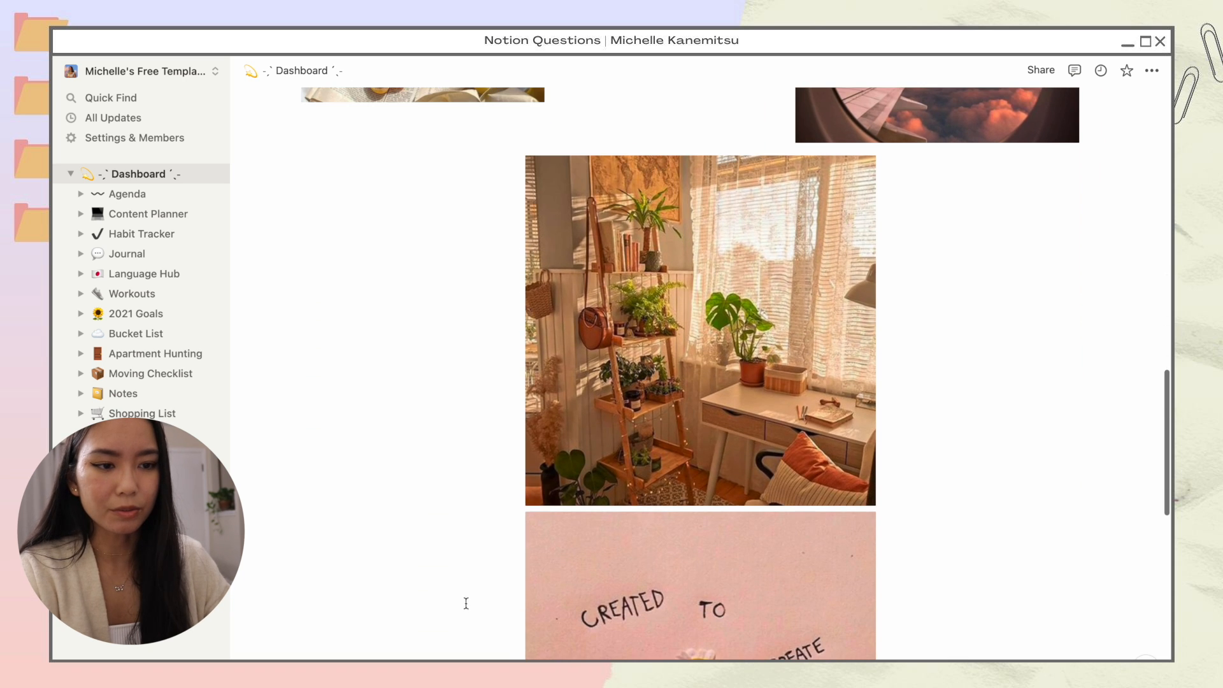
{"action": "scroll", "coordinate": [659, 285], "scroll_direction": "up", "scroll_amount": 2}
{"action": "scroll", "coordinate": [658, 279], "scroll_direction": "up", "scroll_amount": 1}
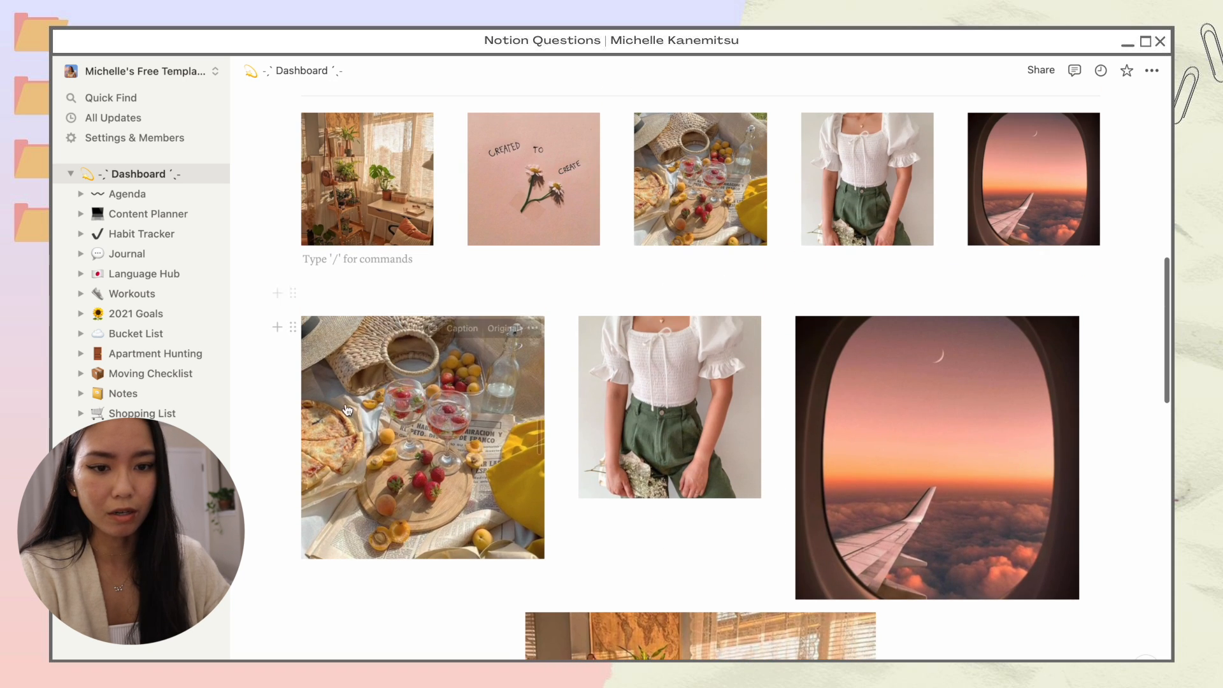
{"action": "left_click_drag", "start_coordinate": [518, 625], "coordinate": [282, 470]}
{"action": "scroll", "coordinate": [533, 588], "scroll_direction": "down", "scroll_amount": 3}
{"action": "scroll", "coordinate": [712, 531], "scroll_direction": "up", "scroll_amount": 1}
{"action": "scroll", "coordinate": [712, 531], "scroll_direction": "down", "scroll_amount": 1}
{"action": "scroll", "coordinate": [709, 508], "scroll_direction": "up", "scroll_amount": 4}
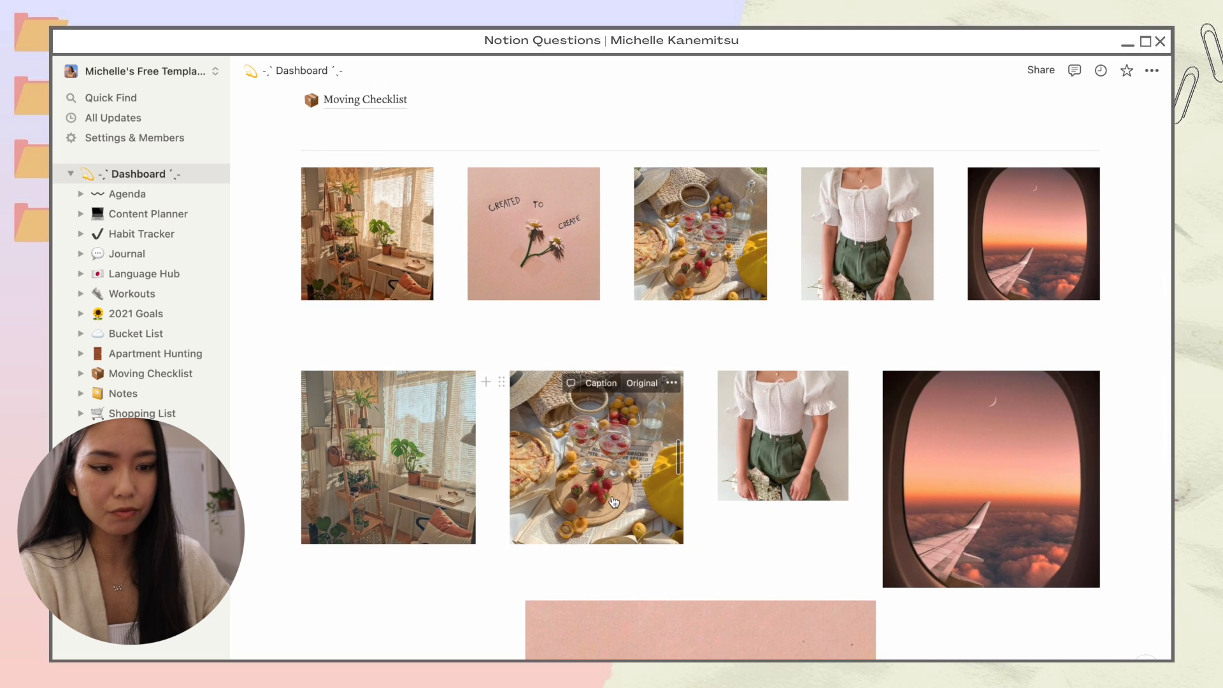
{"action": "left_click_drag", "start_coordinate": [518, 611], "coordinate": [491, 458]}
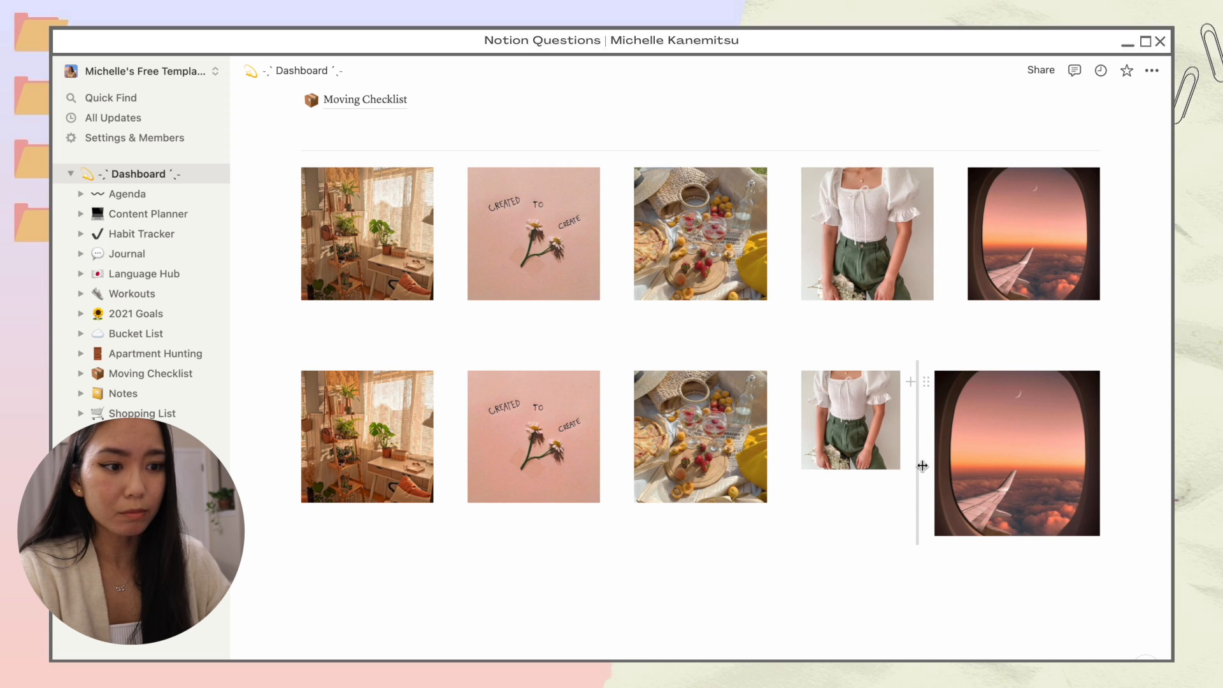
{"action": "left_click_drag", "start_coordinate": [919, 456], "coordinate": [946, 455]}
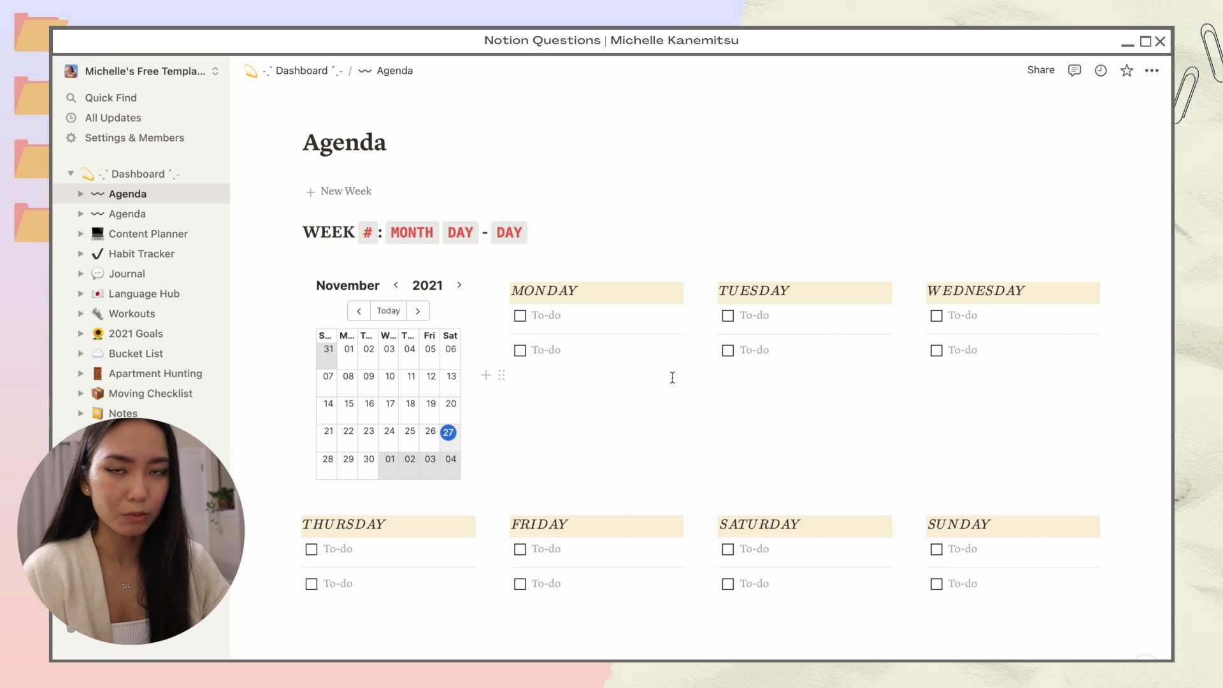
Step: Turn the WEEK heading into a toggle list and move the calendar and day columns inside it
{"action": "left_click", "coordinate": [291, 233]}
{"action": "mouse_move", "coordinate": [191, 183]}
{"action": "left_click", "coordinate": [344, 240]}
{"action": "left_click_drag", "start_coordinate": [292, 281], "coordinate": [342, 212]}
{"action": "scroll", "coordinate": [772, 333], "scroll_direction": "down", "scroll_amount": 1}
{"action": "left_click", "coordinate": [726, 451]}
Step: Collapse the WEEK toggle and move it into the Archive toggle
{"action": "scroll", "coordinate": [726, 451], "scroll_direction": "down", "scroll_amount": 5}
{"action": "scroll", "coordinate": [726, 451], "scroll_direction": "up", "scroll_amount": 7}
{"action": "scroll", "coordinate": [726, 451], "scroll_direction": "up", "scroll_amount": 1}
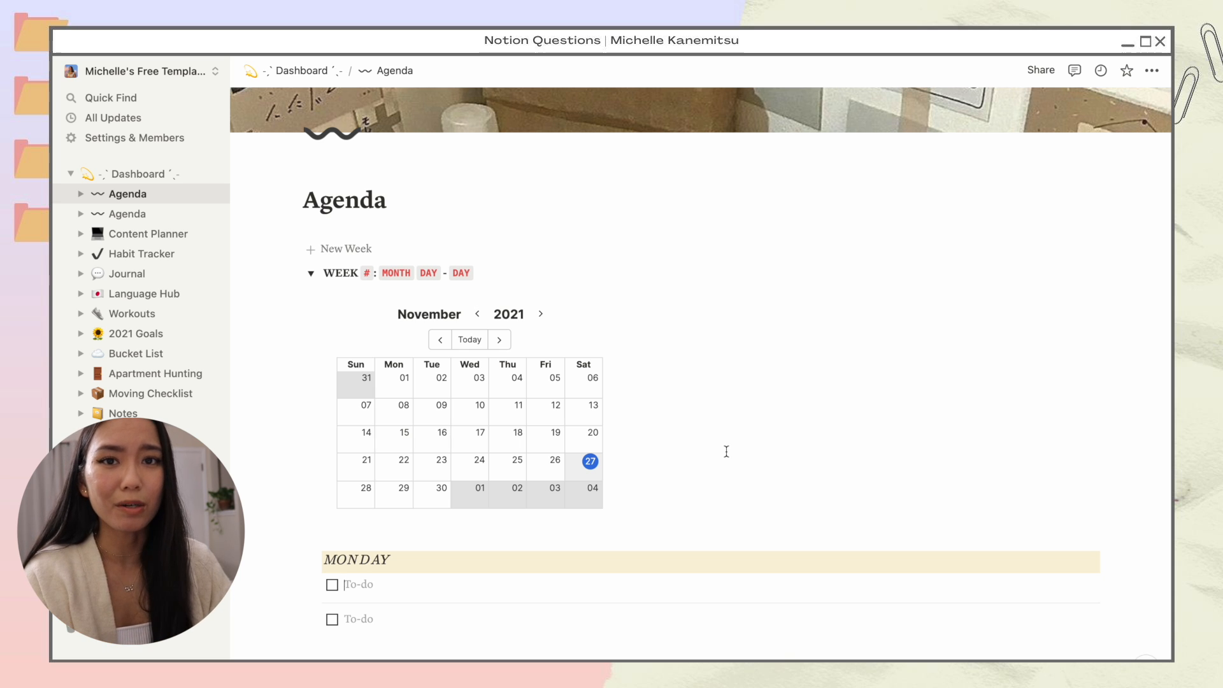
{"action": "left_click", "coordinate": [311, 273]}
{"action": "left_click_drag", "start_coordinate": [292, 272], "coordinate": [334, 479]}
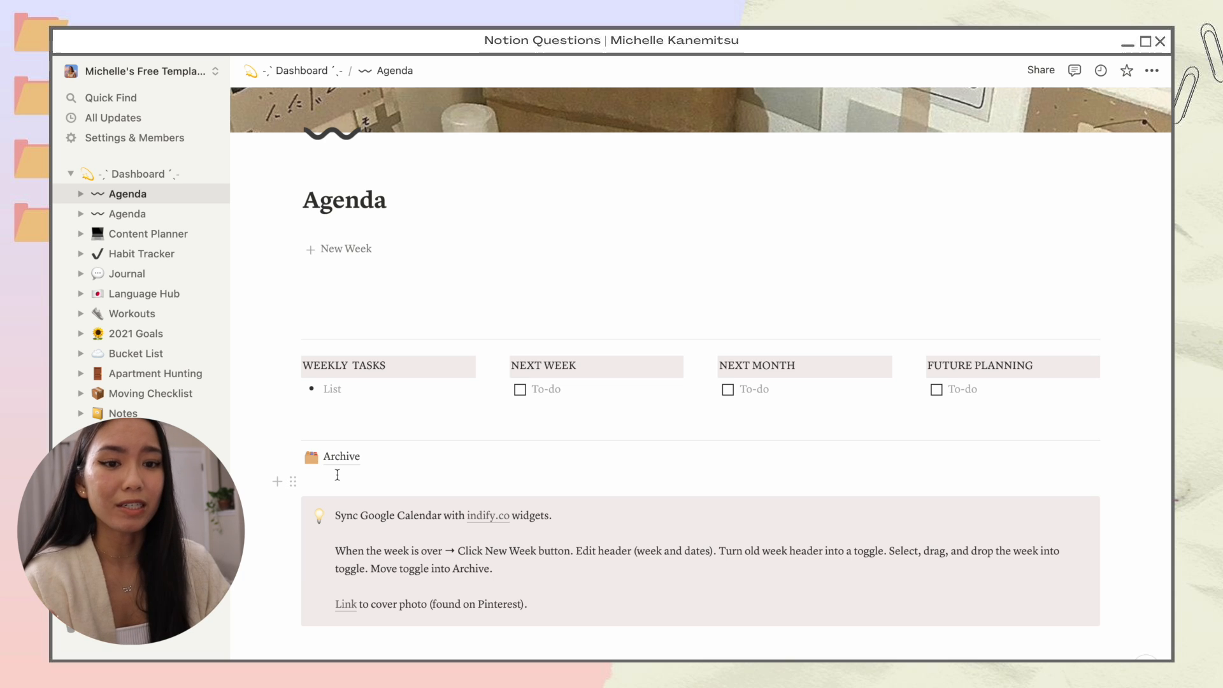
Step: Insert a fresh week from the New Week template and expand it on the second Agenda page
{"action": "left_click", "coordinate": [369, 252]}
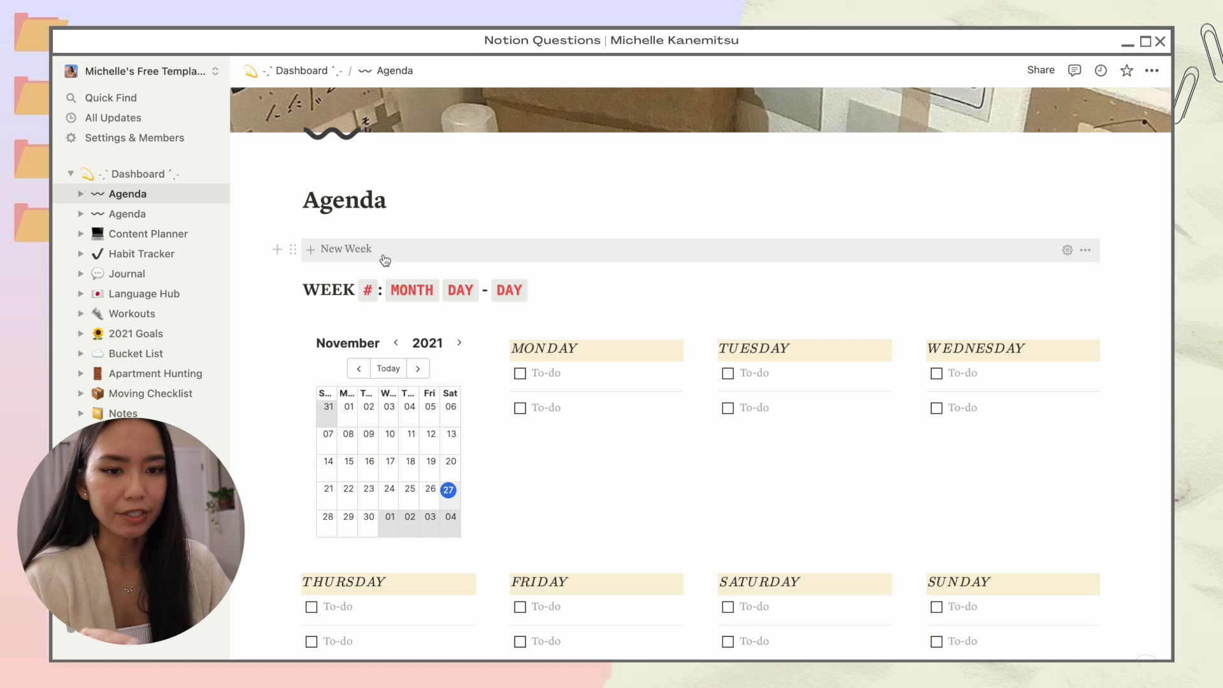
{"action": "left_click", "coordinate": [159, 214]}
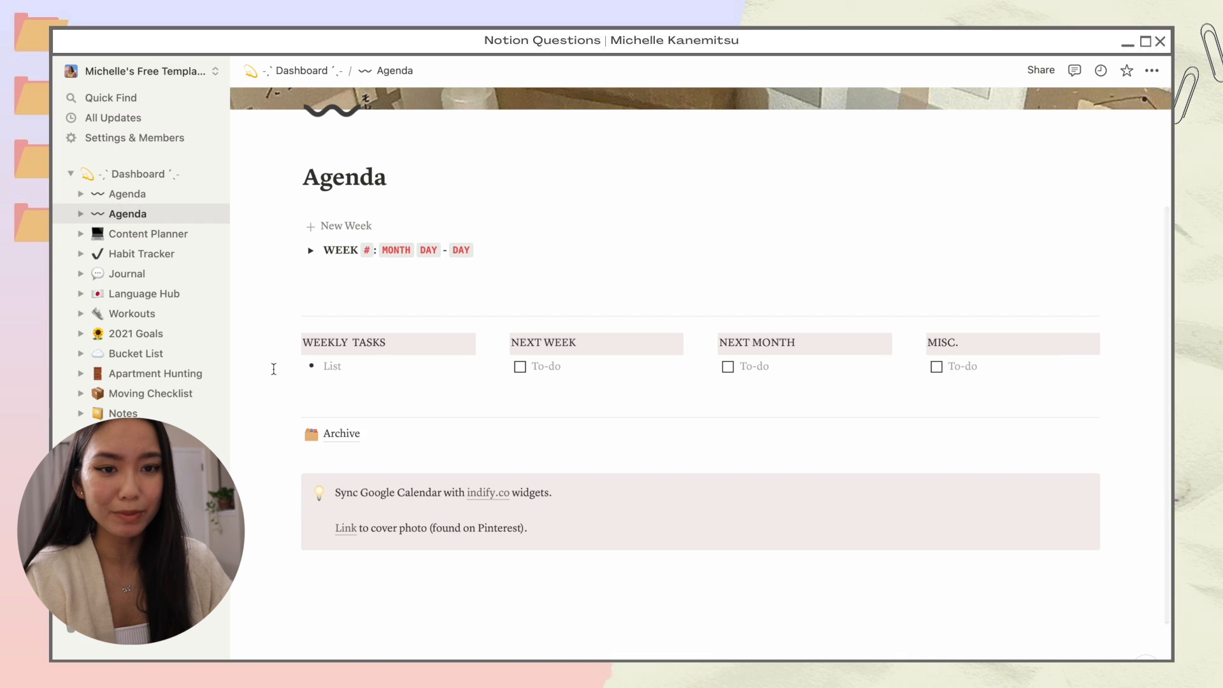
{"action": "left_click", "coordinate": [311, 332]}
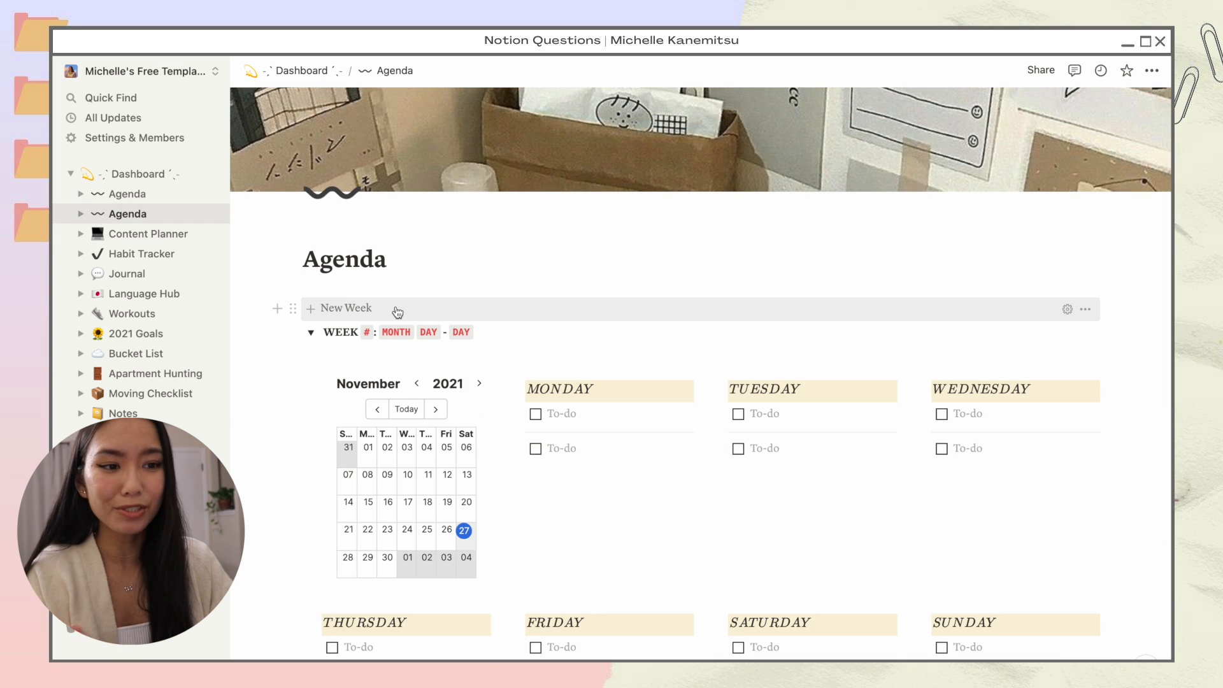
{"action": "scroll", "coordinate": [263, 398], "scroll_direction": "down", "scroll_amount": 3}
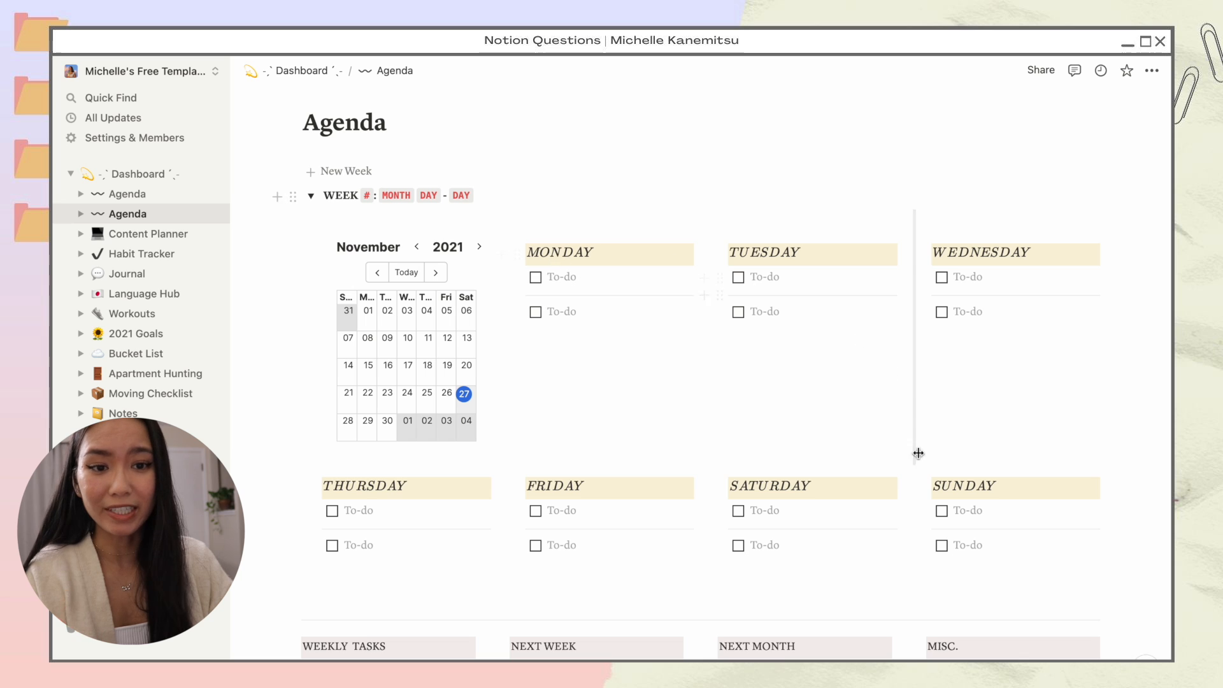
Step: Collapse the WEEK toggle, drop it onto the Archive page, and open Archive to find it
{"action": "left_click", "coordinate": [312, 196]}
{"action": "left_click_drag", "start_coordinate": [293, 196], "coordinate": [341, 378]}
{"action": "left_click", "coordinate": [342, 355]}
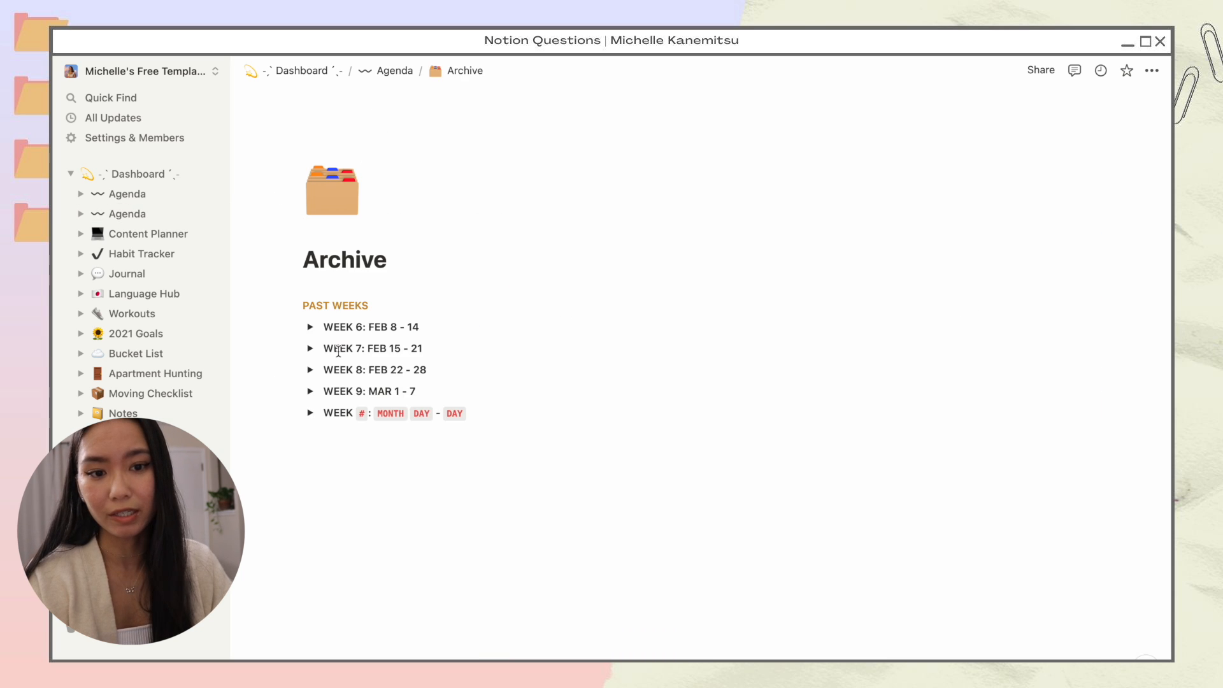
{"action": "left_click", "coordinate": [311, 413]}
Step: Review the archived WEEK 6 to WEEK 8 toggles and collapse the newly archived week
{"action": "scroll", "coordinate": [256, 369], "scroll_direction": "down", "scroll_amount": 2}
{"action": "scroll", "coordinate": [256, 369], "scroll_direction": "down", "scroll_amount": 3}
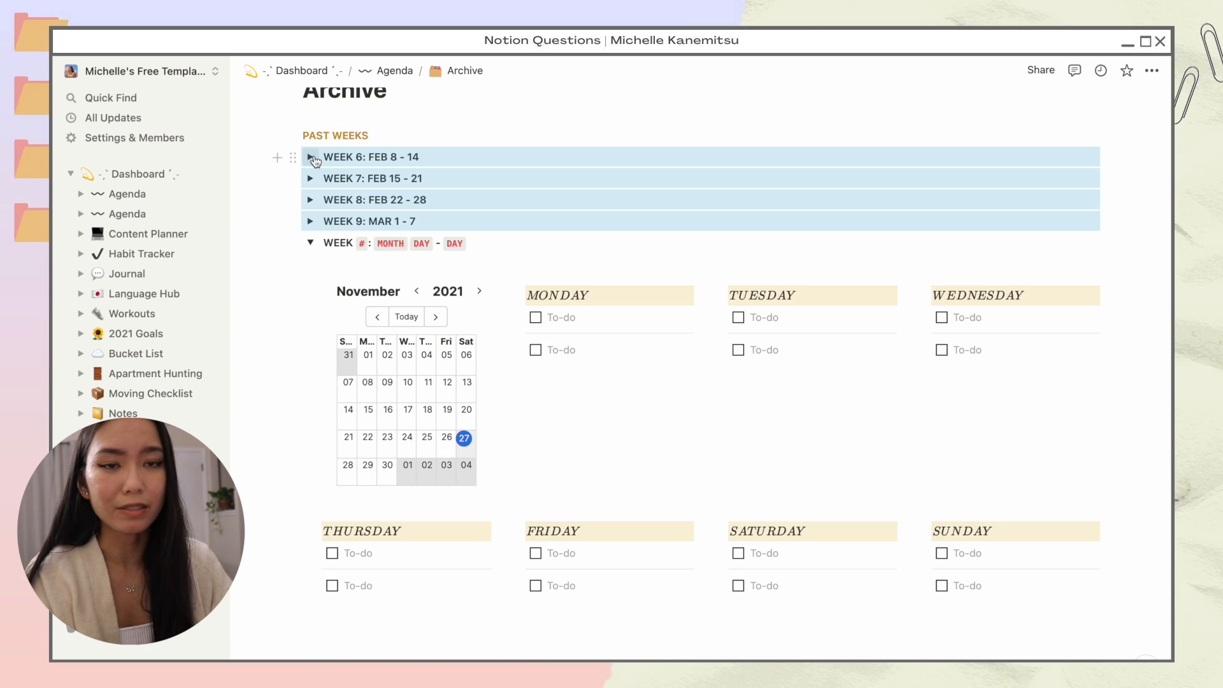
{"action": "left_click", "coordinate": [311, 157]}
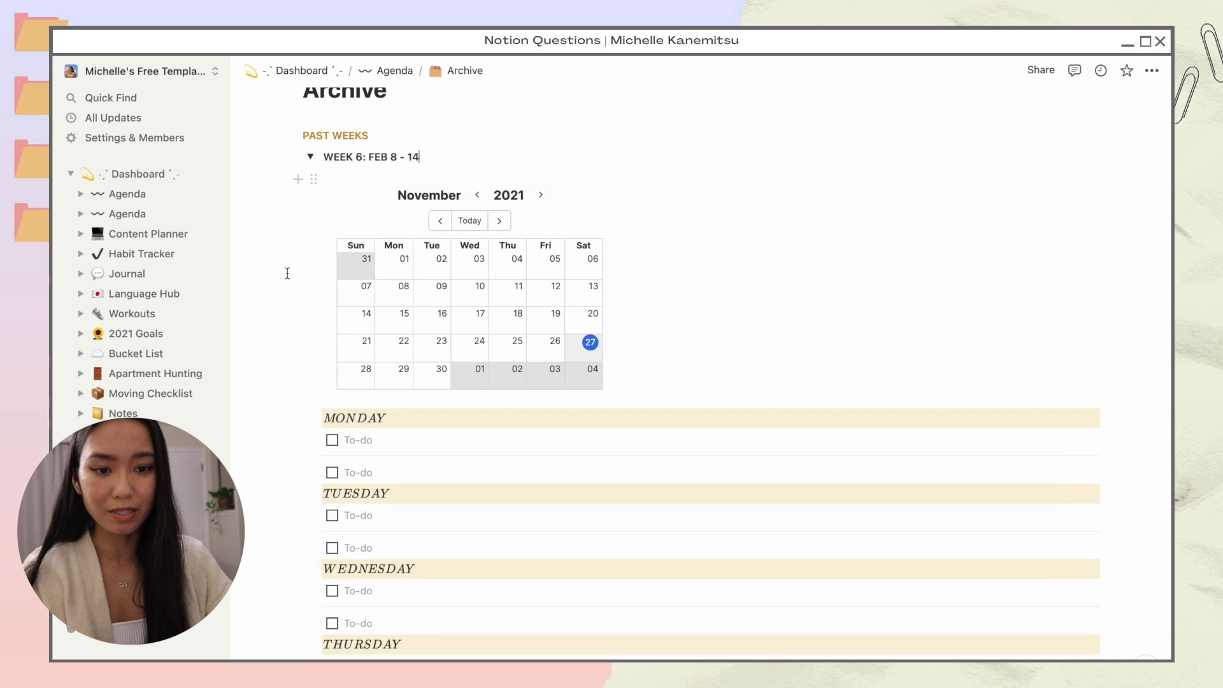
{"action": "scroll", "coordinate": [687, 449], "scroll_direction": "down", "scroll_amount": 2}
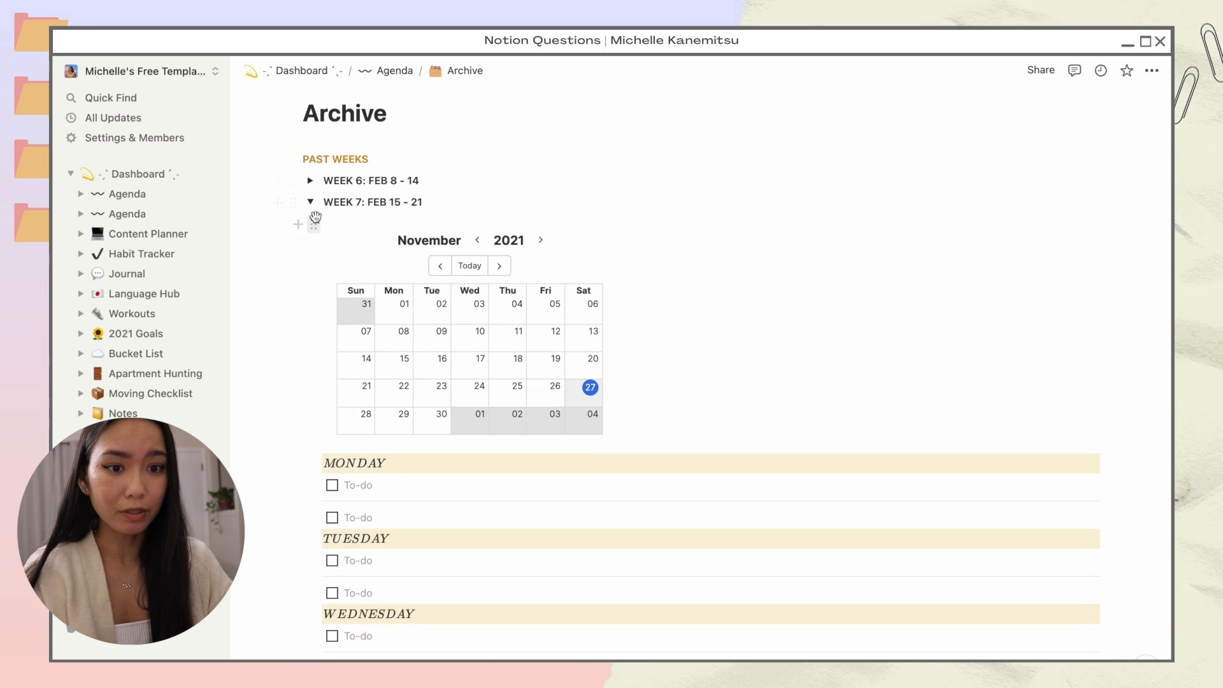
{"action": "left_click", "coordinate": [310, 202]}
{"action": "left_click", "coordinate": [311, 223]}
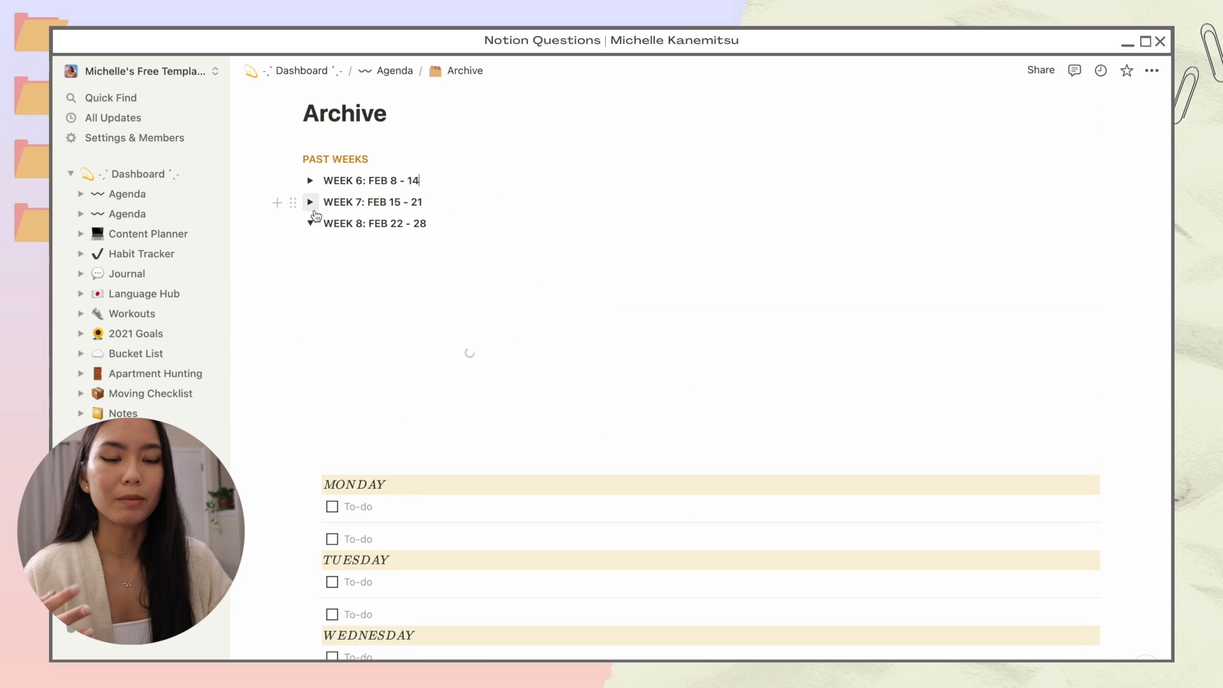
{"action": "left_click", "coordinate": [310, 223]}
{"action": "scroll", "coordinate": [265, 320], "scroll_direction": "down", "scroll_amount": 1}
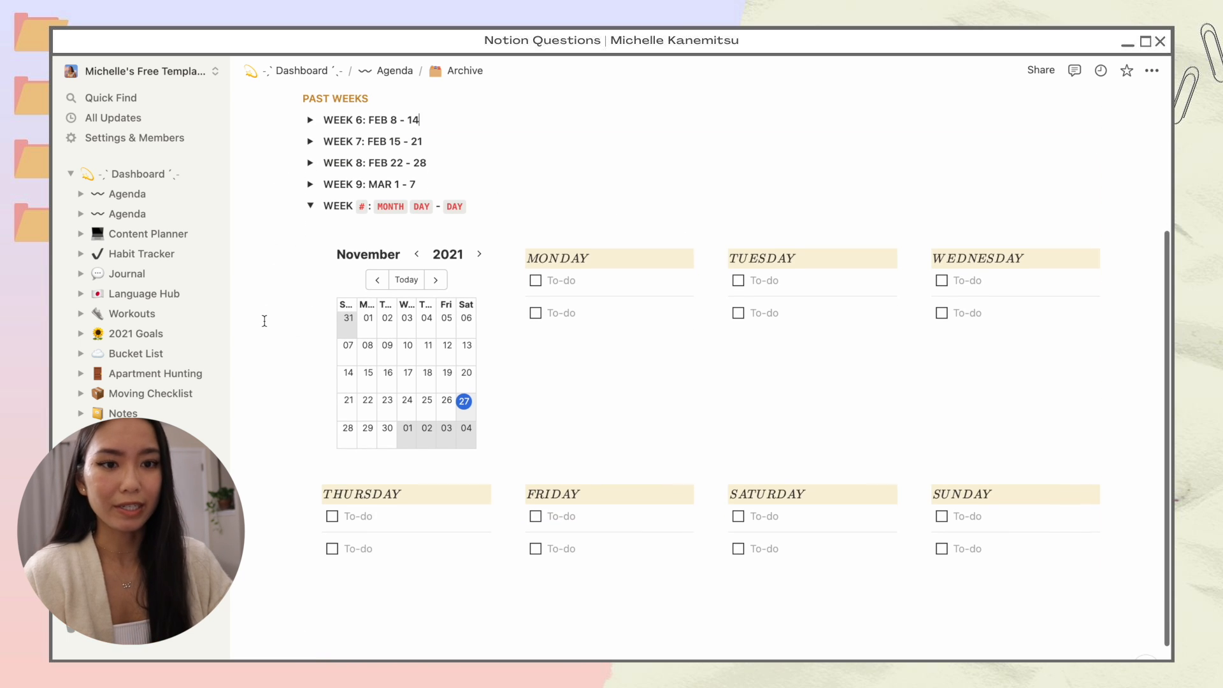
{"action": "left_click", "coordinate": [310, 224]}
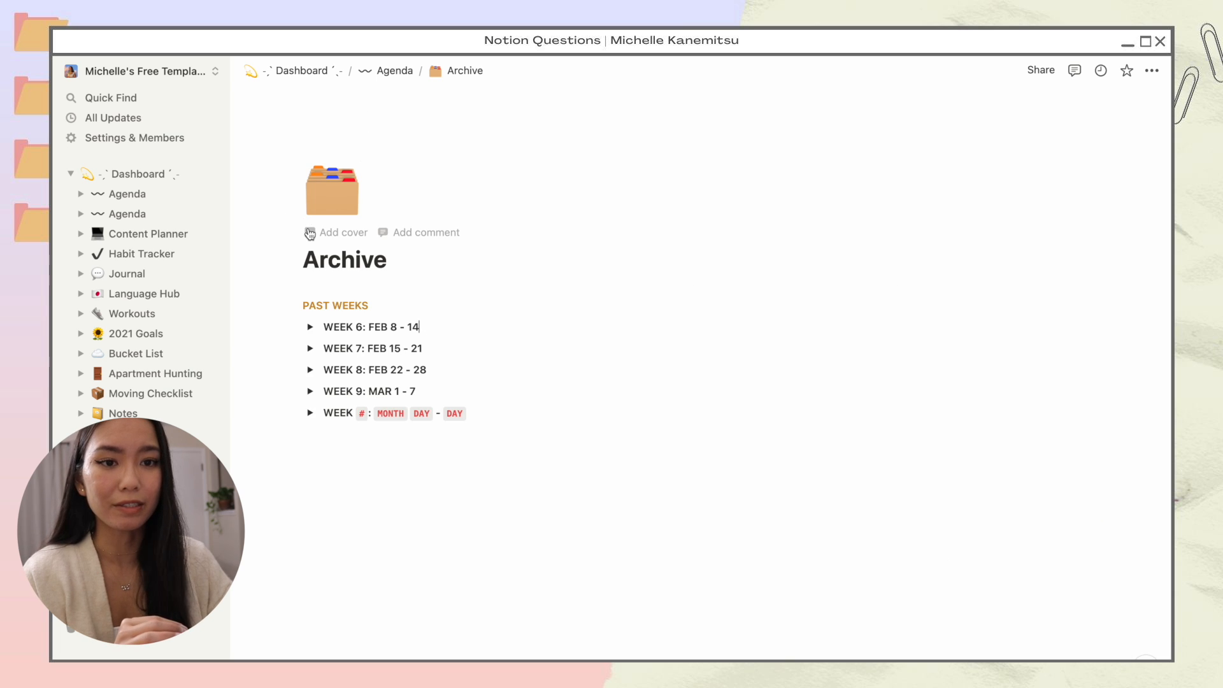
Step: Return to the Agenda page and delete the New Week template button block
{"action": "left_click", "coordinate": [389, 72]}
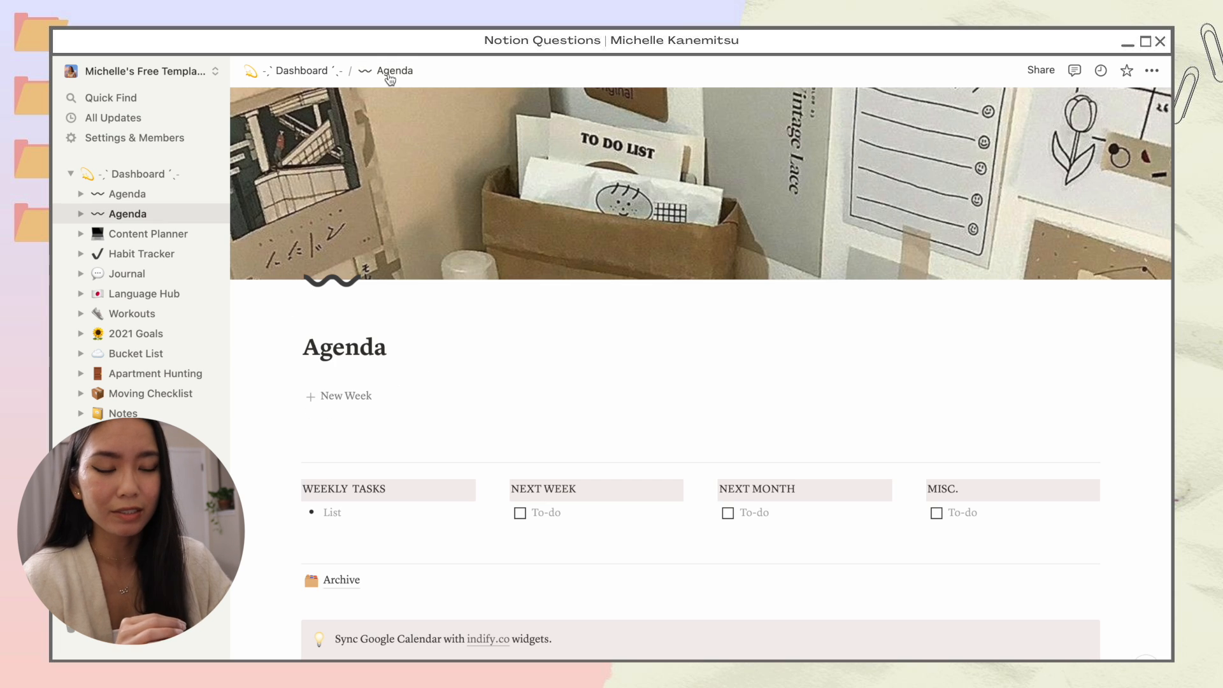
{"action": "scroll", "coordinate": [733, 361], "scroll_direction": "down", "scroll_amount": 2}
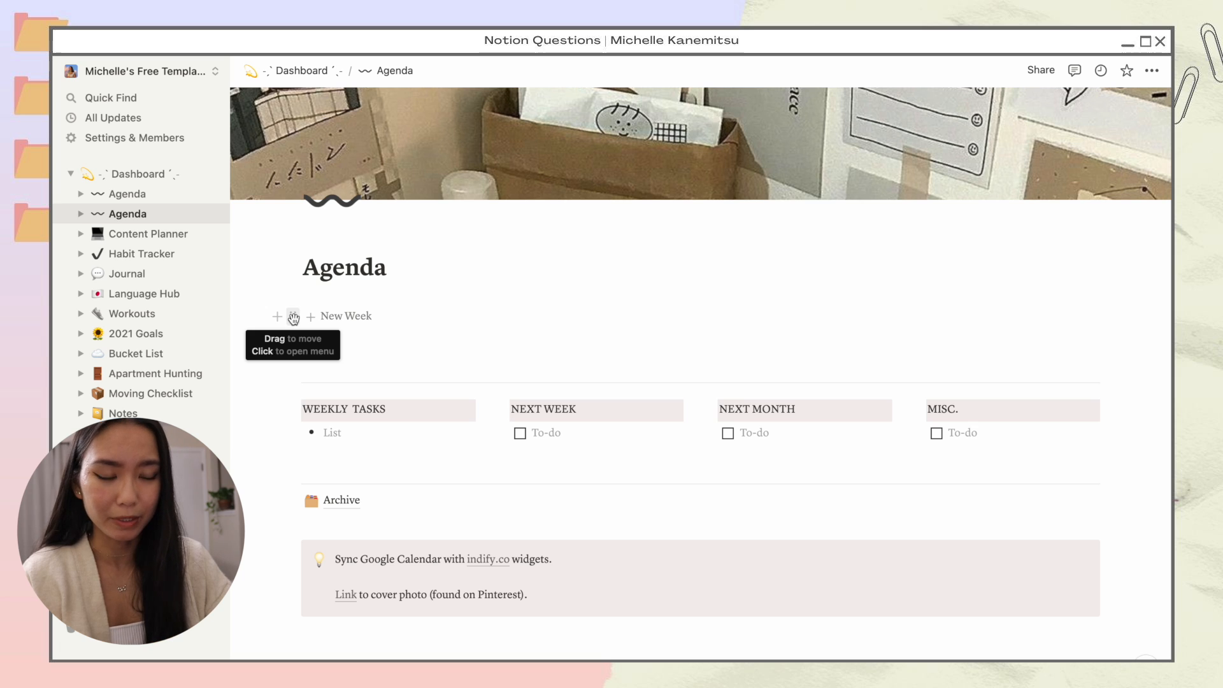
{"action": "left_click", "coordinate": [376, 337]}
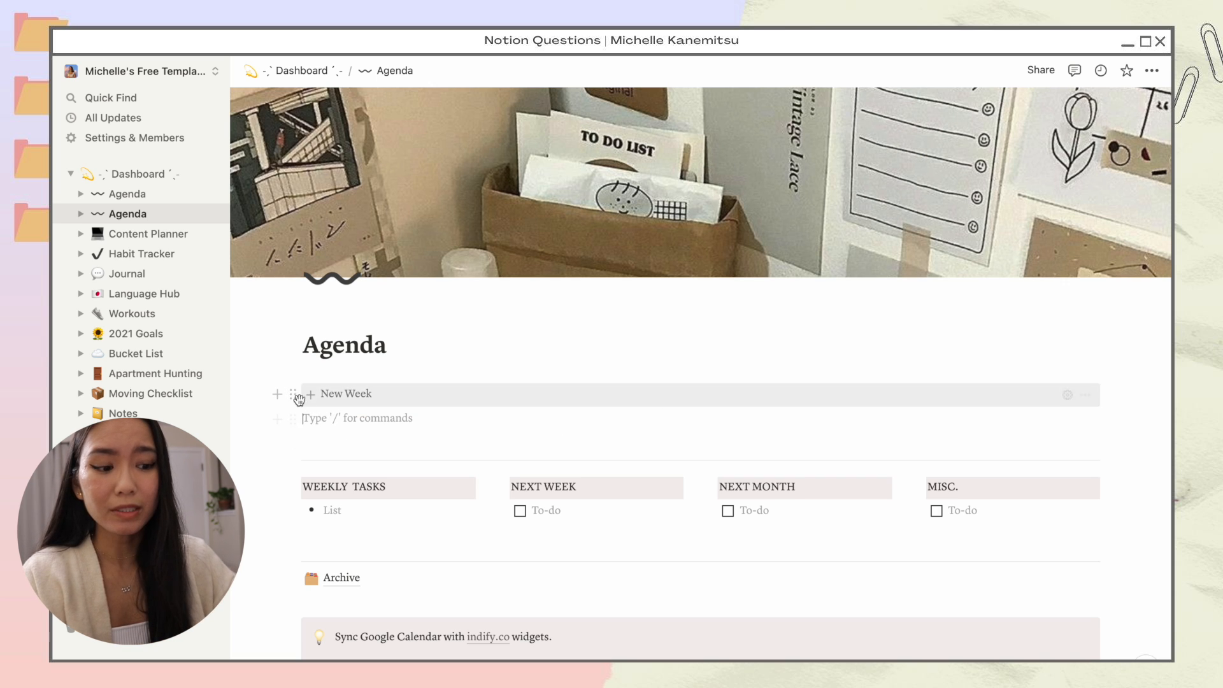
{"action": "left_click", "coordinate": [293, 395]}
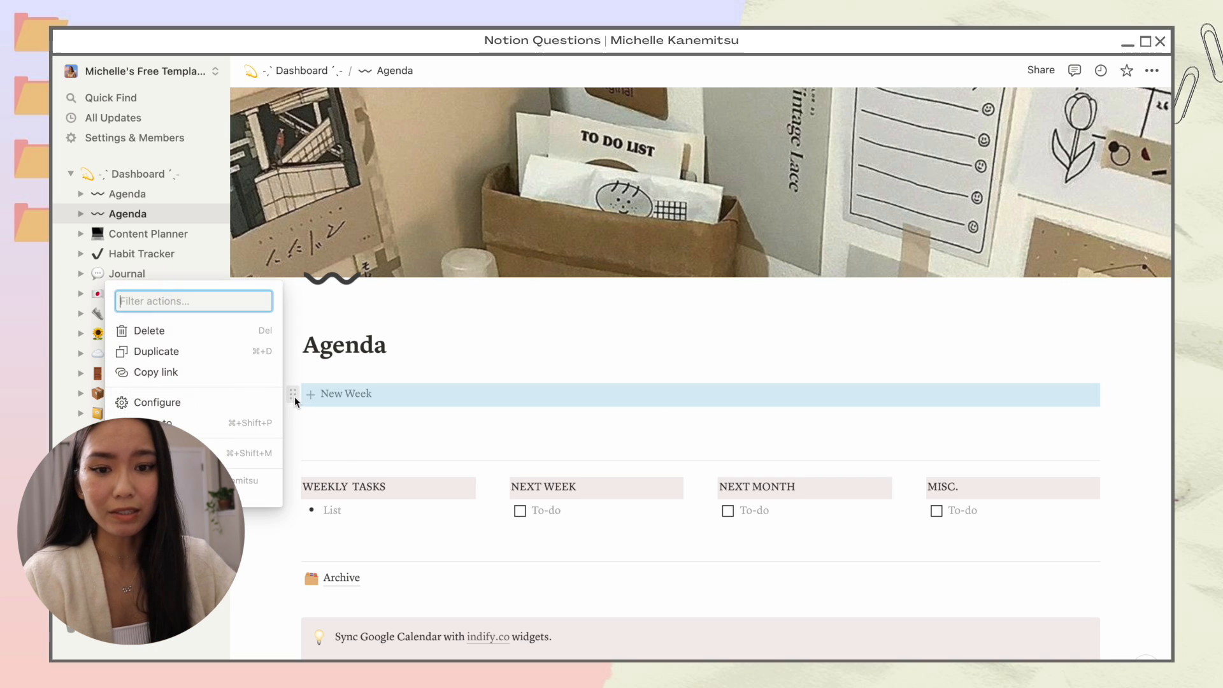
{"action": "left_click", "coordinate": [219, 332]}
{"action": "left_click", "coordinate": [344, 385]}
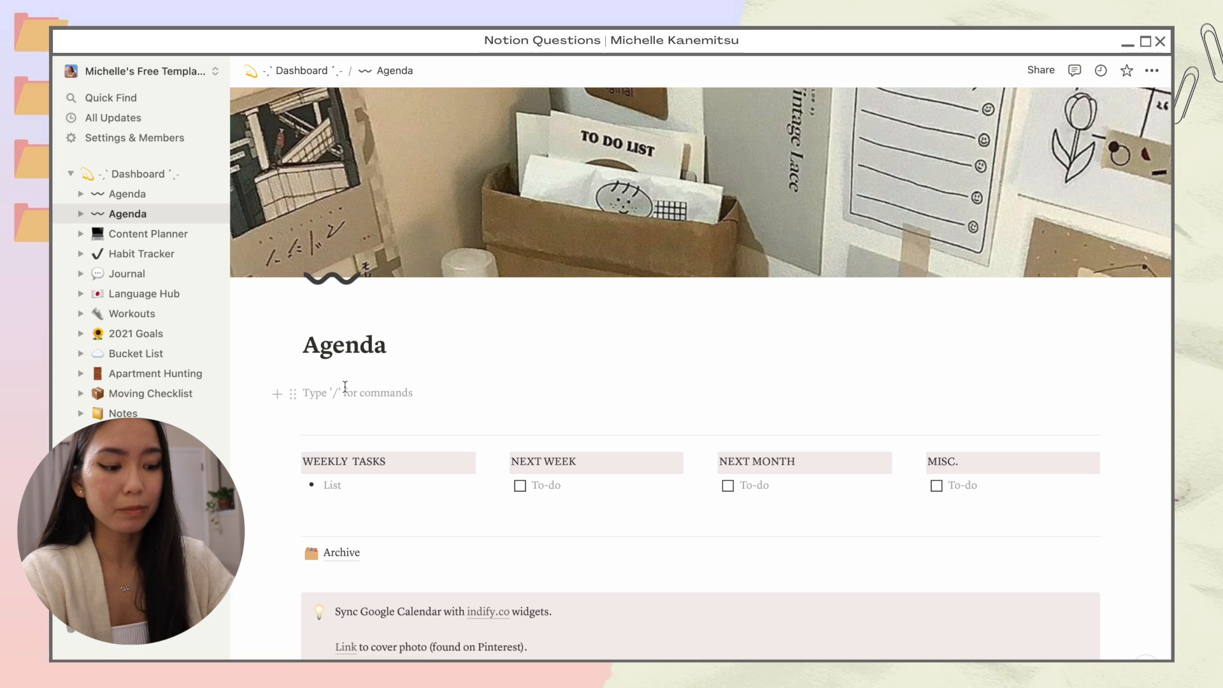
Step: Insert a template button via /templa and name it 'New Week'
{"action": "type", "text": "/template"}
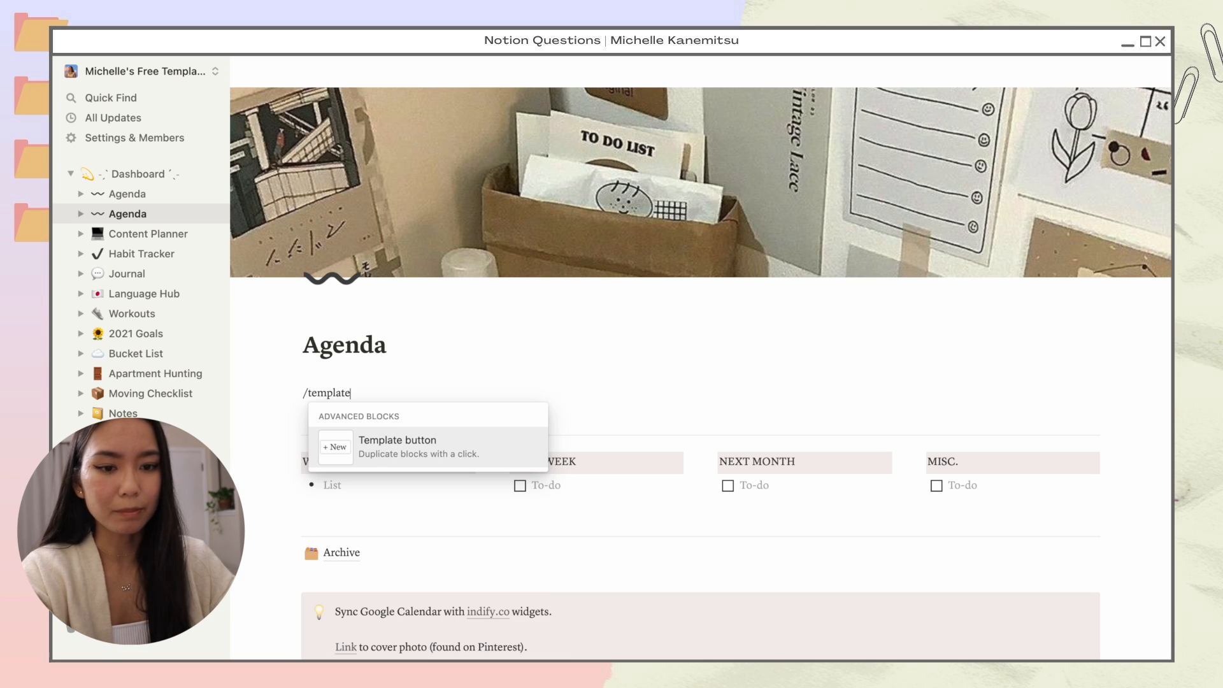
{"action": "left_click", "coordinate": [470, 456]}
{"action": "scroll", "coordinate": [470, 456], "scroll_direction": "down", "scroll_amount": 3}
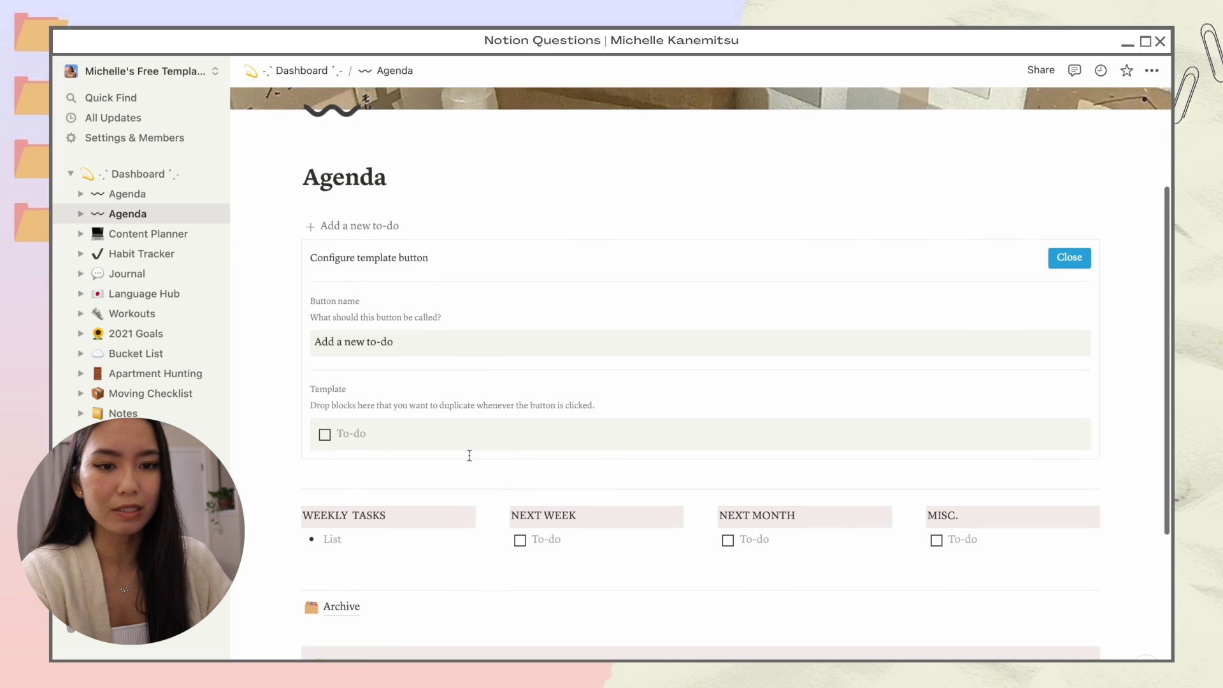
{"action": "left_click", "coordinate": [378, 240]}
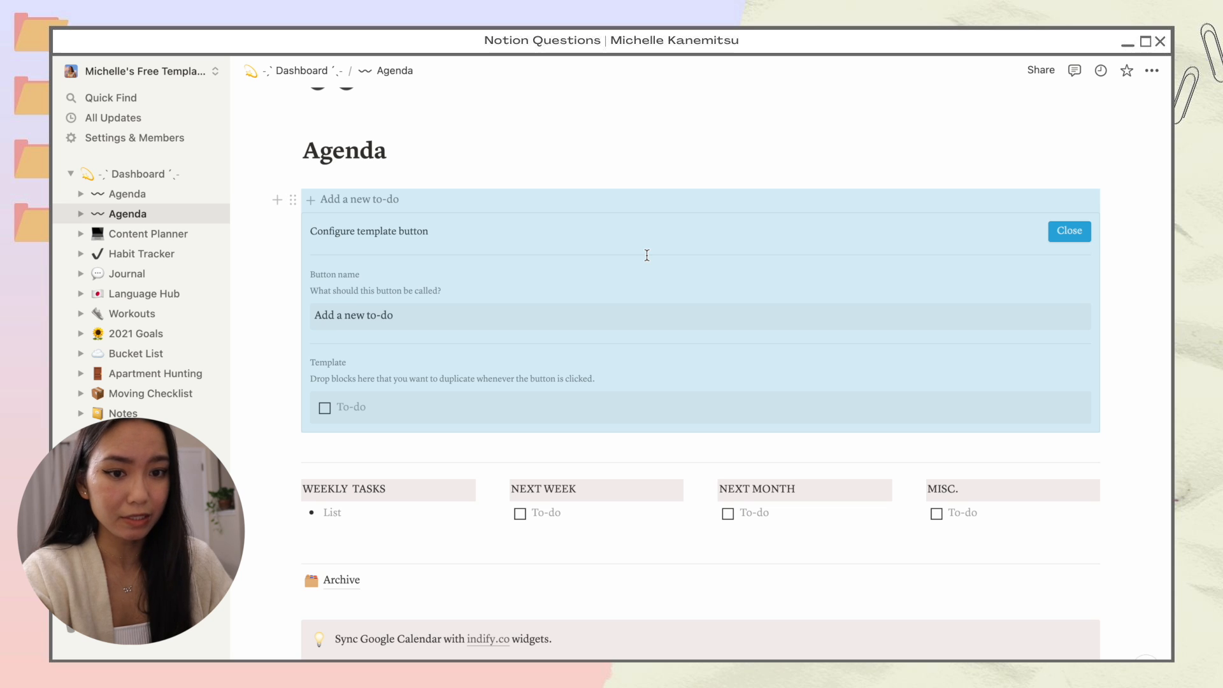
{"action": "triple_click", "coordinate": [410, 316]}
{"action": "type", "text": "New"}
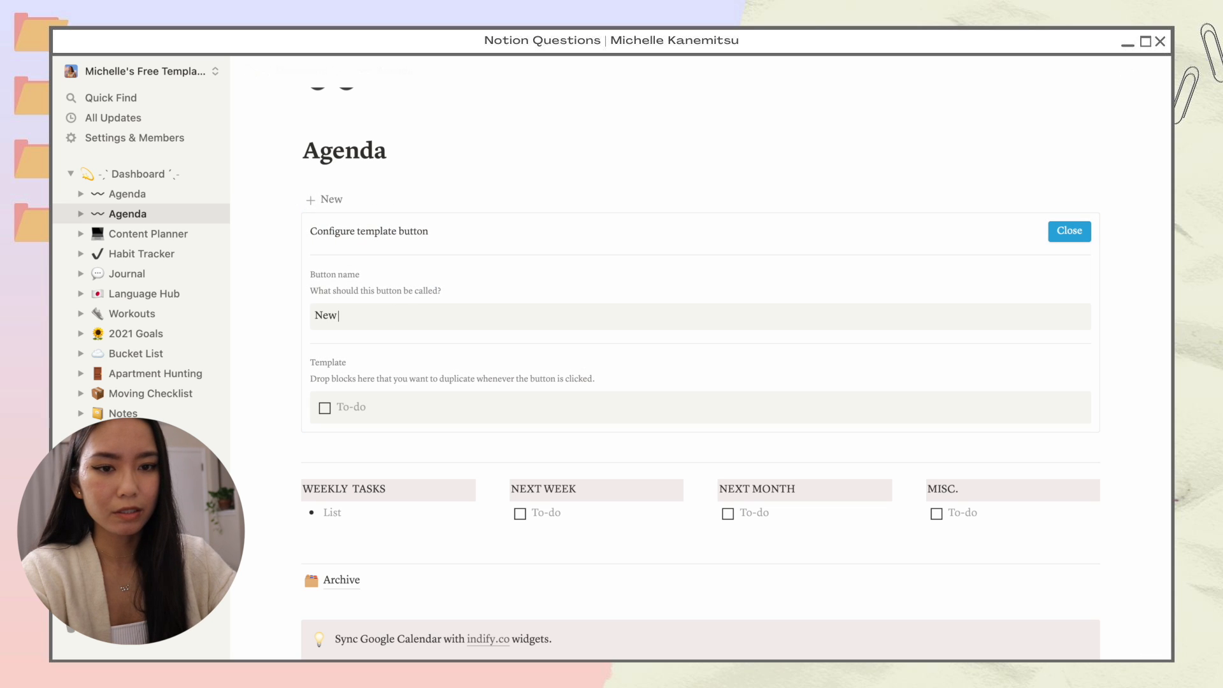
{"action": "type", "text": " Week"}
Step: Replace the template's to-do with a toggle list reading 'Week #: Month Day - Day'
{"action": "right_click", "coordinate": [446, 417]}
{"action": "left_click", "coordinate": [446, 416]}
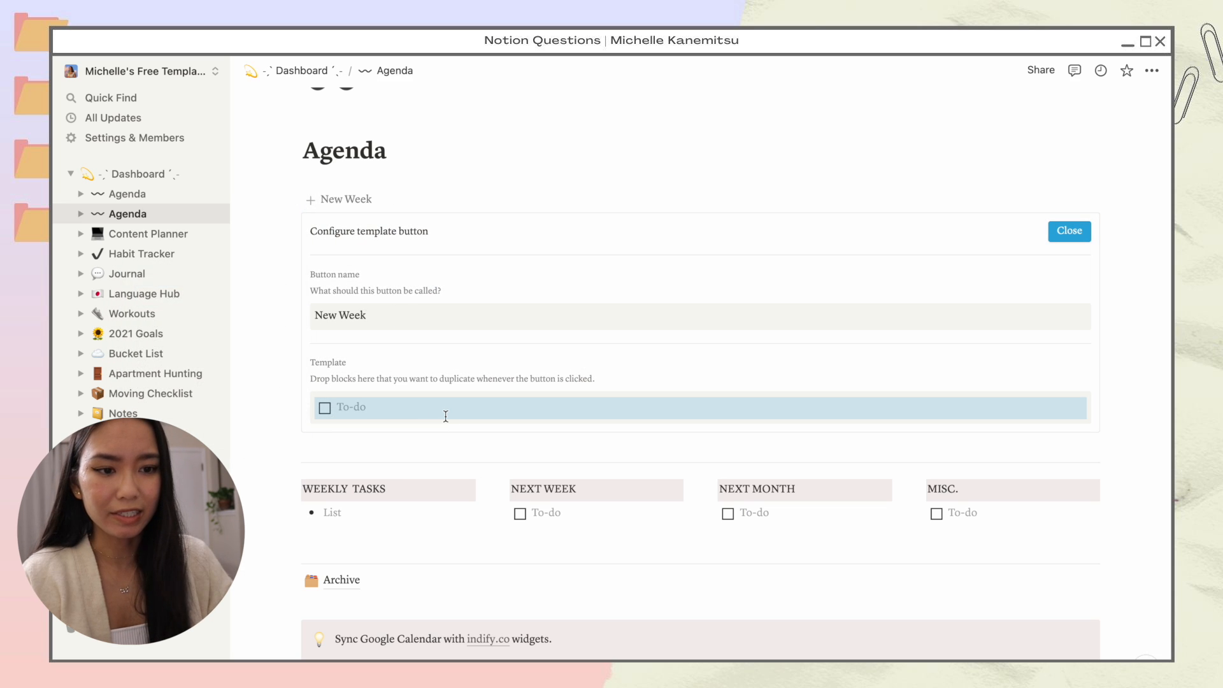
{"action": "left_click", "coordinate": [509, 410]}
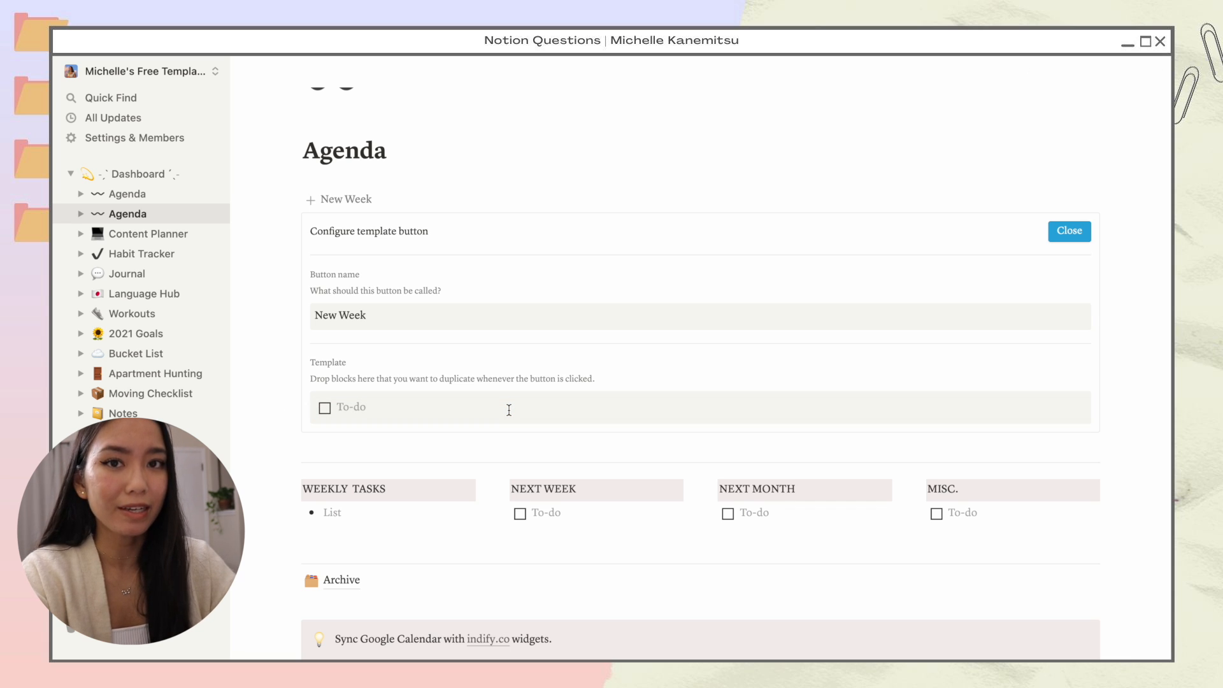
{"action": "key", "text": "BackSpace"}
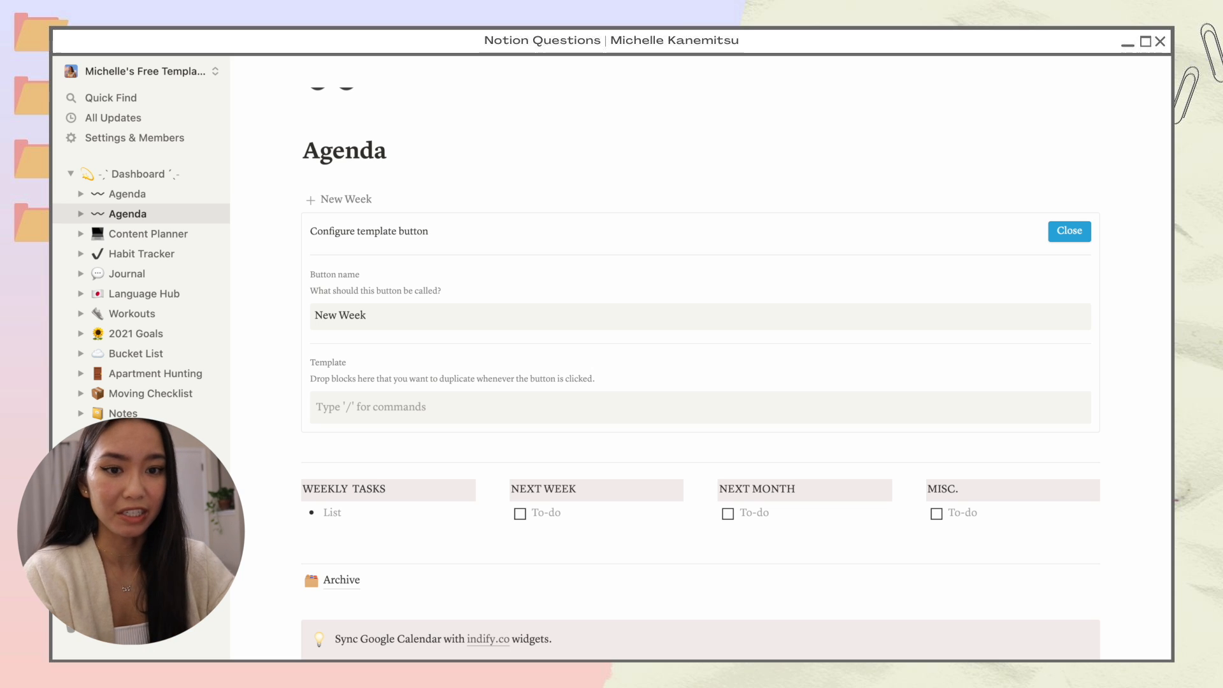
{"action": "type", "text": "/togg"}
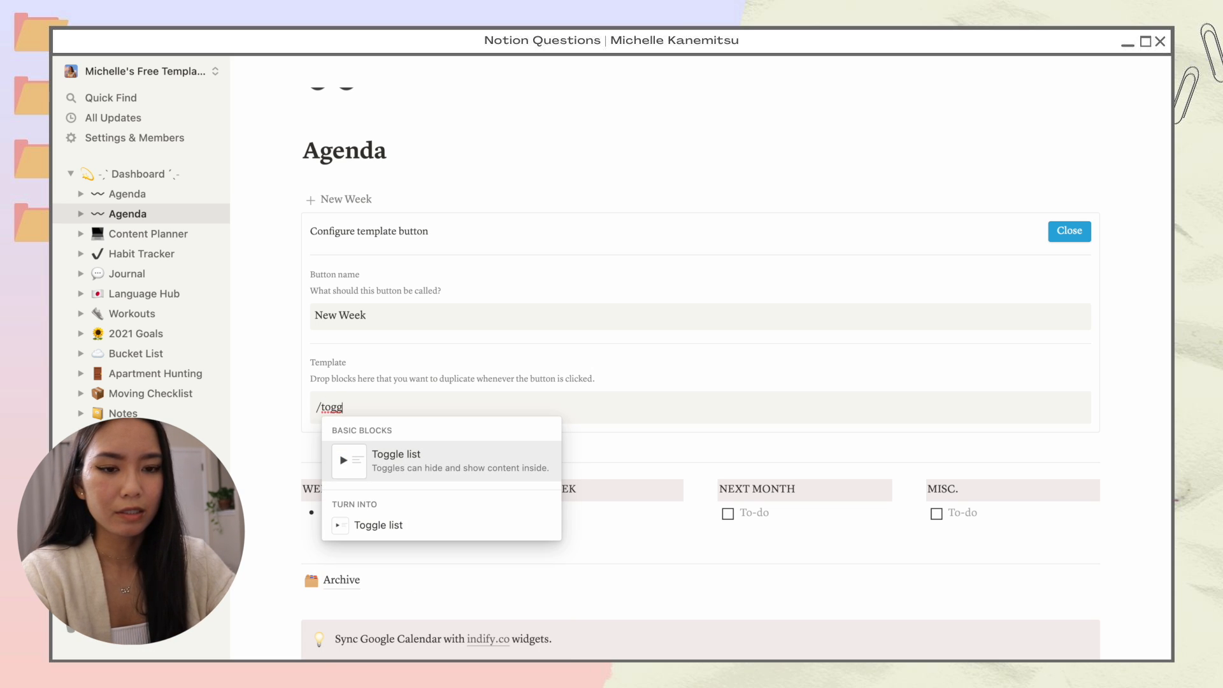
{"action": "left_click", "coordinate": [459, 467]}
{"action": "type", "text": "Week #: Month Day - Day"}
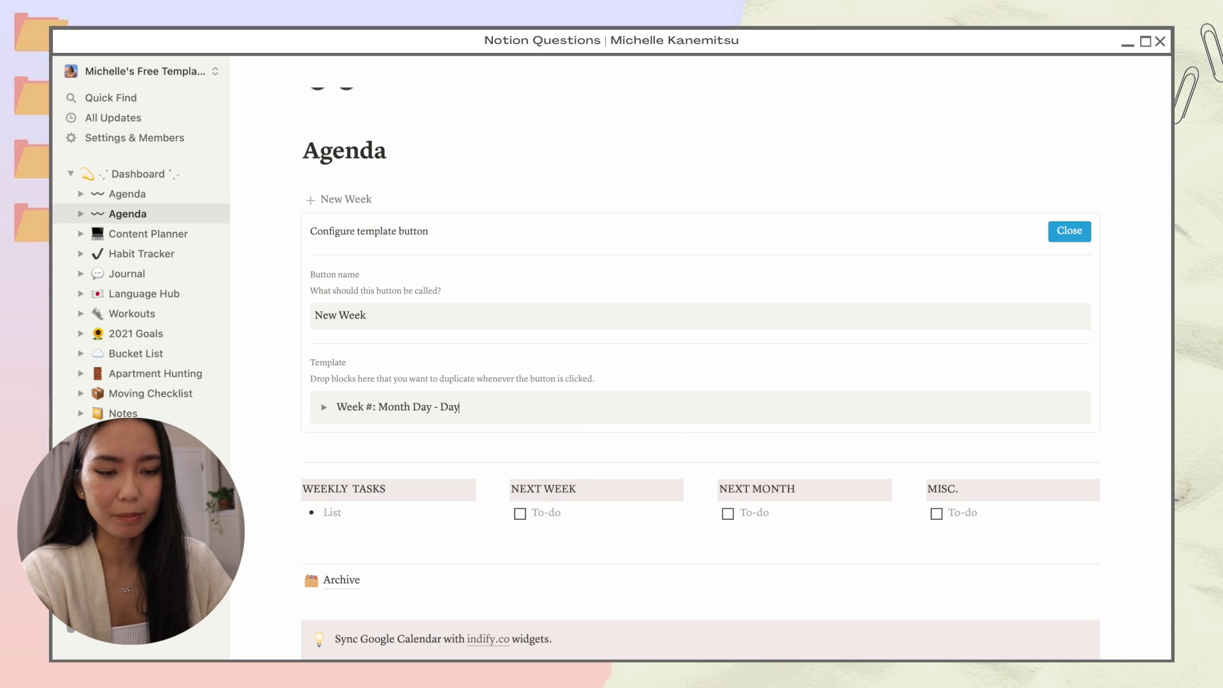
Step: Format #, Month, and both Day placeholders as inline code, then bold the whole Week line
{"action": "key", "text": "ctrl+shift+Left"}
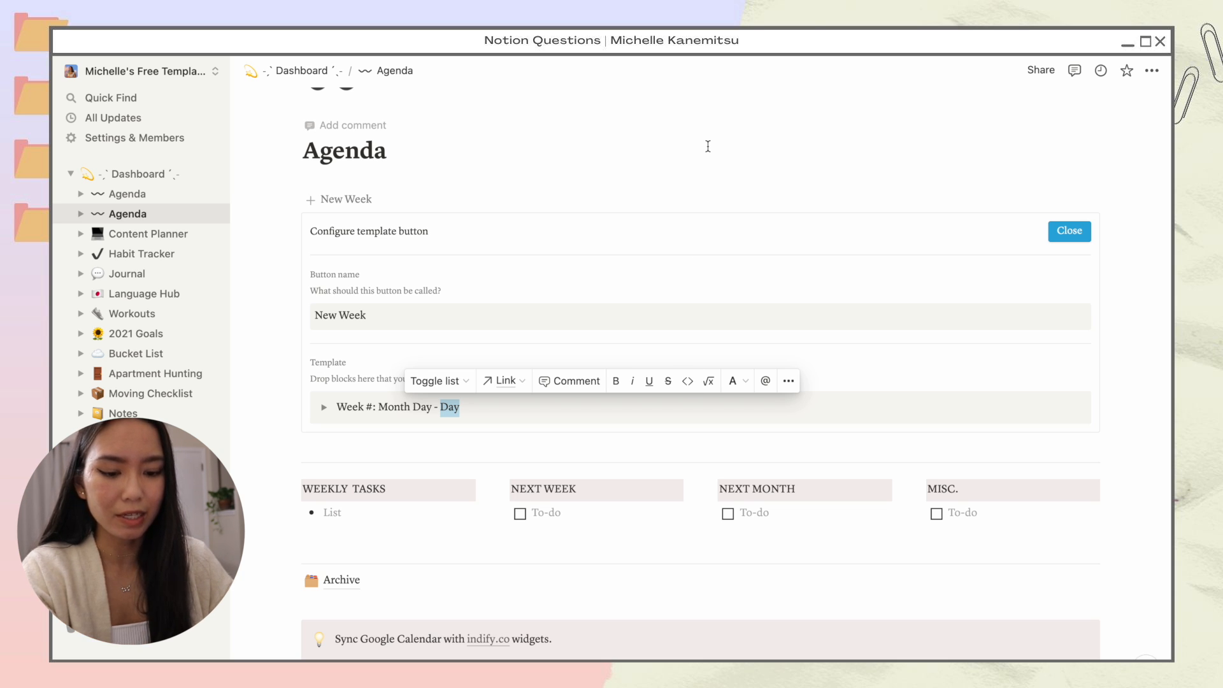
{"action": "key", "text": "super+e"}
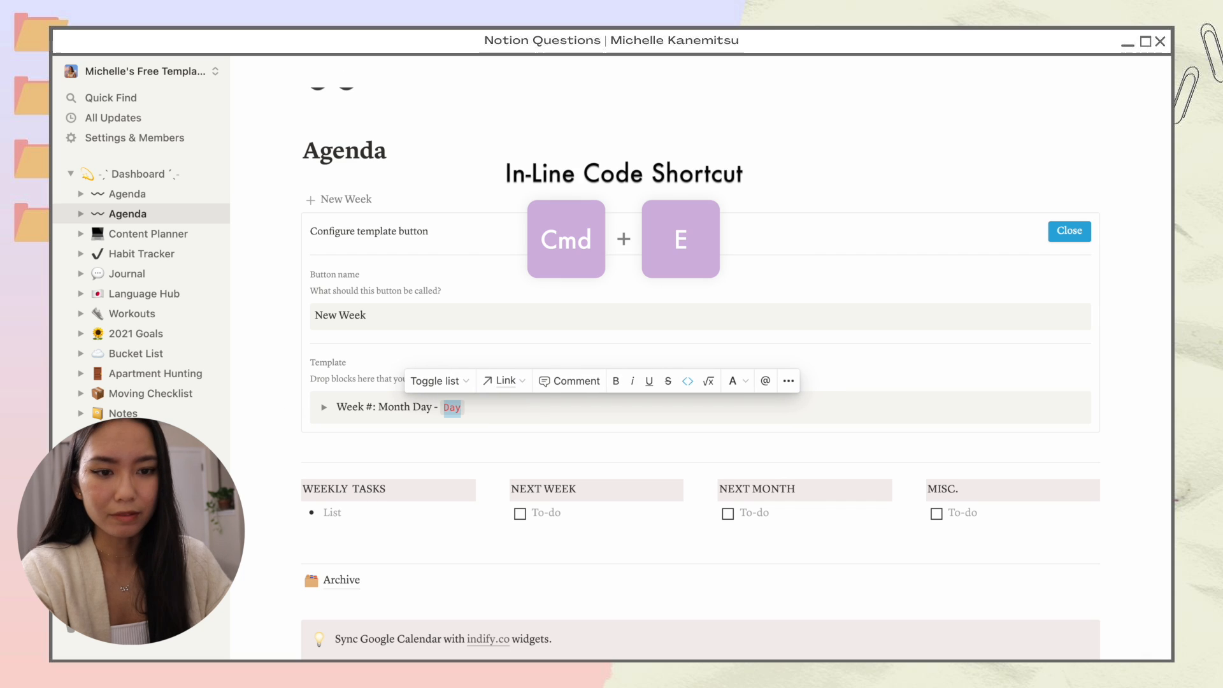
{"action": "left_click_drag", "start_coordinate": [433, 407], "coordinate": [412, 406]}
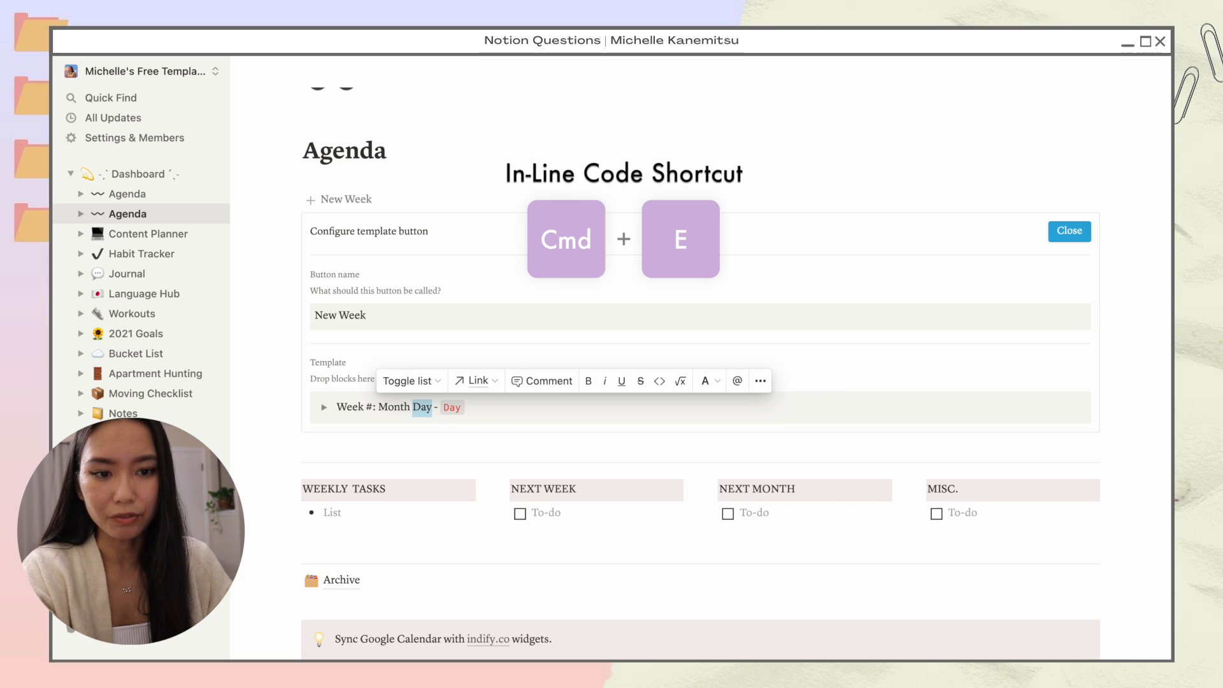
{"action": "key", "text": "super+e"}
{"action": "key", "text": "Left"}
{"action": "key", "text": "Left"}
{"action": "key", "text": "shift+Left"}
{"action": "key", "text": "shift+Left"}
{"action": "key", "text": "shift+Left"}
{"action": "key", "text": "shift+Left"}
{"action": "key", "text": "shift+Left"}
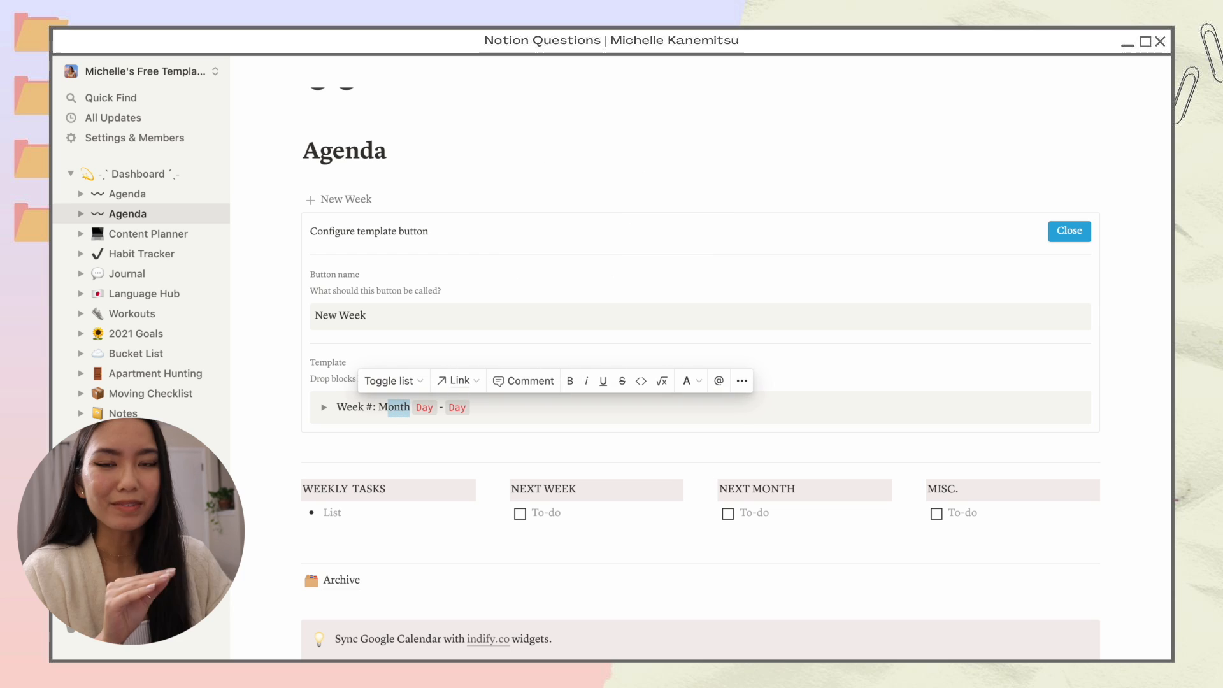
{"action": "key", "text": "super+e"}
{"action": "key", "text": "Left"}
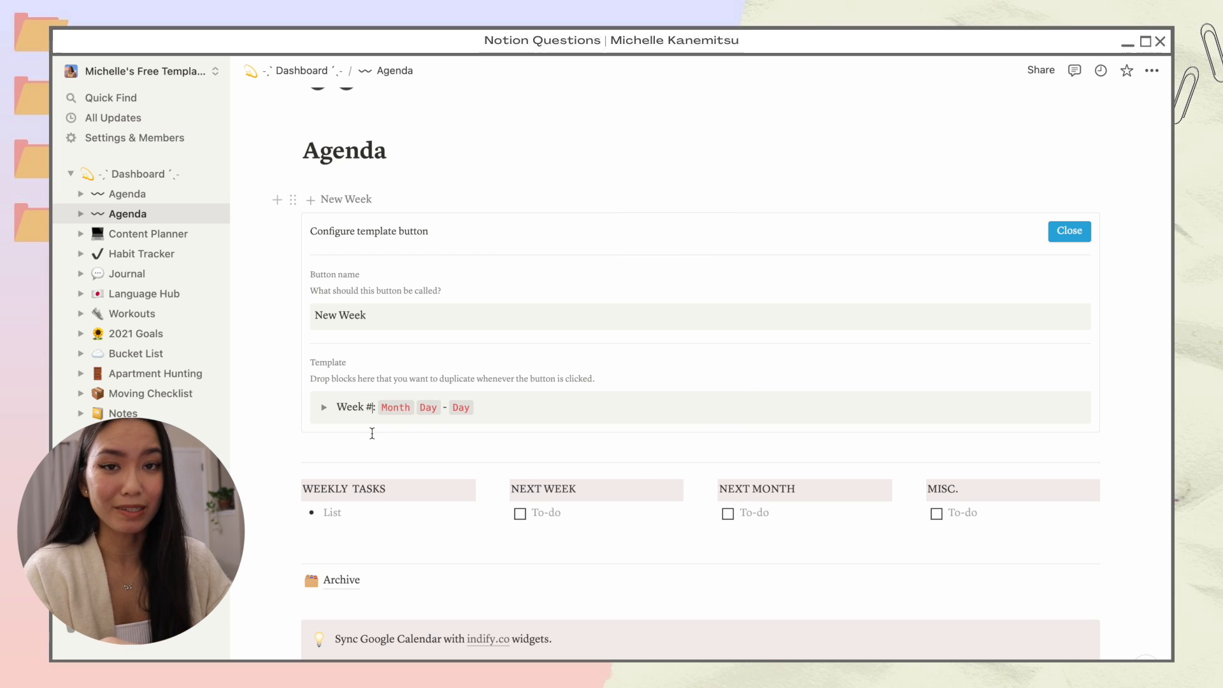
{"action": "key", "text": "shift+Left"}
{"action": "key", "text": "super+e"}
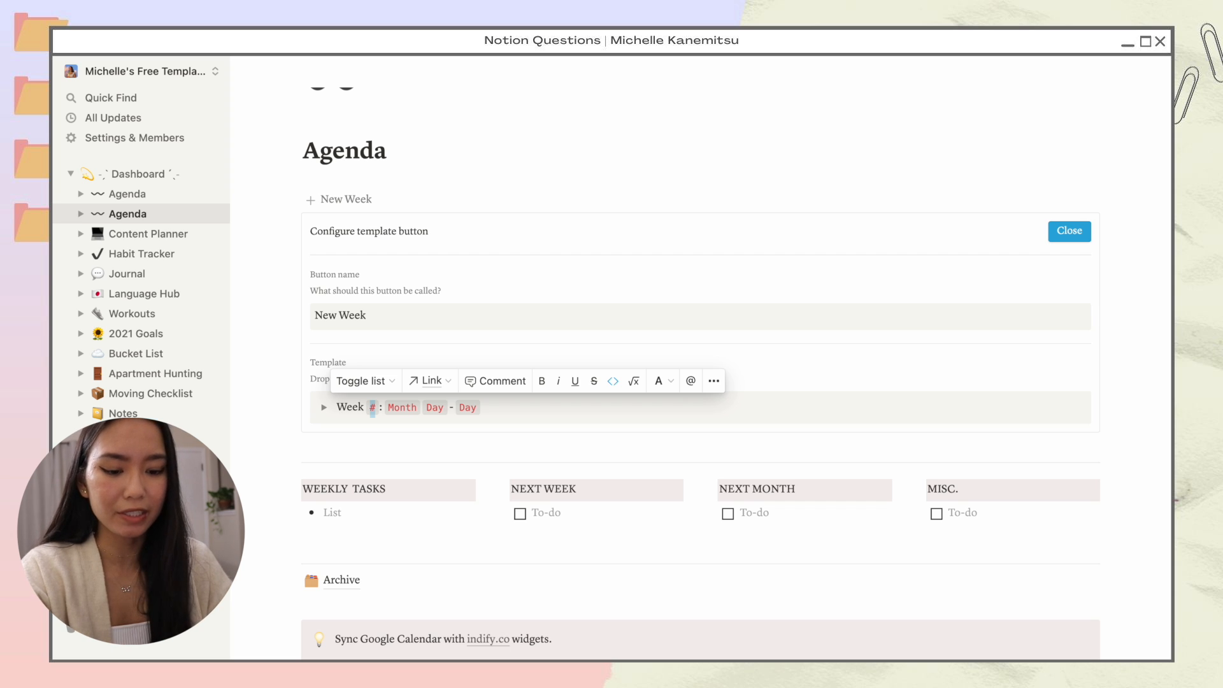
{"action": "key", "text": "super+a"}
{"action": "key", "text": "super+b"}
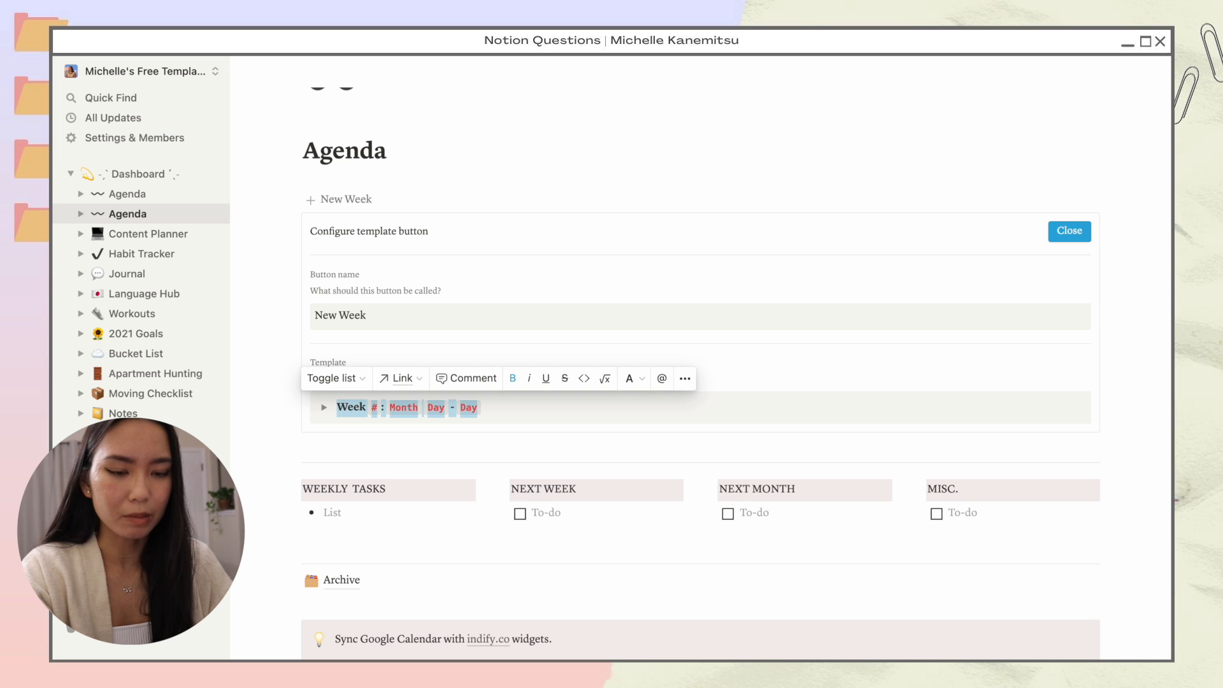
Step: Add two lines reading 'column' below the Week heading in the template
{"action": "left_click", "coordinate": [511, 408]}
{"action": "key", "text": "Return"}
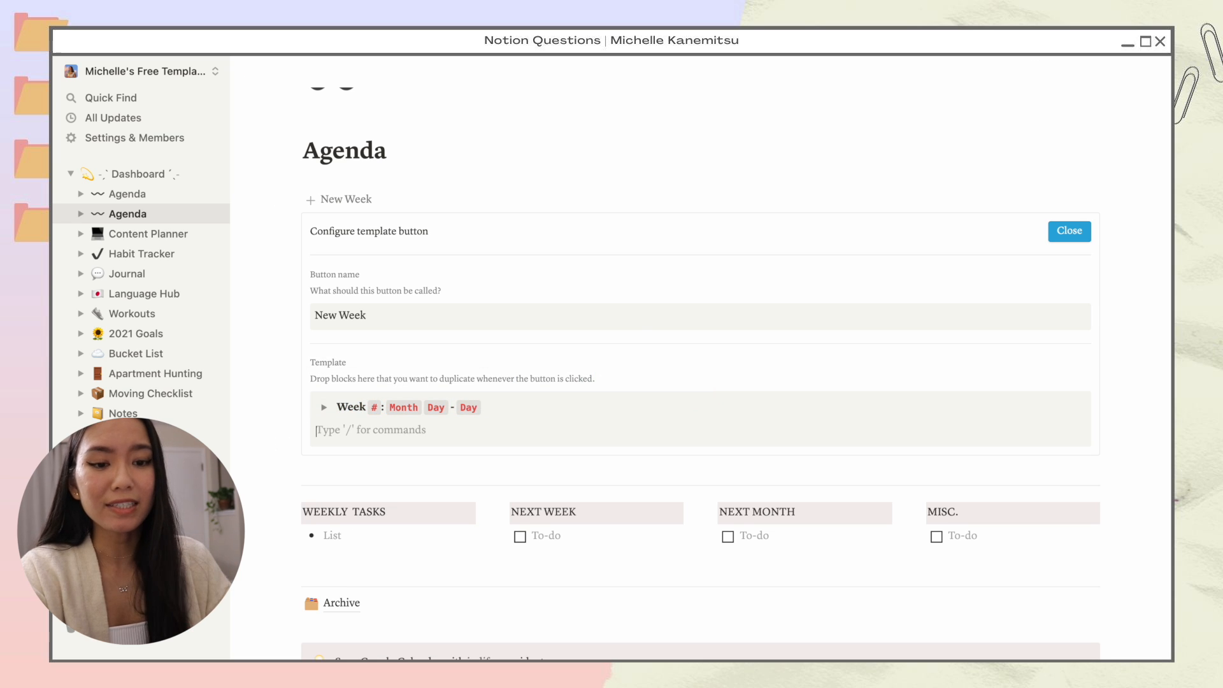
{"action": "type", "text": "column"}
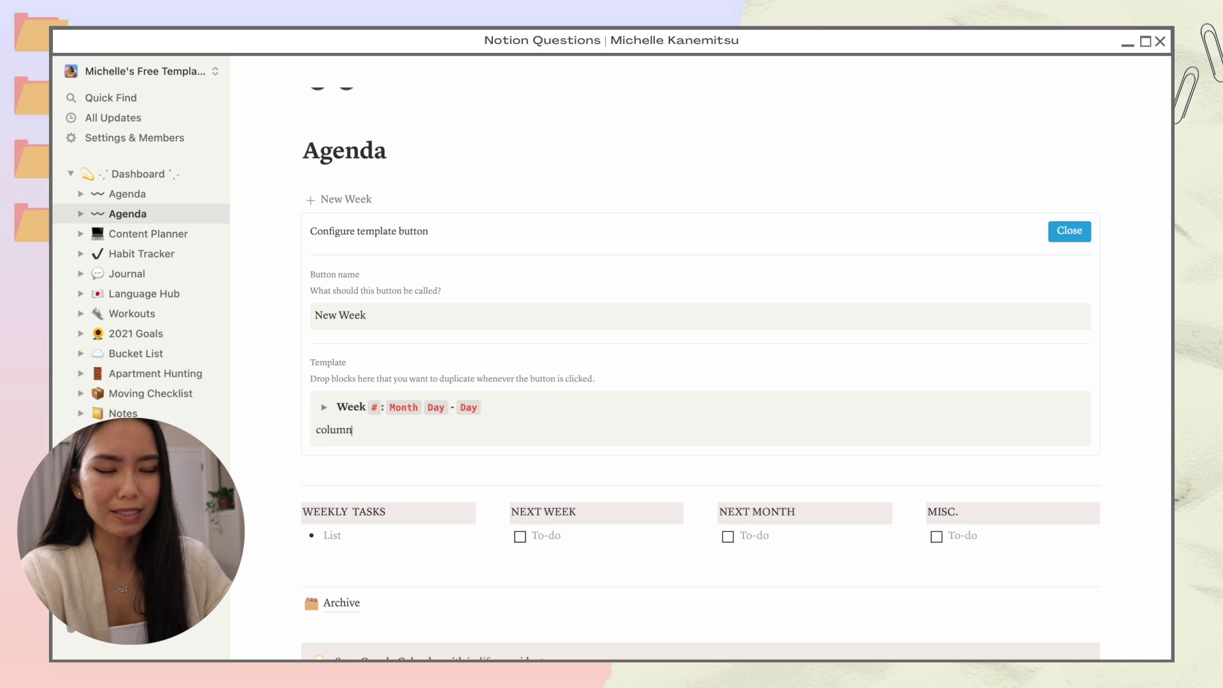
{"action": "key", "text": "Return"}
{"action": "type", "text": "column"}
{"action": "key", "text": "Return"}
Step: Try placing the second 'column' line beside the first, then add an empty line below the template panel
{"action": "left_click_drag", "start_coordinate": [306, 453], "coordinate": [1089, 433]}
{"action": "left_click_drag", "start_coordinate": [1074, 436], "coordinate": [1019, 440]}
{"action": "left_click", "coordinate": [393, 475]}
{"action": "key", "text": "Return"}
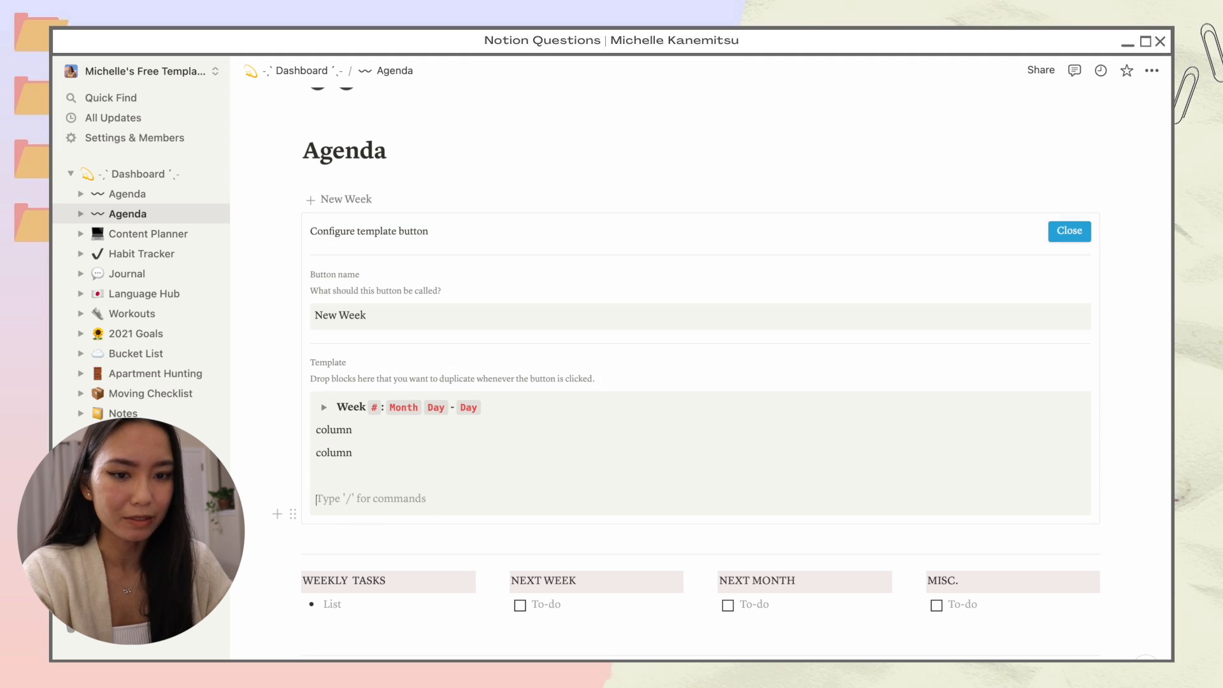
{"action": "key", "text": "BackSpace"}
{"action": "left_click", "coordinate": [339, 519]}
{"action": "key", "text": "Return"}
{"action": "key", "text": "Up"}
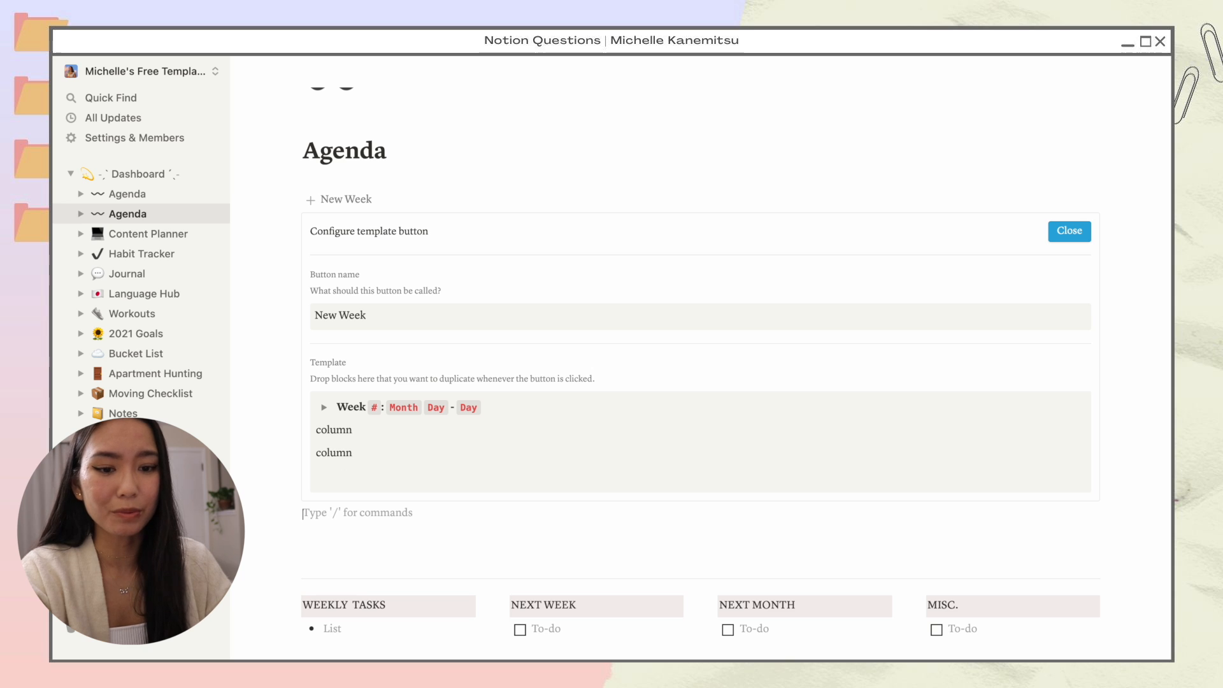
Step: Insert an empty sub-page via the / menu, compare with the first Agenda page, then open the Untitled page
{"action": "type", "text": "/"}
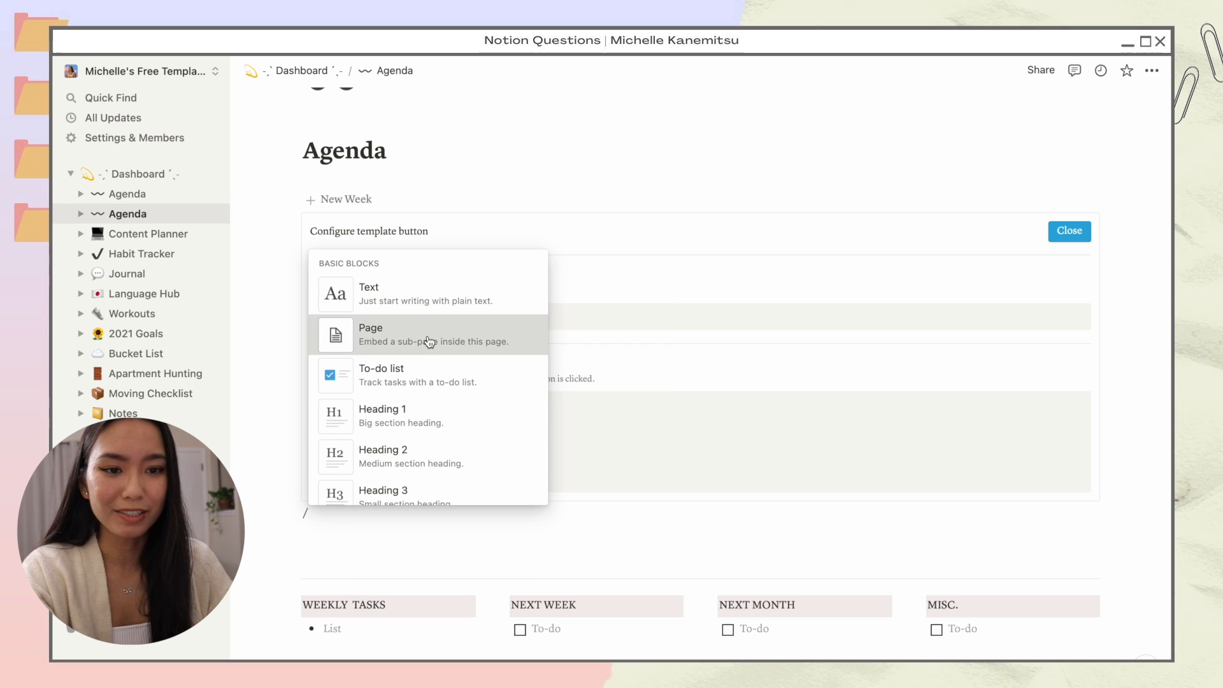
{"action": "left_click", "coordinate": [428, 337]}
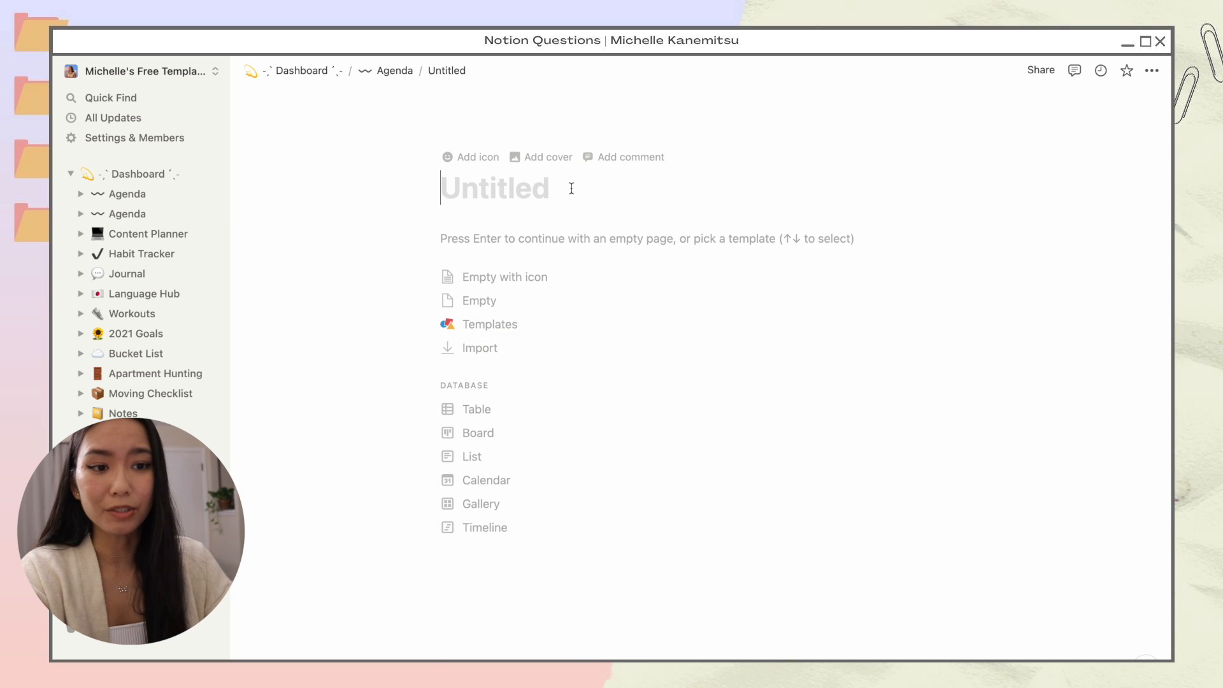
{"action": "left_click", "coordinate": [577, 241]}
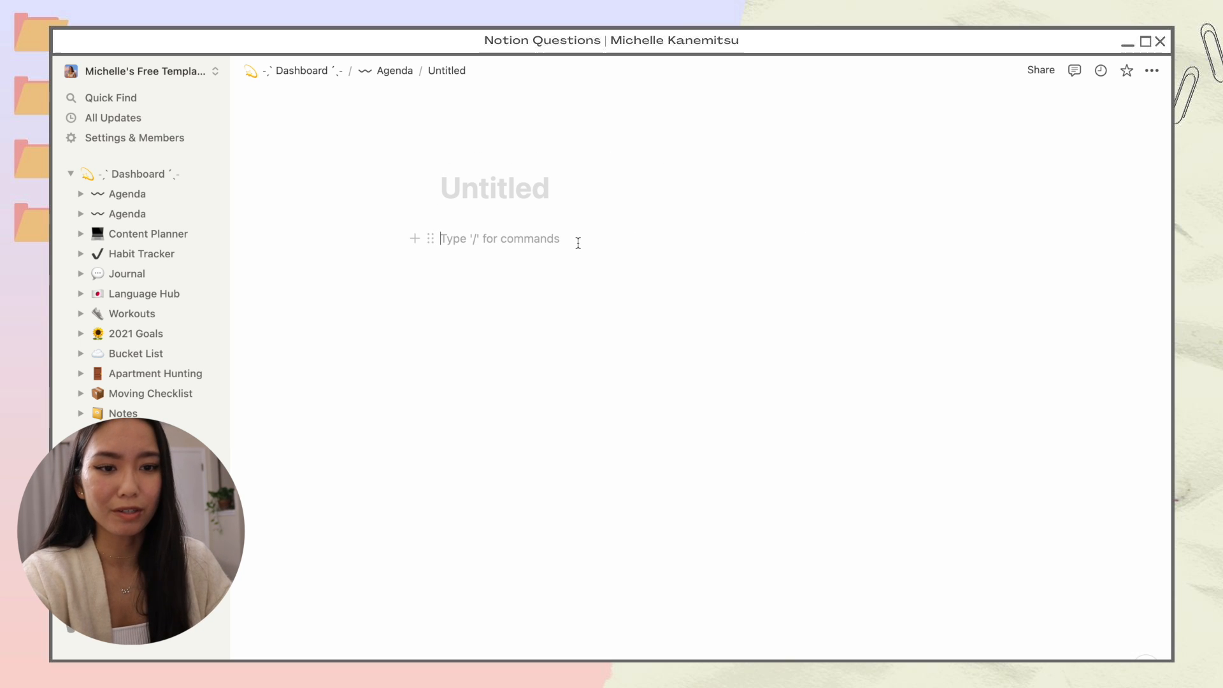
{"action": "left_click", "coordinate": [135, 195]}
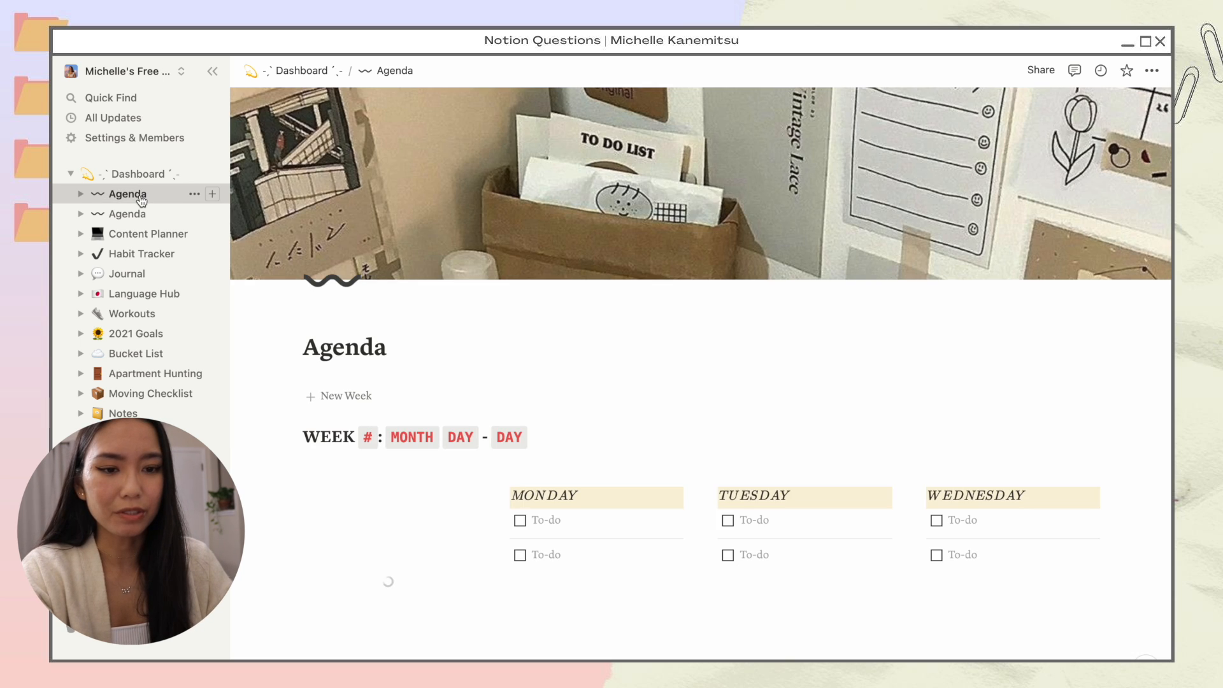
{"action": "scroll", "coordinate": [272, 343], "scroll_direction": "down", "scroll_amount": 4}
{"action": "scroll", "coordinate": [272, 344], "scroll_direction": "down", "scroll_amount": 1}
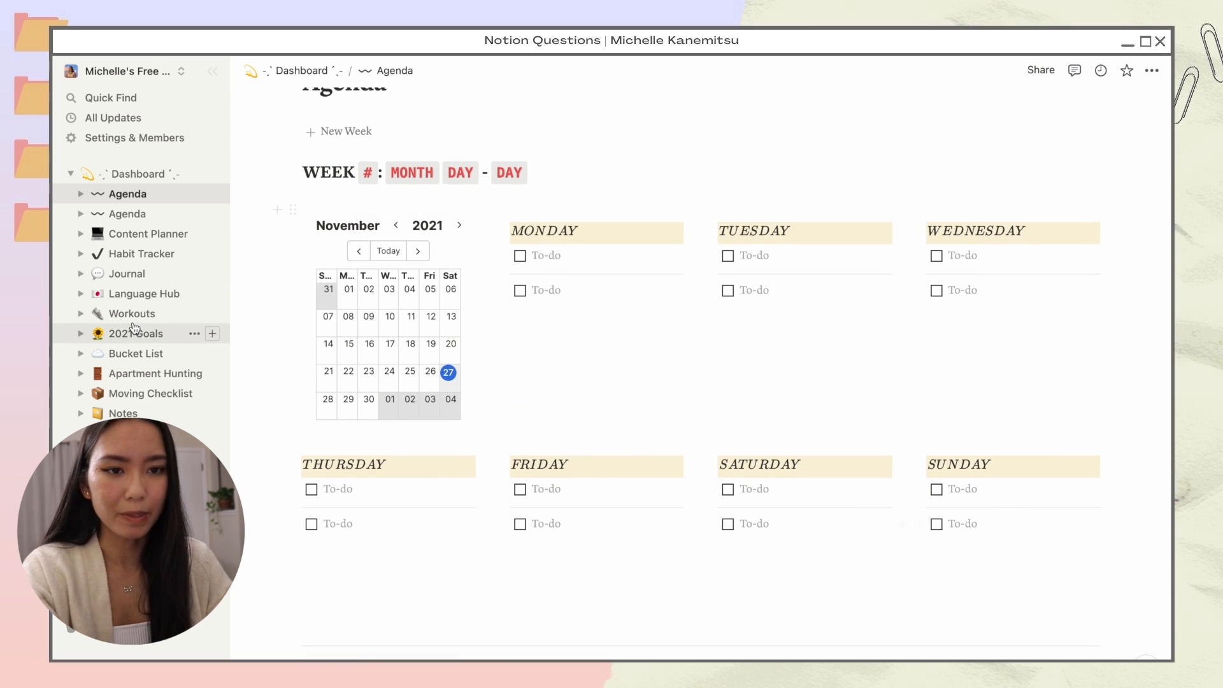
{"action": "left_click", "coordinate": [137, 214]}
{"action": "left_click", "coordinate": [345, 422]}
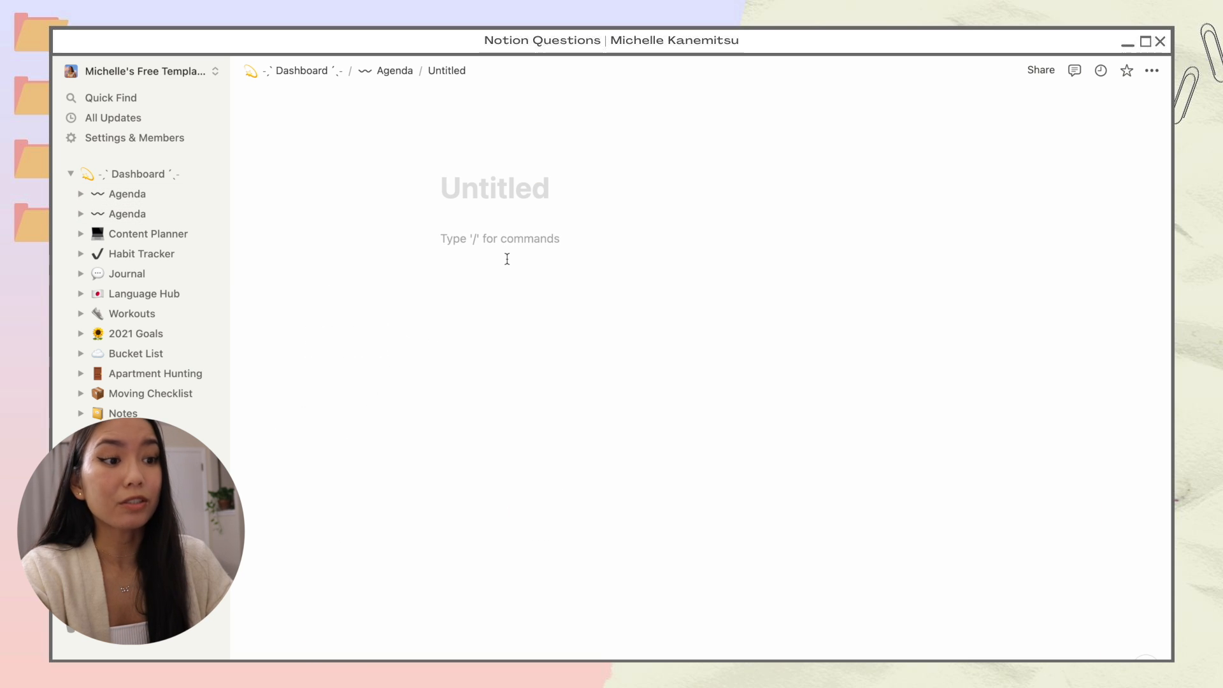
Step: Switch the new page to full width
{"action": "left_click", "coordinate": [1151, 70]}
{"action": "left_click", "coordinate": [1140, 196]}
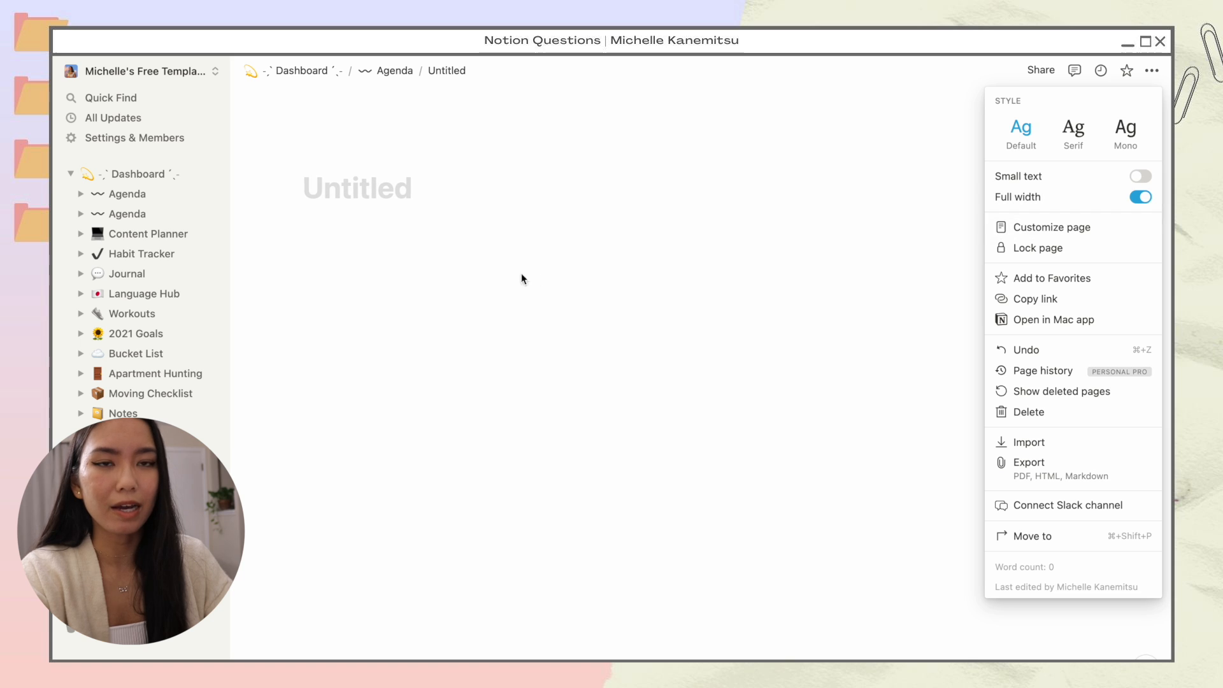
{"action": "left_click", "coordinate": [434, 266]}
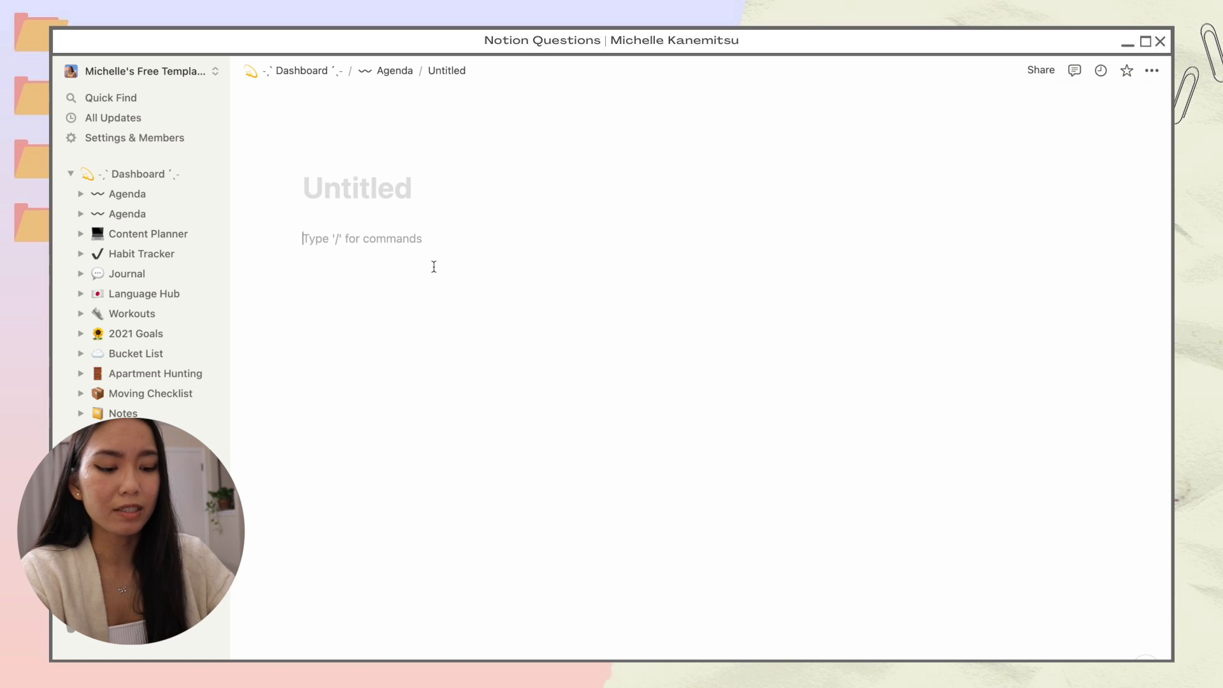
Step: Add 'Monday' as an inline equation and give the line a yellow background
{"action": "type", "text": "Monday"}
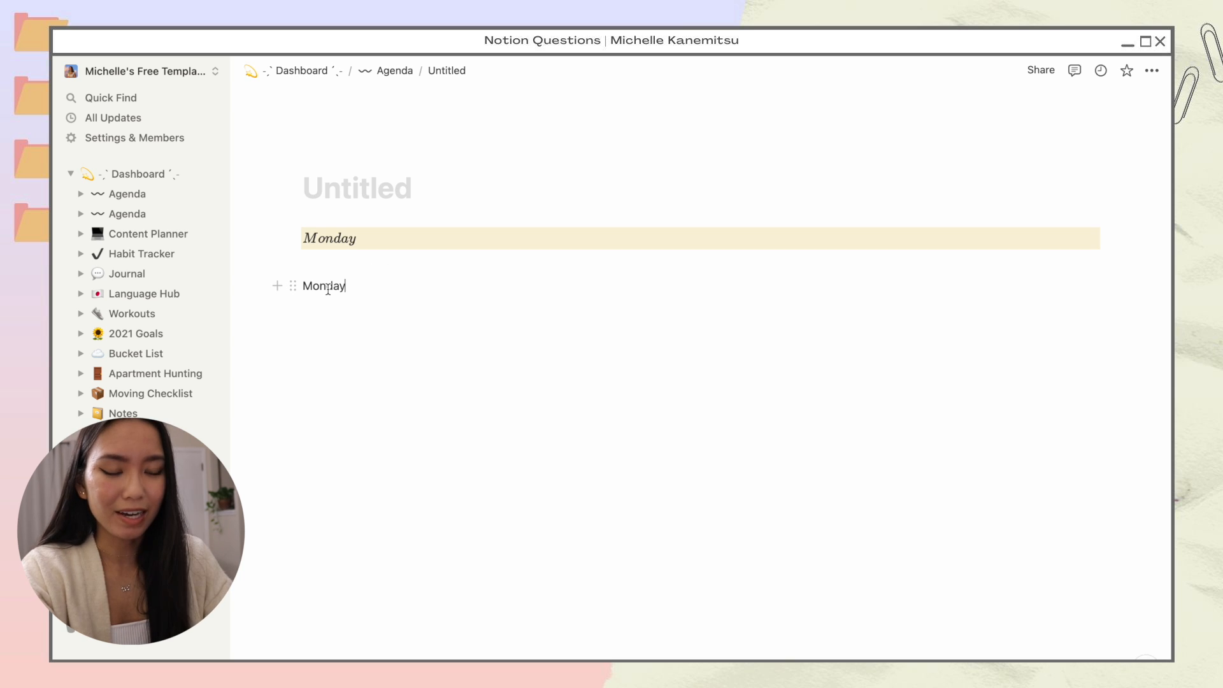
{"action": "double_click", "coordinate": [327, 289]}
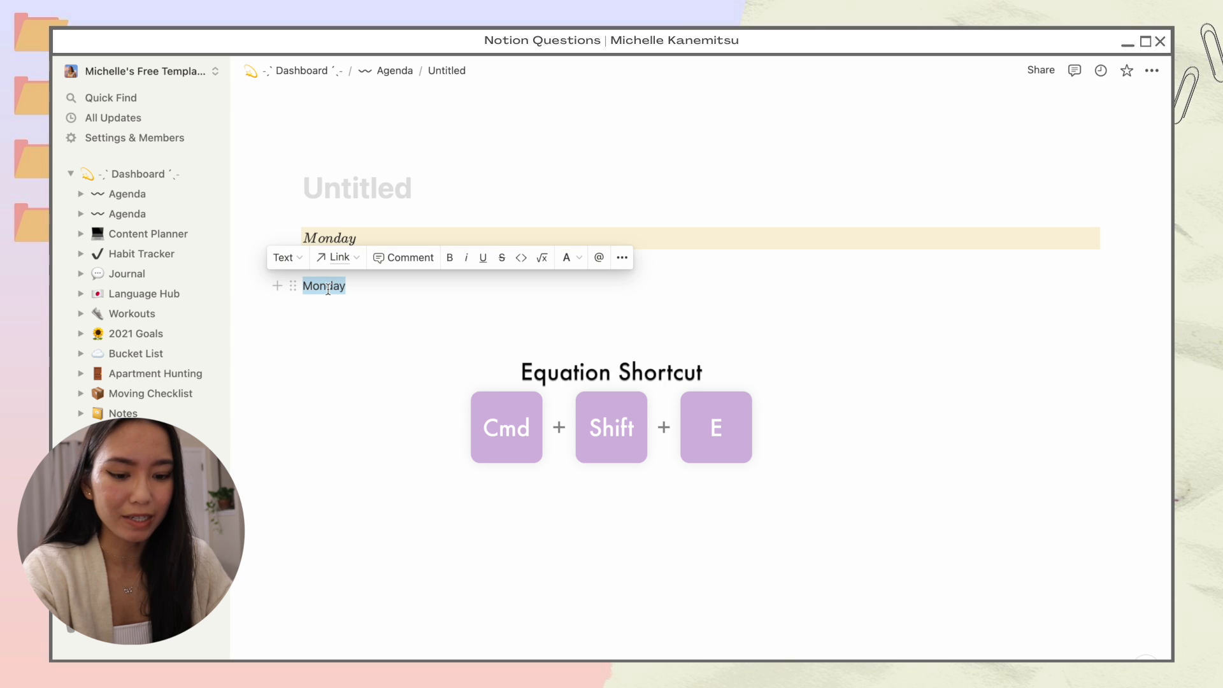
{"action": "key", "text": "super+shift+e"}
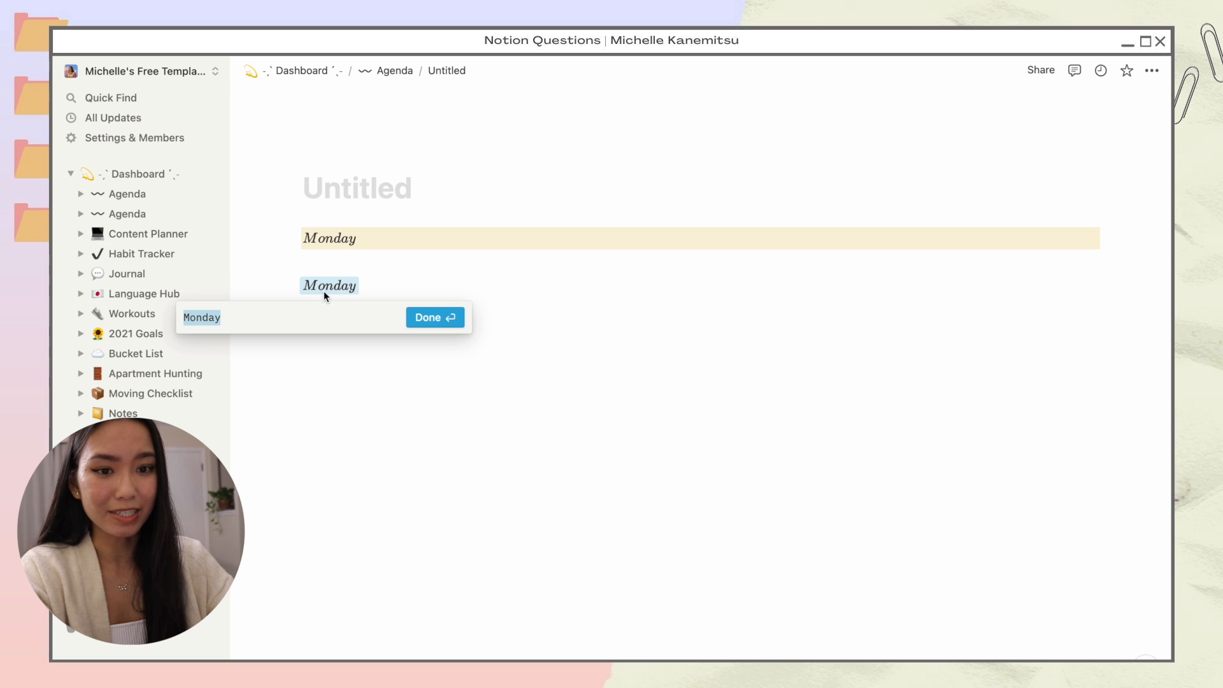
{"action": "key", "text": "Return"}
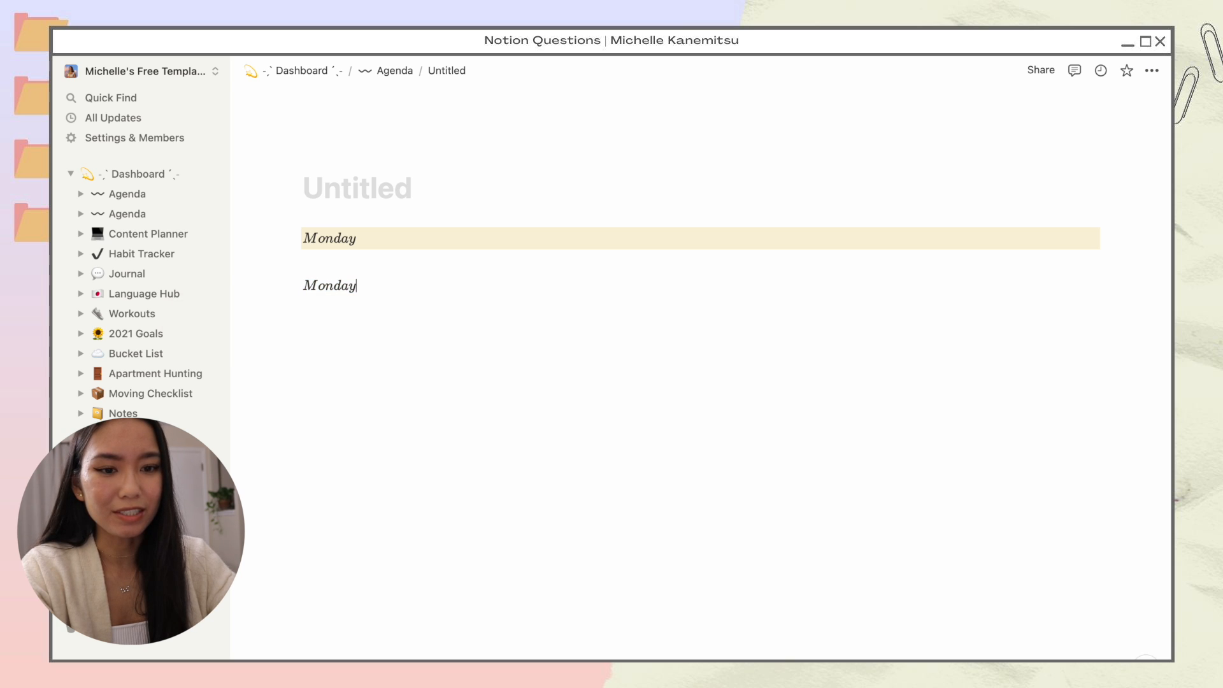
{"action": "type", "text": "/col"}
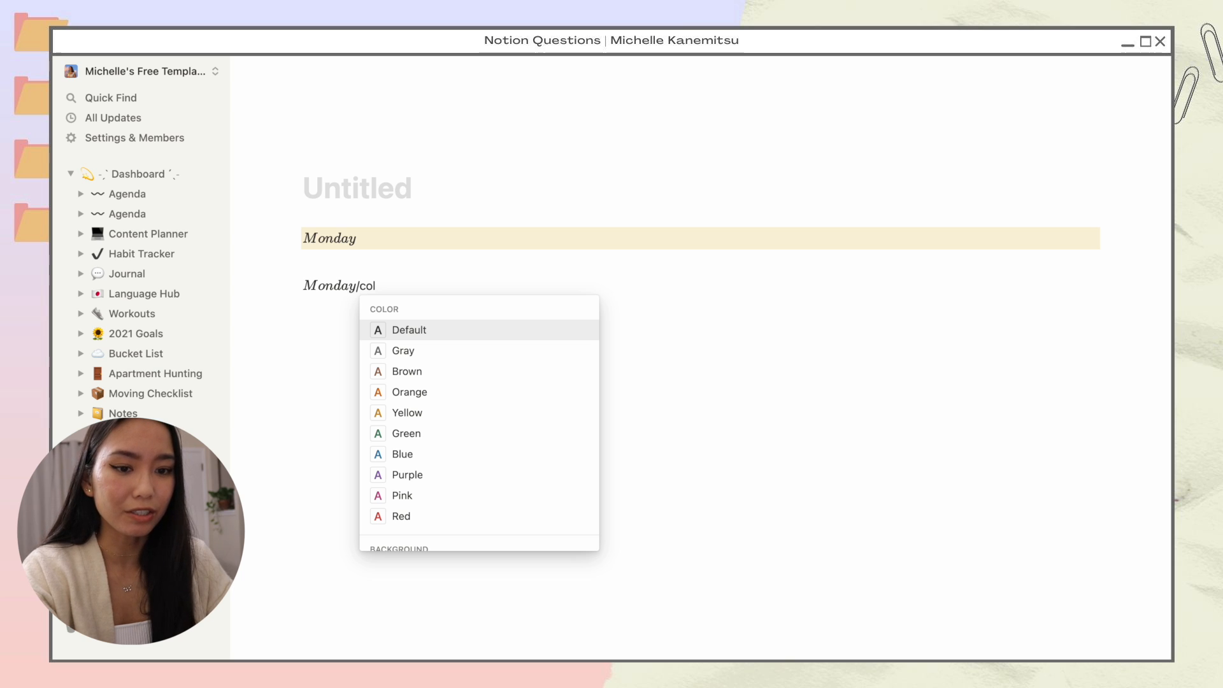
{"action": "key", "text": "Down"}
{"action": "key", "text": "Down"}
{"action": "key", "text": "Down"}
{"action": "key", "text": "Down"}
{"action": "key", "text": "Down"}
{"action": "key", "text": "Down"}
{"action": "key", "text": "Down"}
{"action": "key", "text": "Down"}
{"action": "key", "text": "Down"}
{"action": "key", "text": "Down"}
{"action": "key", "text": "Down"}
{"action": "key", "text": "Down"}
{"action": "key", "text": "Down"}
{"action": "key", "text": "Down"}
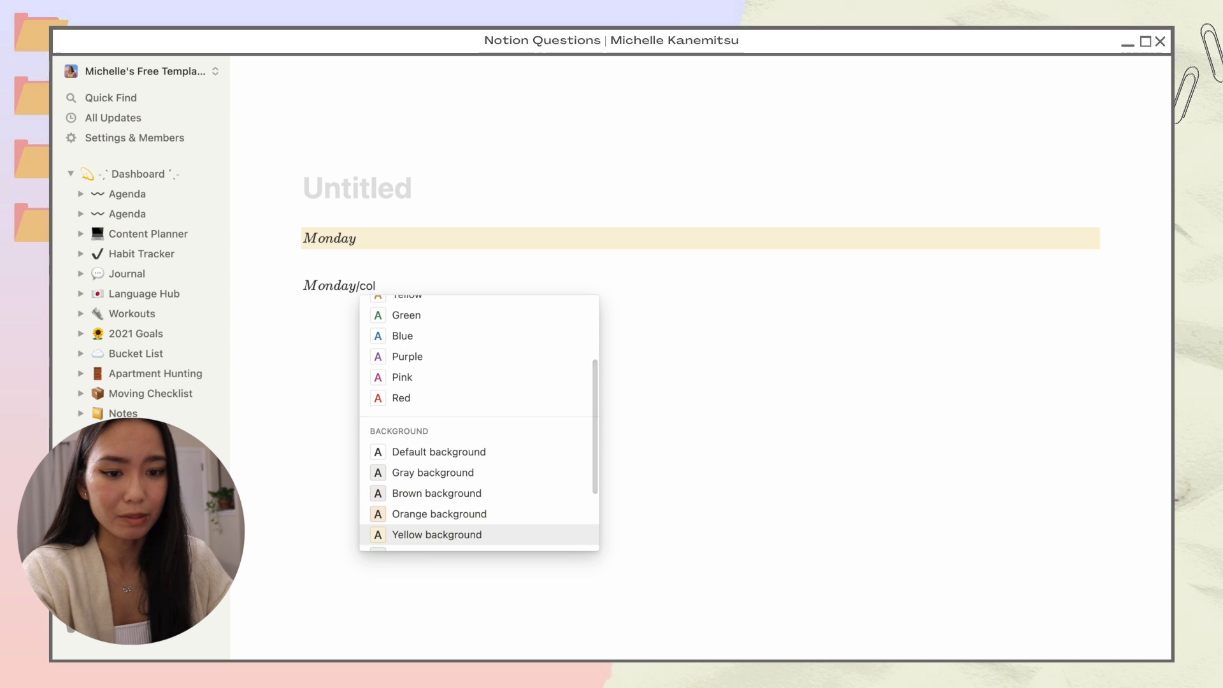
{"action": "key", "text": "Return"}
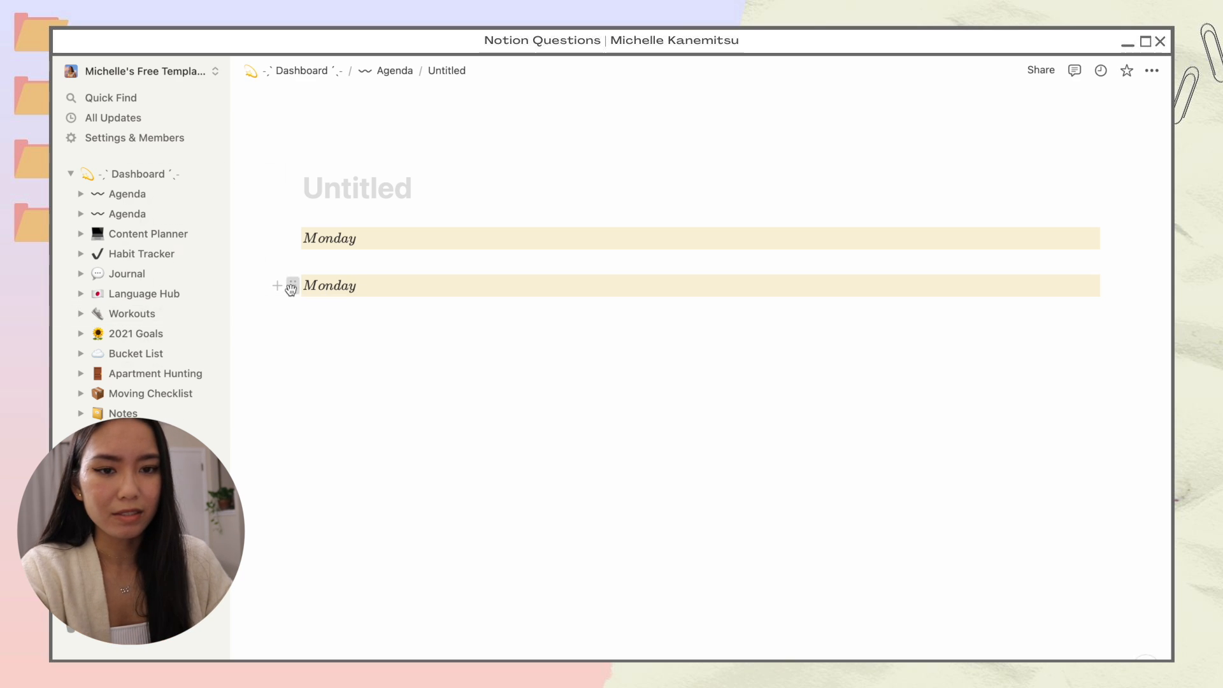
Step: Delete the extra Monday block and duplicate the Monday line into seven copies
{"action": "left_click", "coordinate": [292, 285]}
{"action": "key", "text": "BackSpace"}
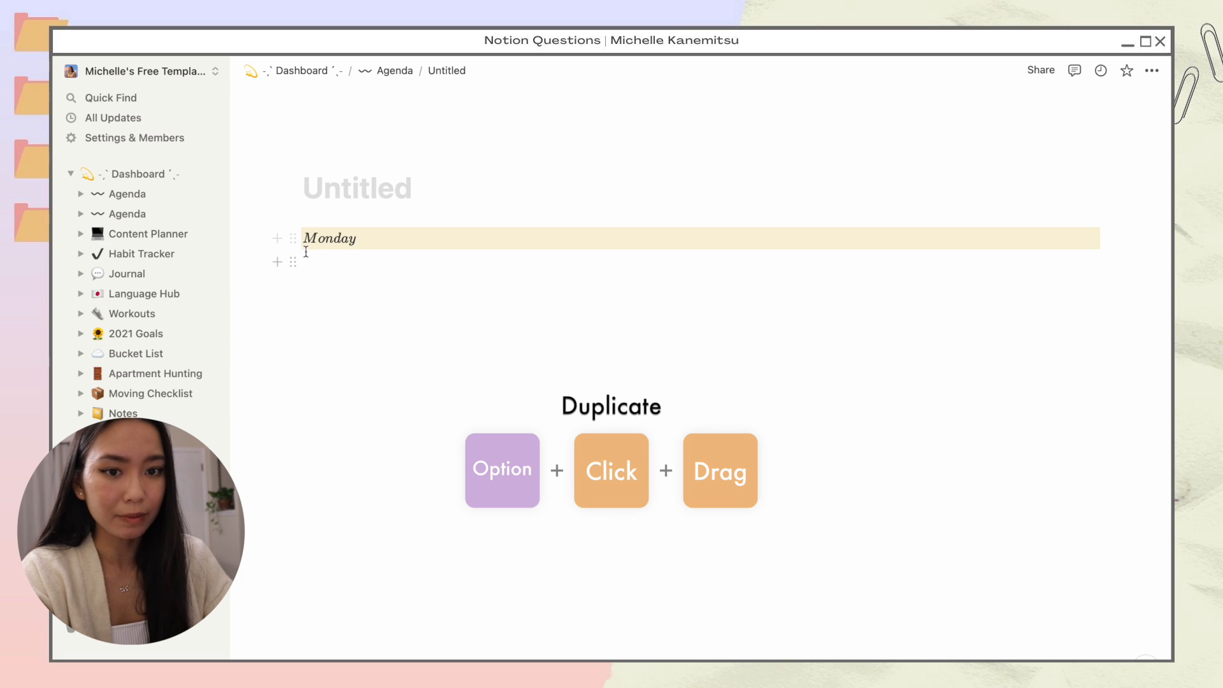
{"action": "left_click_drag", "start_coordinate": [293, 239], "coordinate": [299, 254]}
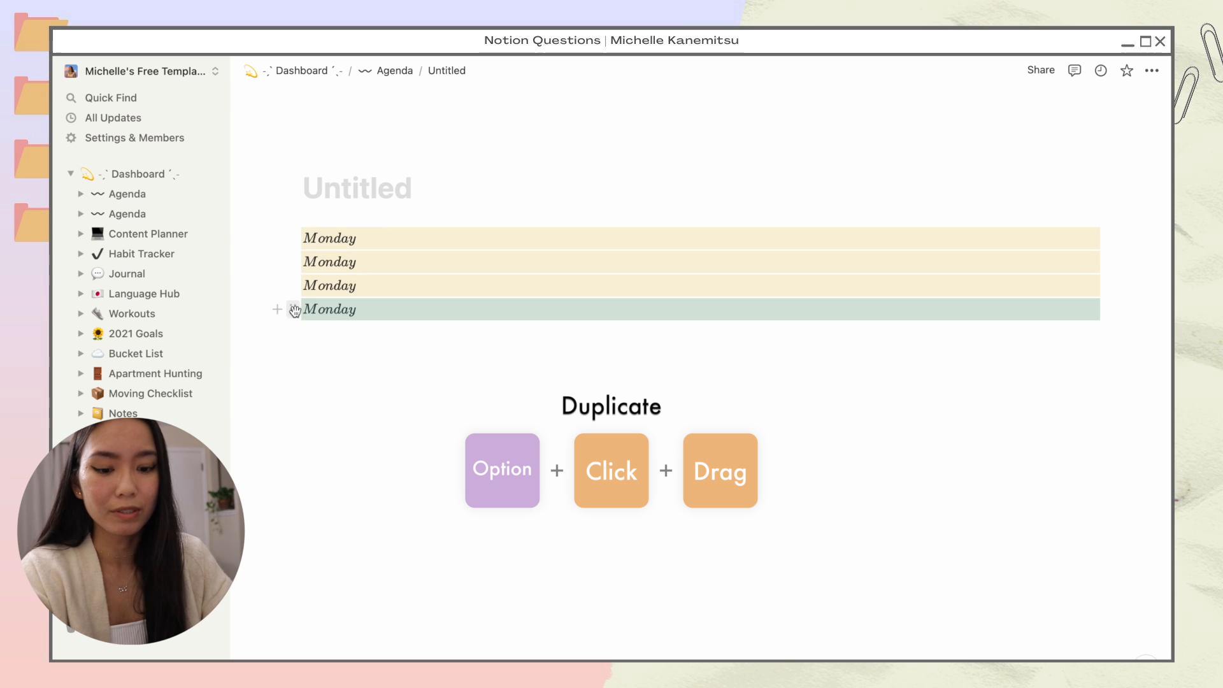
{"action": "left_click_drag", "start_coordinate": [294, 310], "coordinate": [312, 369]}
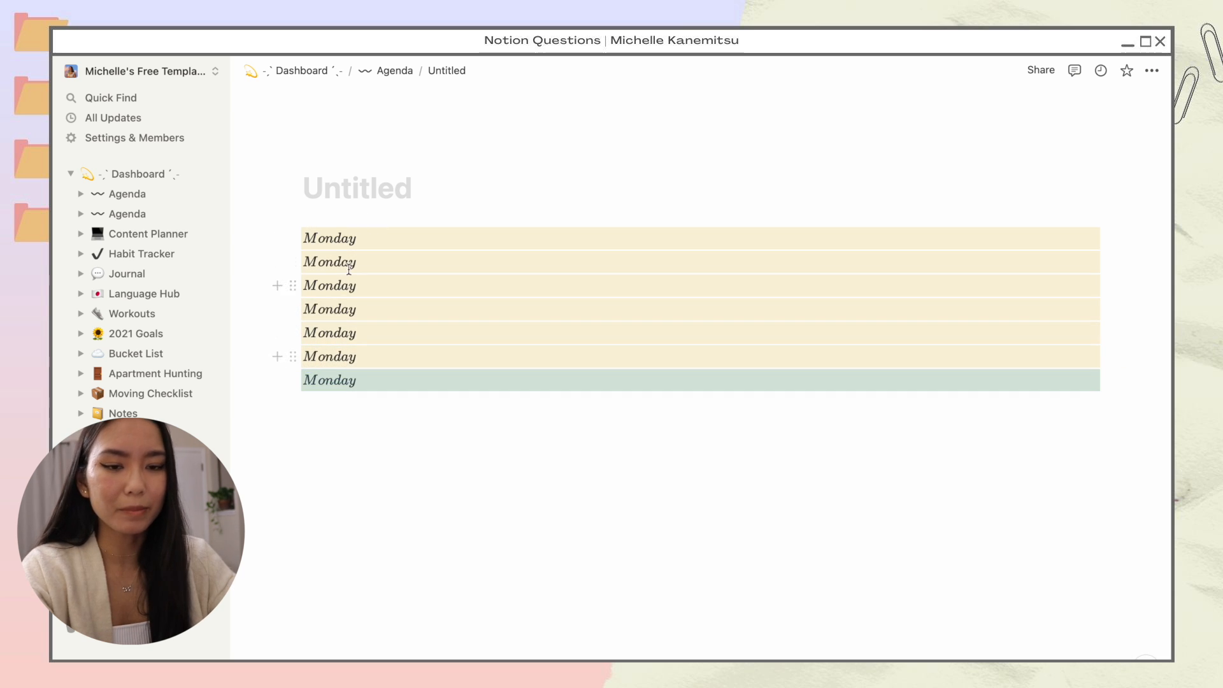
Step: Rename the copies to Tuesday, Wednesday, Thursday, Friday, Saturday and Sunday
{"action": "left_click", "coordinate": [334, 261]}
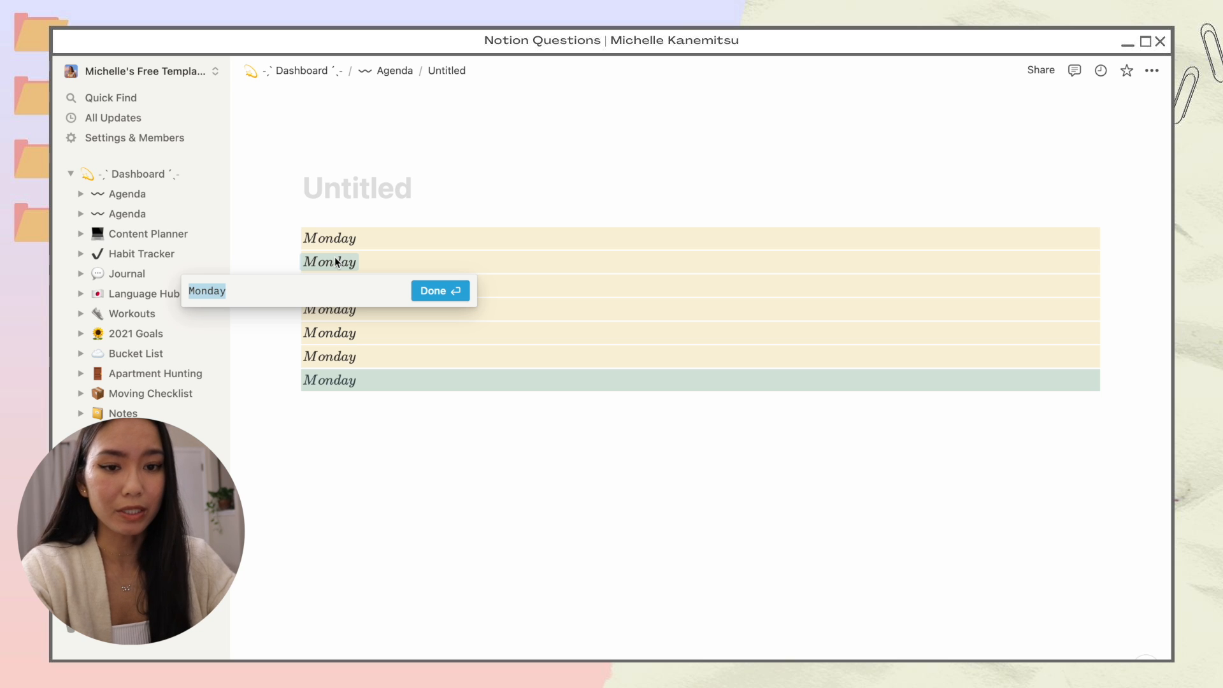
{"action": "type", "text": "Tuesday"}
{"action": "key", "text": "Return"}
{"action": "left_click", "coordinate": [330, 285]}
{"action": "type", "text": "Wednesday"}
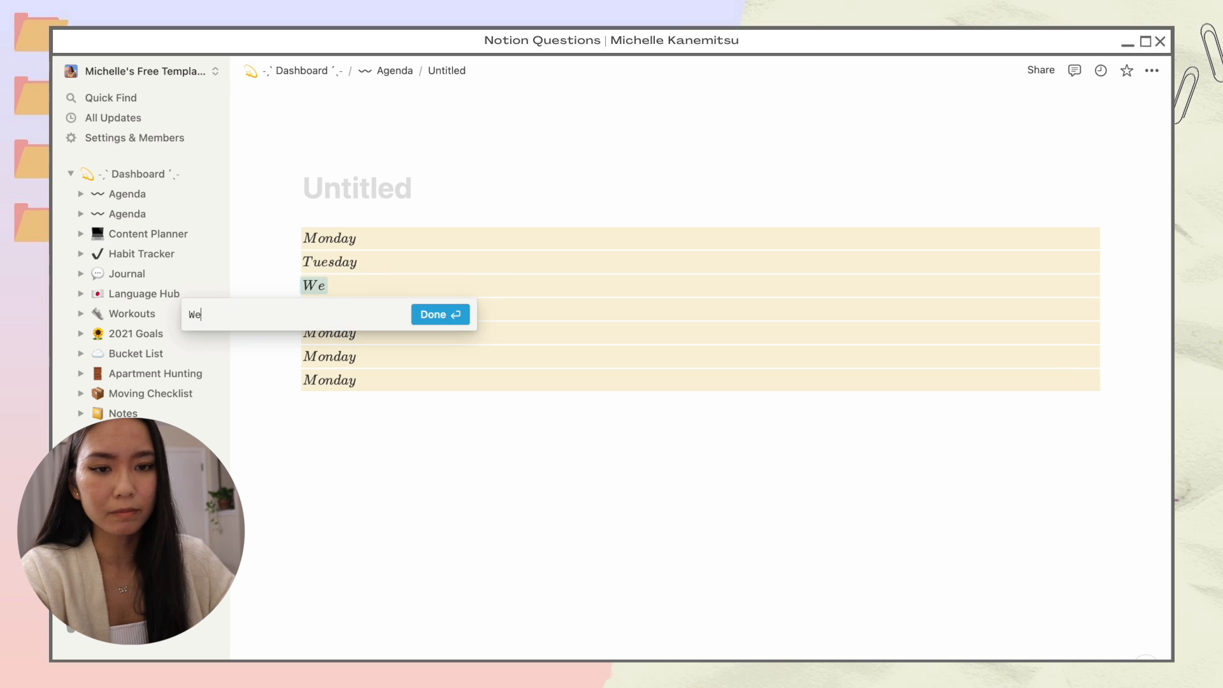
{"action": "key", "text": "Return"}
{"action": "left_click", "coordinate": [326, 312]}
{"action": "type", "text": "Thursday"}
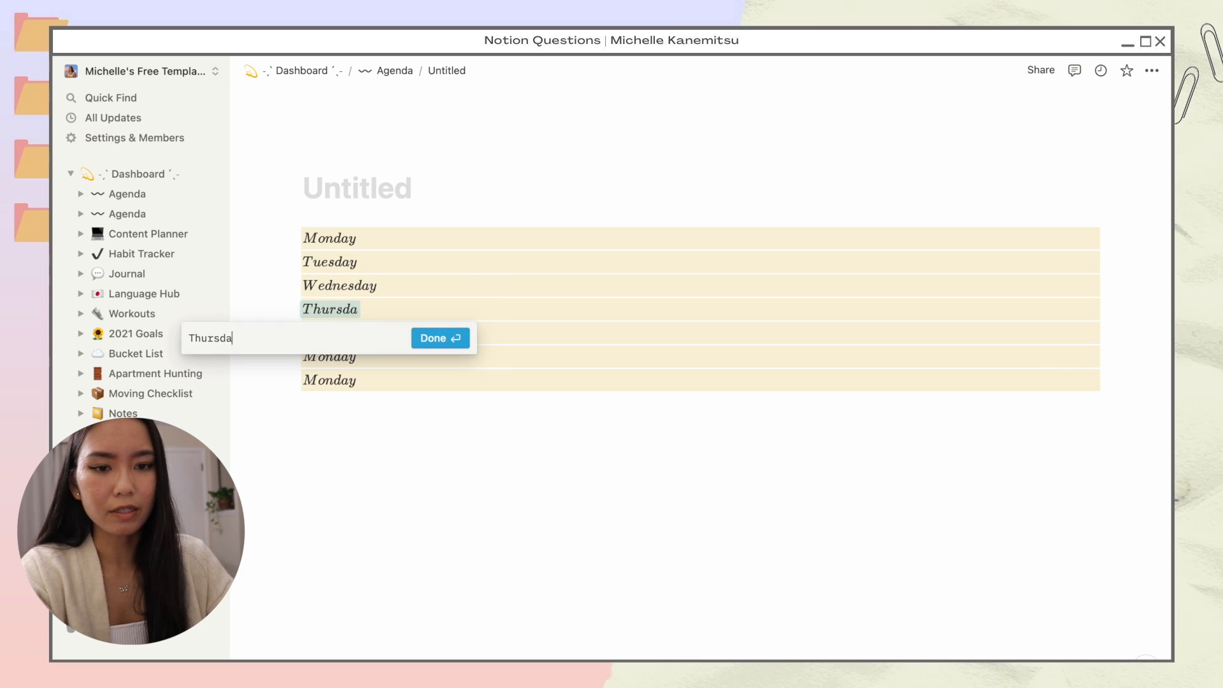
{"action": "key", "text": "Return"}
{"action": "left_click", "coordinate": [322, 333]}
{"action": "type", "text": "Friday"}
{"action": "key", "text": "Return"}
{"action": "left_click", "coordinate": [328, 357]}
{"action": "type", "text": "Saturday"}
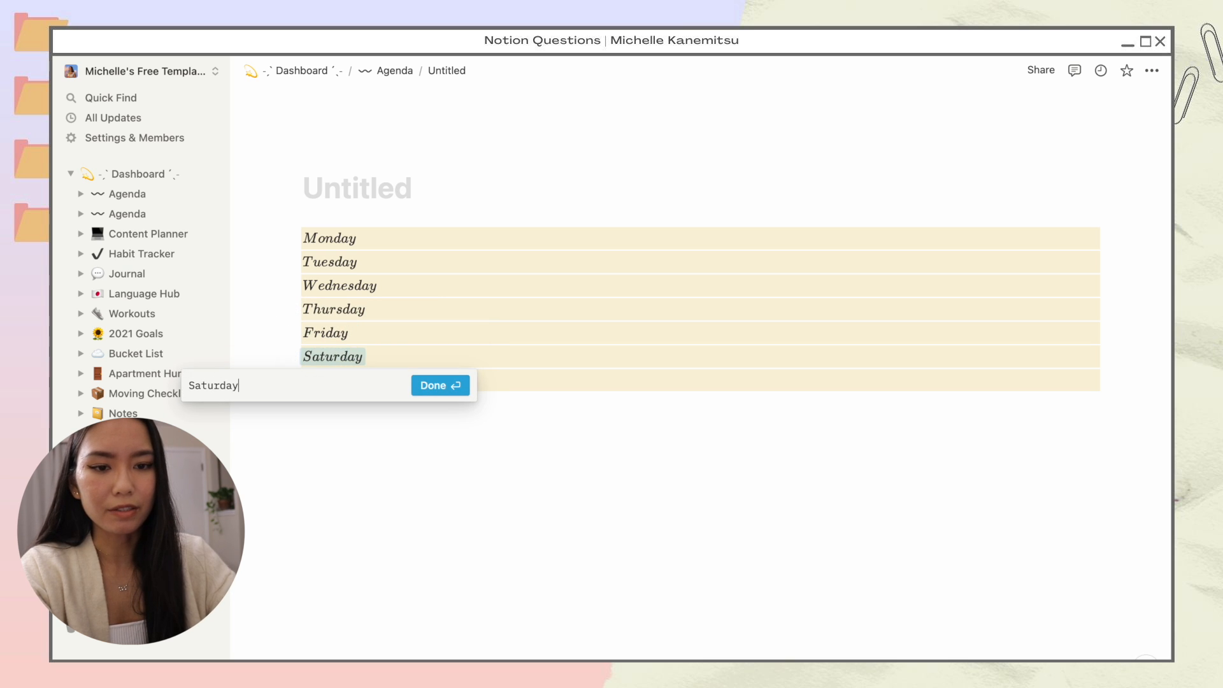
{"action": "key", "text": "Return"}
{"action": "left_click", "coordinate": [347, 382]}
{"action": "type", "text": "Sunday"}
{"action": "key", "text": "Return"}
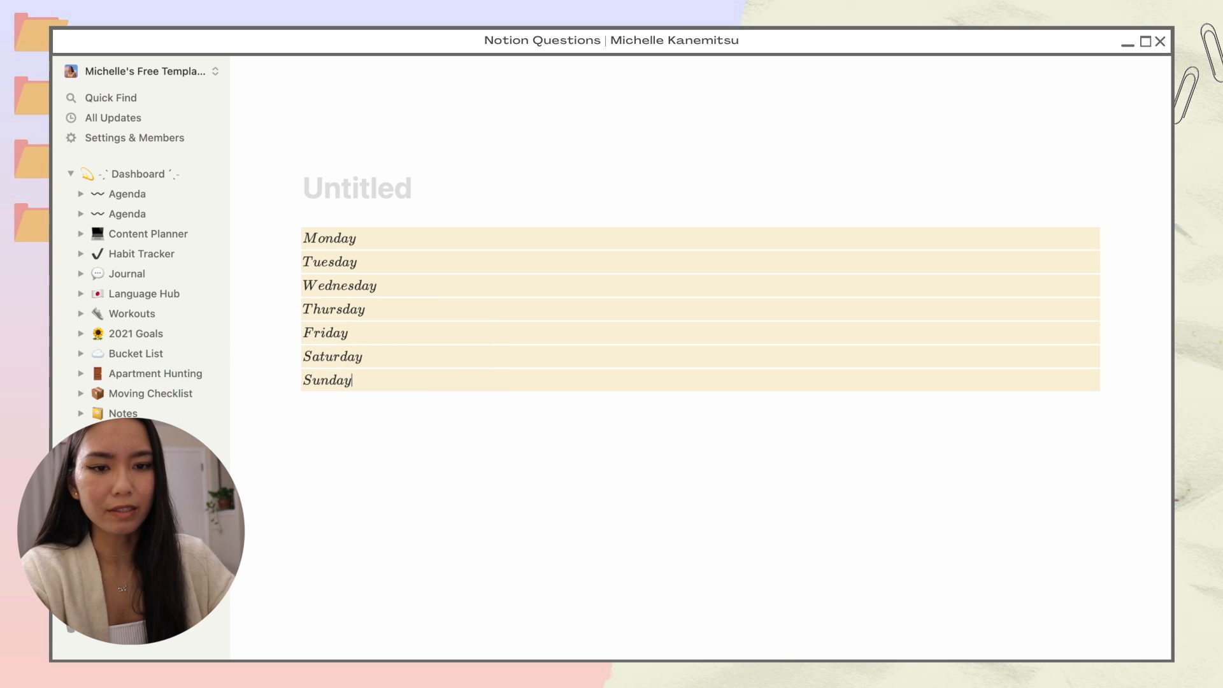
Step: Arrange Tuesday and Wednesday beside Monday, and Friday through Sunday beside Thursday, as columns
{"action": "left_click_drag", "start_coordinate": [288, 262], "coordinate": [1111, 239]}
{"action": "left_click", "coordinate": [835, 248]}
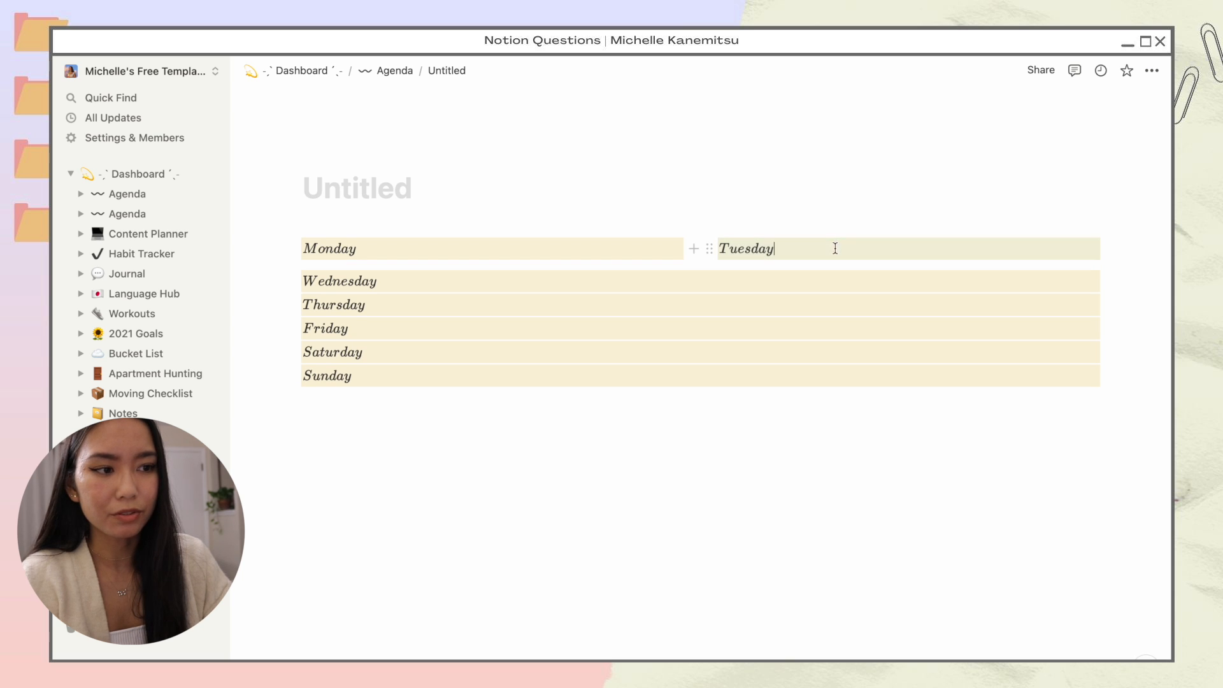
{"action": "left_click_drag", "start_coordinate": [292, 280], "coordinate": [1106, 245]}
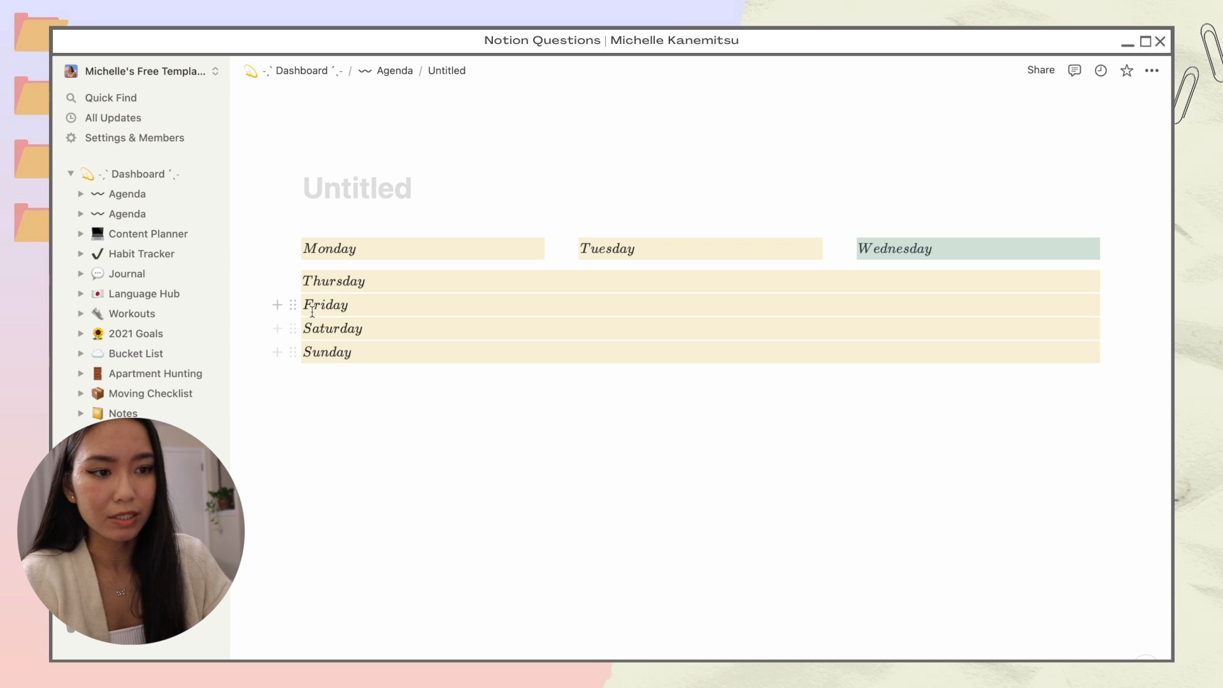
{"action": "left_click_drag", "start_coordinate": [292, 304], "coordinate": [1106, 280]}
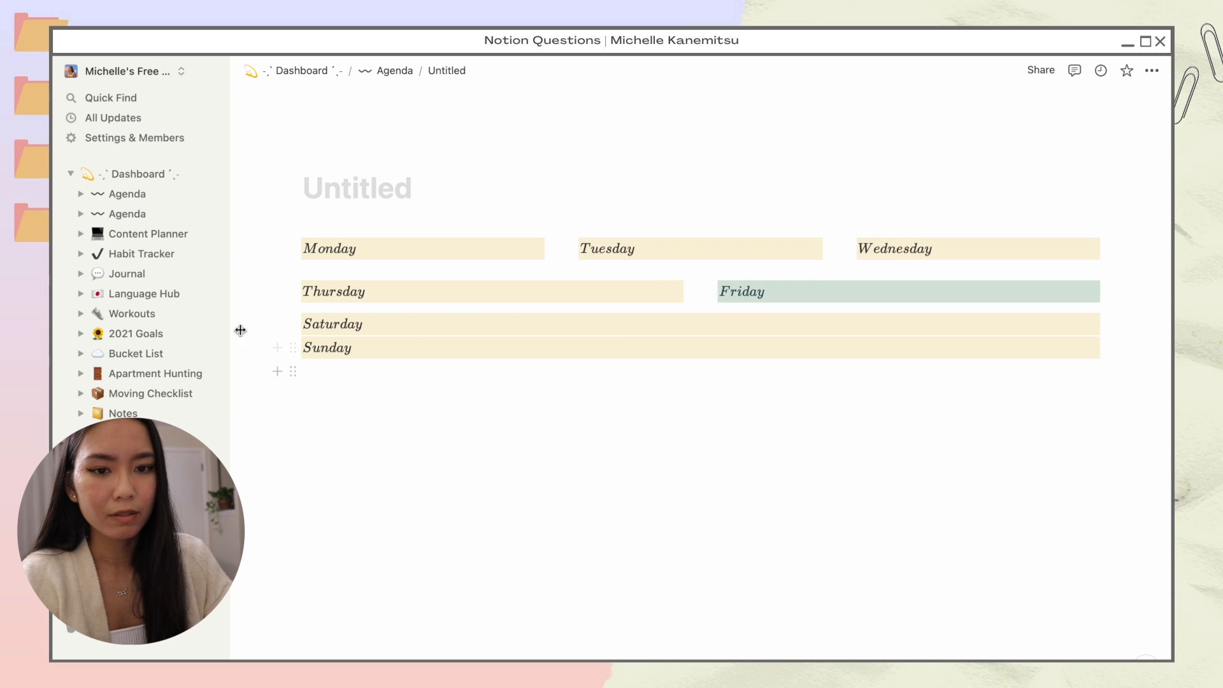
{"action": "left_click_drag", "start_coordinate": [289, 323], "coordinate": [1107, 282]}
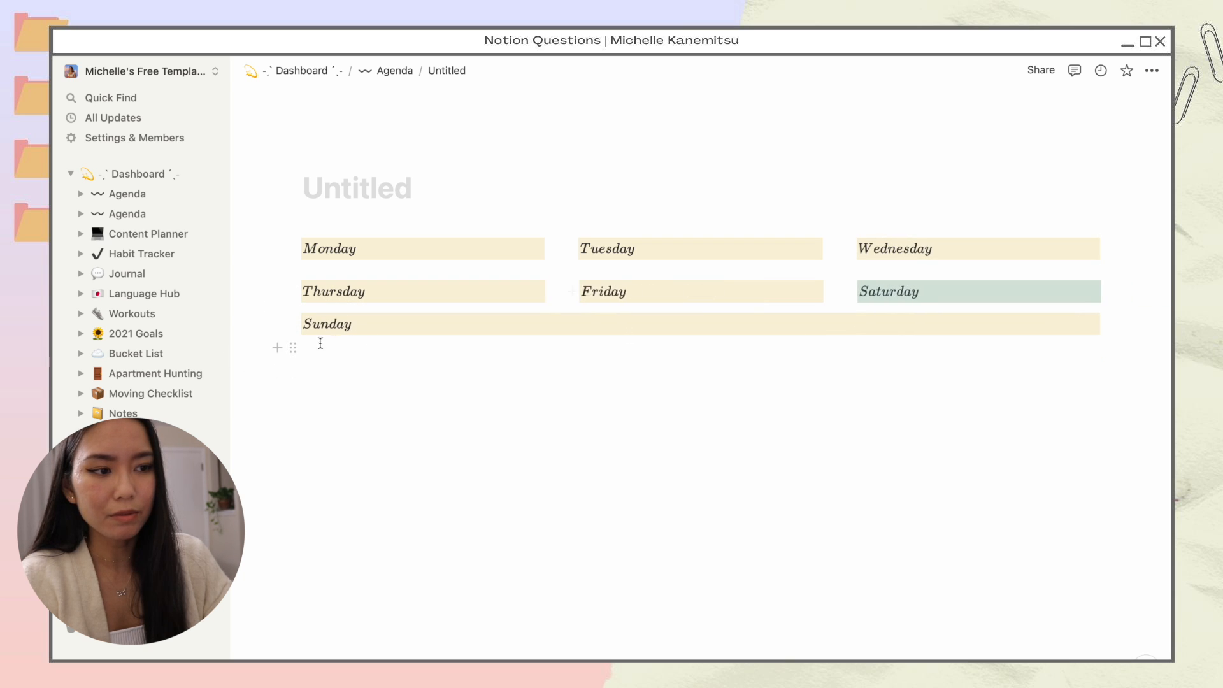
{"action": "left_click_drag", "start_coordinate": [289, 323], "coordinate": [1109, 291]}
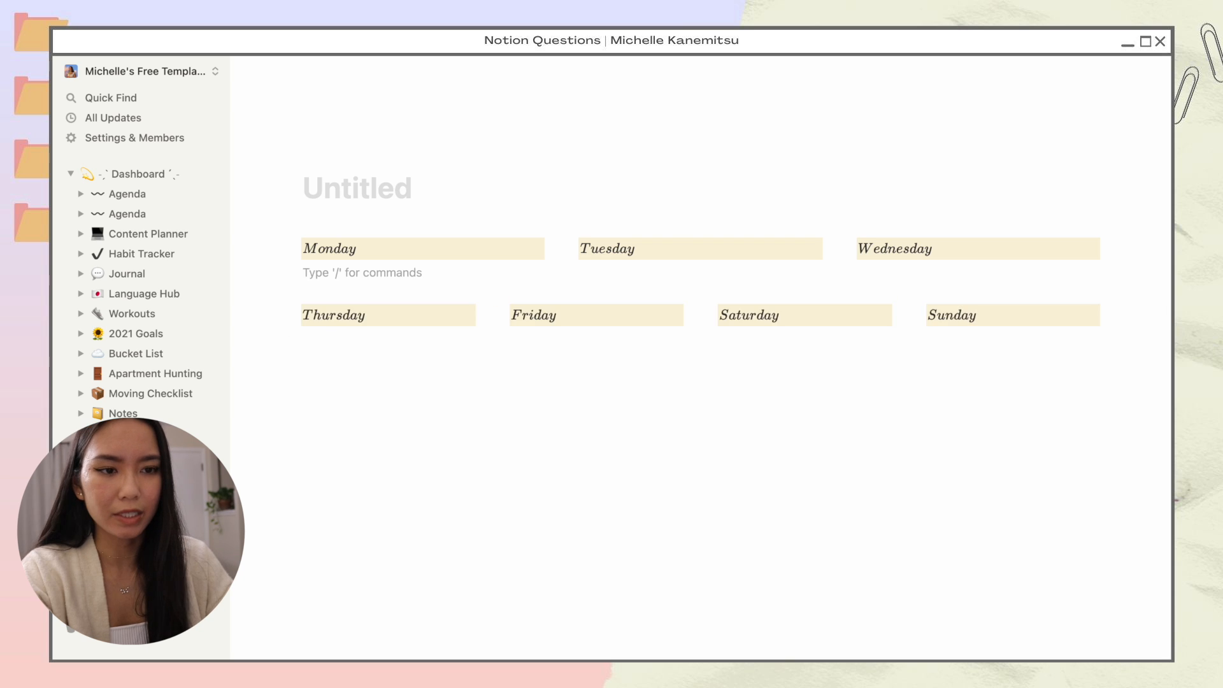
Step: Under Monday, add a to-do, a divider, and a second to-do
{"action": "key", "text": "Return"}
{"action": "key", "text": "Return"}
{"action": "key", "text": "Up"}
{"action": "key", "text": "Up"}
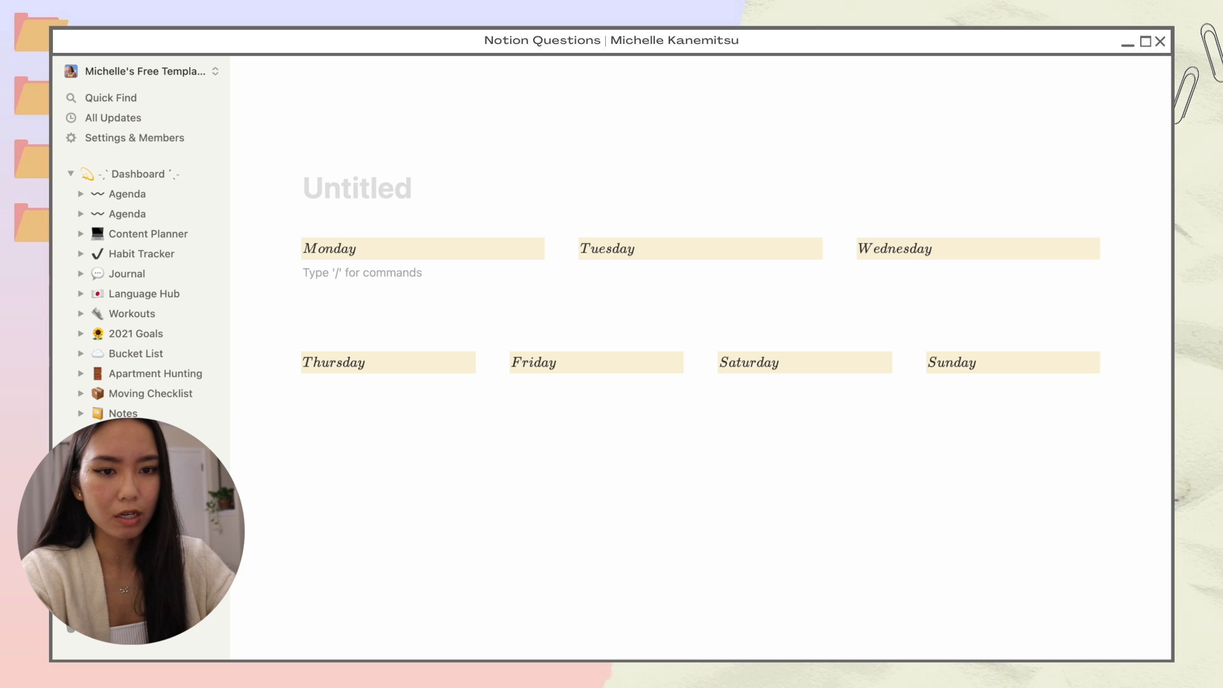
{"action": "type", "text": "/to"}
{"action": "key", "text": "Return"}
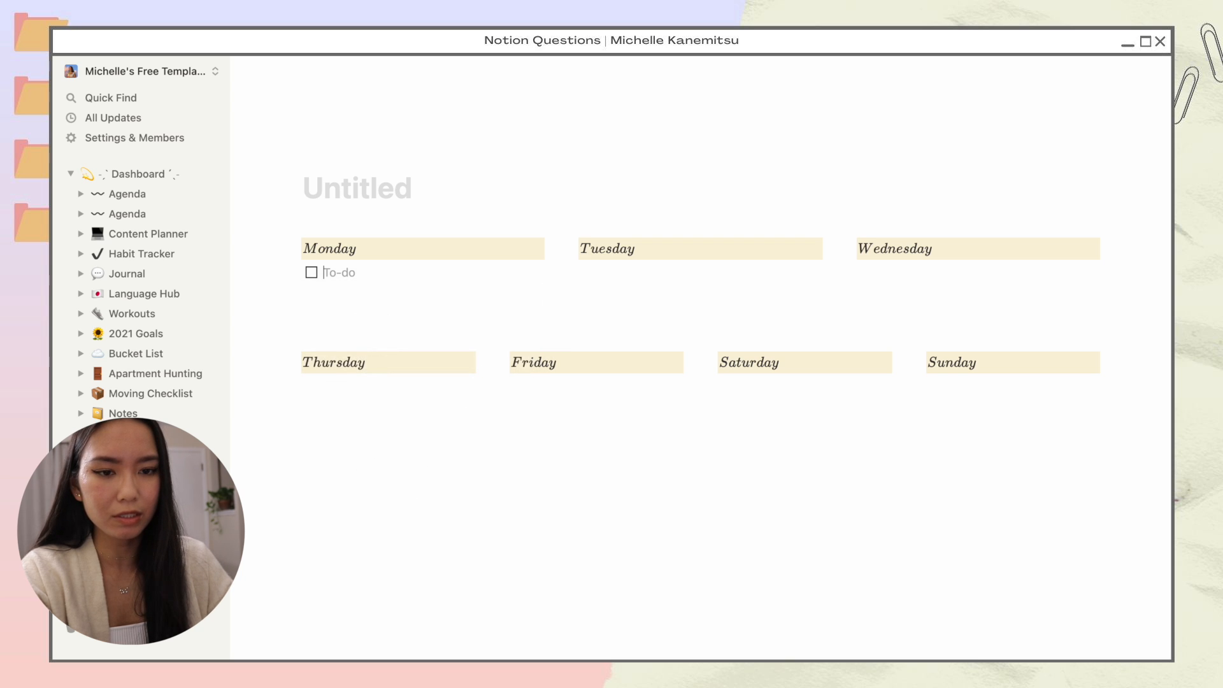
{"action": "key", "text": "Down"}
{"action": "type", "text": "/di"}
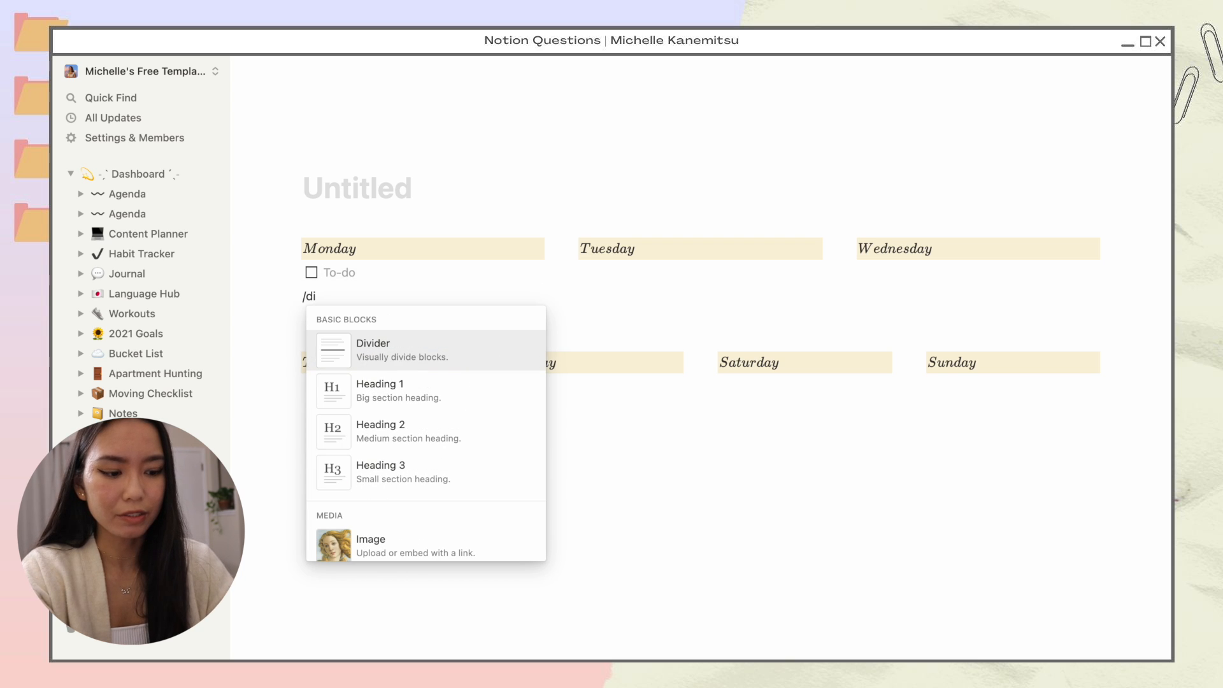
{"action": "key", "text": "Return"}
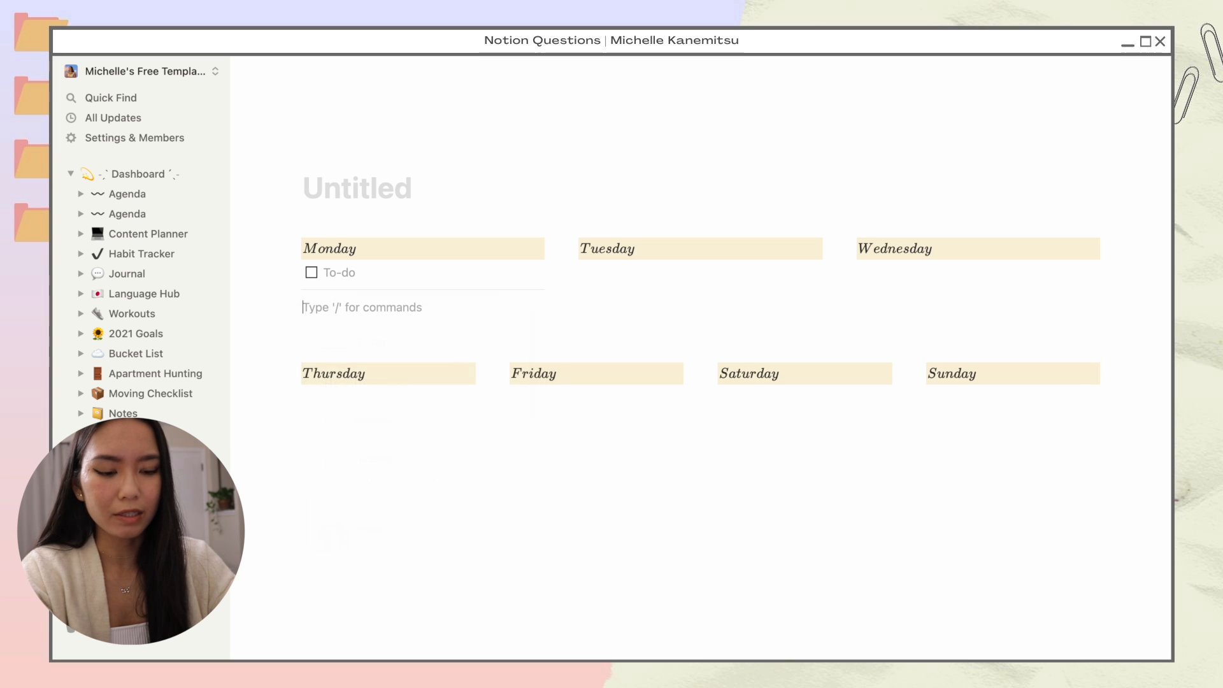
{"action": "type", "text": "/to"}
{"action": "key", "text": "Return"}
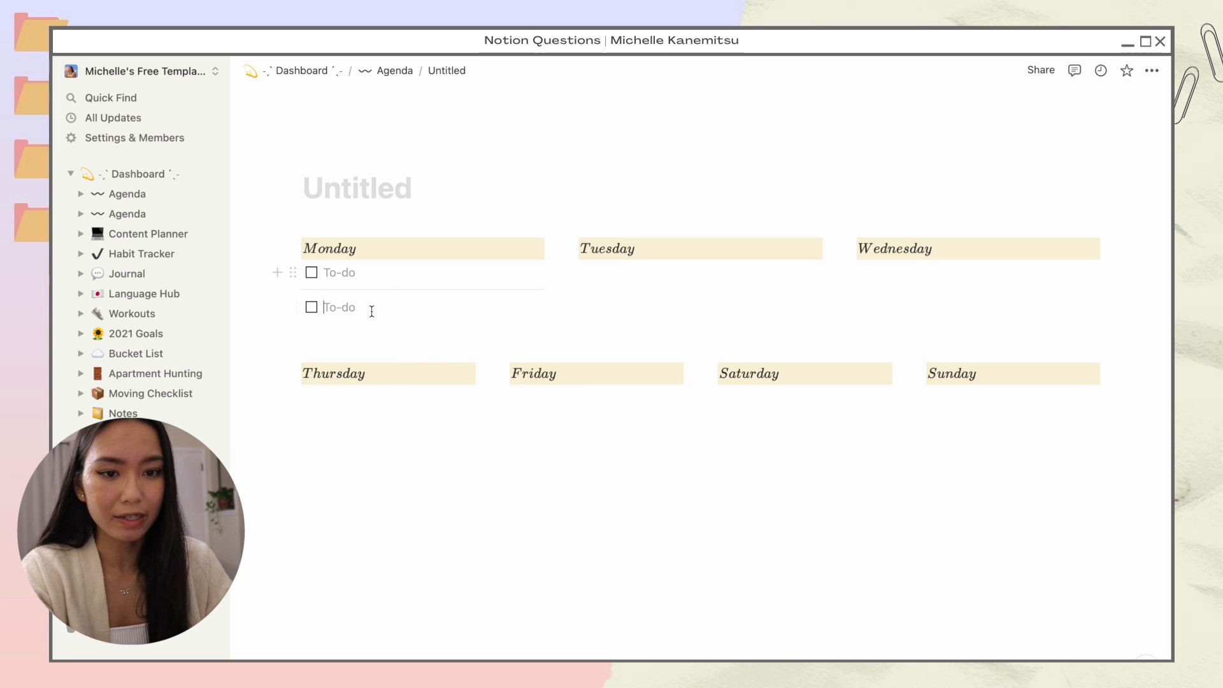
Step: Copy Monday's two to-dos and divider under Tuesday, Wednesday and Thursday
{"action": "left_click", "coordinate": [355, 272]}
{"action": "left_click", "coordinate": [345, 307]}
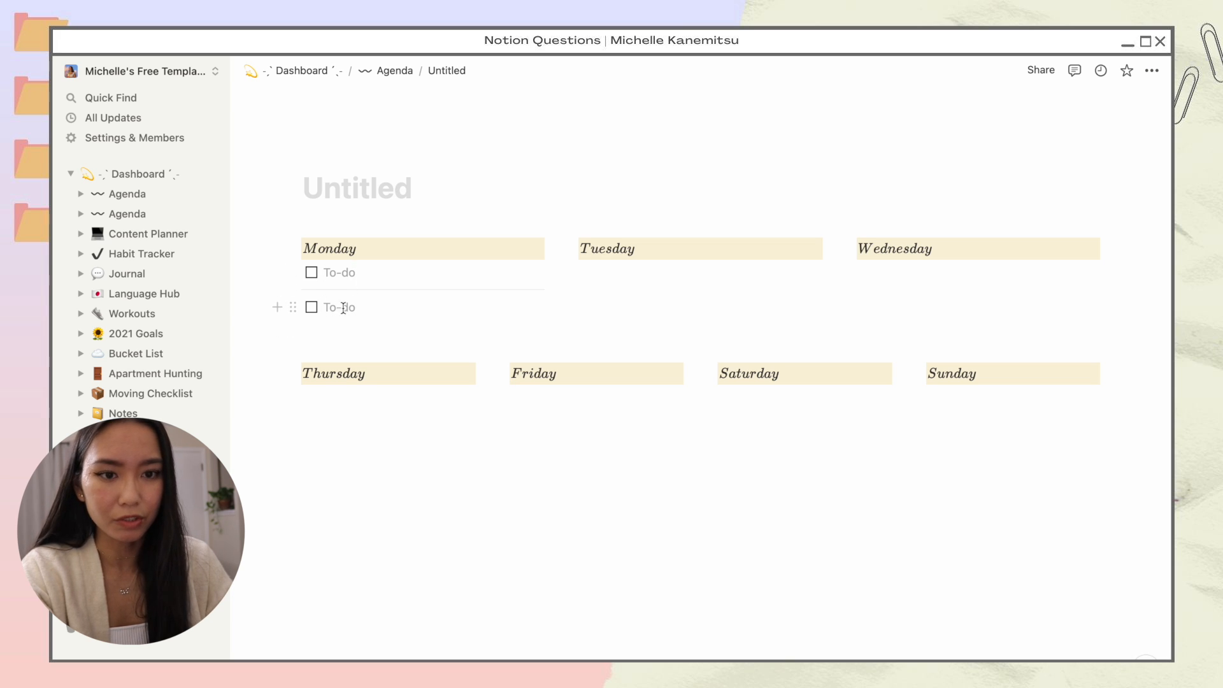
{"action": "key", "text": "Up"}
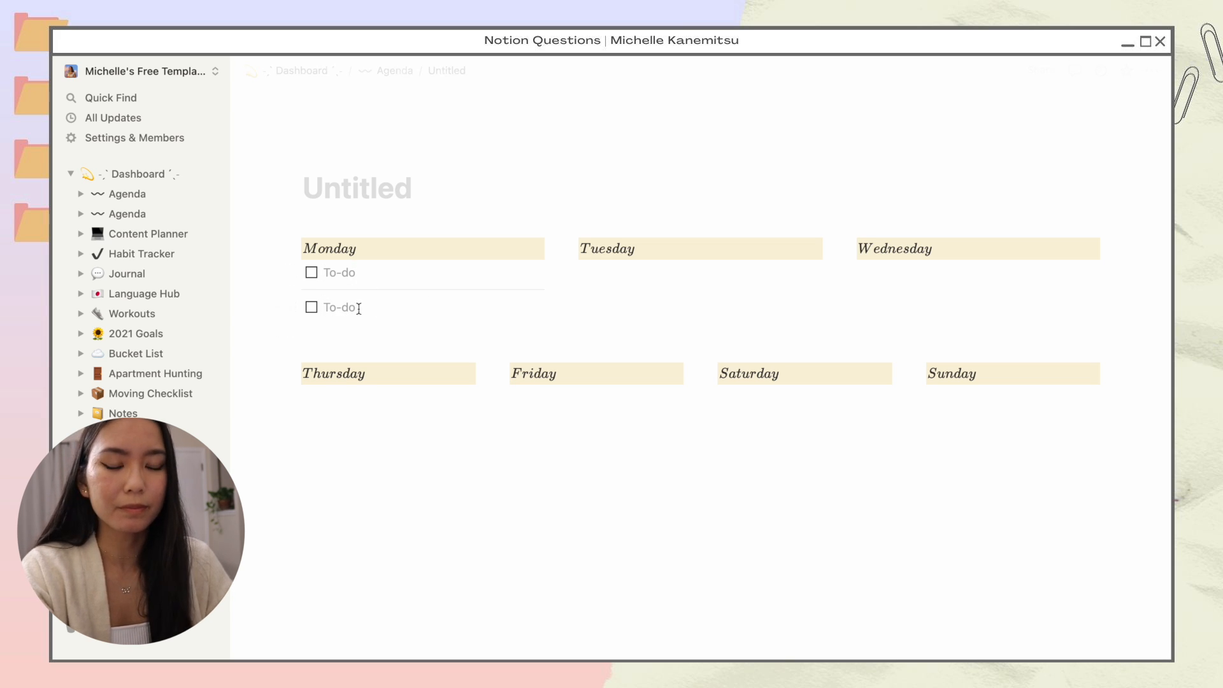
{"action": "left_click", "coordinate": [354, 307], "text": "shift"}
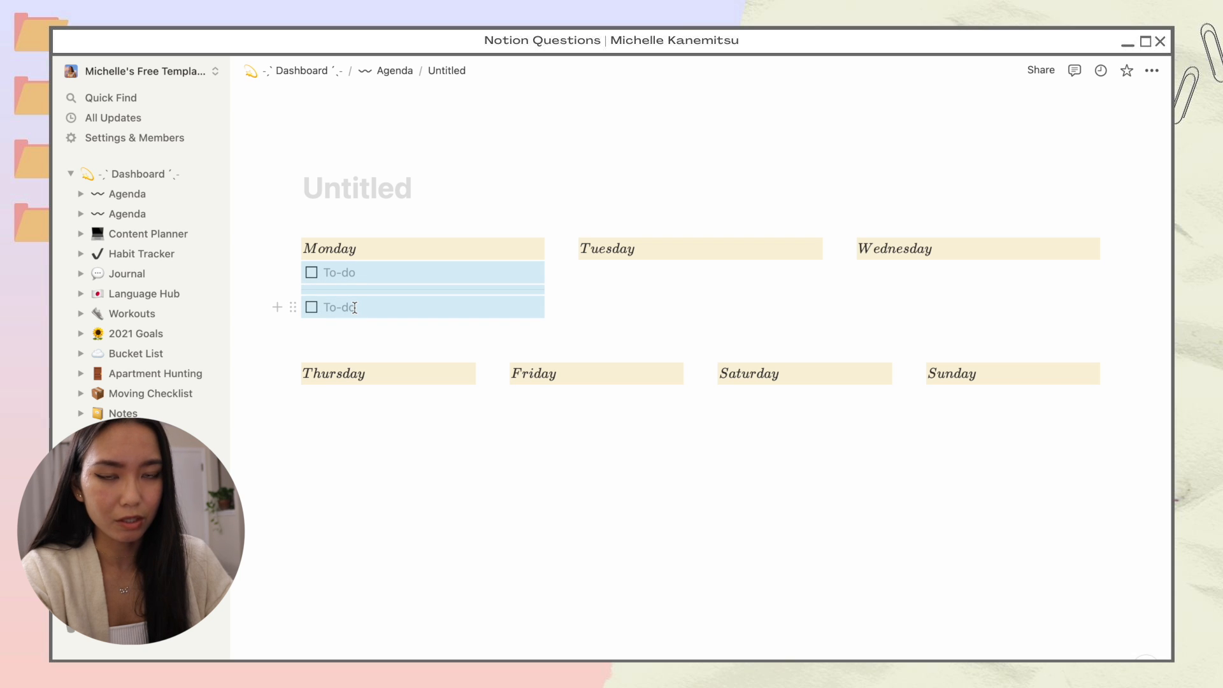
{"action": "left_click_drag", "start_coordinate": [355, 308], "coordinate": [622, 273]}
{"action": "left_click", "coordinate": [943, 271]}
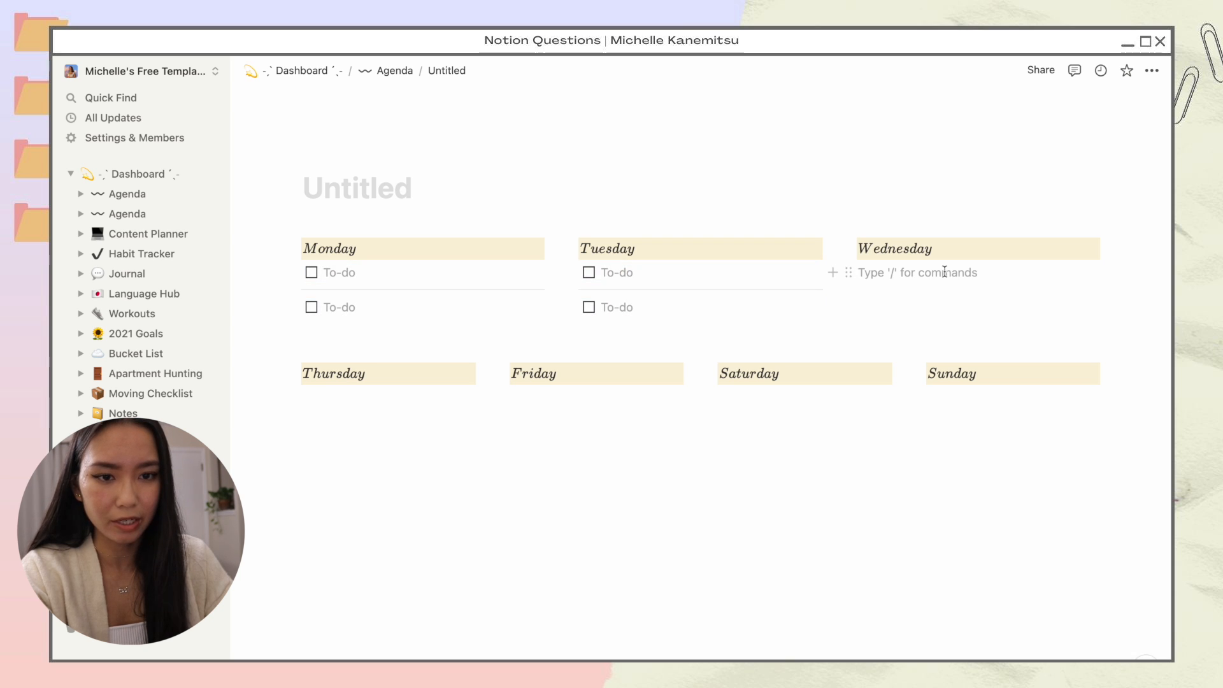
{"action": "key", "text": "ctrl+v"}
{"action": "left_click", "coordinate": [525, 423]}
{"action": "key", "text": "ctrl+v"}
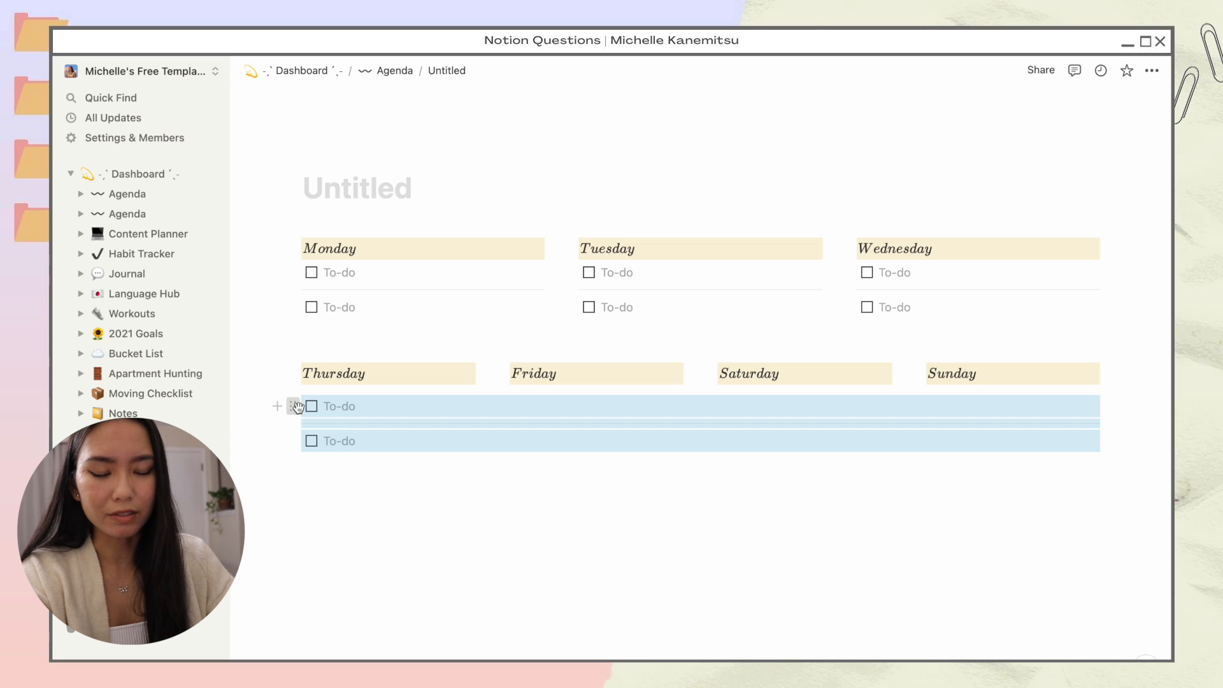
{"action": "left_click_drag", "start_coordinate": [295, 407], "coordinate": [303, 383]}
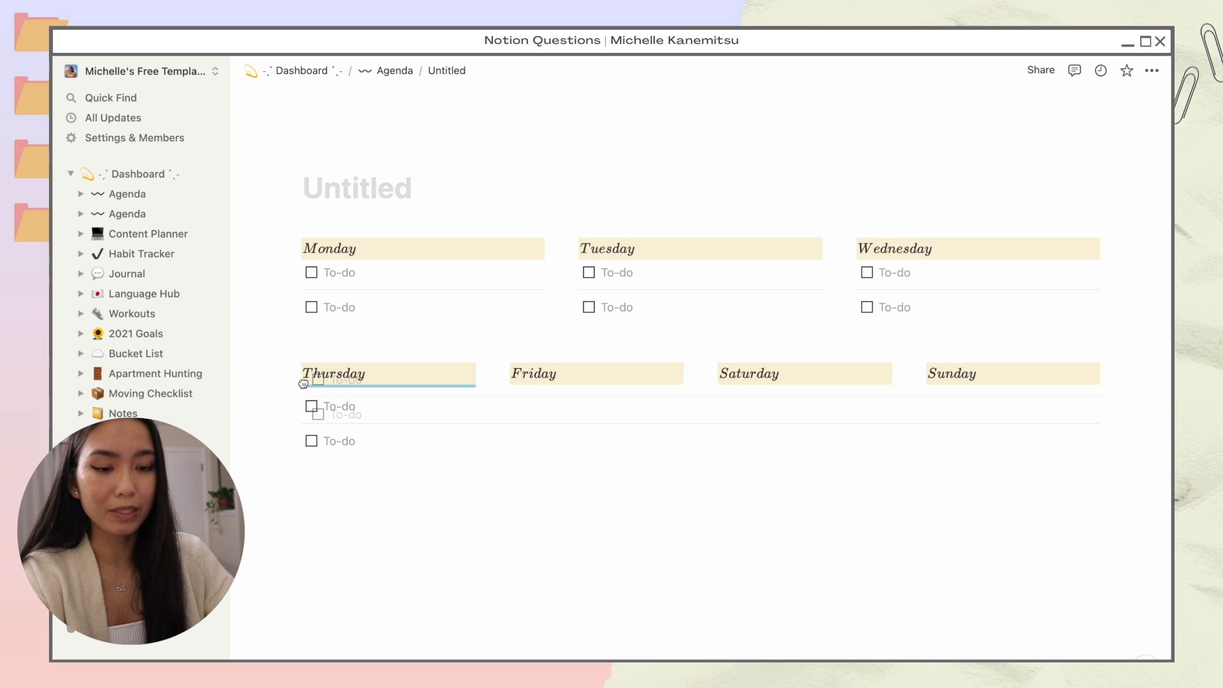
{"action": "left_click_drag", "start_coordinate": [303, 383], "coordinate": [304, 384]}
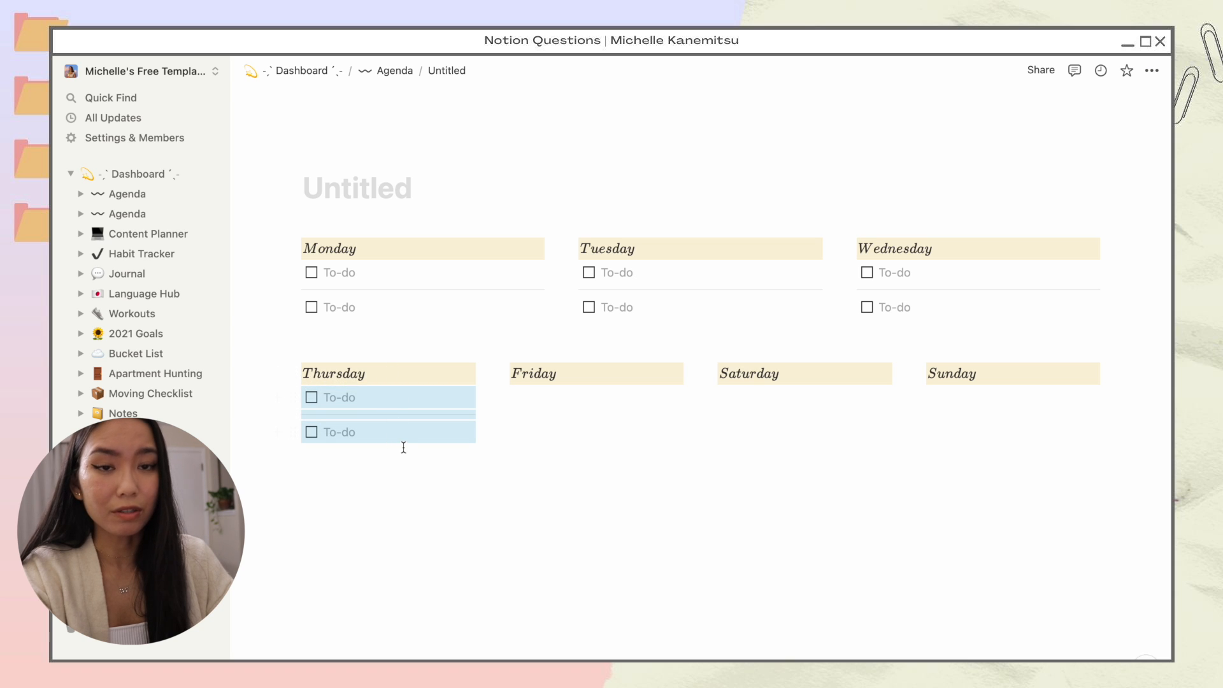
Step: Paste the to-dos and divider under Friday, Saturday and Sunday
{"action": "left_click", "coordinate": [573, 397]}
{"action": "key", "text": "ctrl+v"}
{"action": "left_click", "coordinate": [825, 373]}
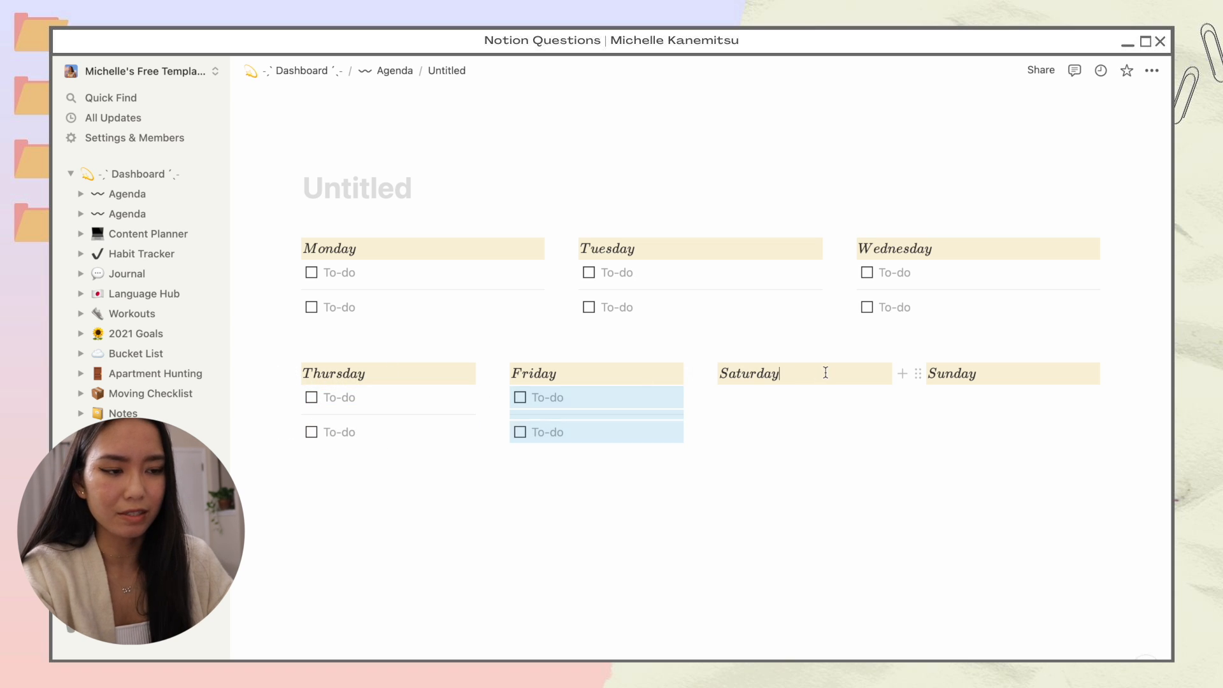
{"action": "left_click", "coordinate": [796, 397]}
{"action": "key", "text": "ctrl+v"}
{"action": "left_click", "coordinate": [1013, 397]}
{"action": "key", "text": "ctrl+v"}
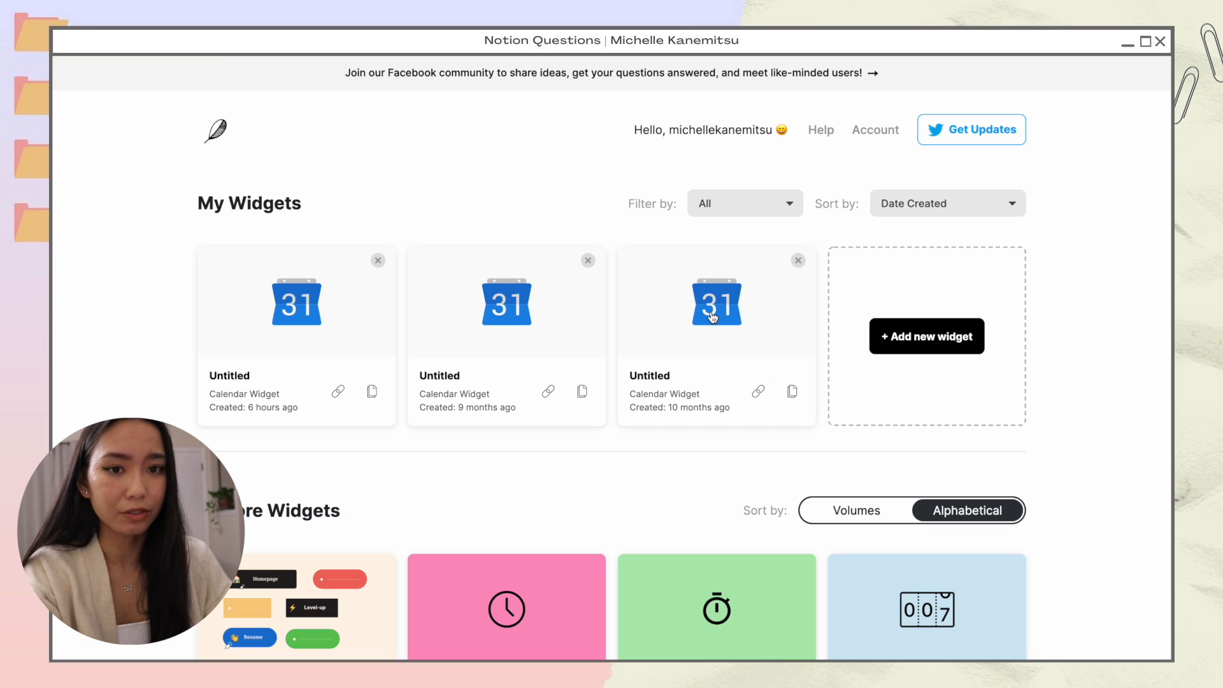
Step: Copy the embed link of the third Indify calendar widget
{"action": "left_click", "coordinate": [712, 314]}
{"action": "scroll", "coordinate": [277, 530], "scroll_direction": "down", "scroll_amount": 10}
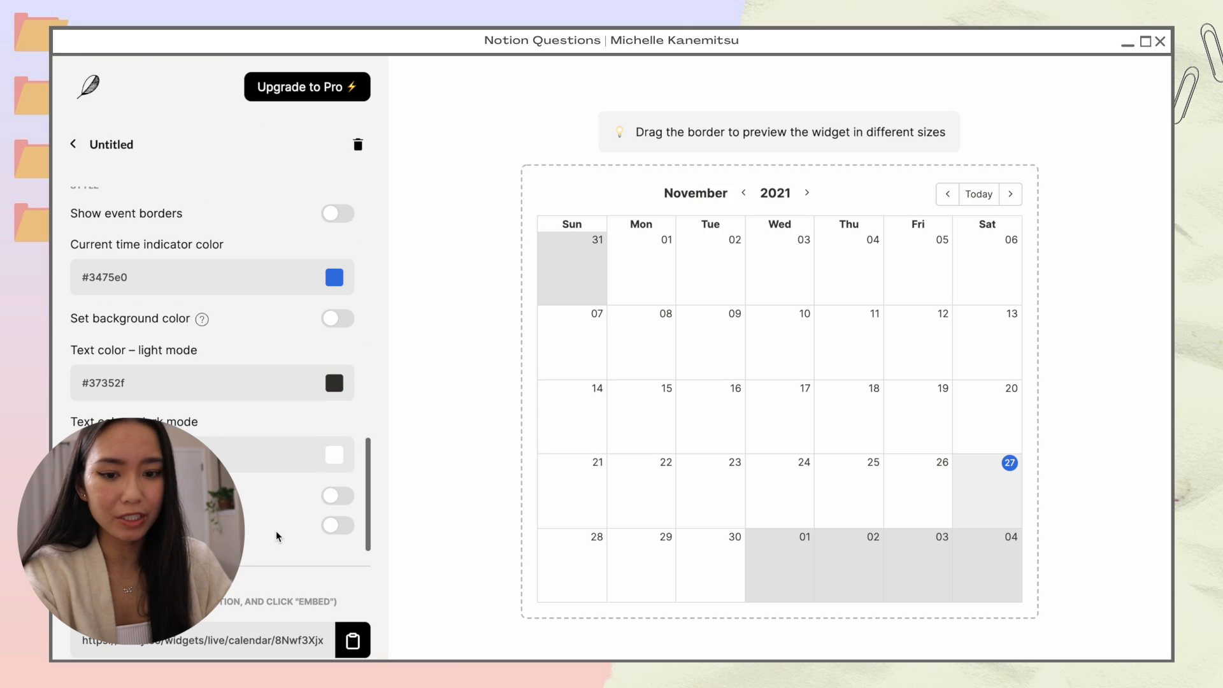
{"action": "left_click", "coordinate": [352, 640]}
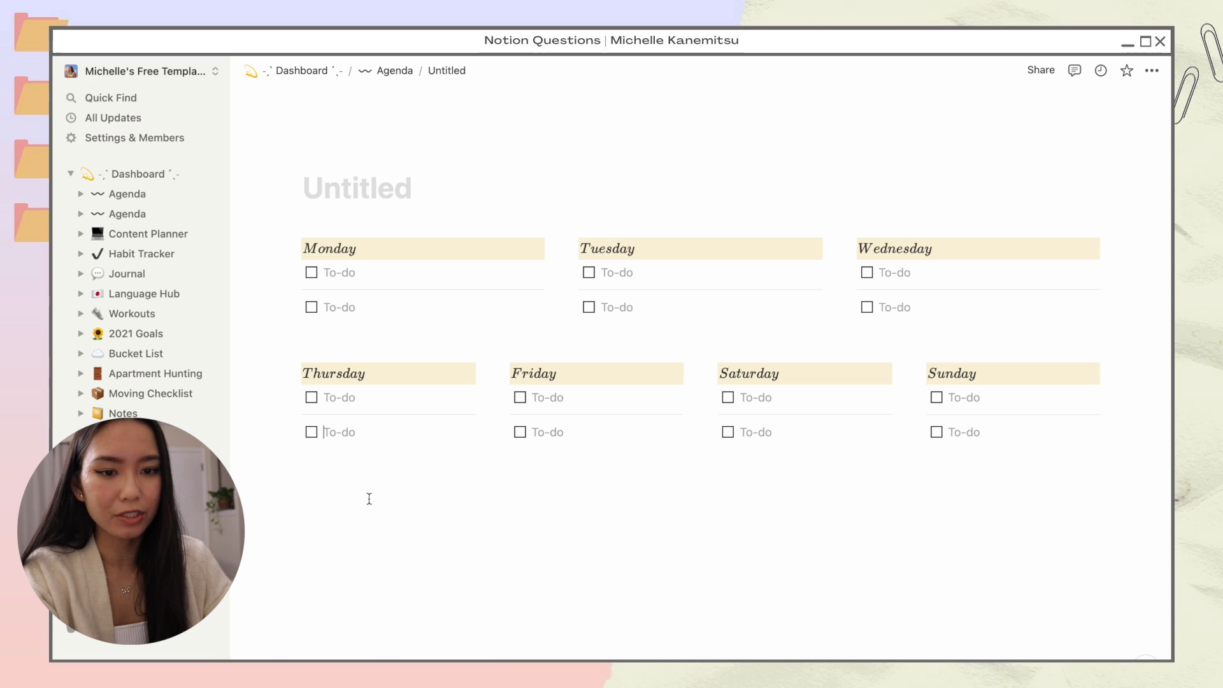
Step: Paste the Indify calendar link below the day columns as an embedded calendar
{"action": "left_click", "coordinate": [404, 497]}
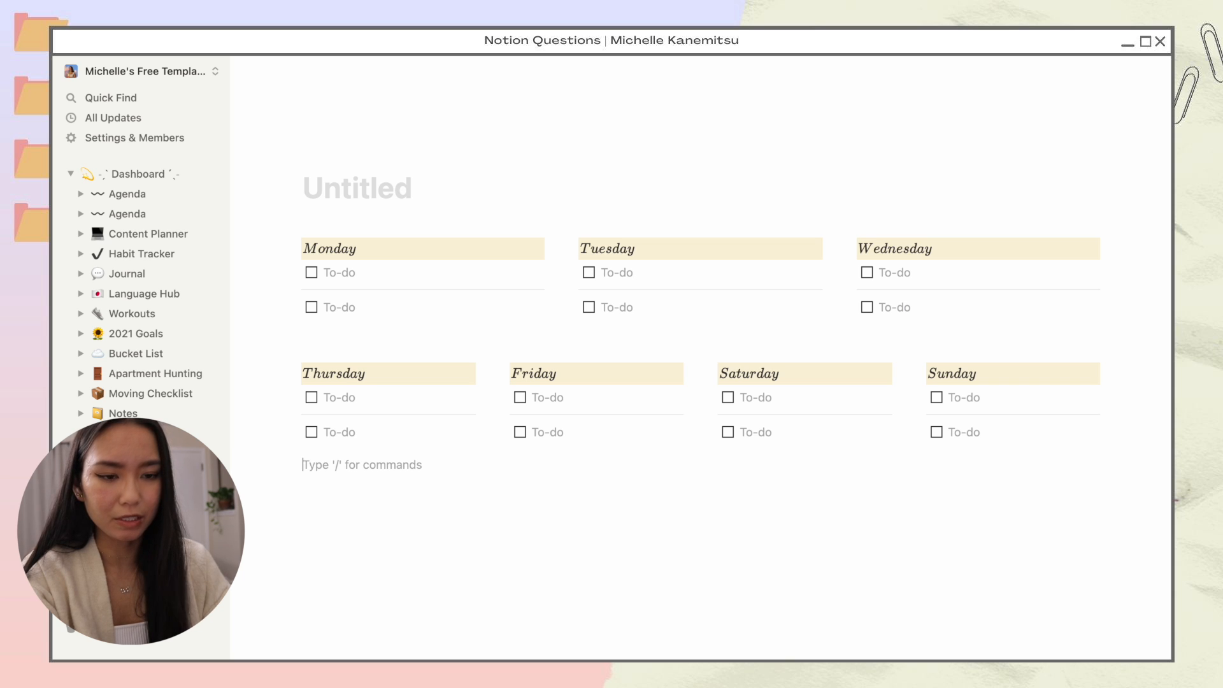
{"action": "key", "text": "ctrl+v"}
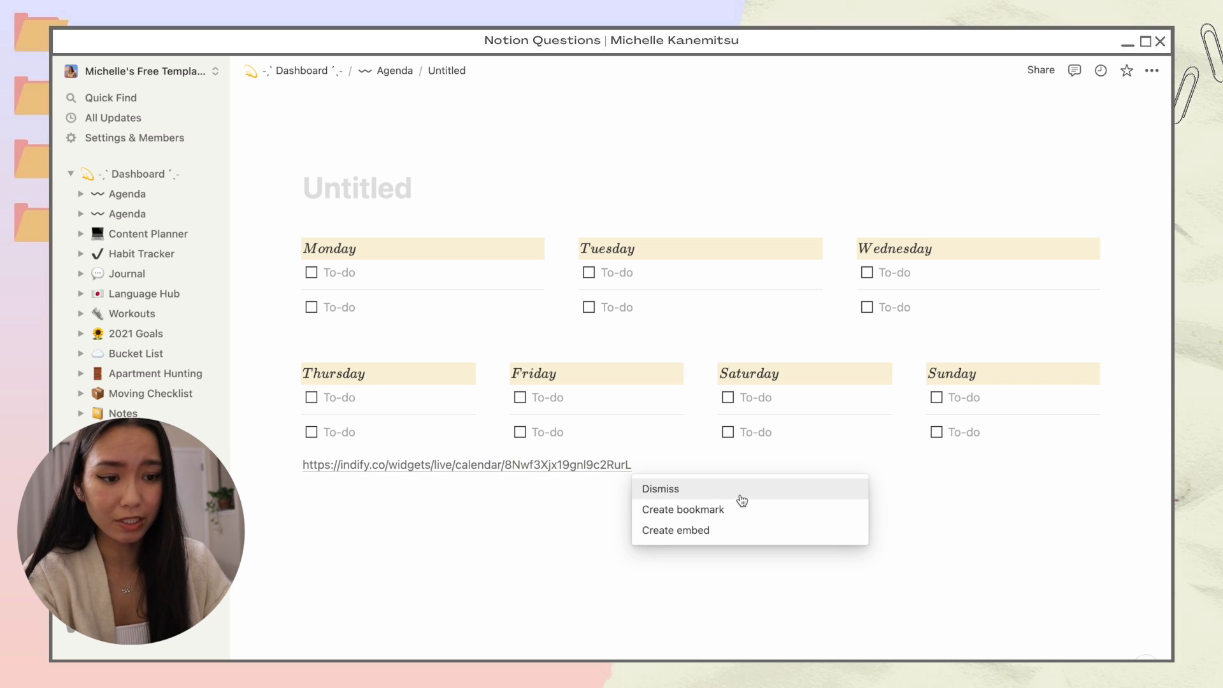
{"action": "left_click", "coordinate": [727, 530]}
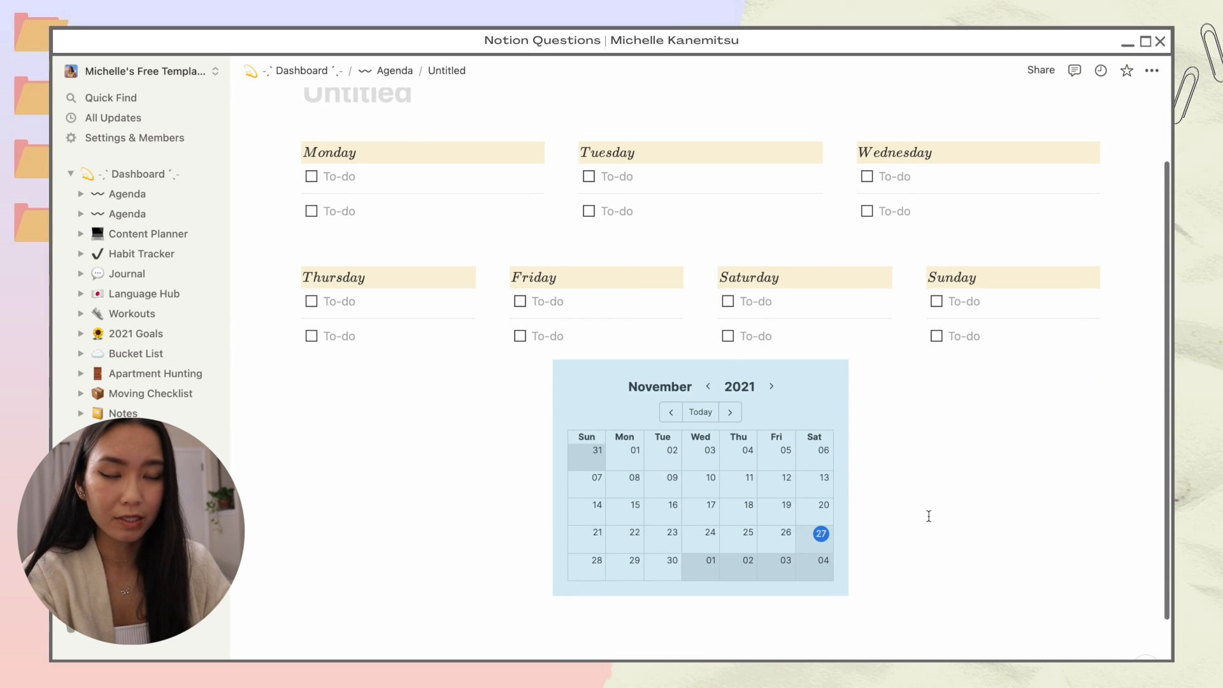
{"action": "scroll", "coordinate": [929, 515], "scroll_direction": "up", "scroll_amount": 2}
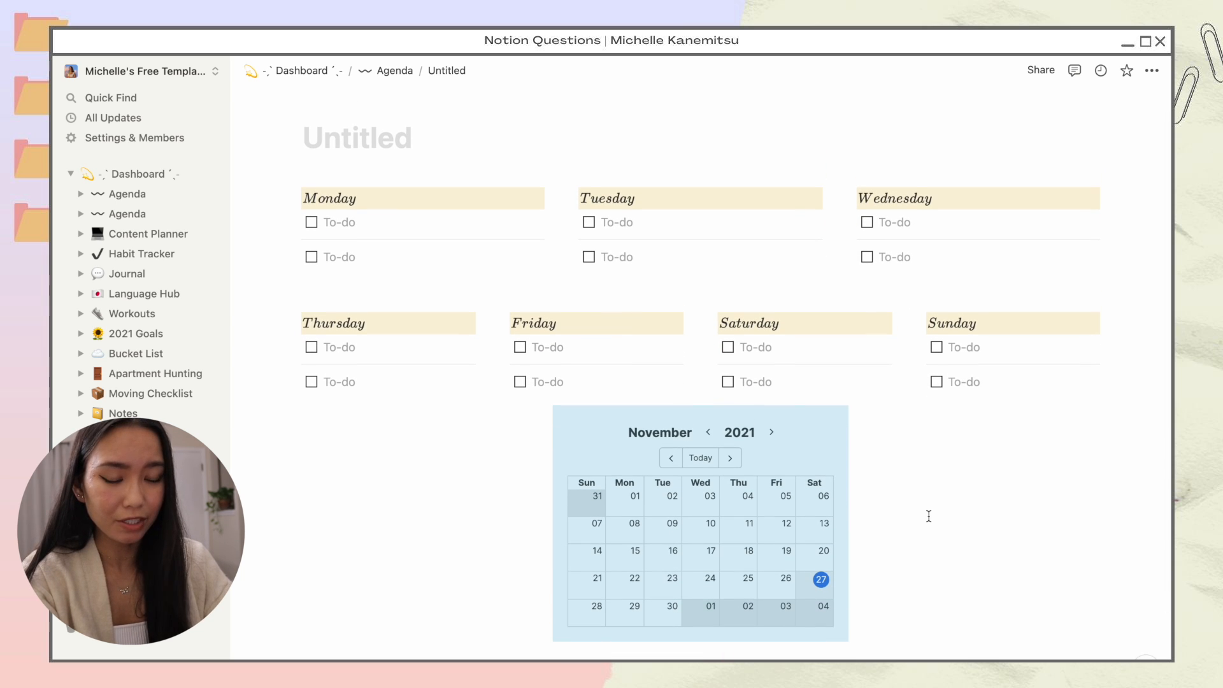
Step: Move the November 2021 calendar into the top row, left of Monday
{"action": "left_click_drag", "start_coordinate": [543, 415], "coordinate": [268, 211]}
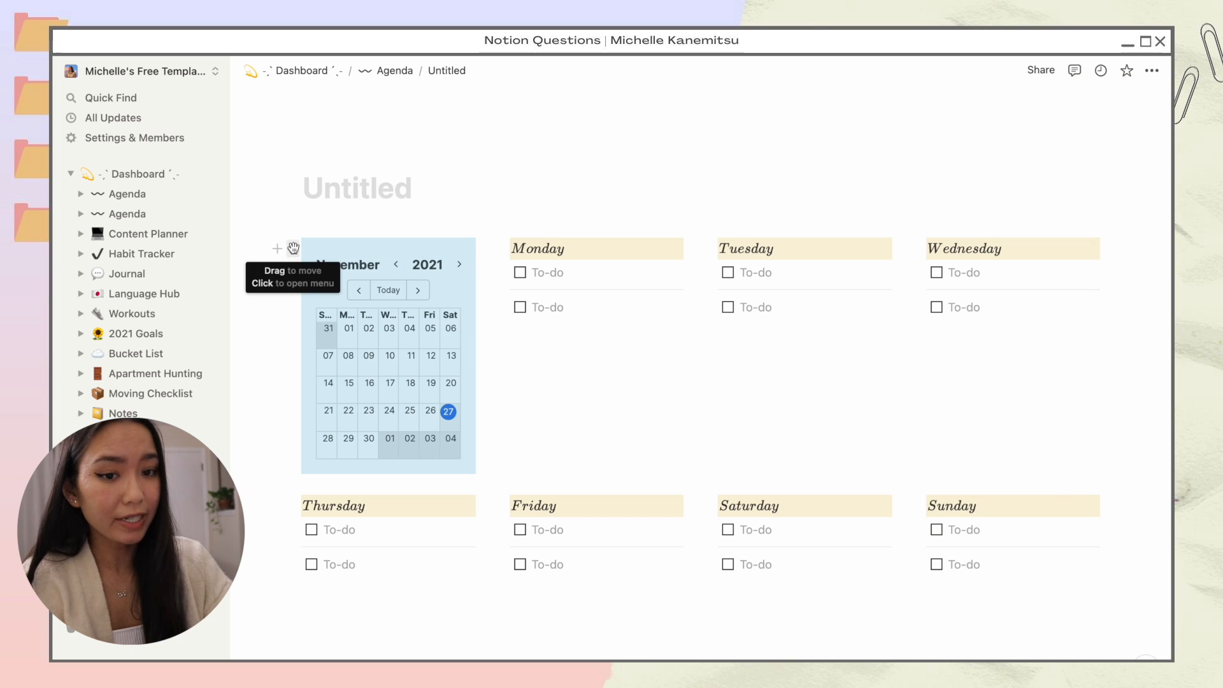
{"action": "left_click_drag", "start_coordinate": [293, 248], "coordinate": [1112, 259]}
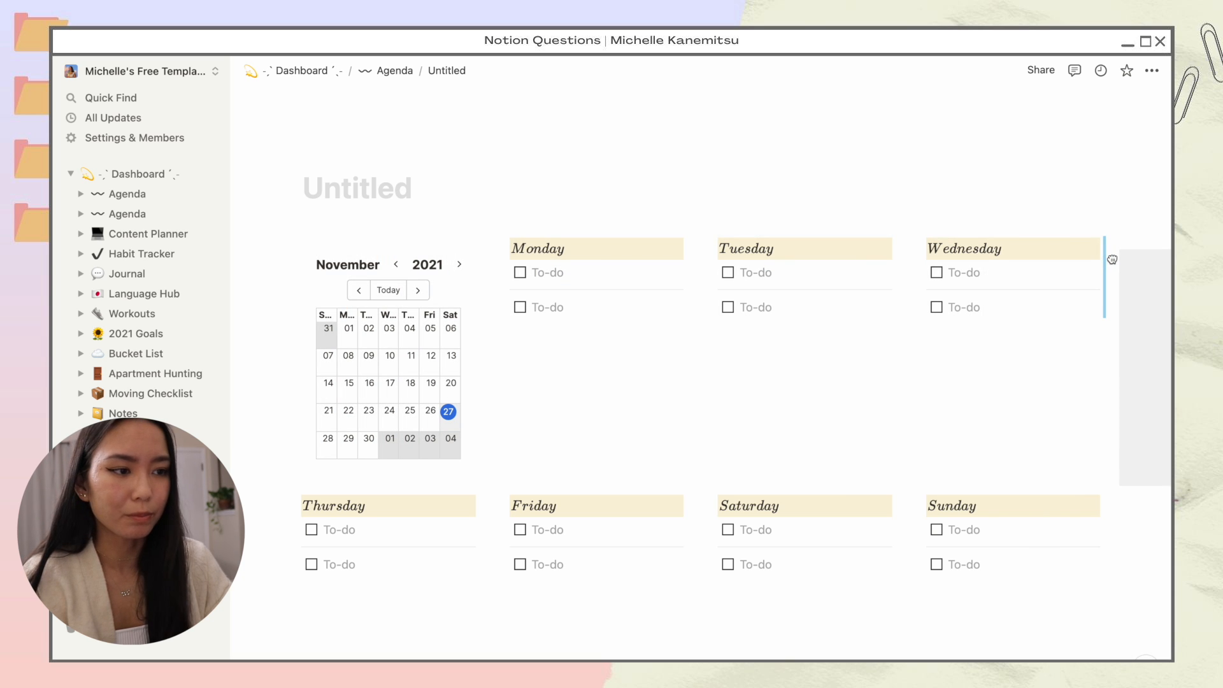
{"action": "left_click_drag", "start_coordinate": [1112, 260], "coordinate": [1112, 258]}
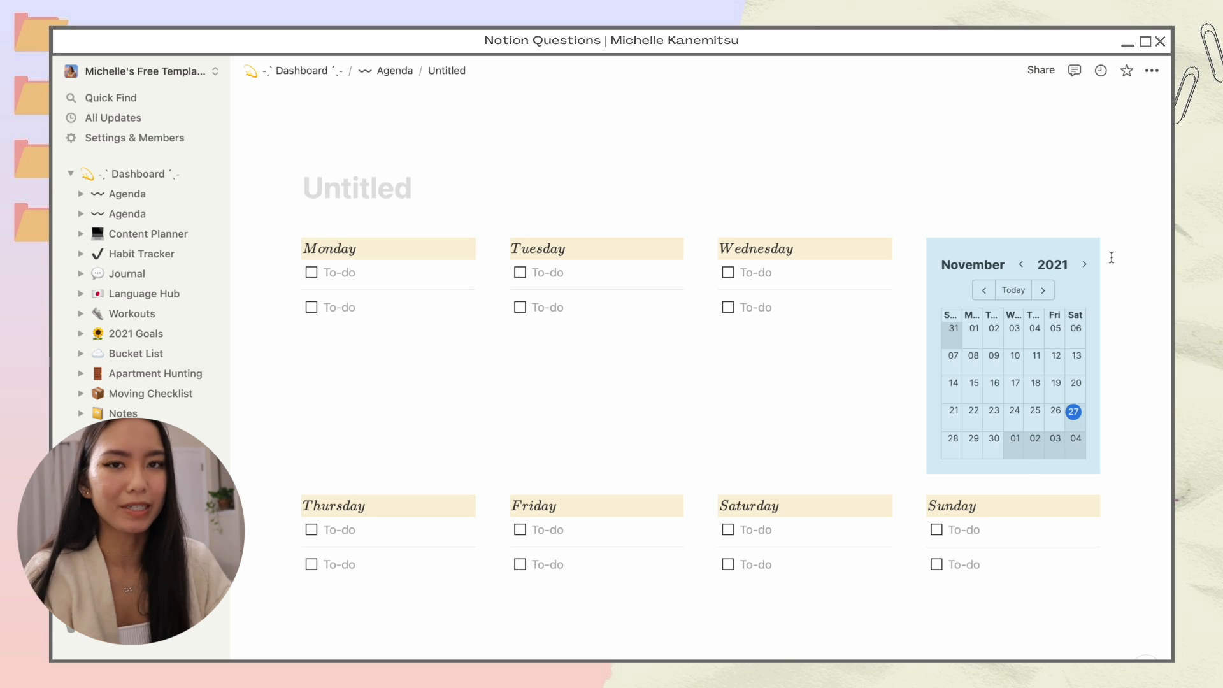
{"action": "left_click_drag", "start_coordinate": [918, 248], "coordinate": [280, 251]}
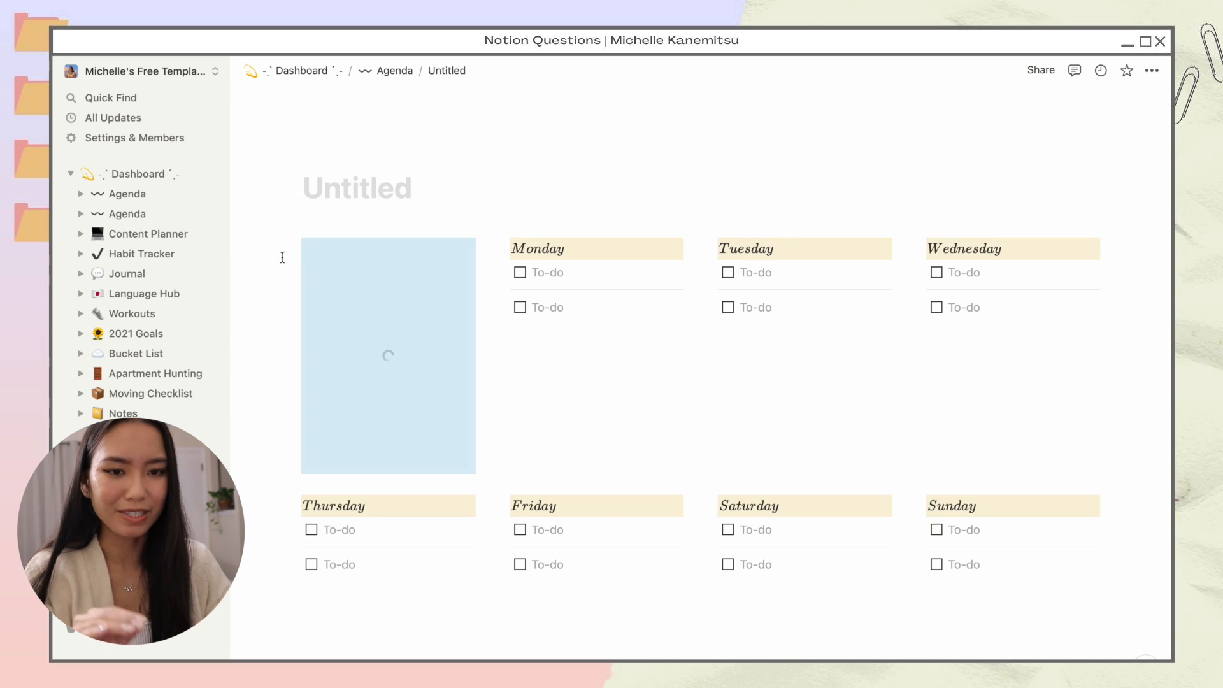
{"action": "left_click", "coordinate": [253, 316]}
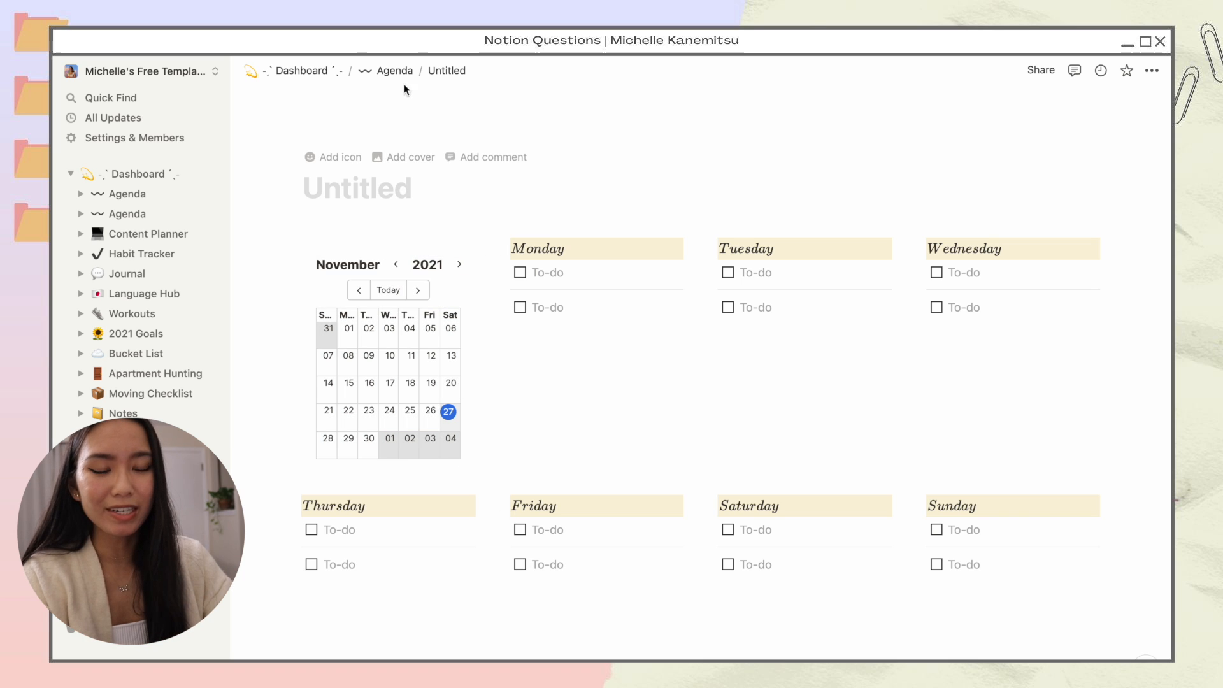
Step: On the Agenda page, delete the two old column blocks from the New Week template
{"action": "left_click", "coordinate": [386, 76]}
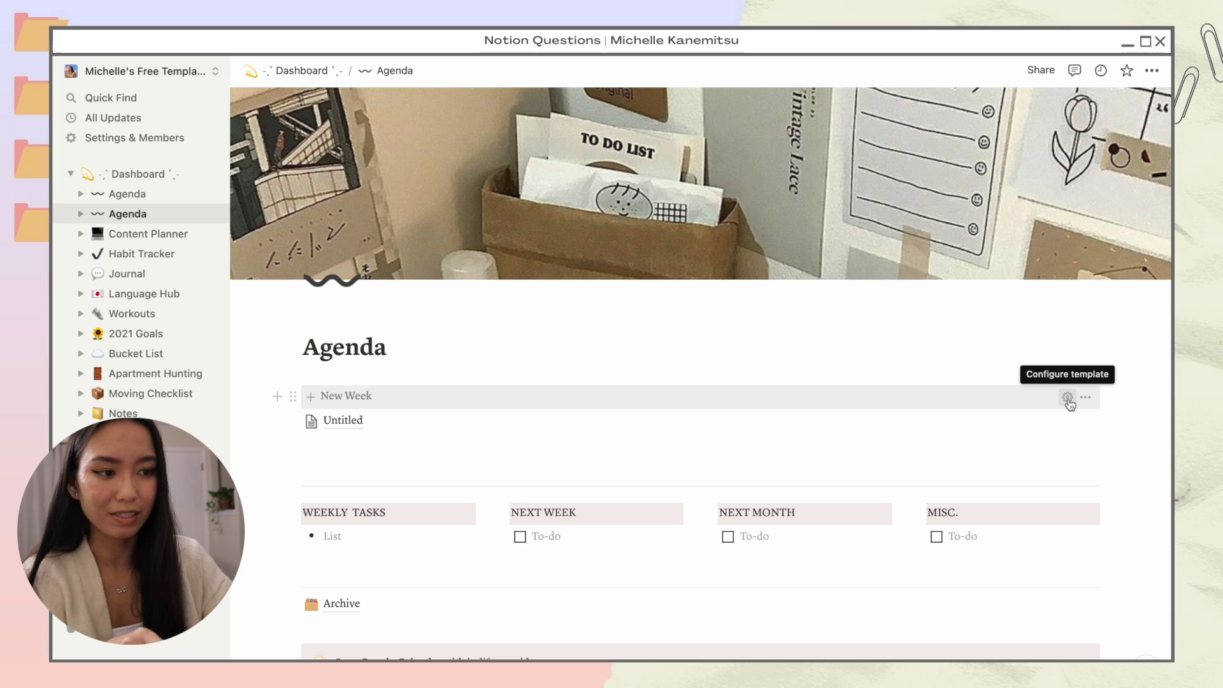
{"action": "left_click", "coordinate": [1067, 397]}
{"action": "left_click", "coordinate": [351, 414]}
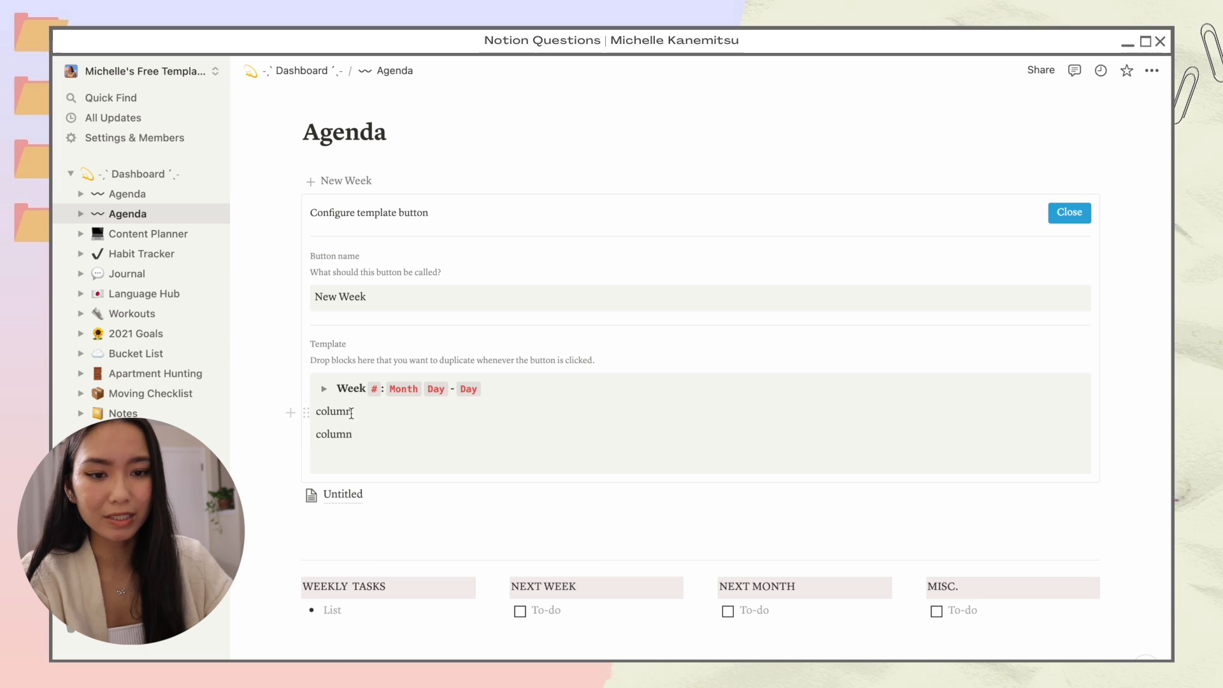
{"action": "key", "text": "shift+Down"}
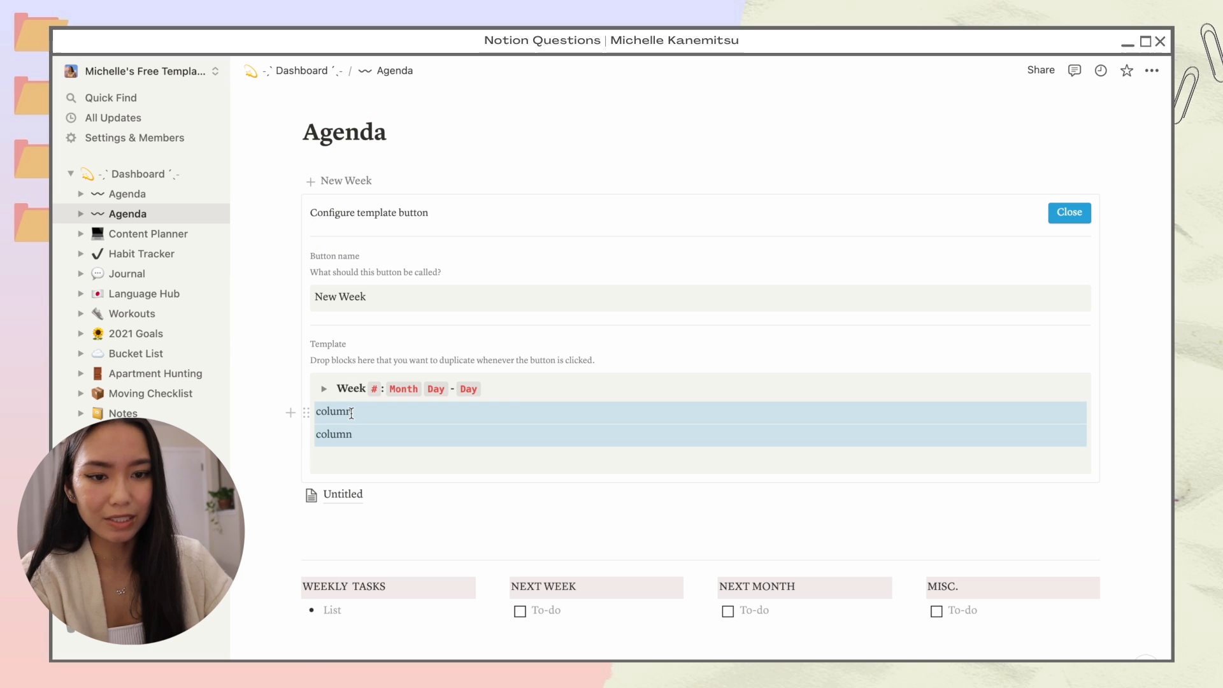
{"action": "key", "text": "BackSpace"}
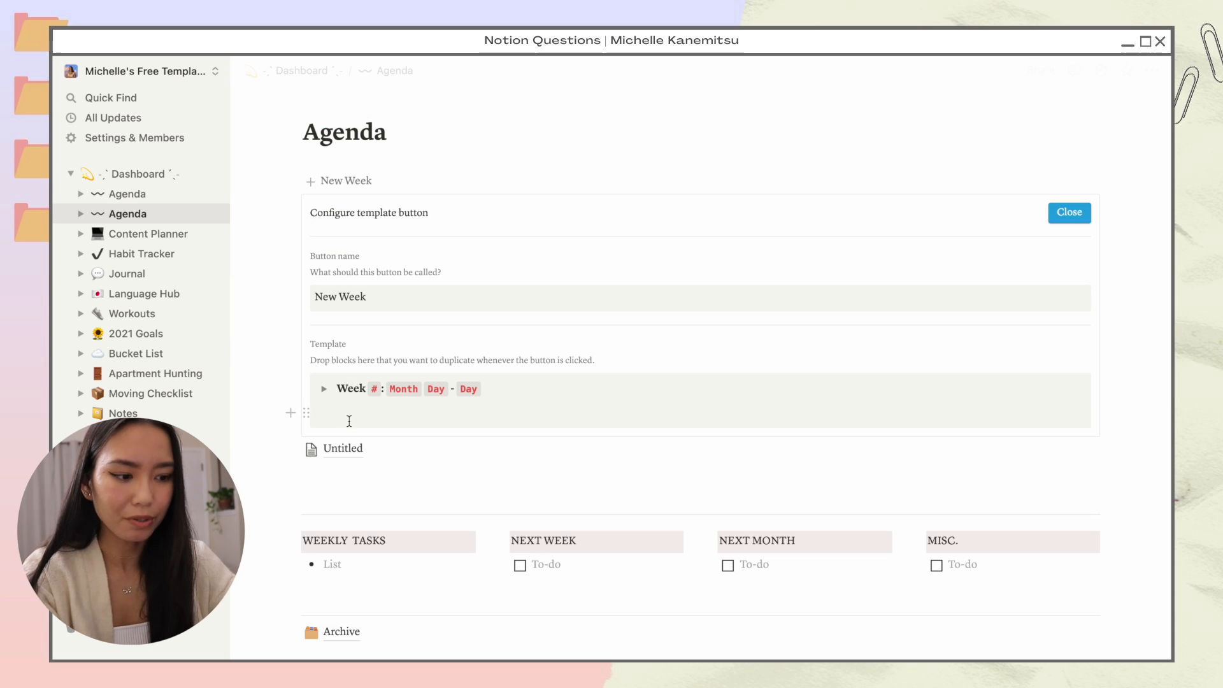
Step: Move the Untitled page into the Week toggle, turn it into text, and close the template
{"action": "left_click_drag", "start_coordinate": [294, 449], "coordinate": [347, 390]}
{"action": "left_click", "coordinate": [324, 389]}
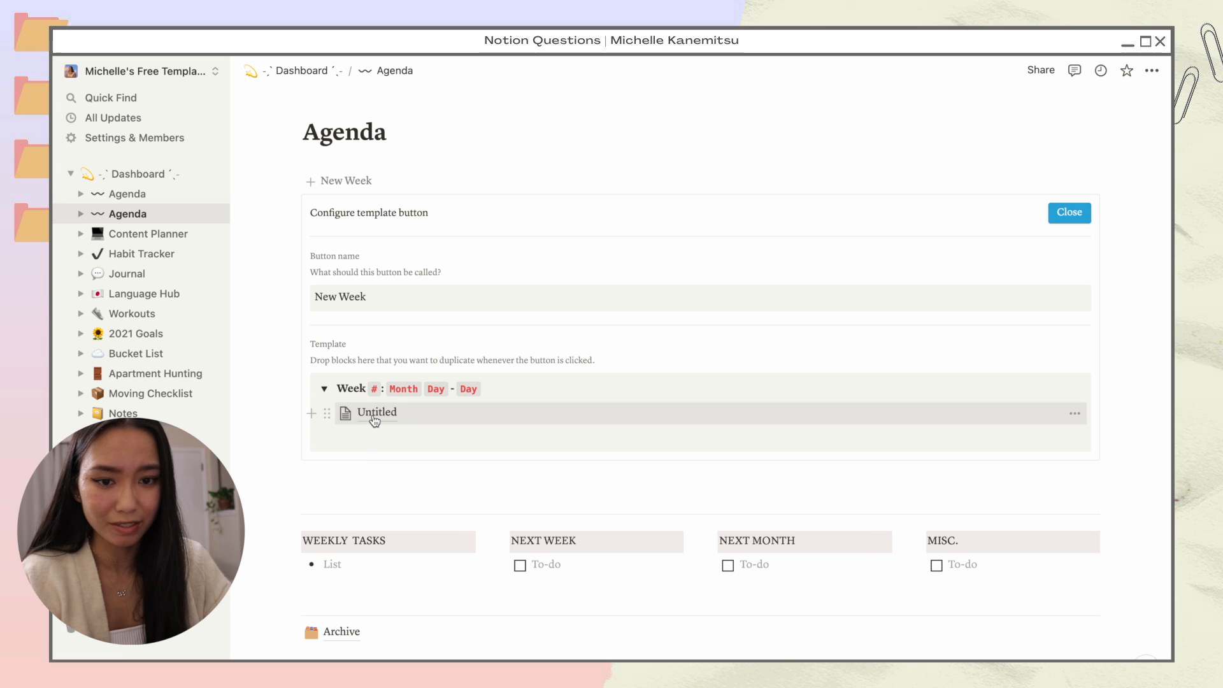
{"action": "left_click", "coordinate": [326, 414]}
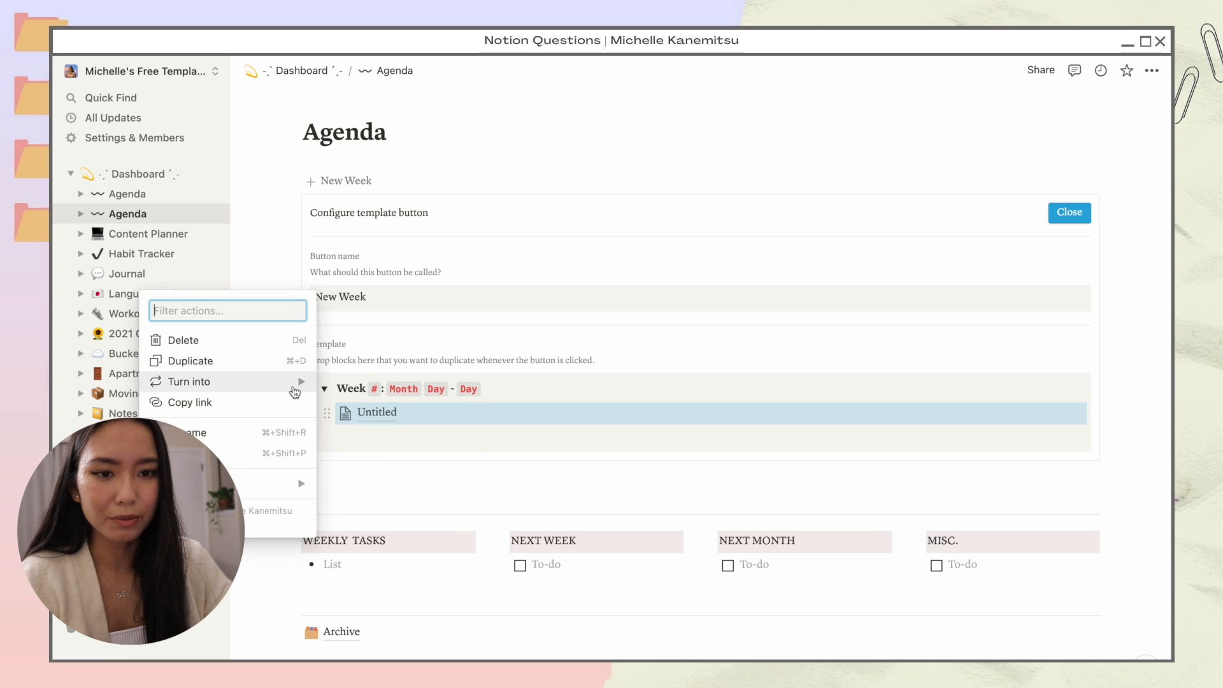
{"action": "mouse_move", "coordinate": [296, 382]}
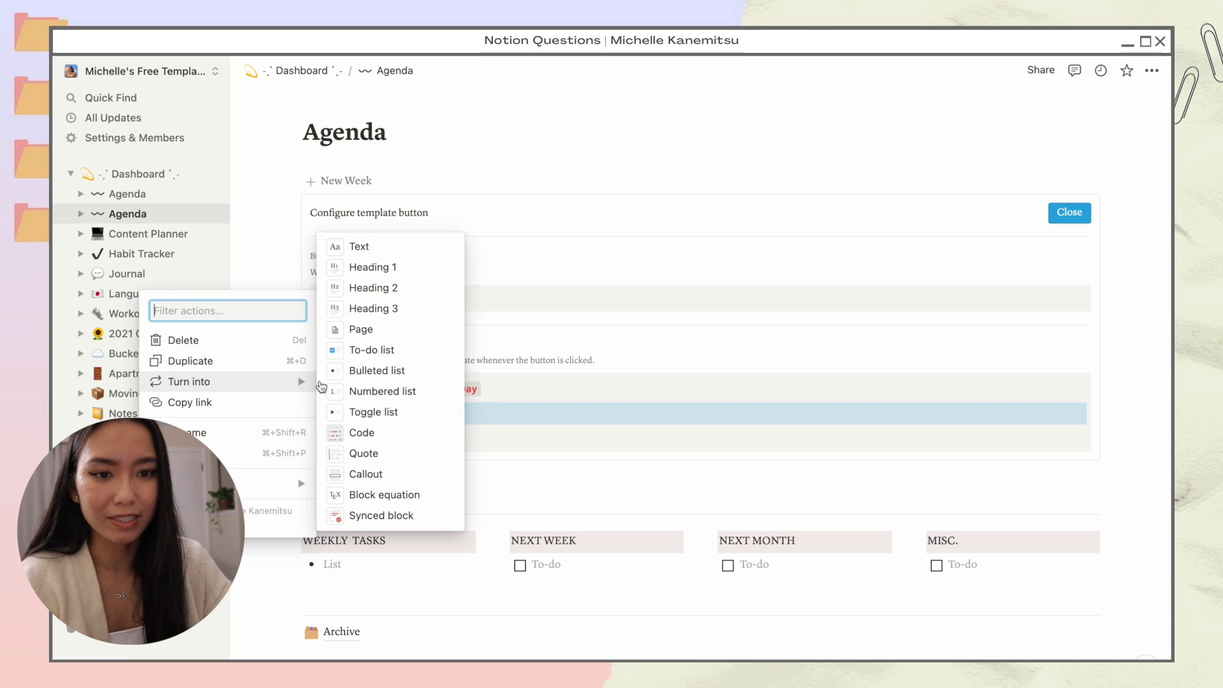
{"action": "left_click", "coordinate": [382, 247]}
{"action": "scroll", "coordinate": [669, 412], "scroll_direction": "down", "scroll_amount": 3}
{"action": "scroll", "coordinate": [669, 414], "scroll_direction": "up", "scroll_amount": 2}
{"action": "left_click", "coordinate": [656, 467]}
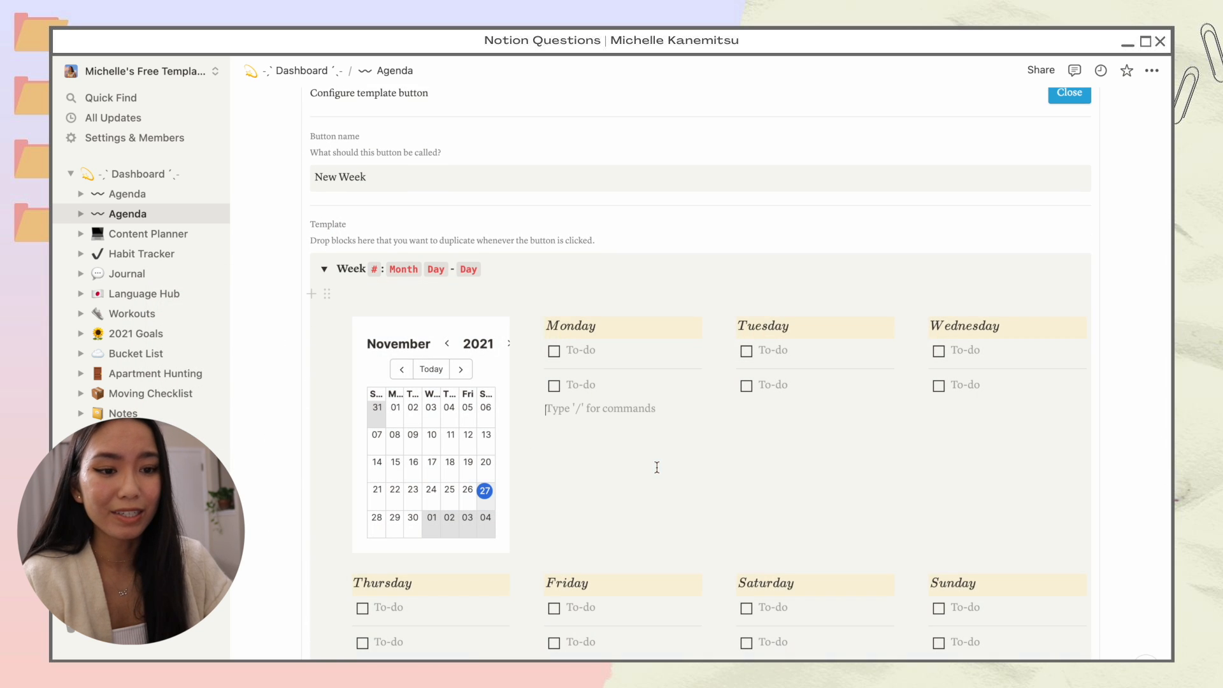
{"action": "scroll", "coordinate": [580, 470], "scroll_direction": "up", "scroll_amount": 3}
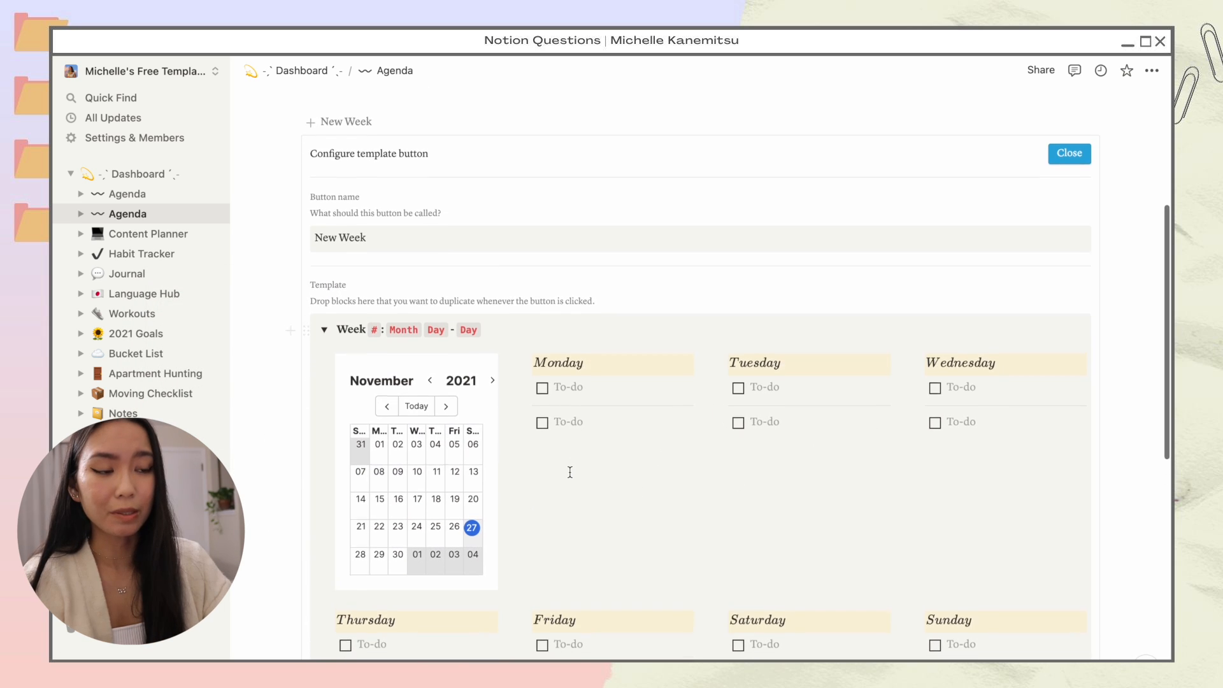
{"action": "left_click", "coordinate": [1069, 230]}
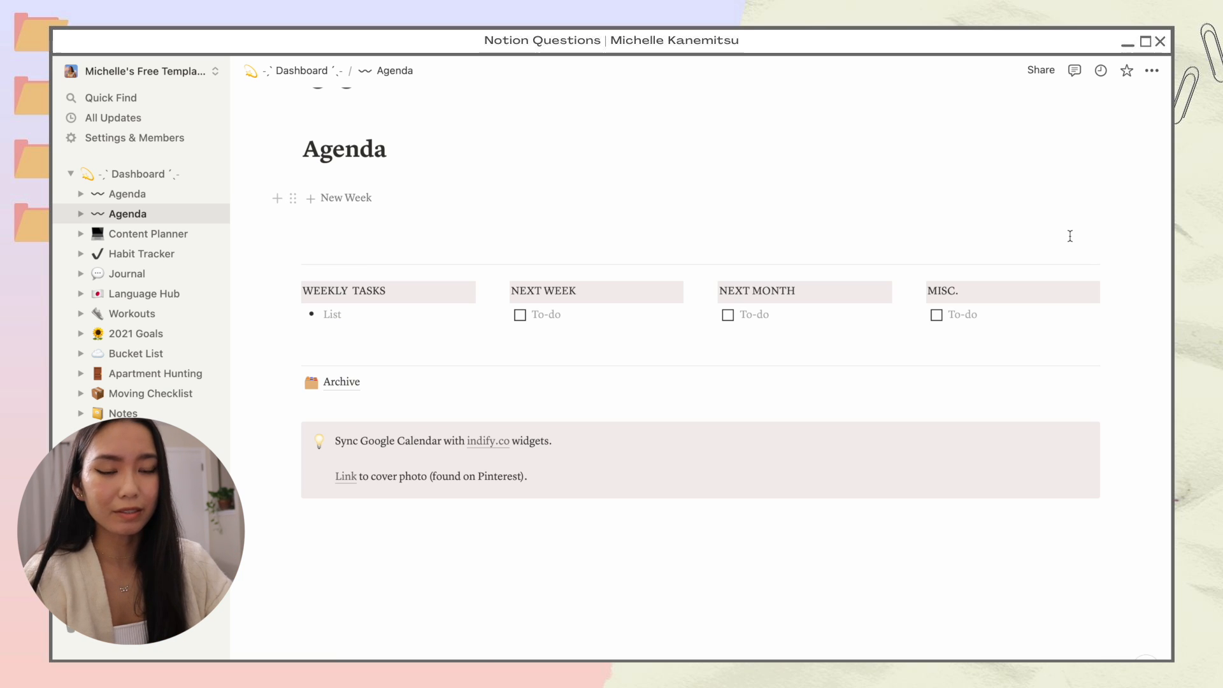
Step: Add a new week from the template titled Week 47: Nov 22 - 28
{"action": "left_click", "coordinate": [414, 203]}
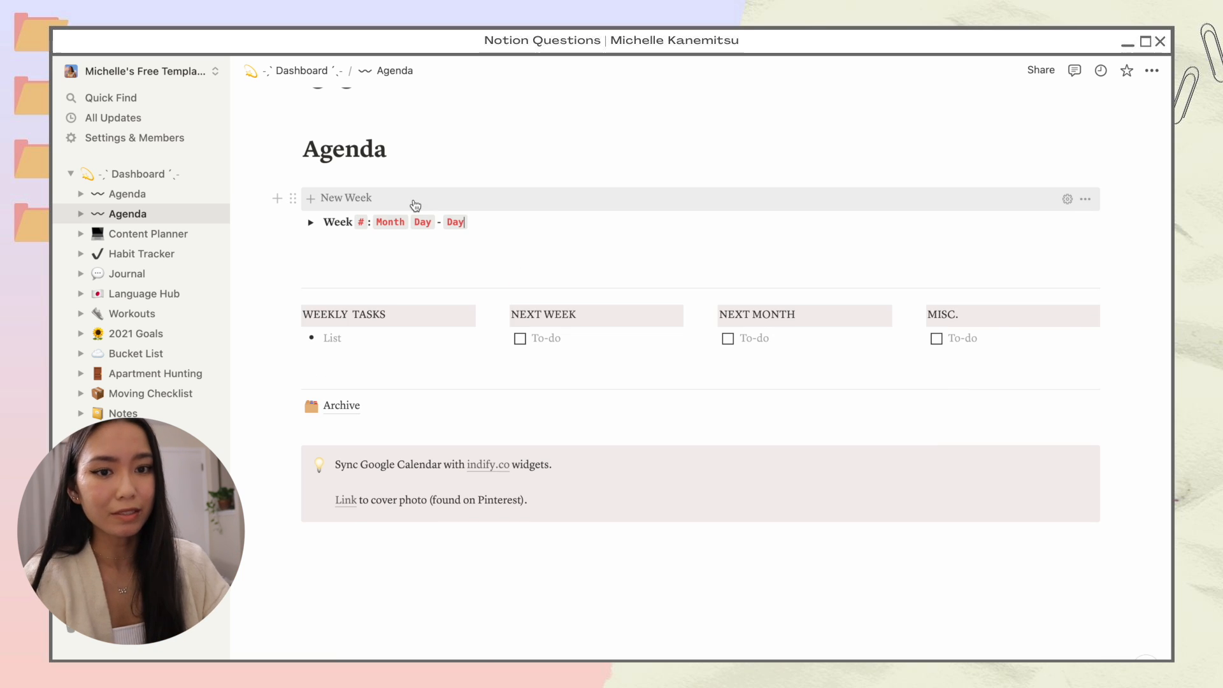
{"action": "left_click", "coordinate": [310, 222]}
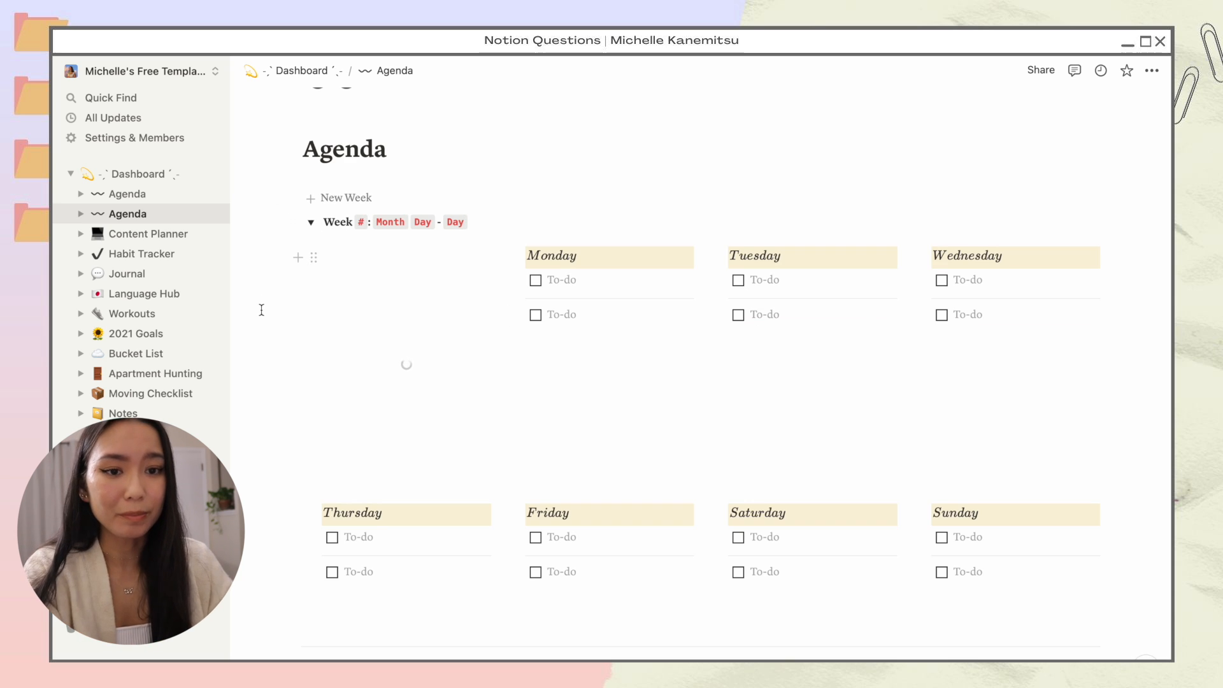
{"action": "key", "text": "Right"}
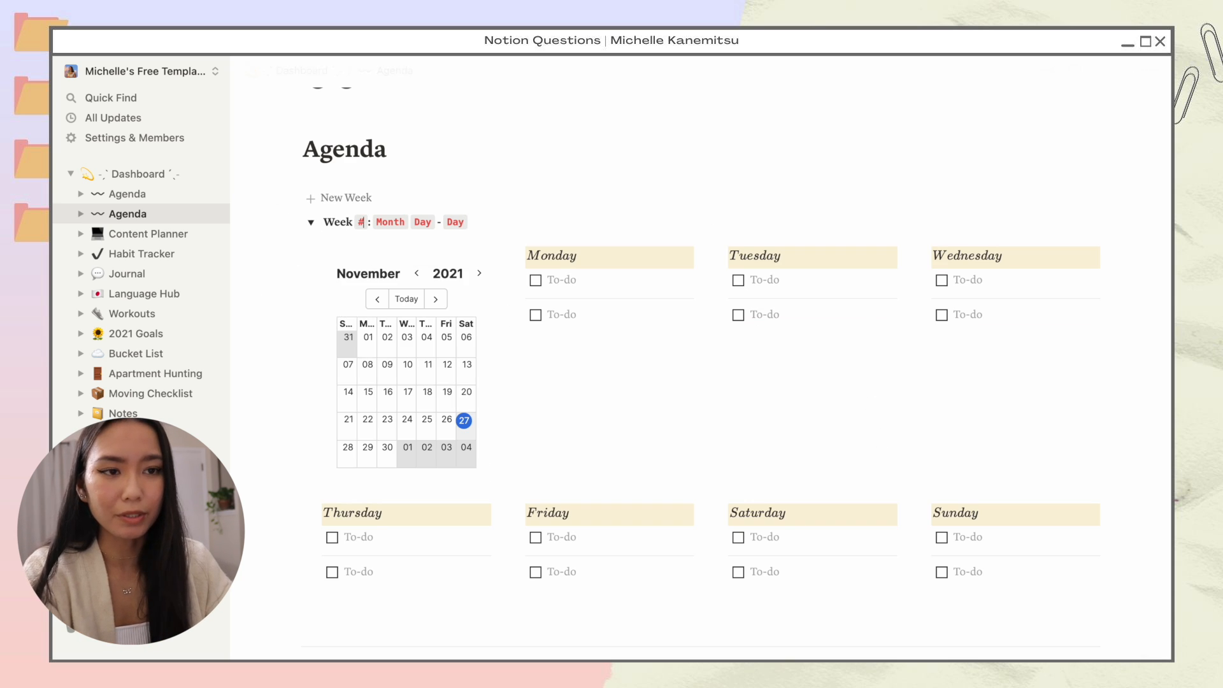
{"action": "key", "text": "BackSpace"}
{"action": "type", "text": "47"}
{"action": "key", "text": "Right"}
{"action": "key", "text": "Right"}
{"action": "key", "text": "shift+super+Right"}
{"action": "type", "text": "Nov"}
{"action": "key", "text": "super+z"}
{"action": "key", "text": "super+shift+z"}
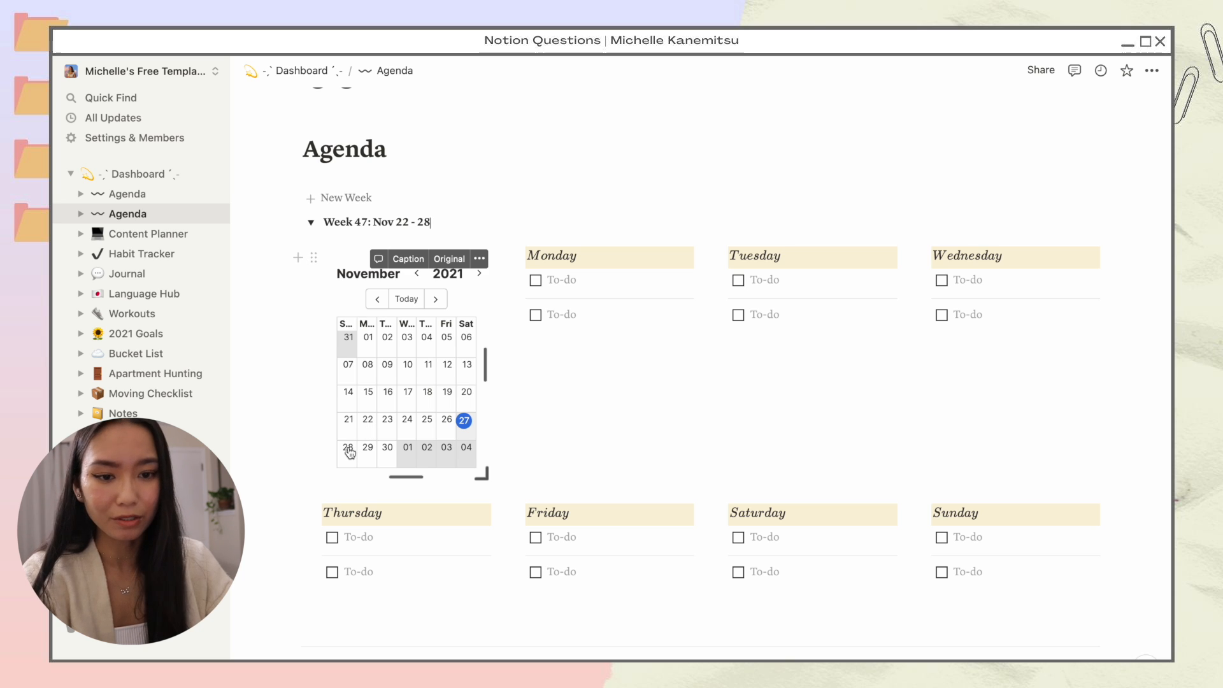
Step: Add to-dos 'film tiktok' under Monday and 'post youtube video' under Wednesday
{"action": "left_click", "coordinate": [611, 281]}
{"action": "type", "text": "film tiktok"}
{"action": "left_click", "coordinate": [984, 312]}
{"action": "type", "text": "post youtu"}
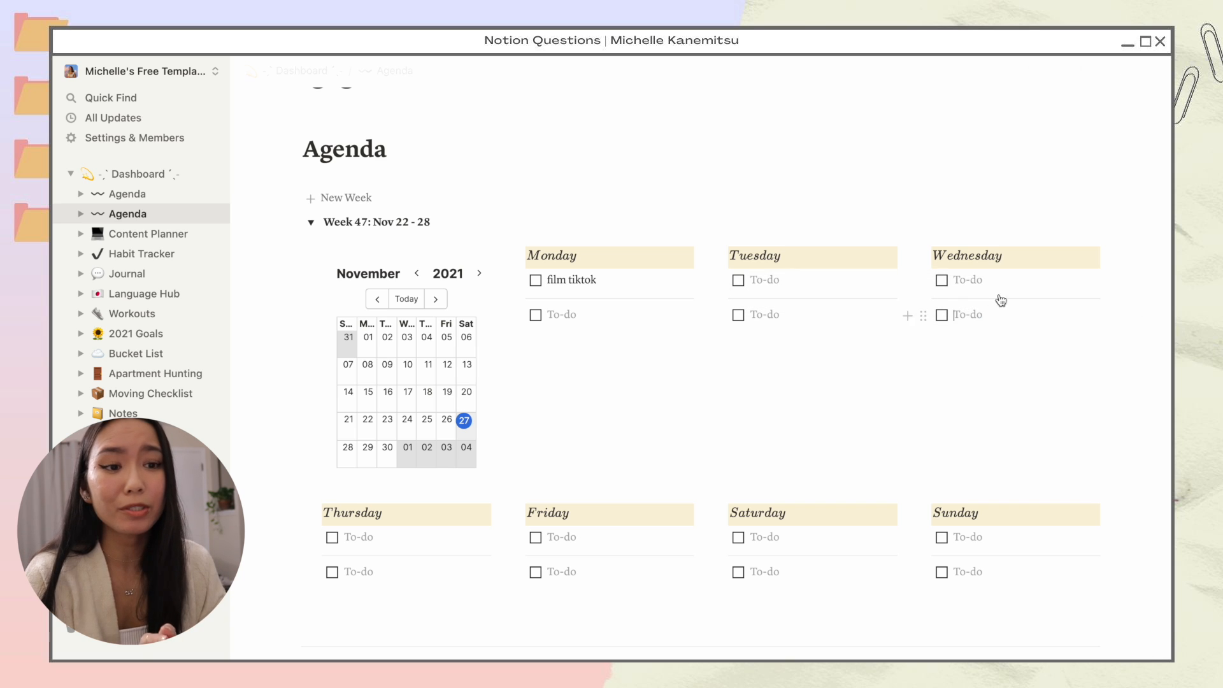
{"action": "left_click", "coordinate": [1001, 281]}
{"action": "type", "text": "post youtube video"}
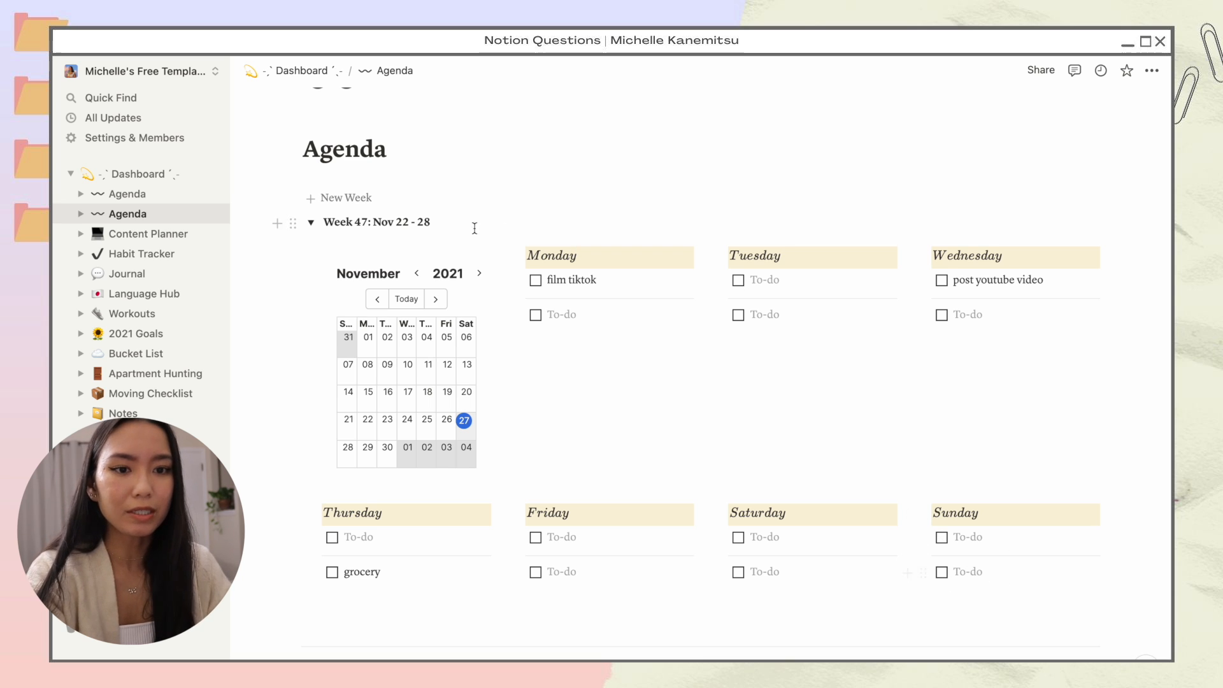
Step: Add Week 48: Nov 29 - Dec 5, then collapse Week 47 and drag it to Archive
{"action": "left_click", "coordinate": [387, 200]}
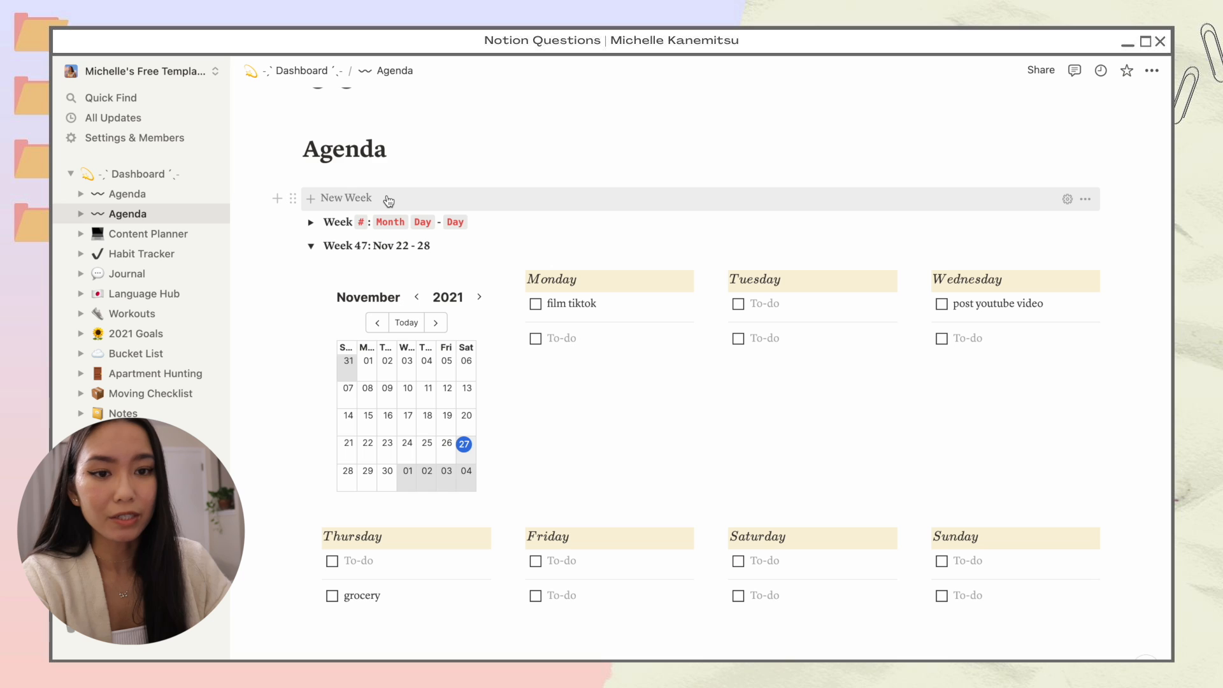
{"action": "double_click", "coordinate": [361, 222]}
{"action": "type", "text": "48"}
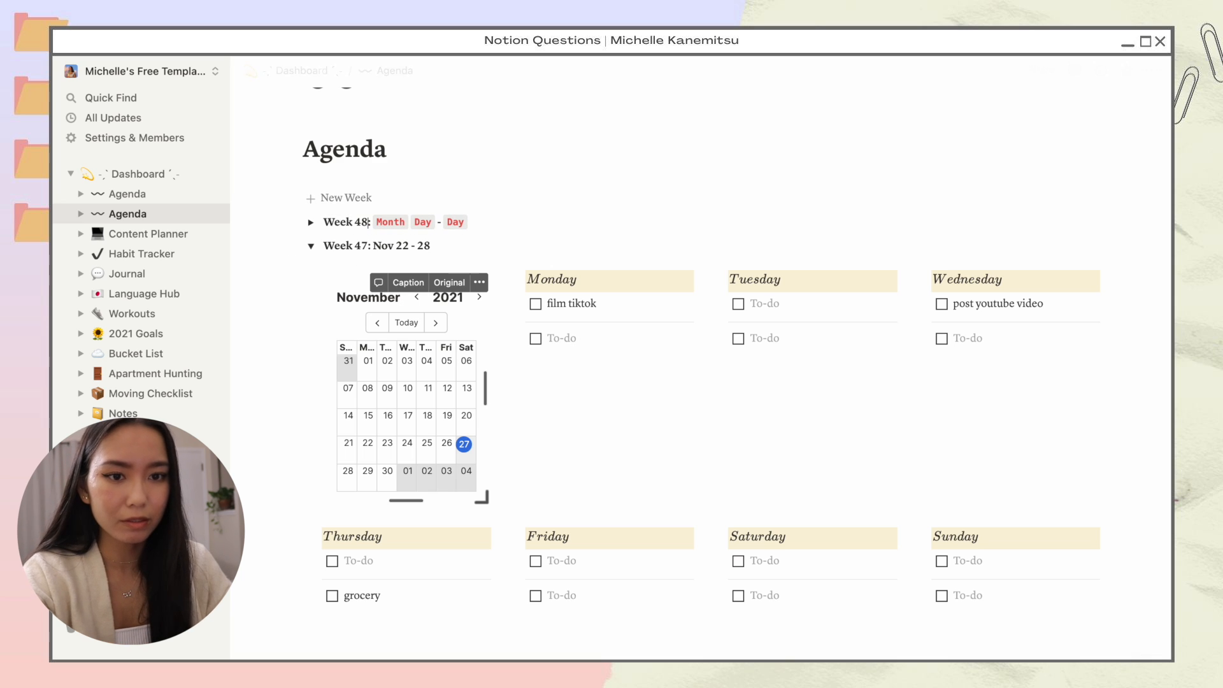
{"action": "key", "text": "shift+End"}
{"action": "type", "text": "No"}
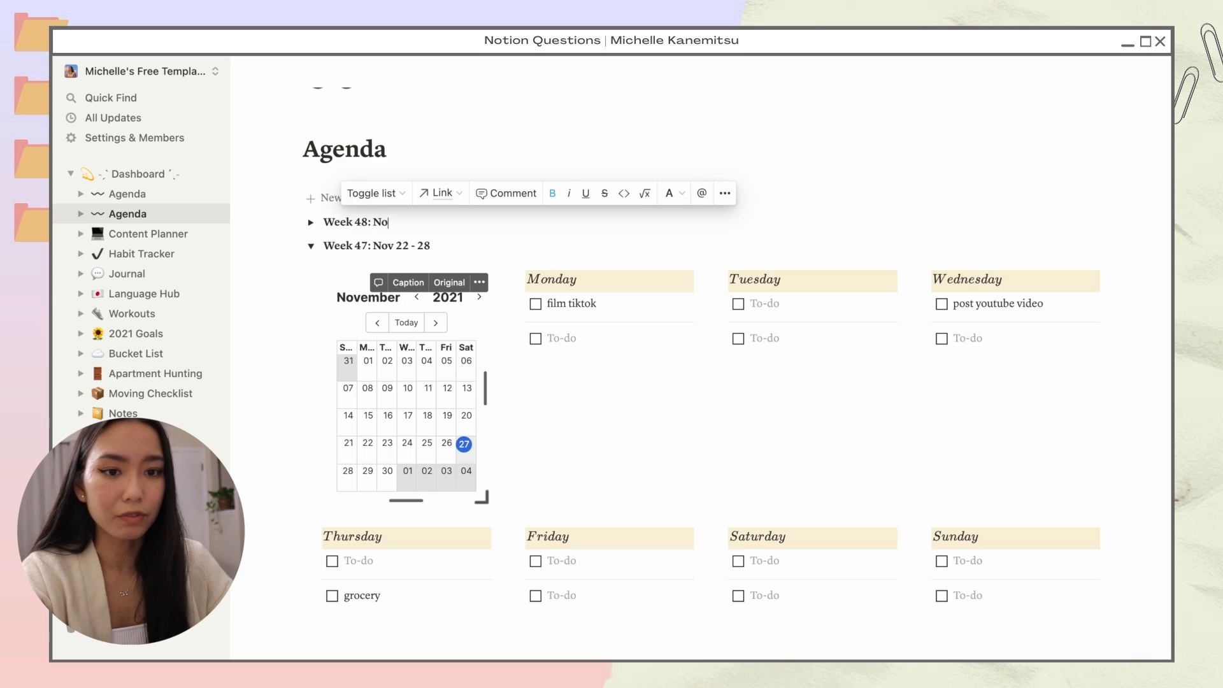
{"action": "type", "text": "v 29 - Dec"}
{"action": "left_click", "coordinate": [436, 323]}
{"action": "left_click", "coordinate": [377, 323]}
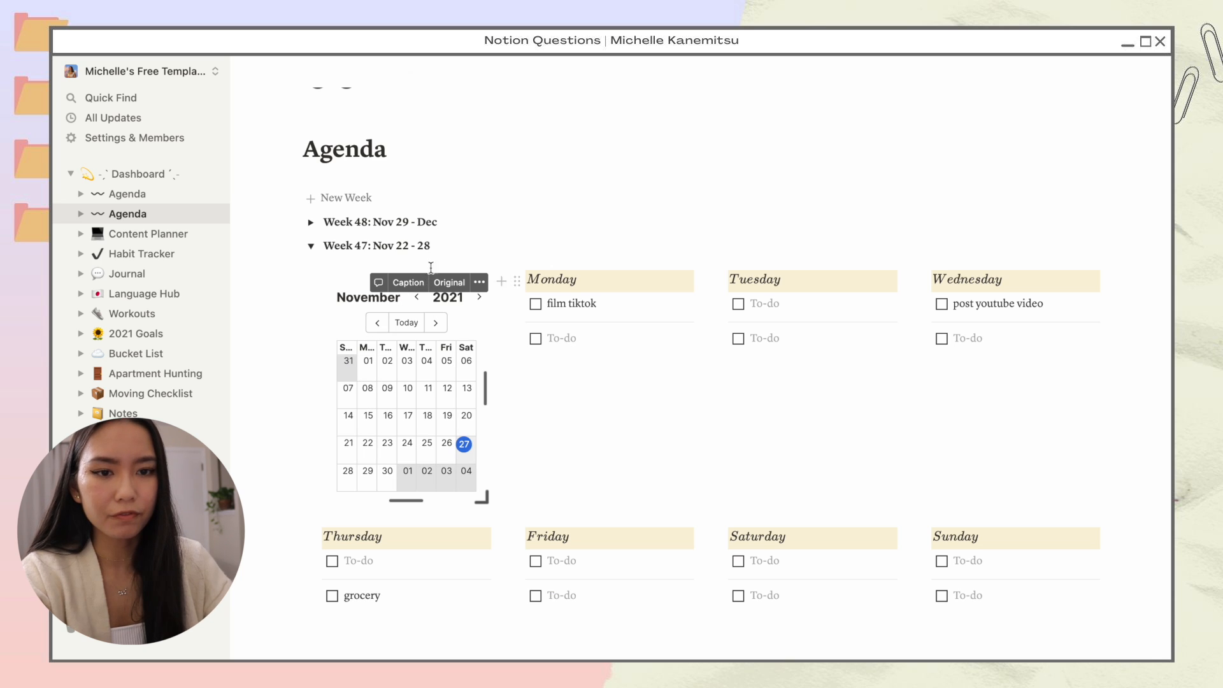
{"action": "left_click", "coordinate": [447, 223]}
{"action": "type", "text": "5"}
{"action": "left_click", "coordinate": [311, 245]}
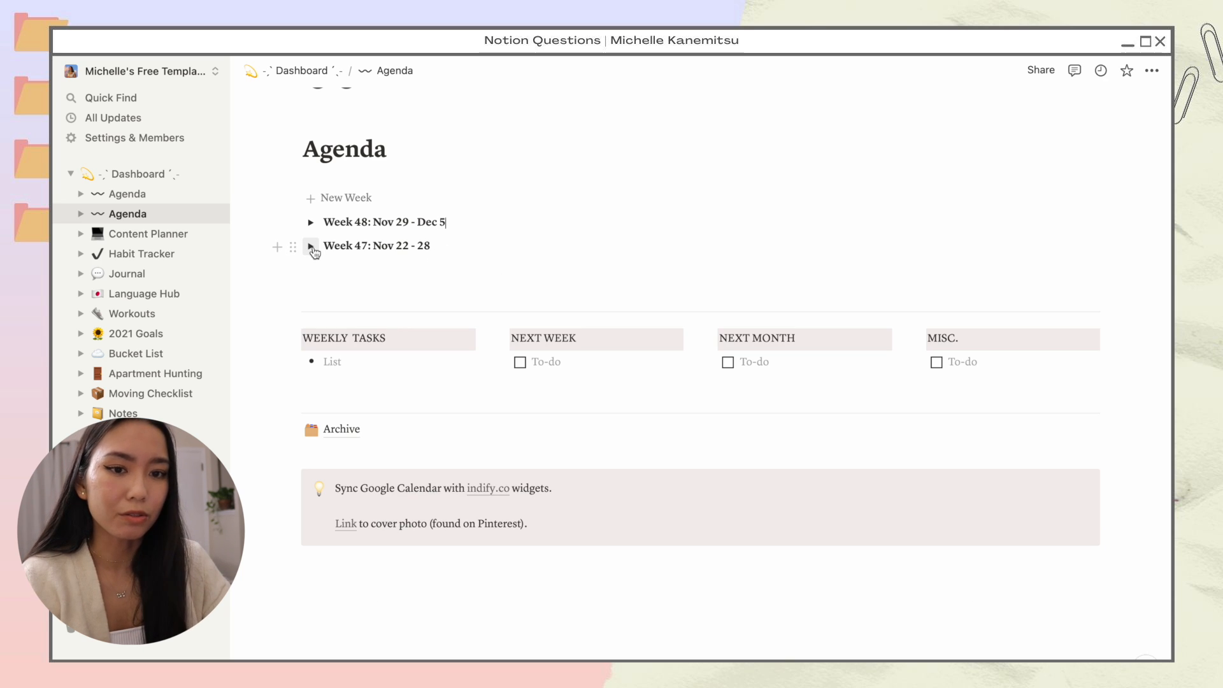
{"action": "left_click_drag", "start_coordinate": [292, 246], "coordinate": [343, 425]}
Step: Open the Archive page and expand Week 47: Nov 22 - 28 to check its to-dos
{"action": "left_click", "coordinate": [344, 405]}
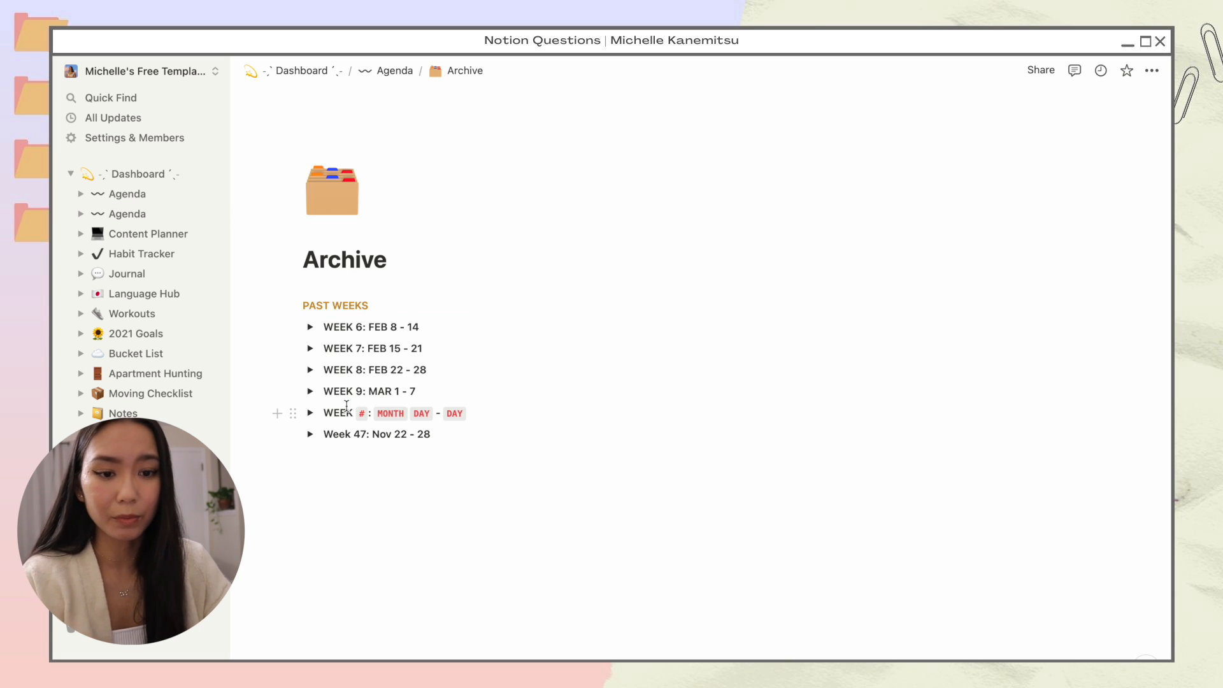
{"action": "left_click", "coordinate": [310, 433]}
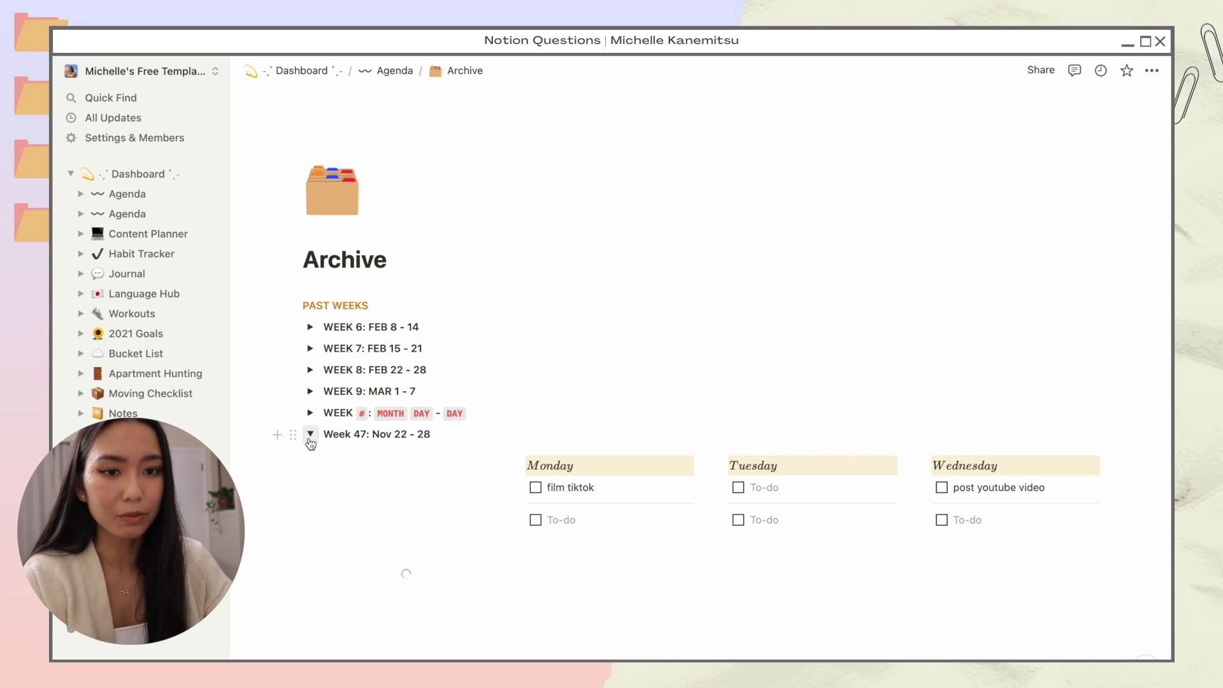
{"action": "scroll", "coordinate": [276, 475], "scroll_direction": "down", "scroll_amount": 3}
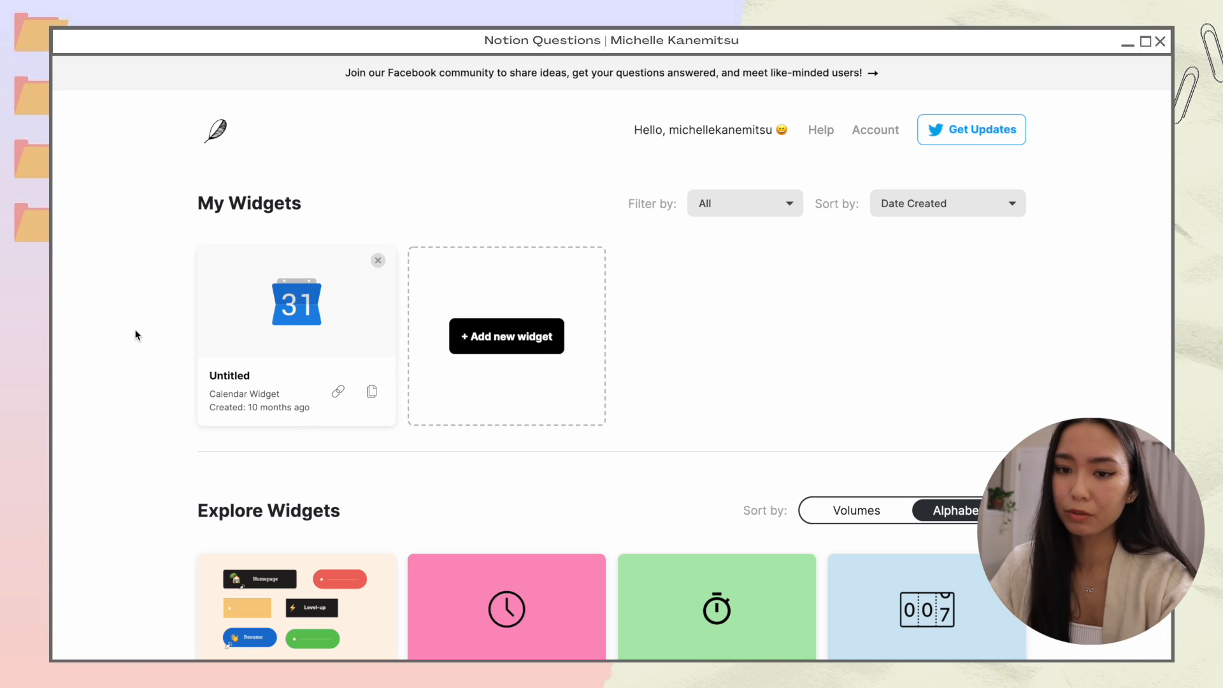
Step: Create a new Google Calendar widget from Indify's Explore Widgets list
{"action": "scroll", "coordinate": [136, 335], "scroll_direction": "down", "scroll_amount": 6}
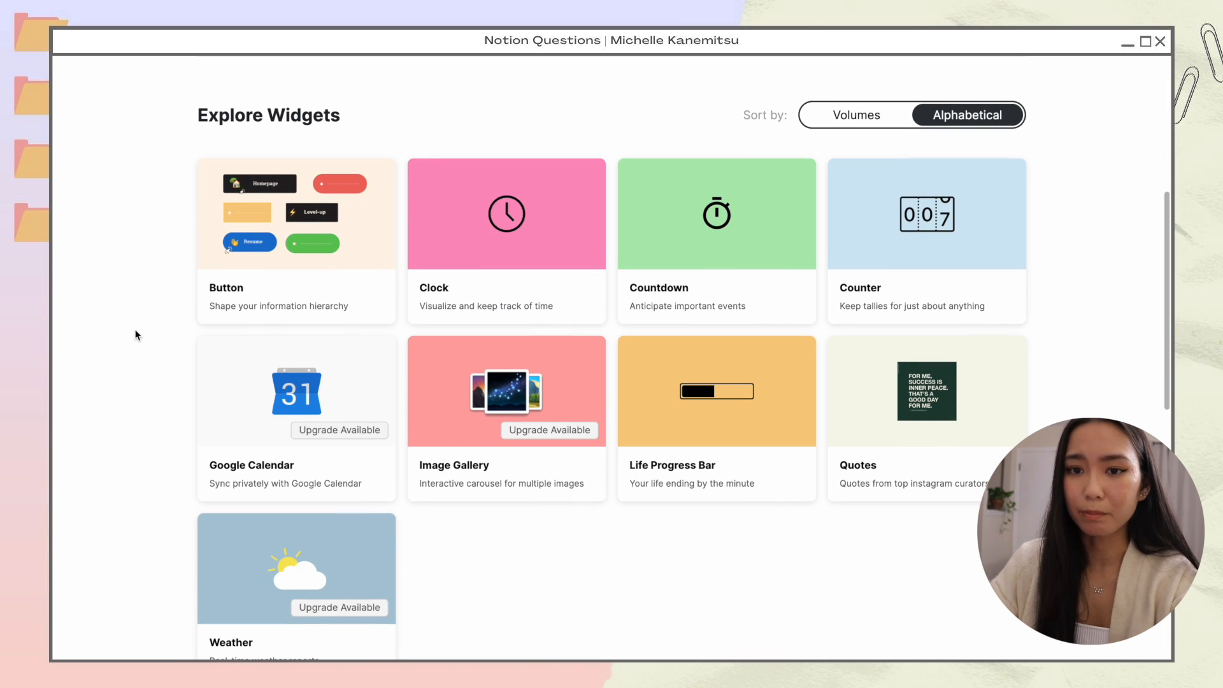
{"action": "mouse_move", "coordinate": [317, 243]}
{"action": "mouse_move", "coordinate": [712, 308]}
{"action": "mouse_move", "coordinate": [322, 418]}
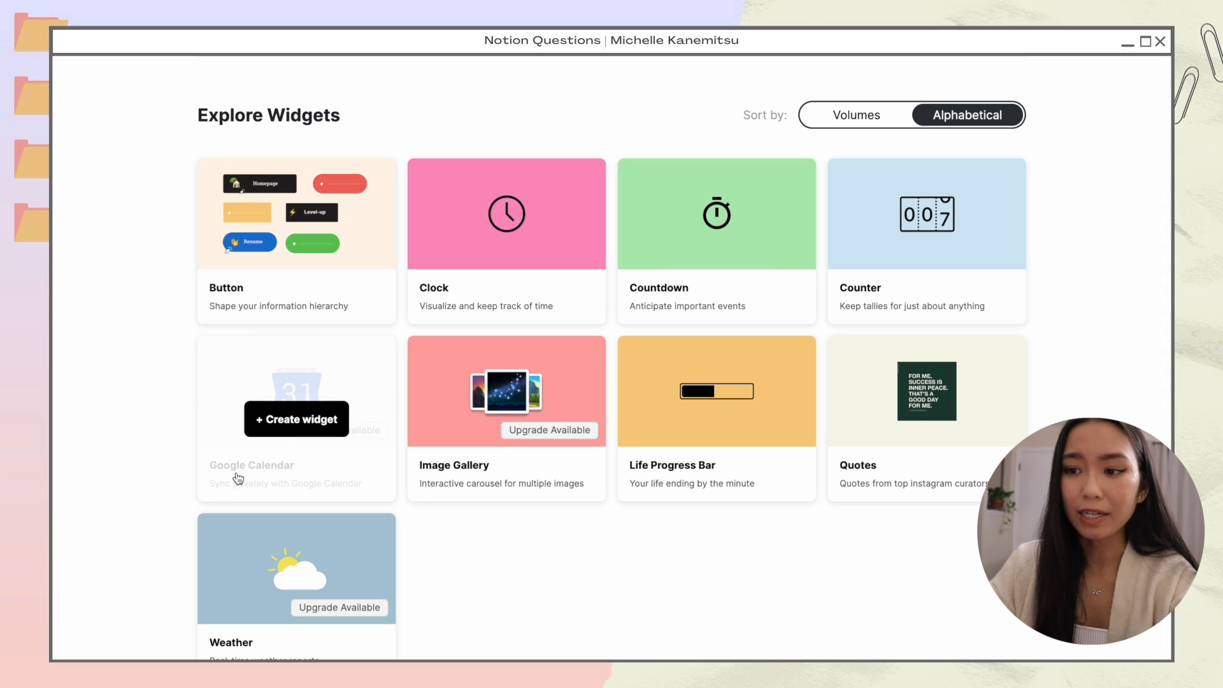
{"action": "left_click", "coordinate": [306, 428]}
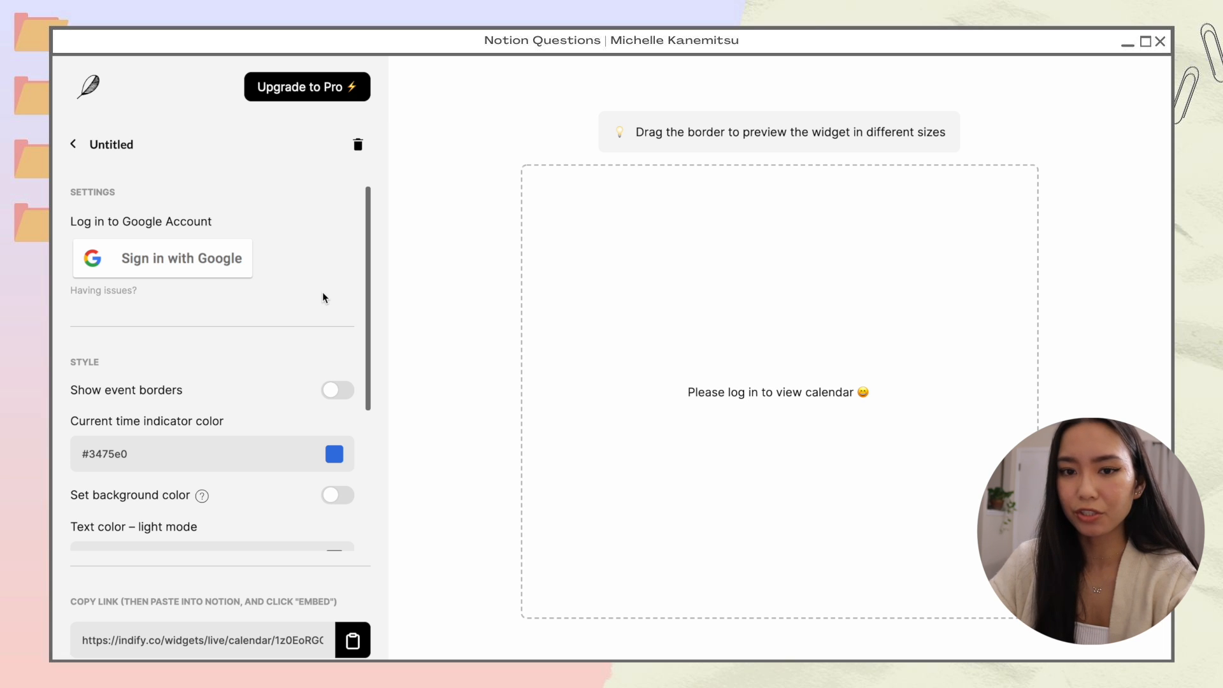
Step: Sign the widget in with the Google account and grant Indify access
{"action": "left_click", "coordinate": [162, 271]}
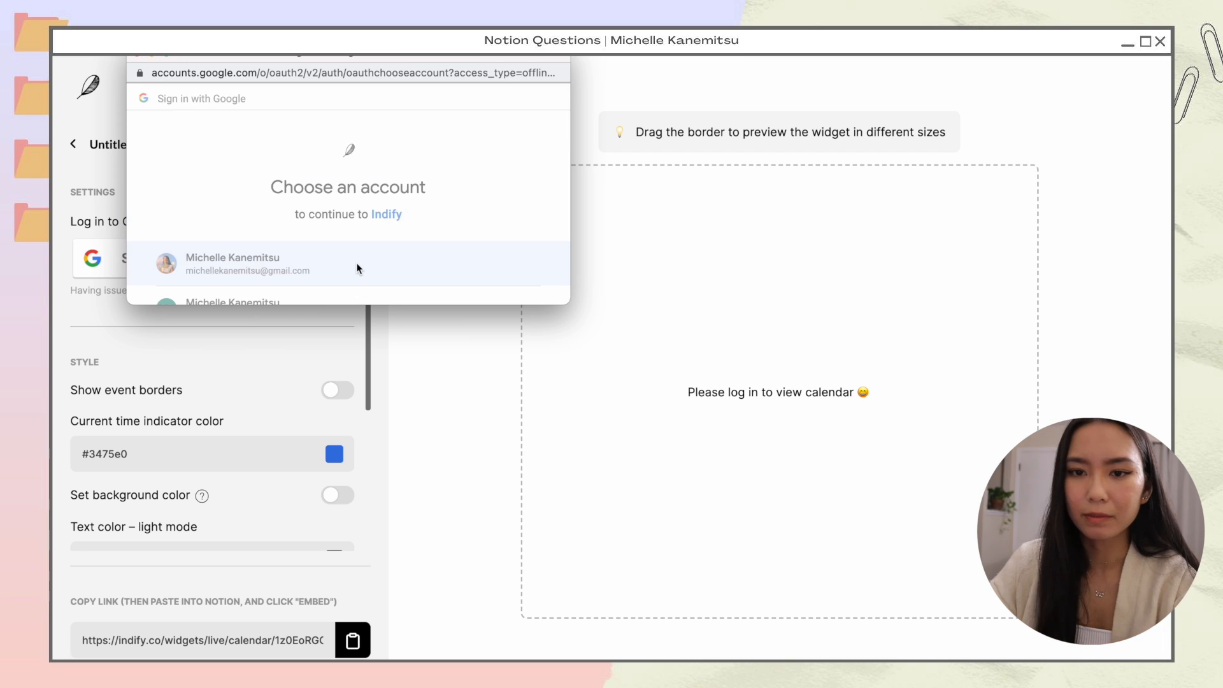
{"action": "left_click", "coordinate": [357, 263]}
{"action": "scroll", "coordinate": [423, 214], "scroll_direction": "down", "scroll_amount": 10}
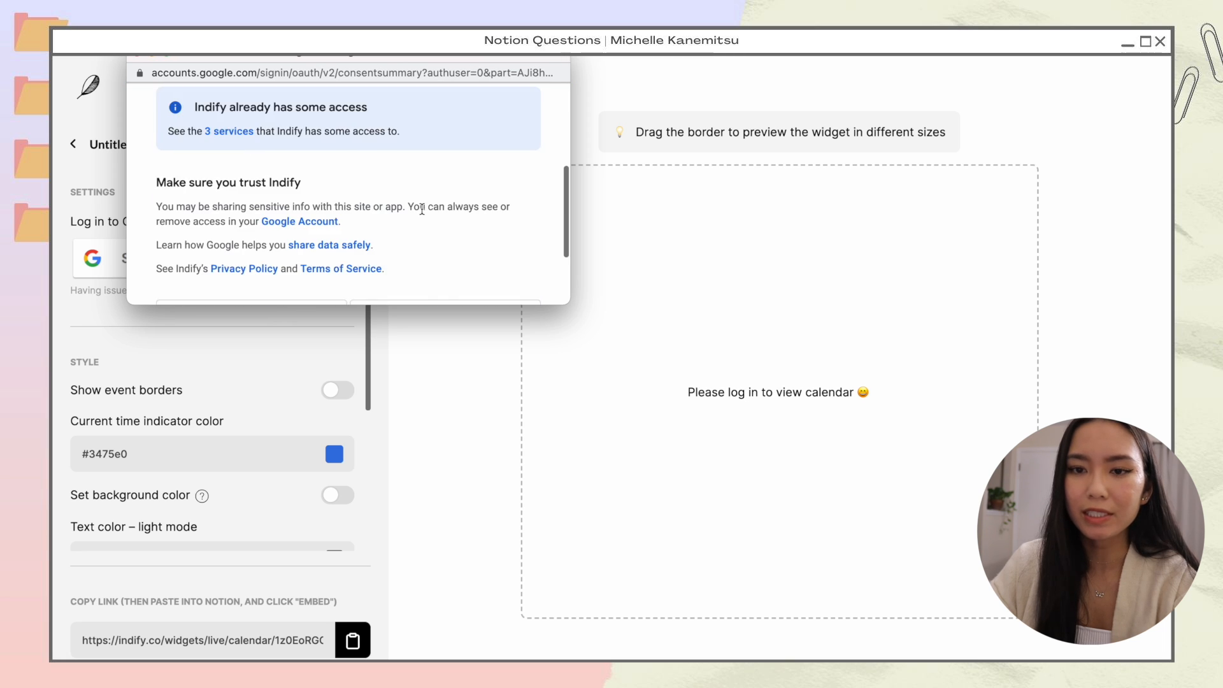
{"action": "left_click", "coordinate": [454, 210]}
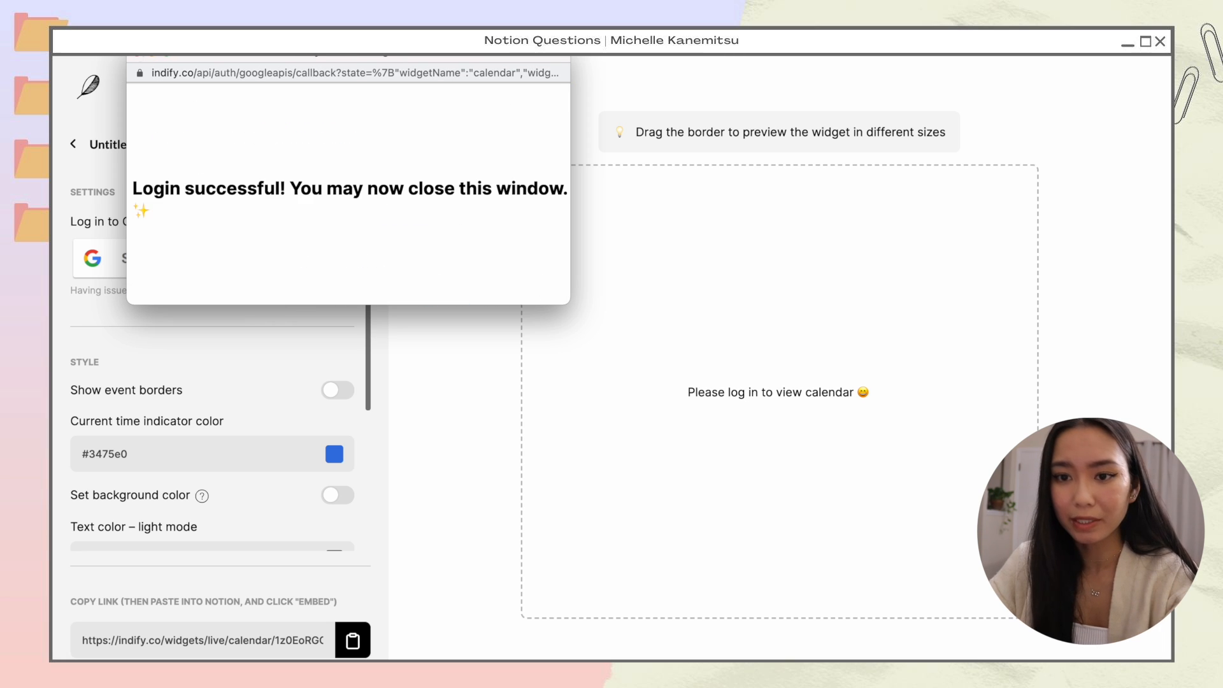
{"action": "left_click", "coordinate": [137, 58]}
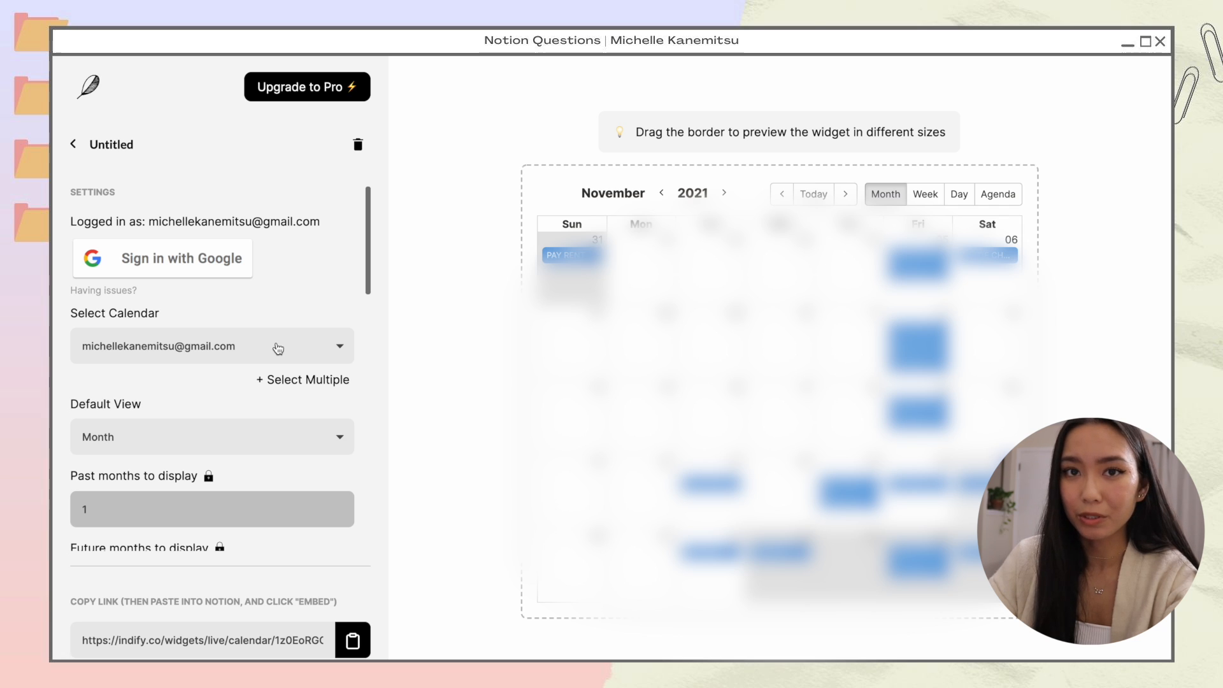
Step: Select the Notion calendar as the one the widget displays
{"action": "left_click", "coordinate": [266, 349]}
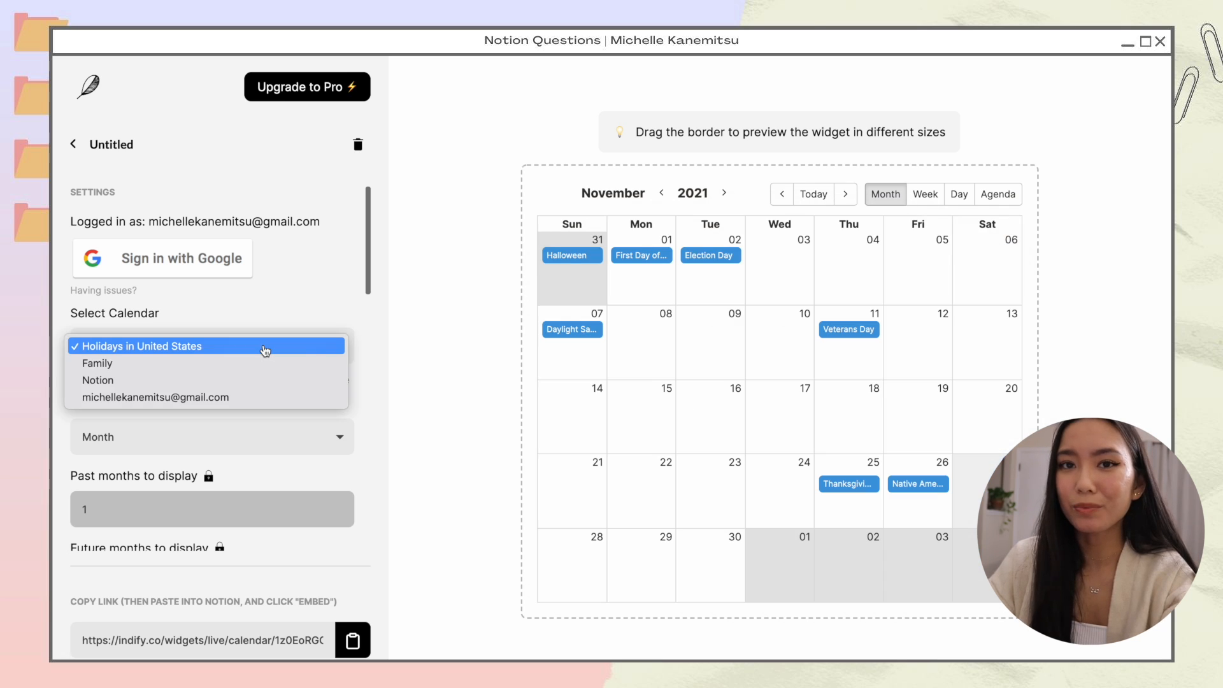
{"action": "left_click", "coordinate": [248, 379]}
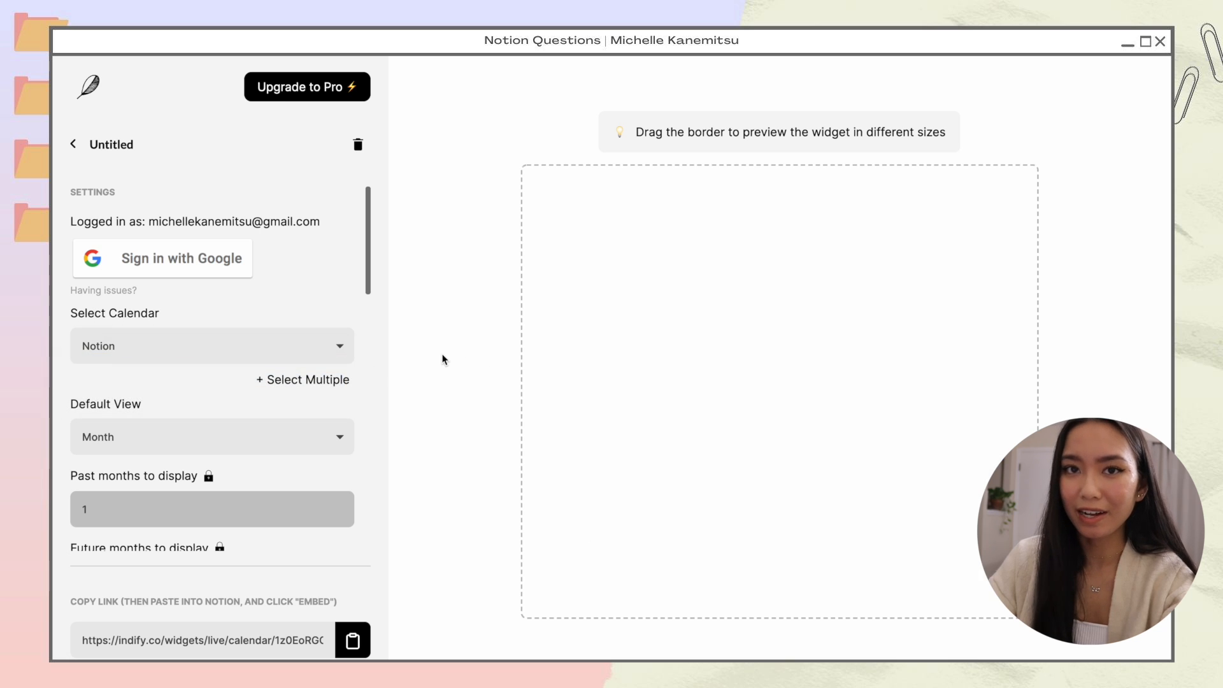
{"action": "left_click", "coordinate": [211, 361]}
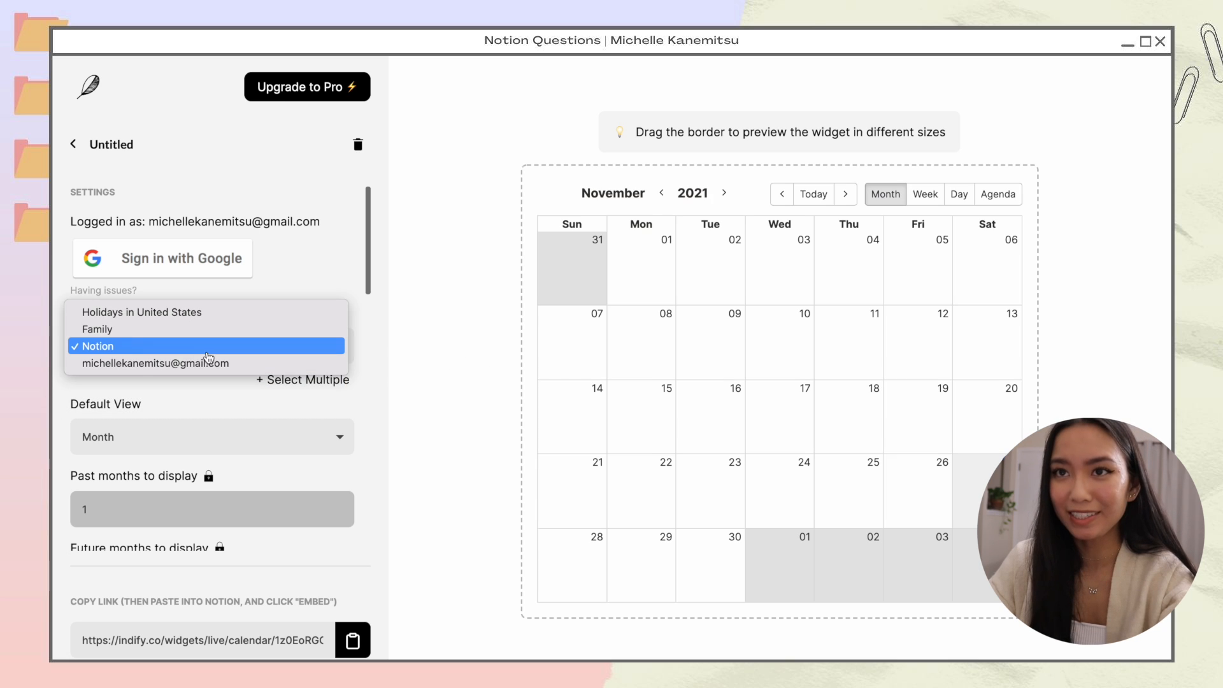
{"action": "left_click", "coordinate": [175, 352]}
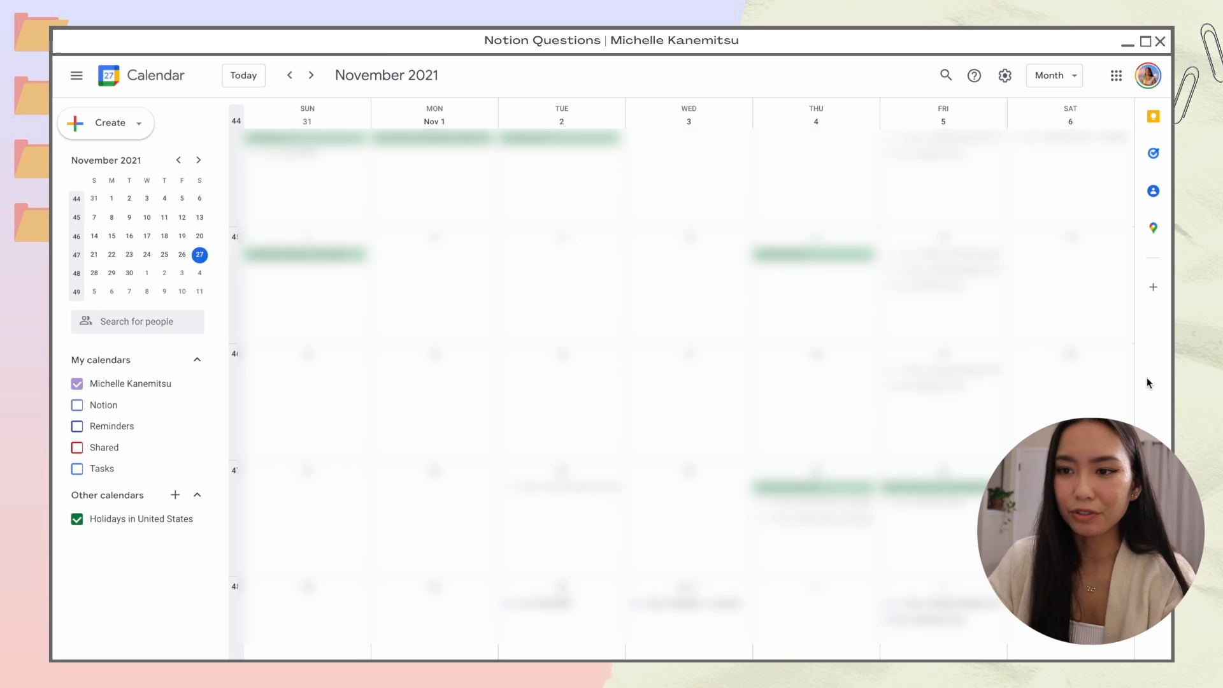
Step: Create a new Google calendar named Notion 2 from Settings
{"action": "left_click", "coordinate": [1005, 77]}
{"action": "left_click", "coordinate": [1019, 112]}
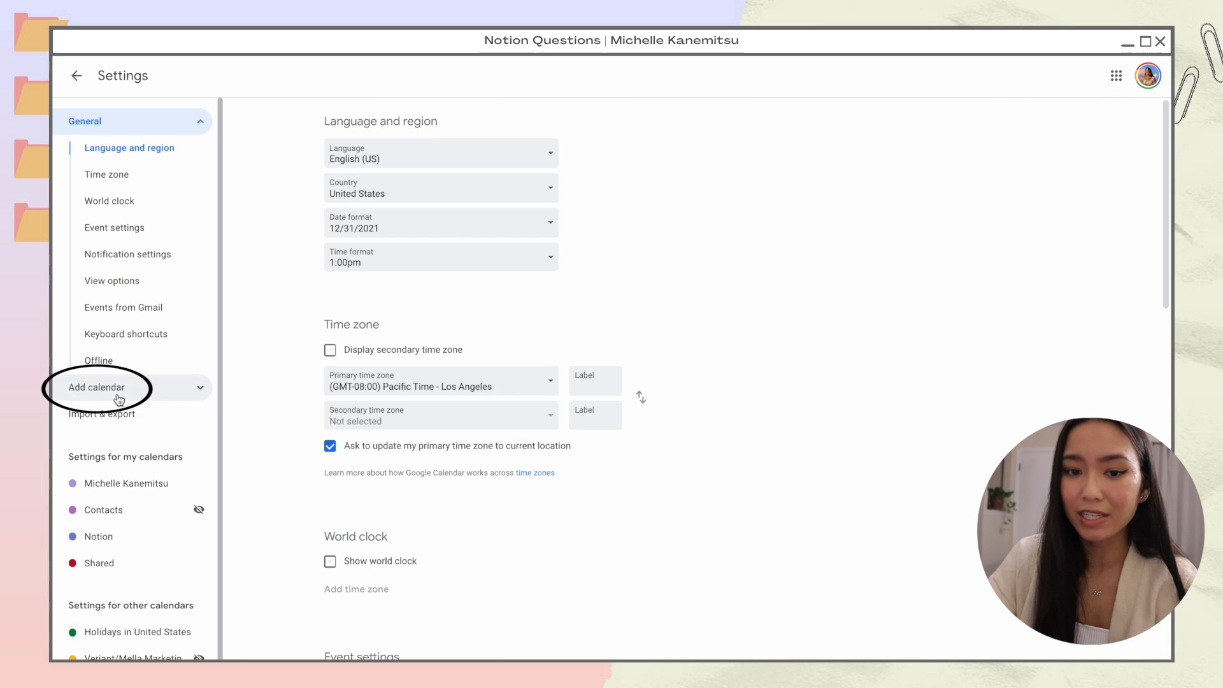
{"action": "left_click", "coordinate": [150, 396]}
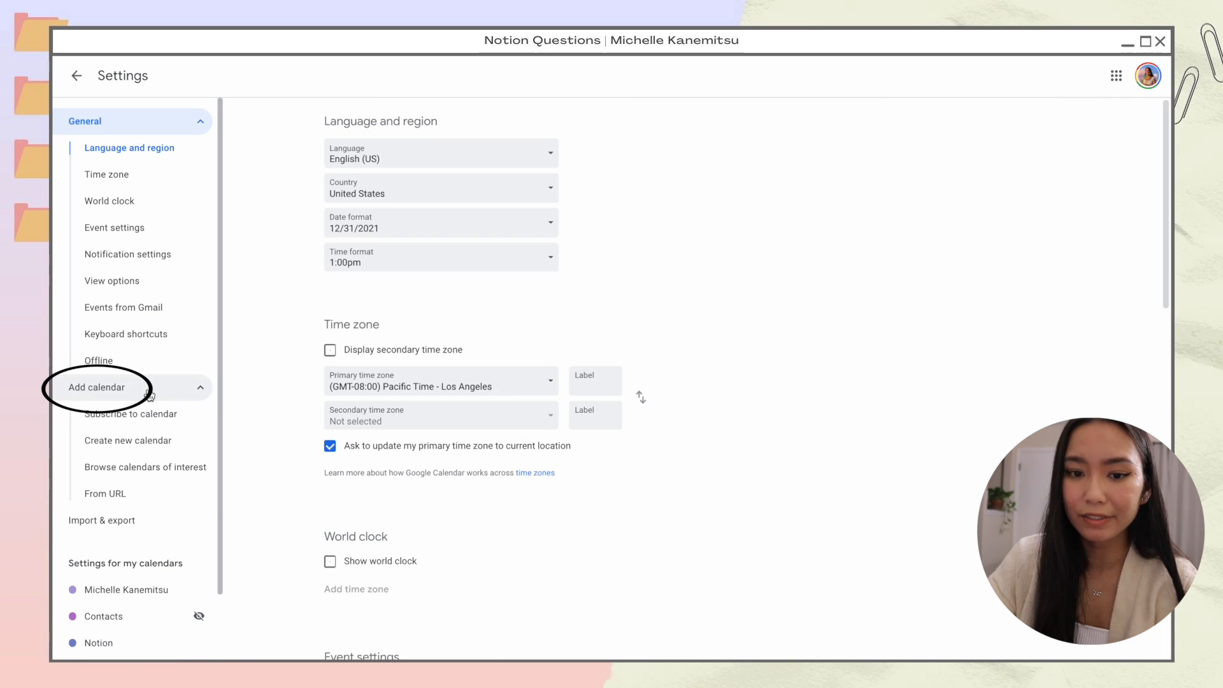
{"action": "left_click", "coordinate": [150, 441]}
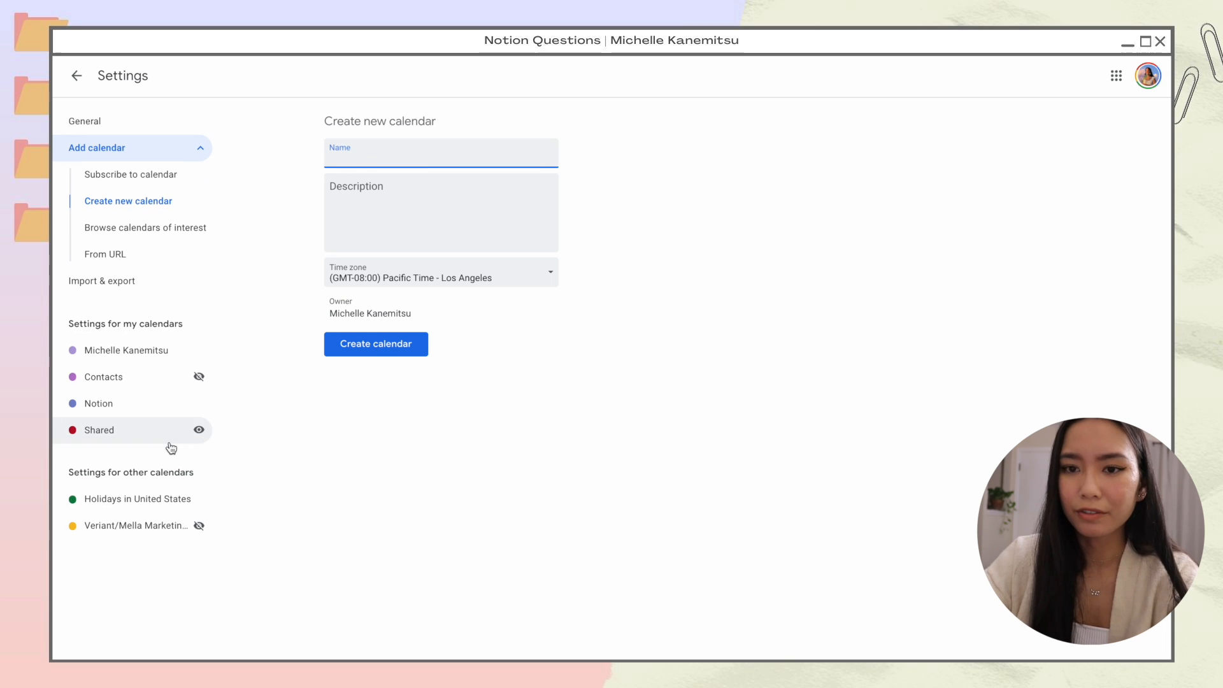
{"action": "type", "text": "Notion"}
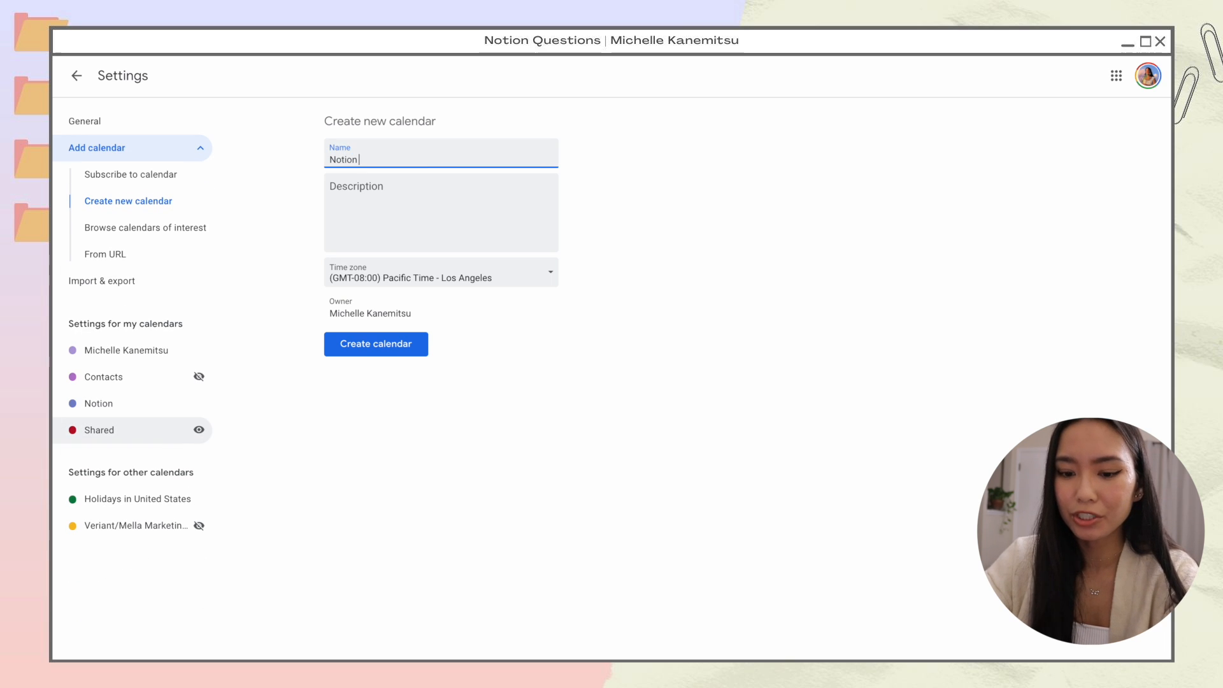
{"action": "type", "text": " 2"}
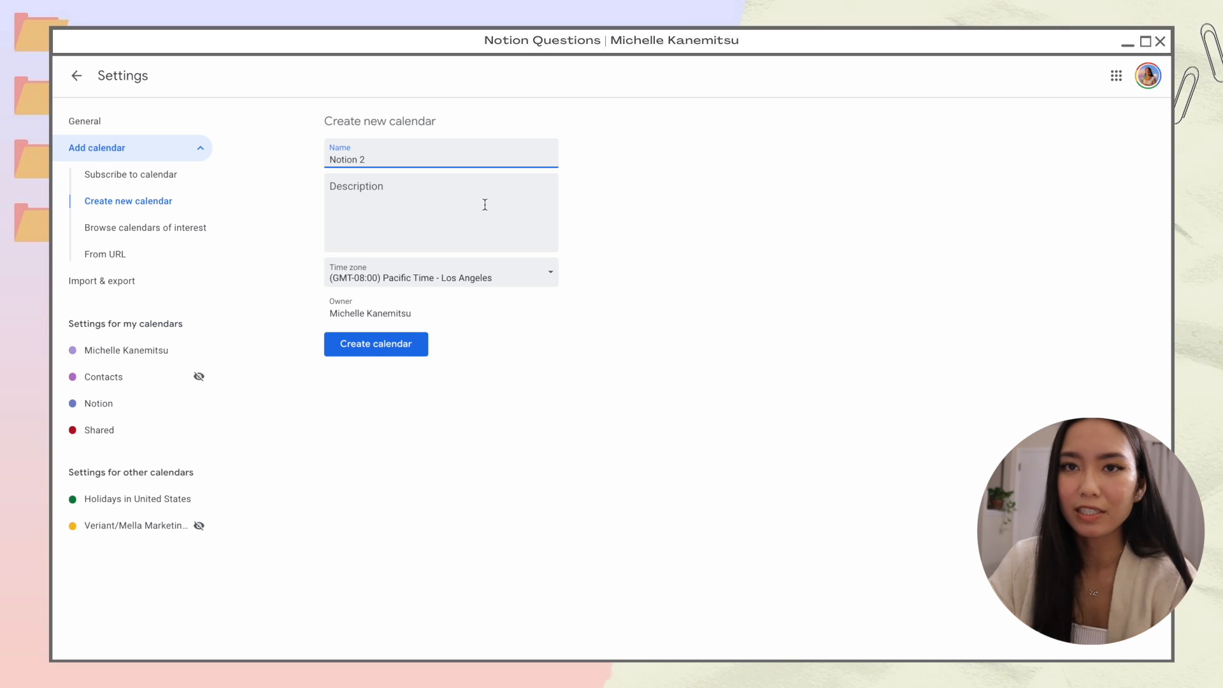
{"action": "left_click", "coordinate": [374, 345]}
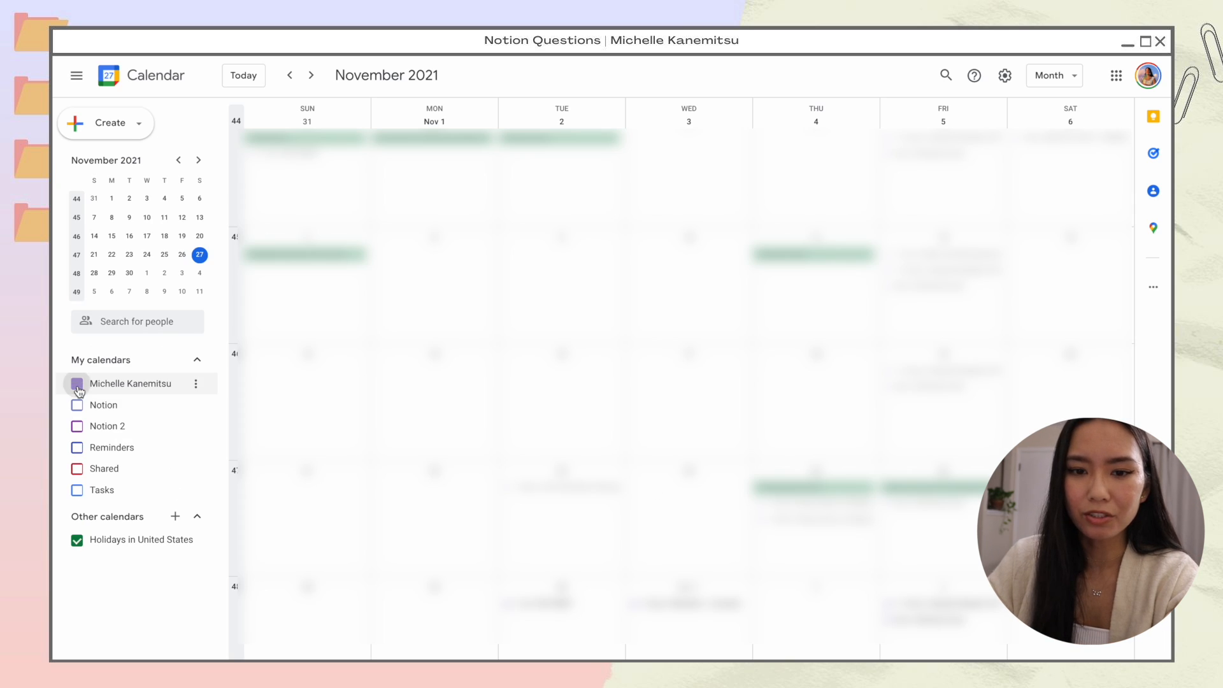
Step: Hide the personal and holiday calendars and show only Notion 2's events
{"action": "left_click", "coordinate": [77, 384]}
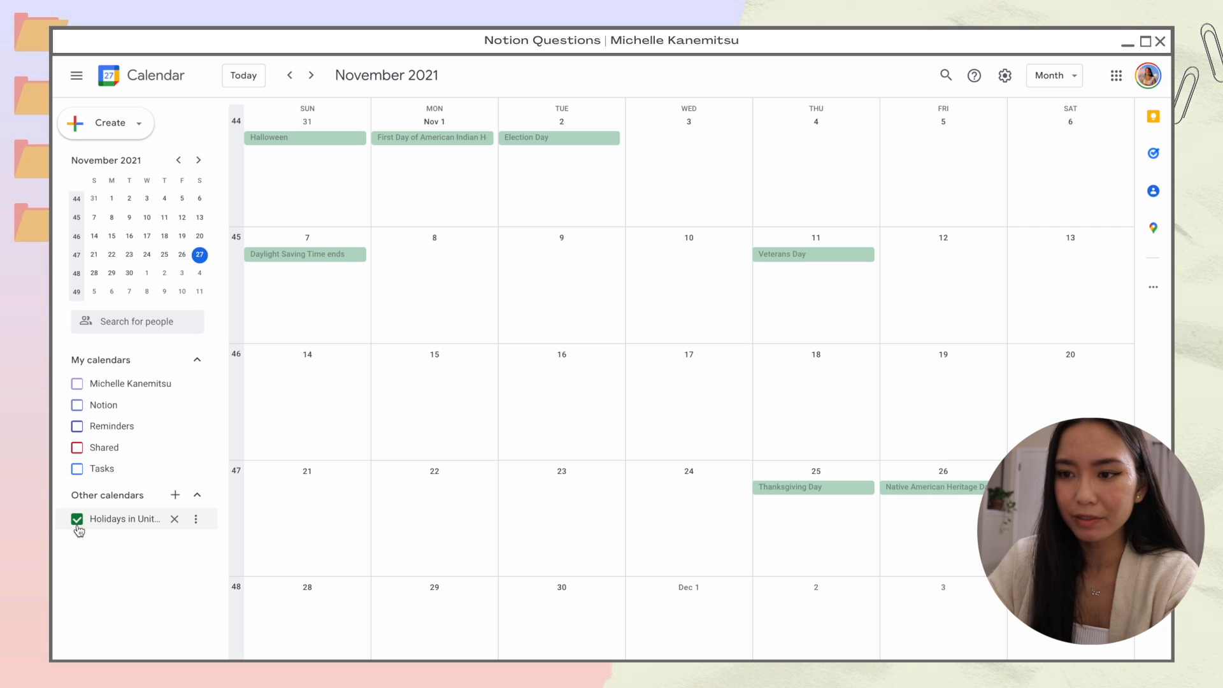
{"action": "left_click", "coordinate": [77, 519]}
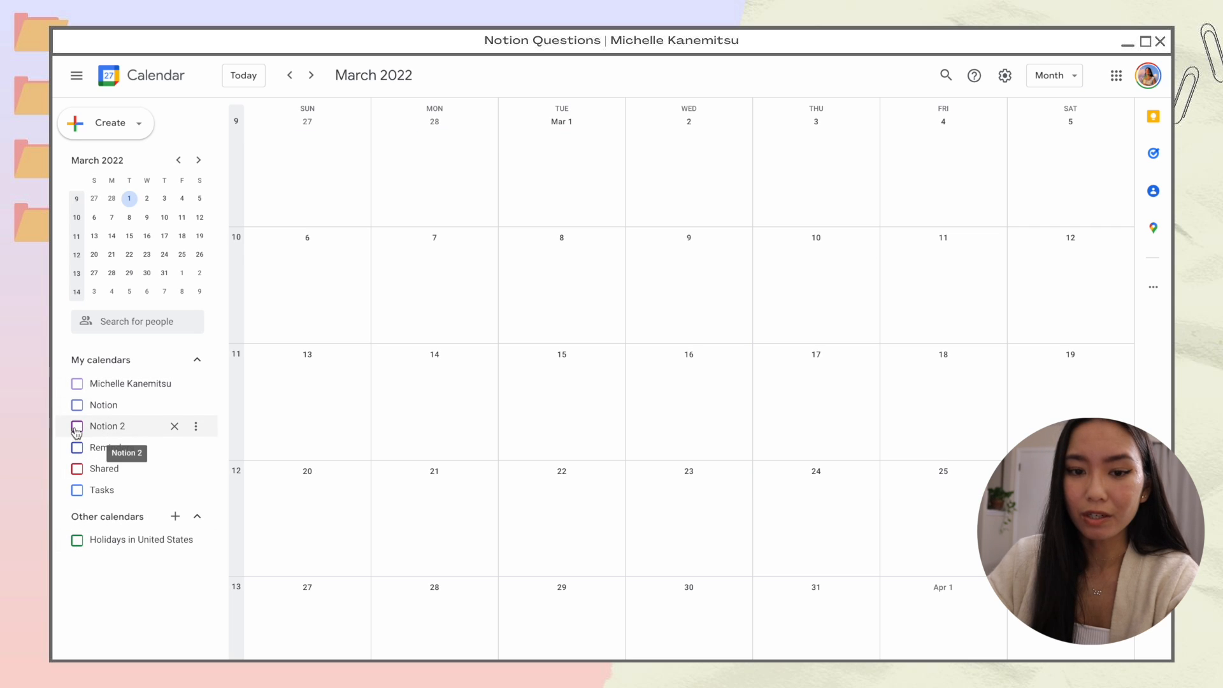
{"action": "left_click", "coordinate": [75, 430]}
{"action": "left_click", "coordinate": [243, 78]}
{"action": "key", "text": "n"}
{"action": "key", "text": "n"}
{"action": "key", "text": "n"}
{"action": "key", "text": "n"}
{"action": "key", "text": "n"}
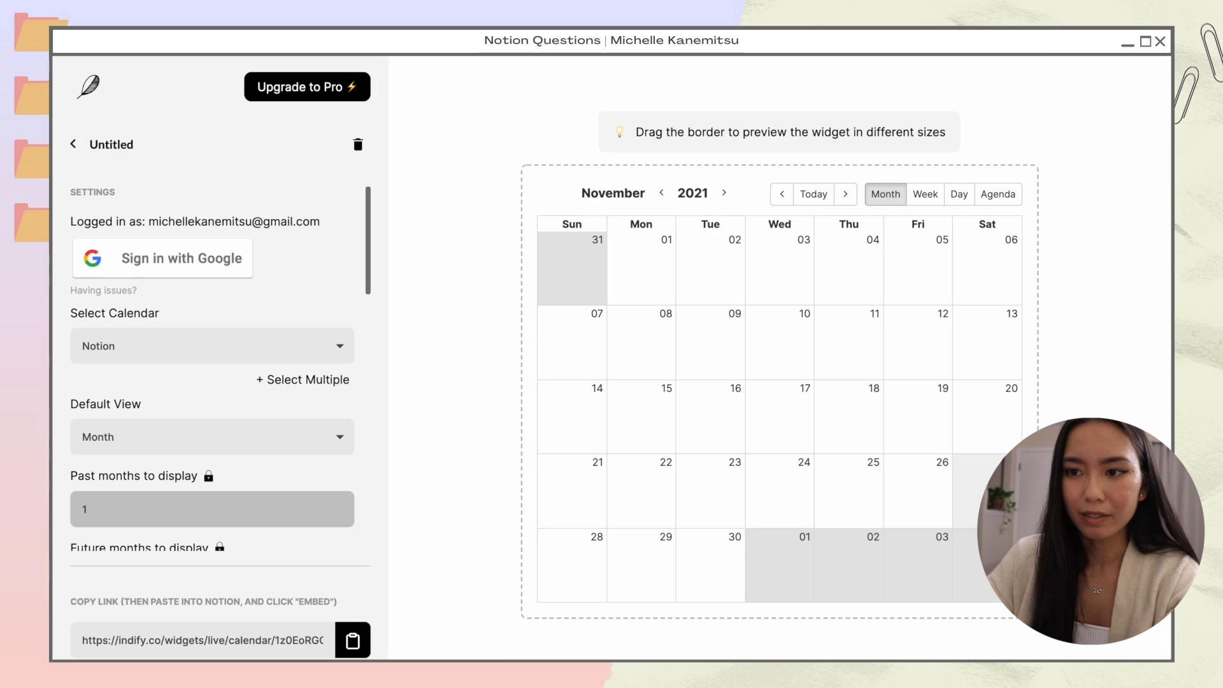
Step: Switch the widget to the Notion 2 calendar, with the preview on November 2021
{"action": "left_click", "coordinate": [169, 346]}
{"action": "left_click", "coordinate": [170, 348]}
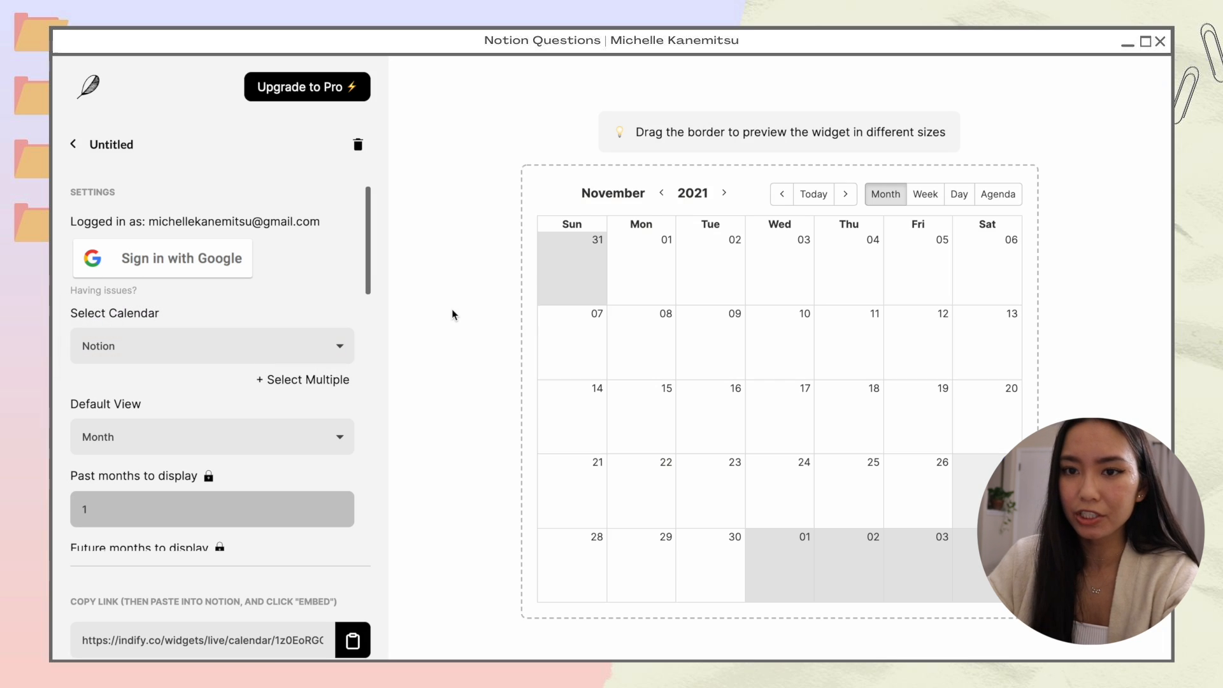
{"action": "left_click", "coordinate": [266, 350]}
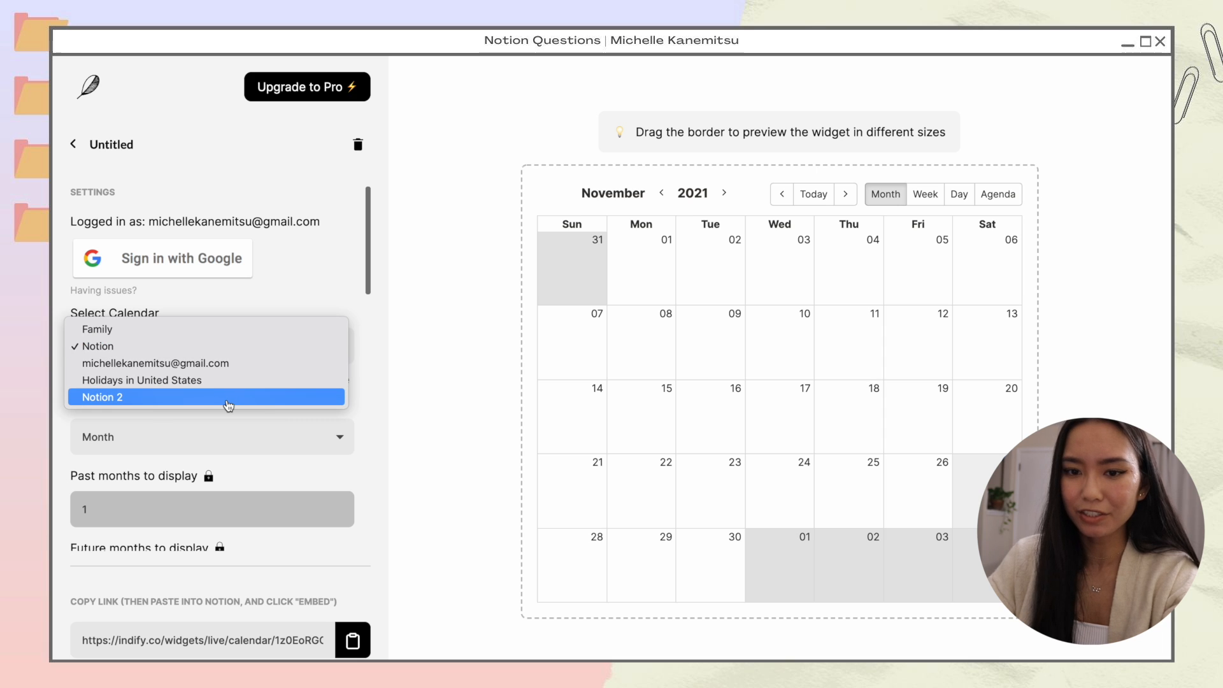
{"action": "left_click", "coordinate": [229, 406]}
{"action": "left_click", "coordinate": [661, 192]}
{"action": "left_click", "coordinate": [661, 192]}
{"action": "left_click", "coordinate": [846, 194]}
{"action": "left_click", "coordinate": [782, 193]}
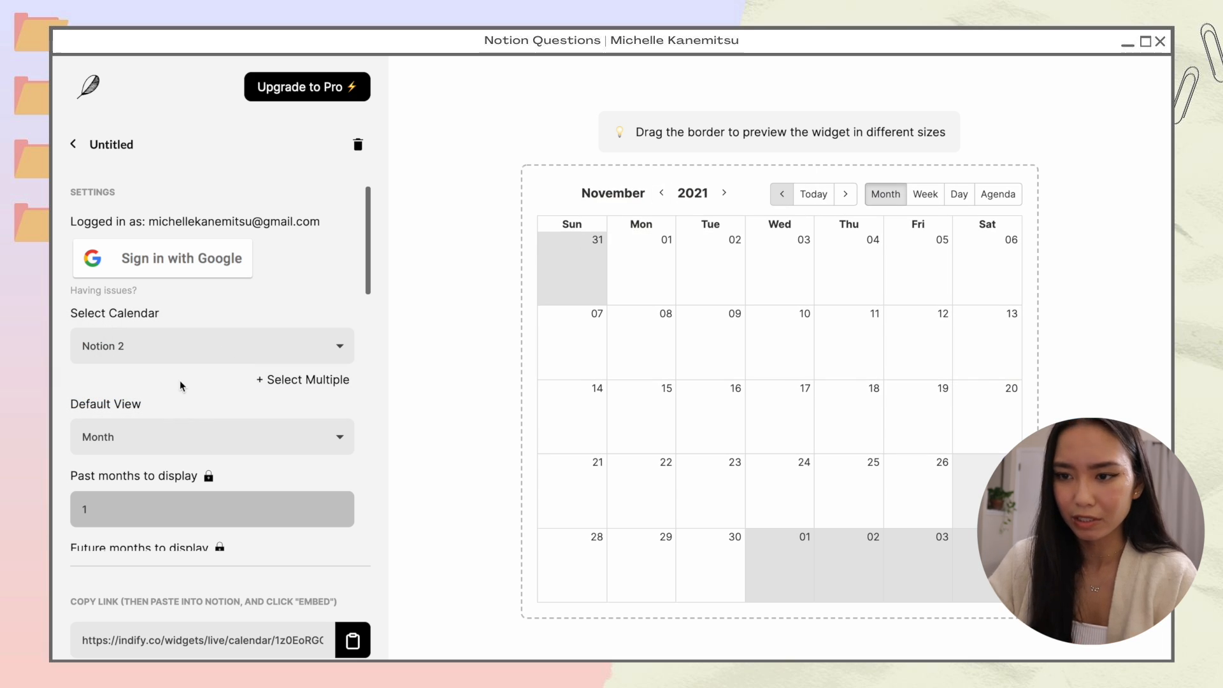
Step: Turn on Hide view selector to remove the month/week/day options
{"action": "scroll", "coordinate": [212, 249], "scroll_direction": "down", "scroll_amount": 3}
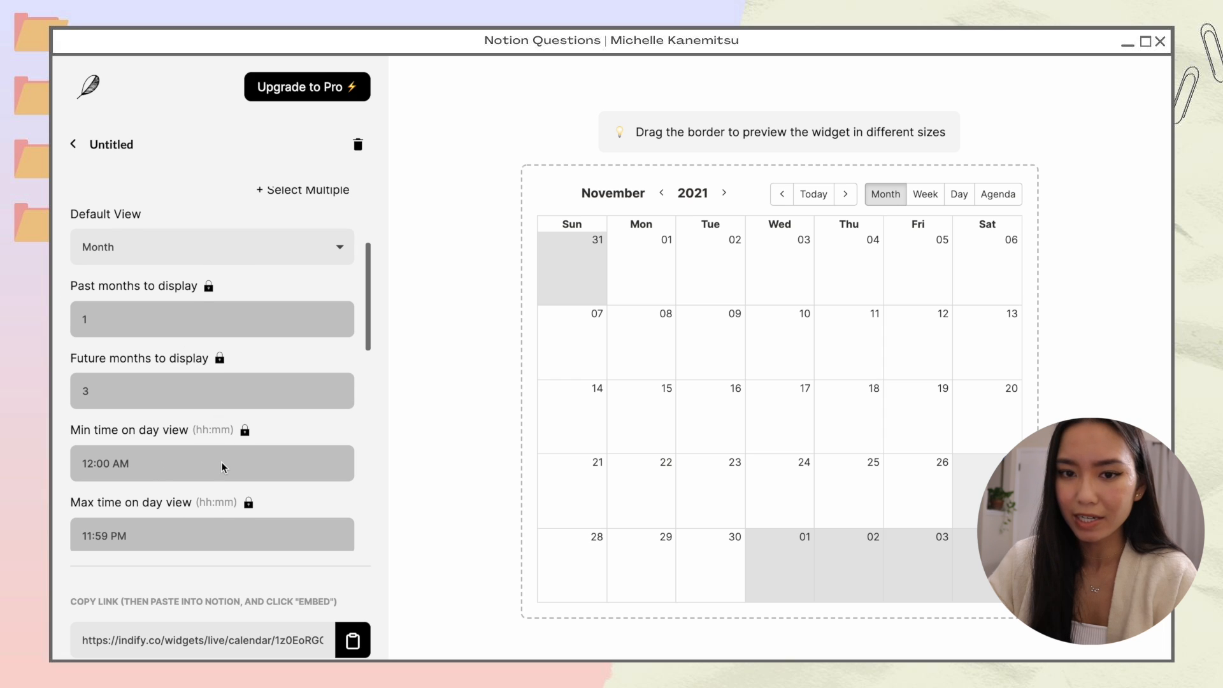
{"action": "scroll", "coordinate": [221, 461], "scroll_direction": "down", "scroll_amount": 3}
{"action": "scroll", "coordinate": [289, 275], "scroll_direction": "up", "scroll_amount": 3}
{"action": "scroll", "coordinate": [289, 275], "scroll_direction": "down", "scroll_amount": 6}
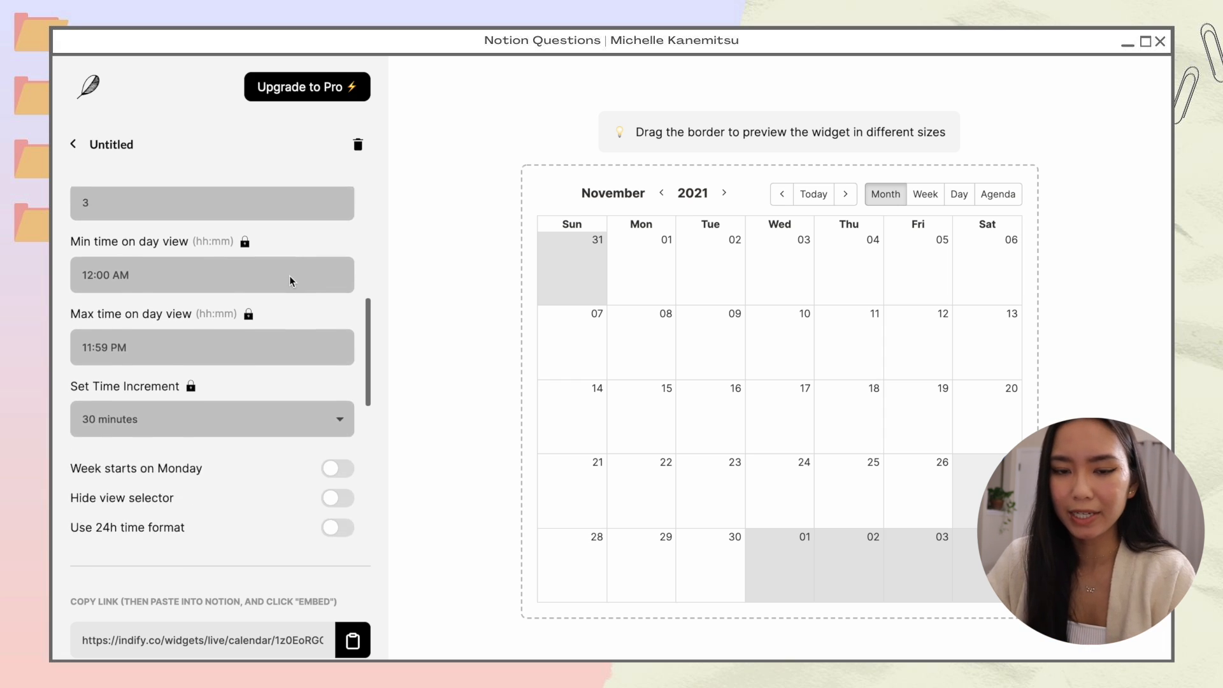
{"action": "left_click", "coordinate": [336, 279]}
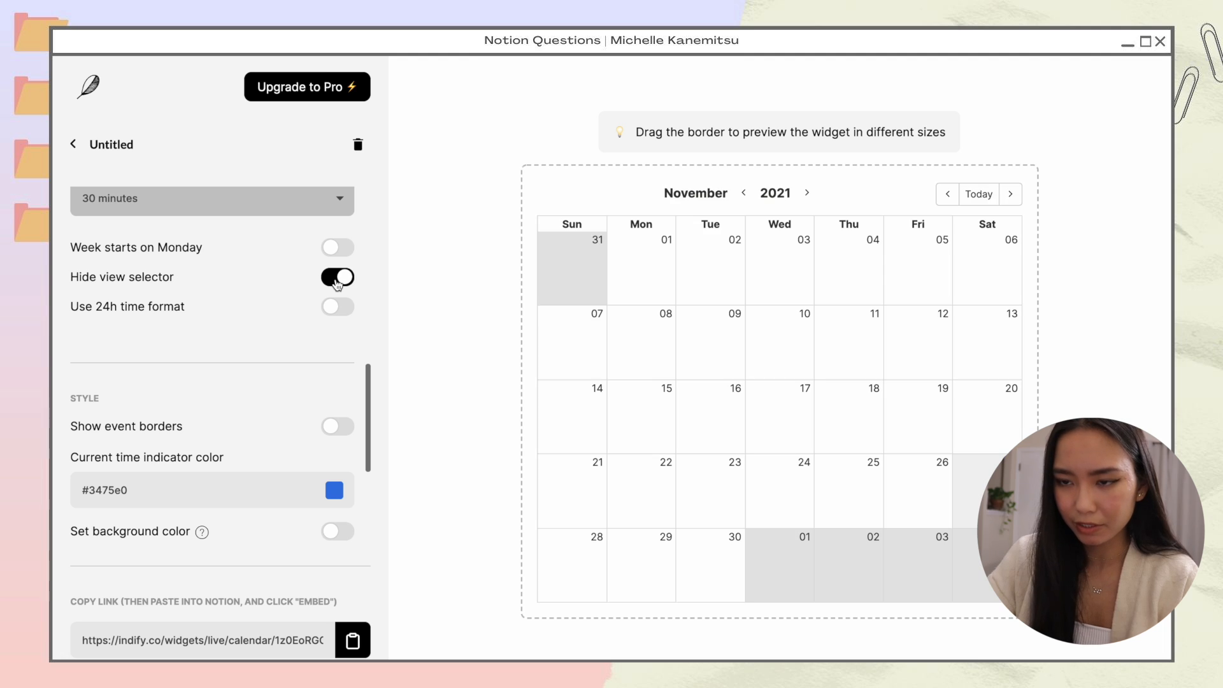
{"action": "left_click", "coordinate": [335, 279]}
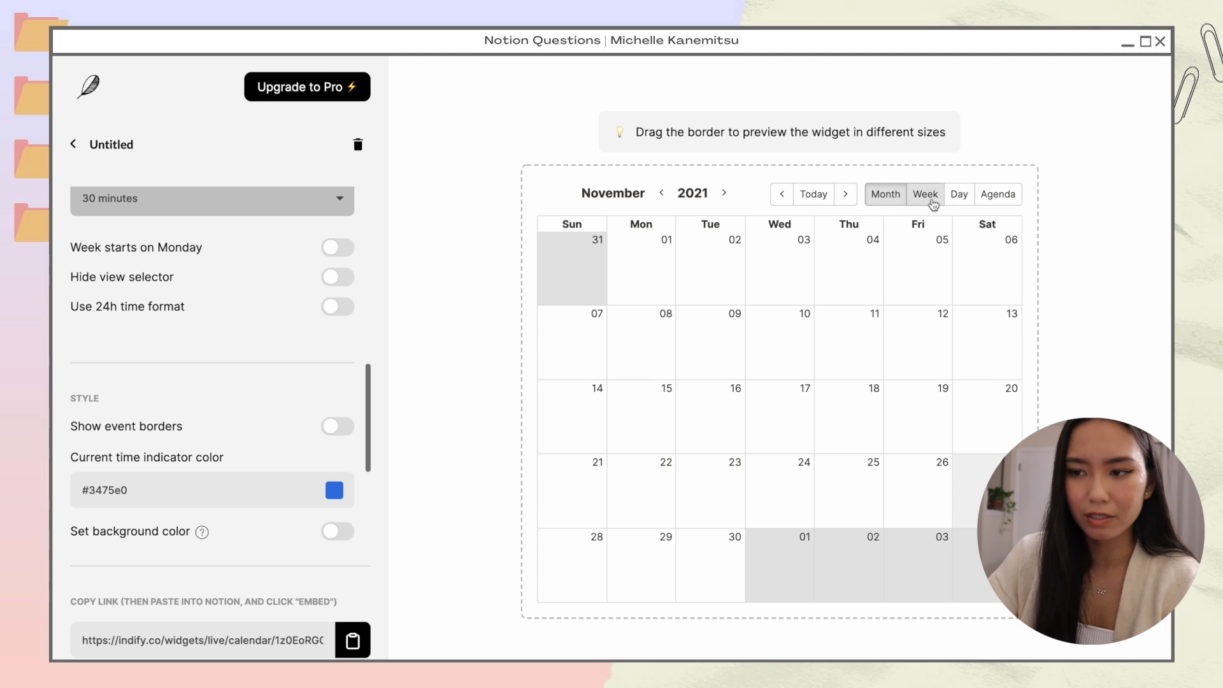
{"action": "left_click", "coordinate": [337, 279]}
Step: Set the current time indicator color to orange #f8cc82 and copy the widget link
{"action": "scroll", "coordinate": [303, 245], "scroll_direction": "down", "scroll_amount": 4}
{"action": "left_click", "coordinate": [336, 247]}
{"action": "left_click", "coordinate": [338, 249]}
{"action": "left_click", "coordinate": [335, 250]}
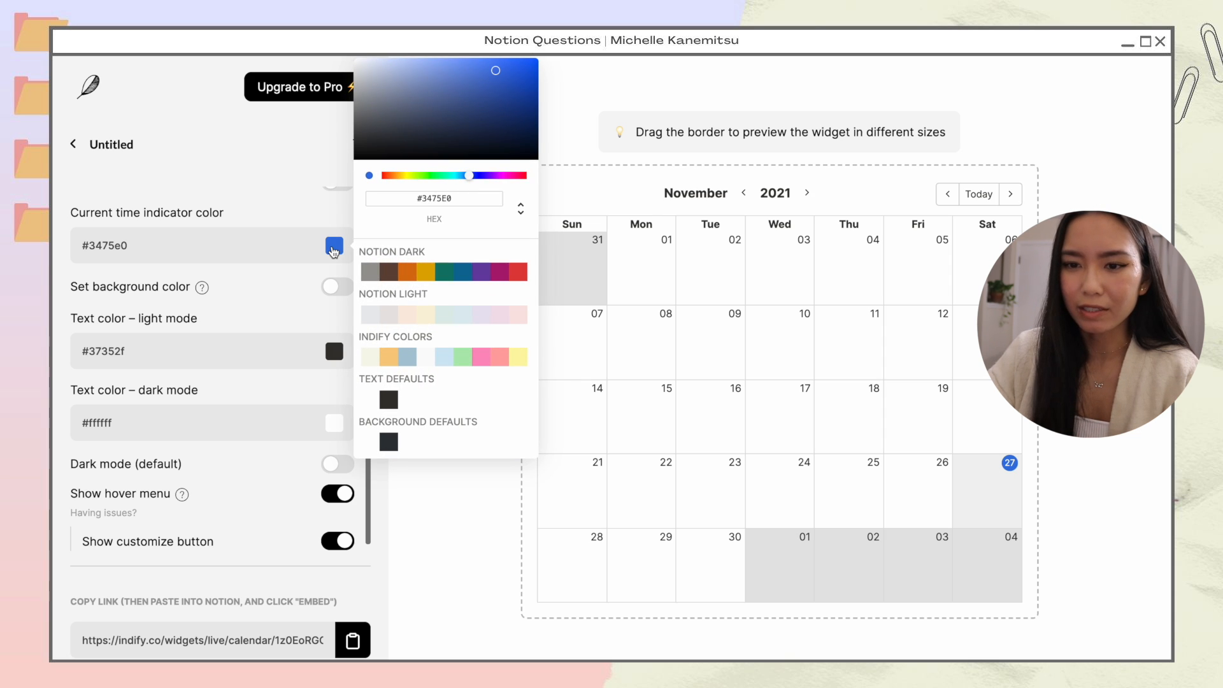
{"action": "left_click", "coordinate": [389, 356]}
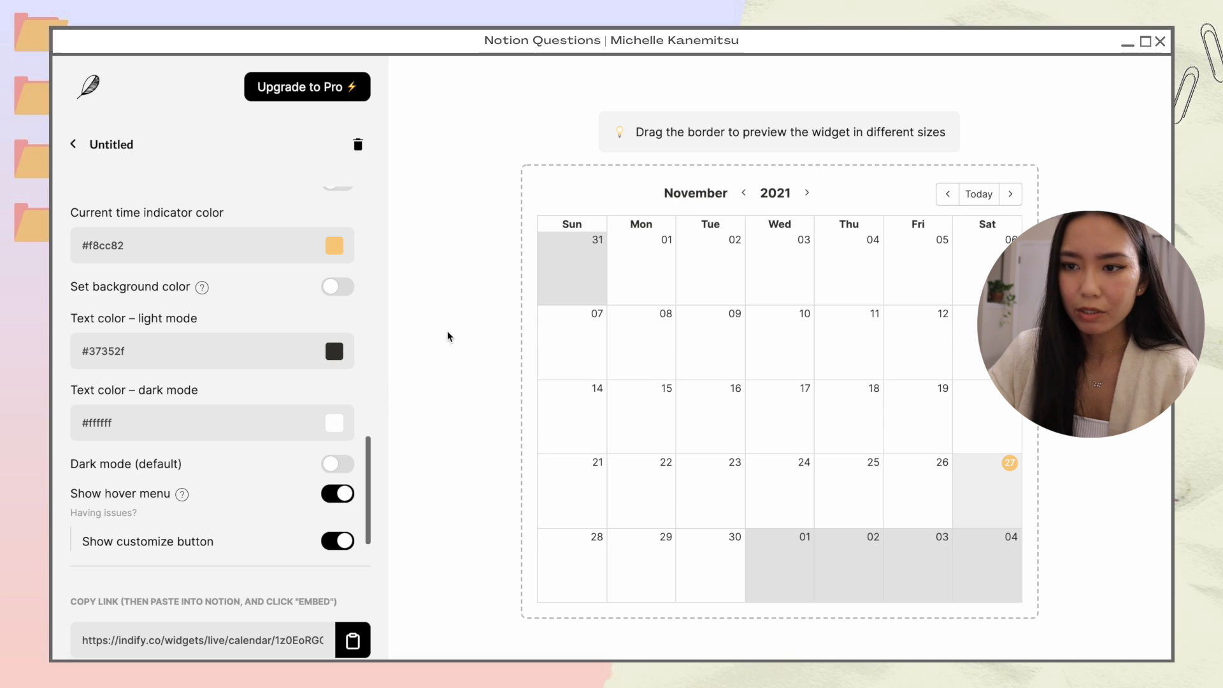
{"action": "scroll", "coordinate": [278, 313], "scroll_direction": "down", "scroll_amount": 1}
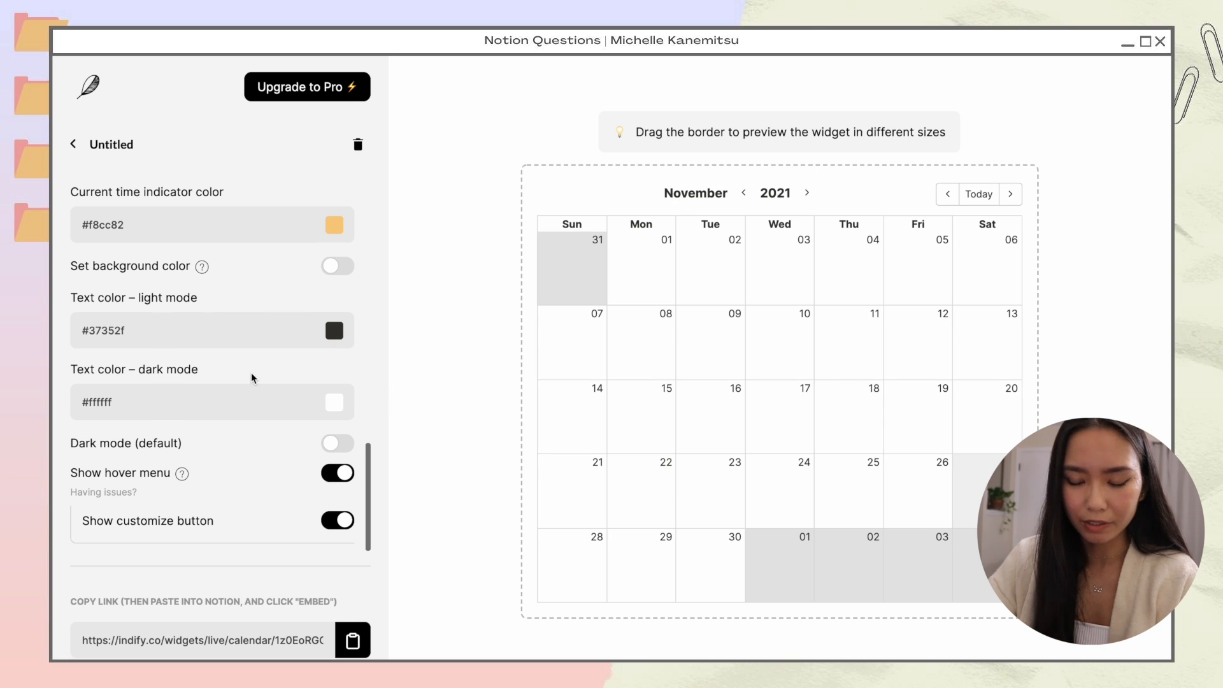
{"action": "left_click", "coordinate": [352, 642]}
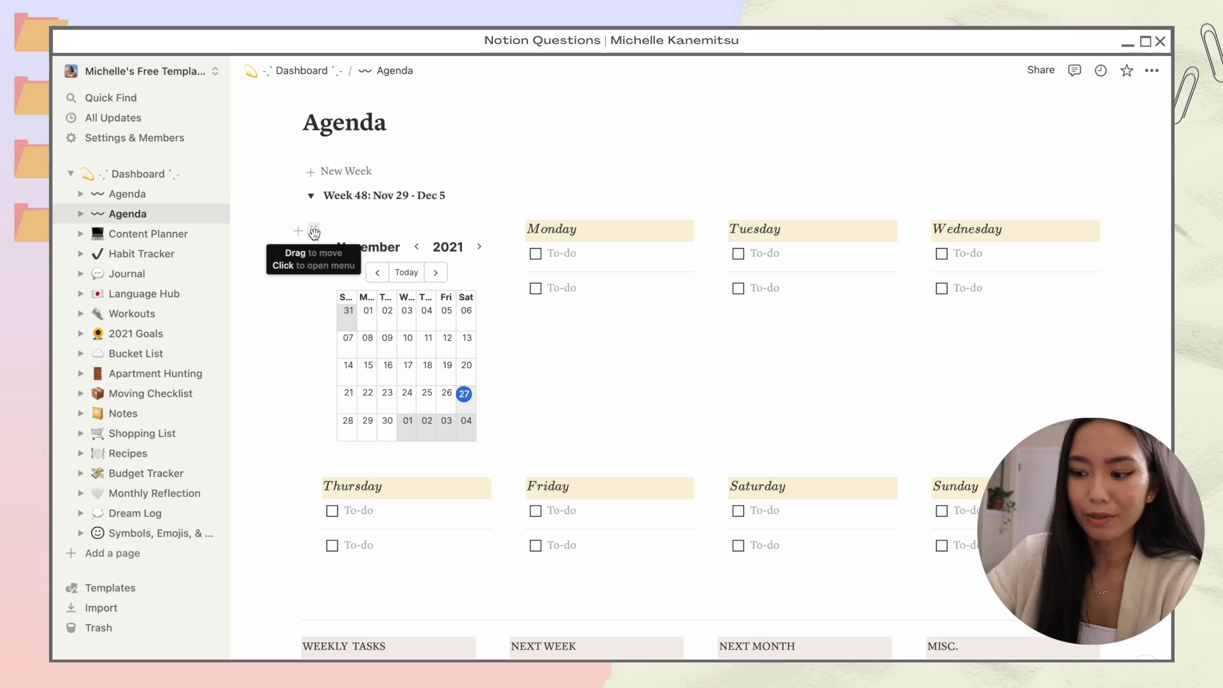
Step: Replace the old calendar widget with an embed of the pasted Indify calendar link
{"action": "left_click", "coordinate": [300, 231]}
{"action": "key", "text": "Delete"}
{"action": "left_click", "coordinate": [368, 426]}
{"action": "key", "text": "ctrl+v"}
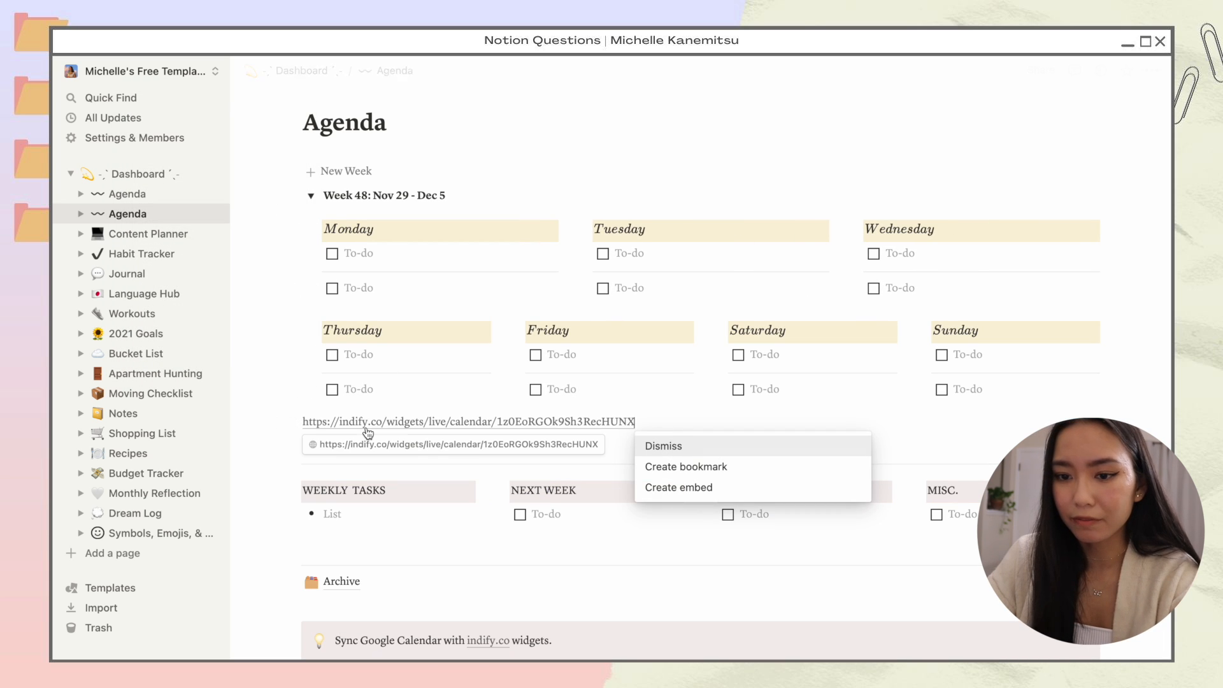
{"action": "left_click", "coordinate": [754, 489]}
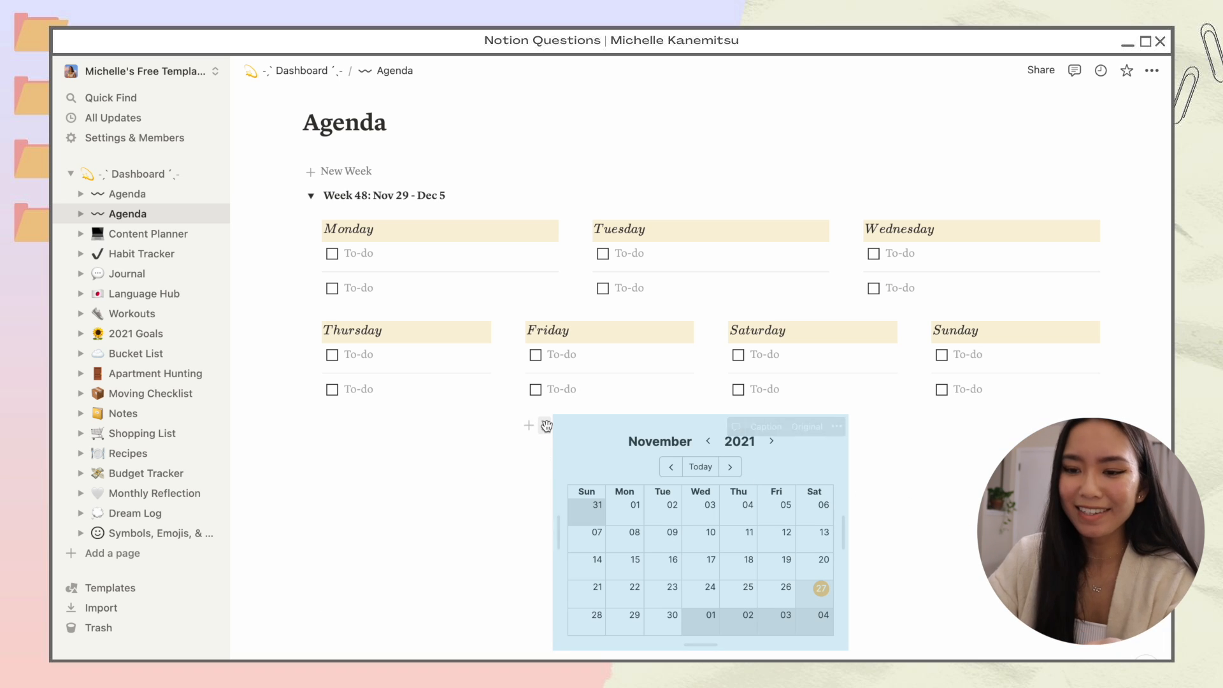
Step: Re-embed the Indify calendar and place it beside the Monday column
{"action": "left_click_drag", "start_coordinate": [544, 424], "coordinate": [306, 239]}
{"action": "key", "text": "ctrl+z"}
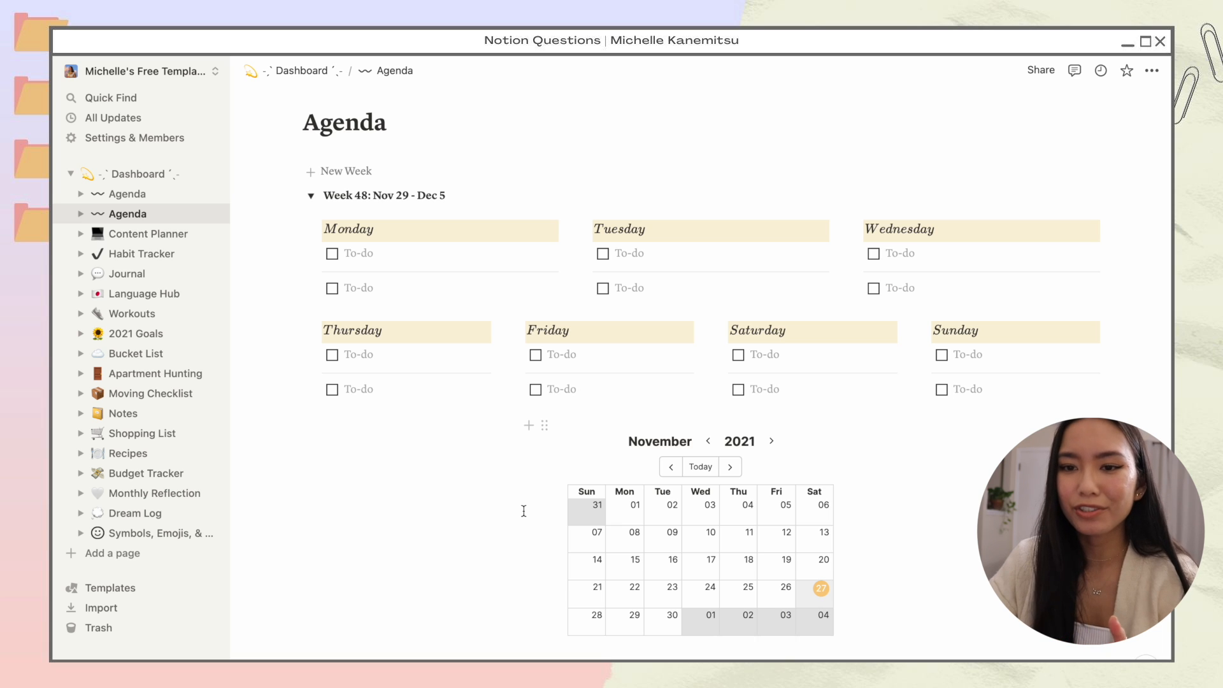
{"action": "left_click_drag", "start_coordinate": [544, 424], "coordinate": [310, 233]}
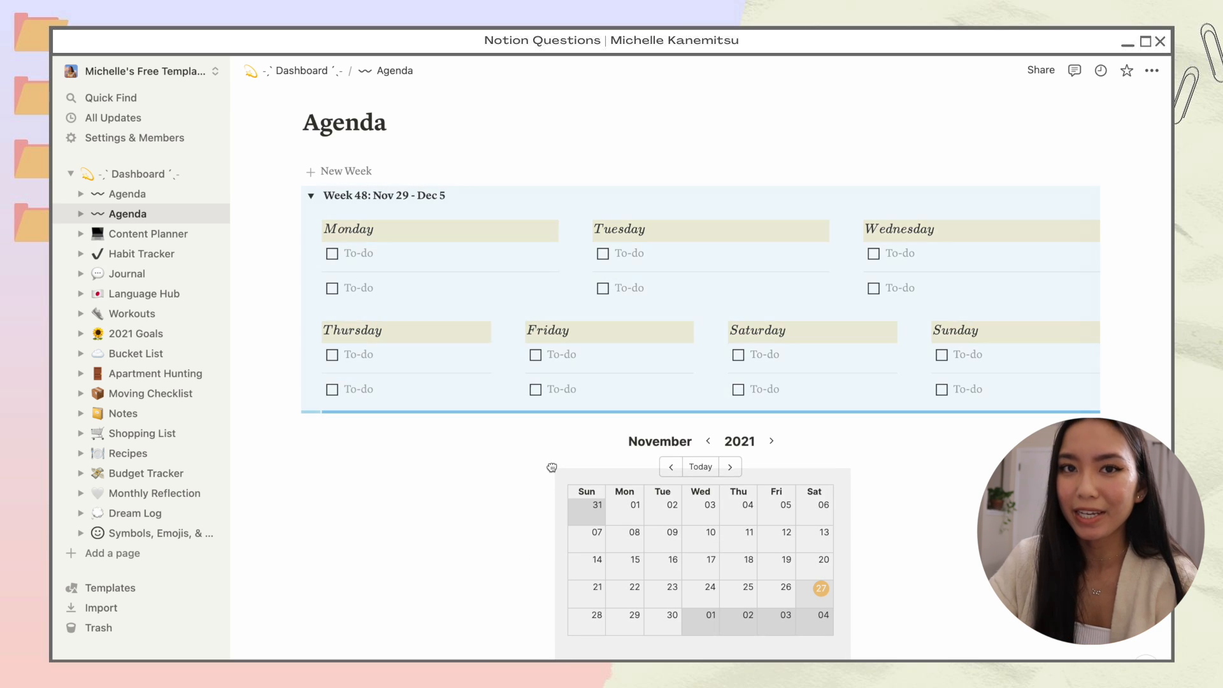
{"action": "left_click_drag", "start_coordinate": [471, 532], "coordinate": [701, 532]}
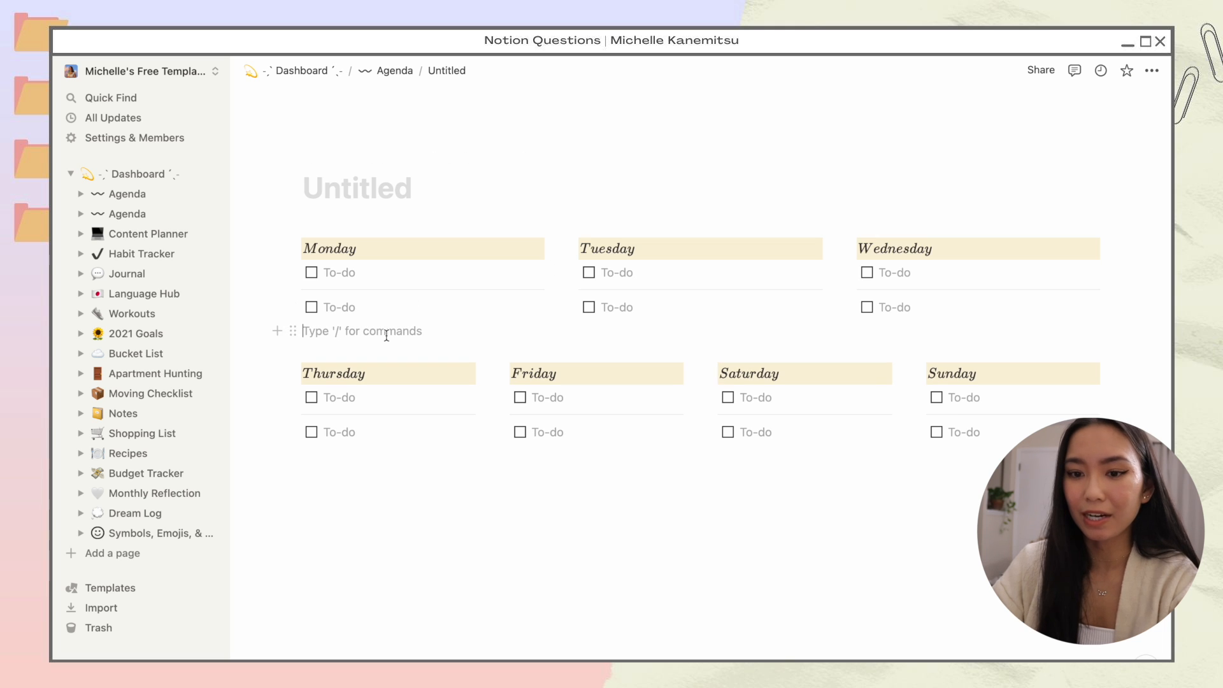
{"action": "key", "text": "ctrl+v"}
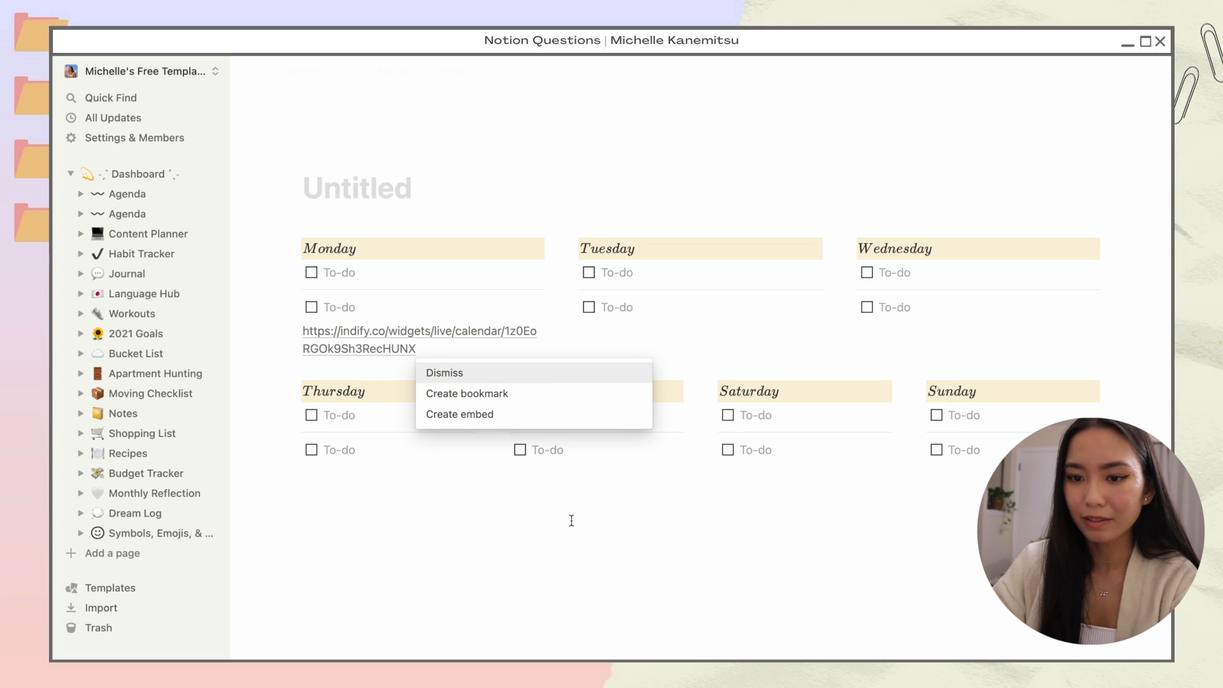
{"action": "left_click", "coordinate": [478, 413]}
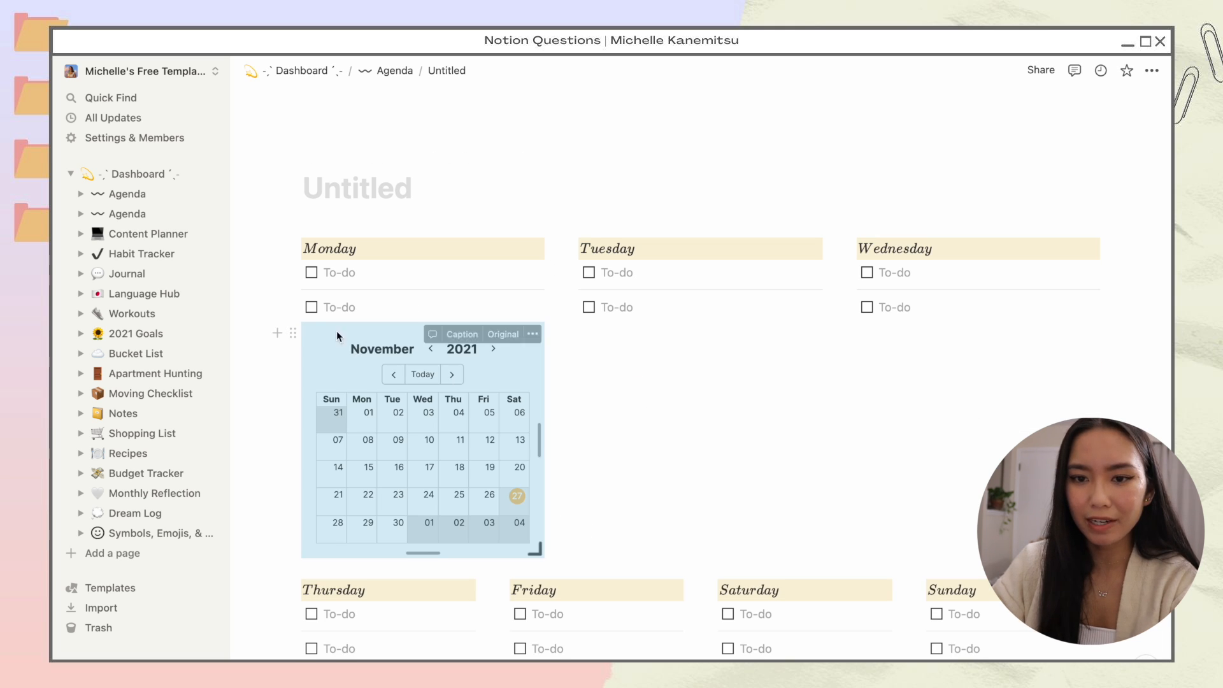
{"action": "left_click_drag", "start_coordinate": [290, 331], "coordinate": [277, 251]}
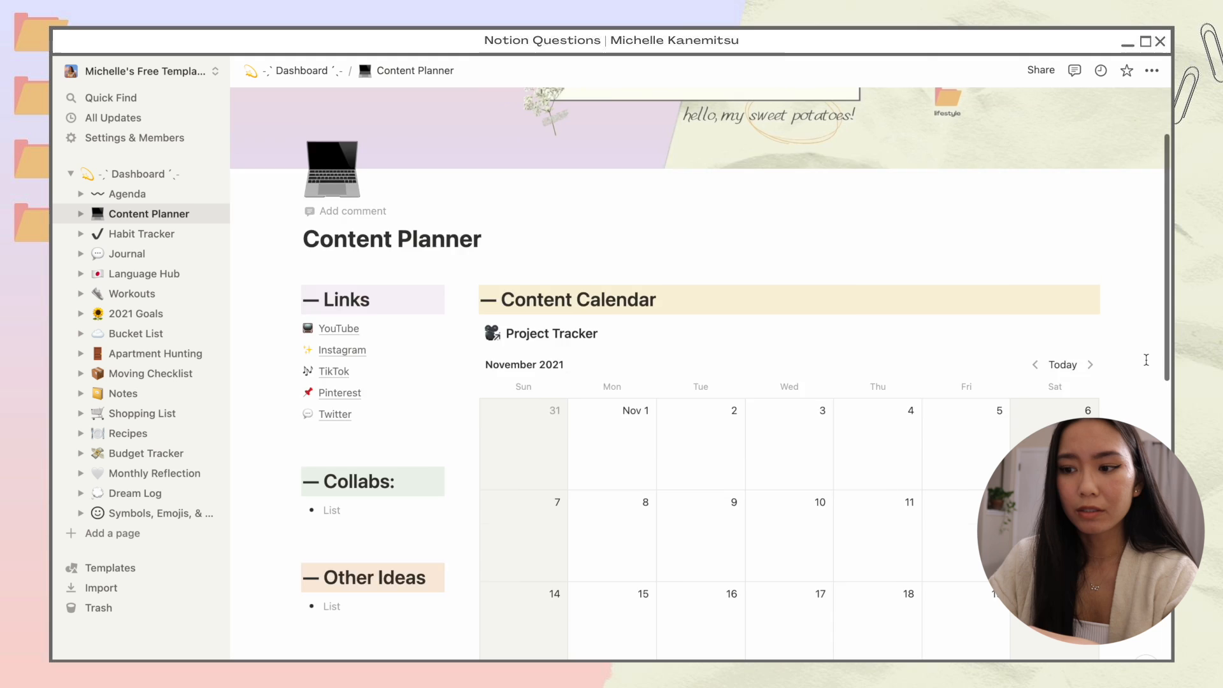
Step: Add a new line under Twitter in Links starting with the 📺 emoji
{"action": "scroll", "coordinate": [1145, 360], "scroll_direction": "up", "scroll_amount": 3}
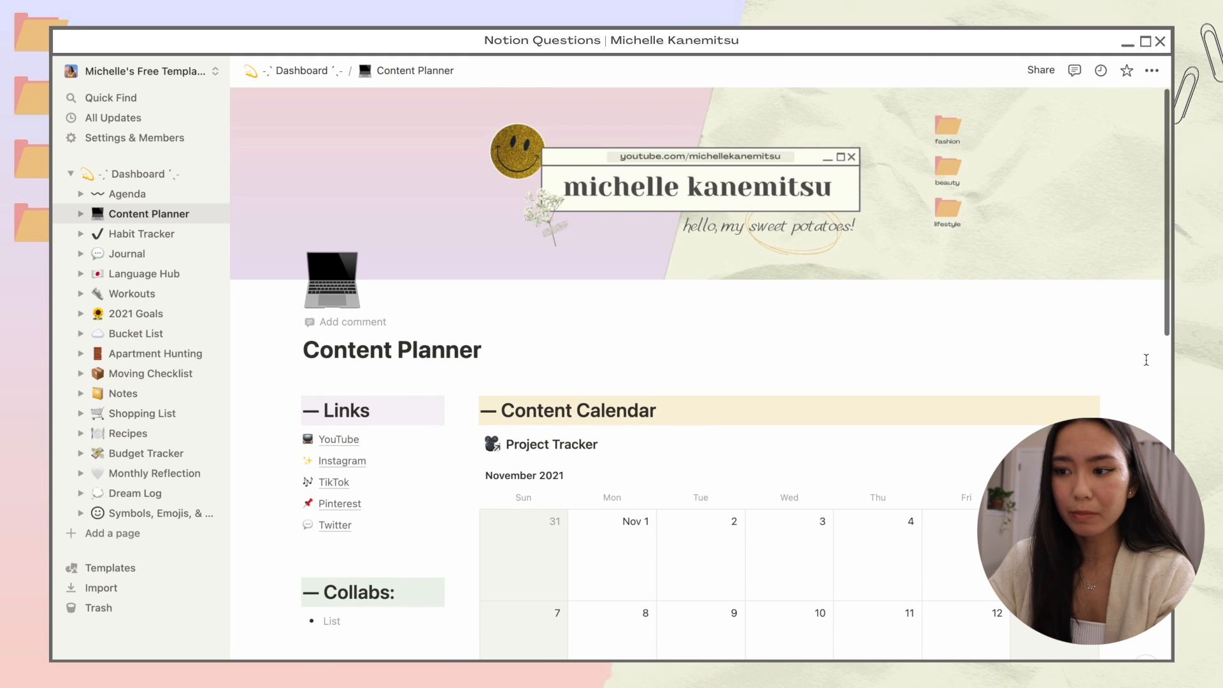
{"action": "scroll", "coordinate": [1146, 360], "scroll_direction": "down", "scroll_amount": 5}
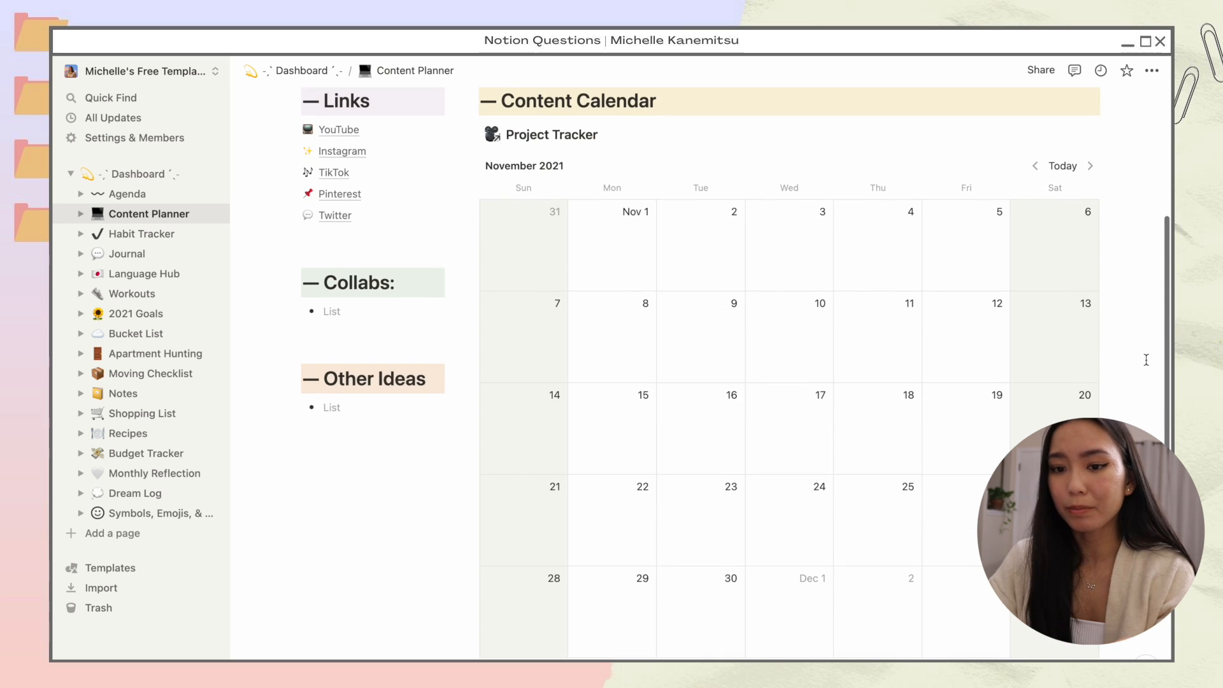
{"action": "scroll", "coordinate": [1146, 360], "scroll_direction": "up", "scroll_amount": 4}
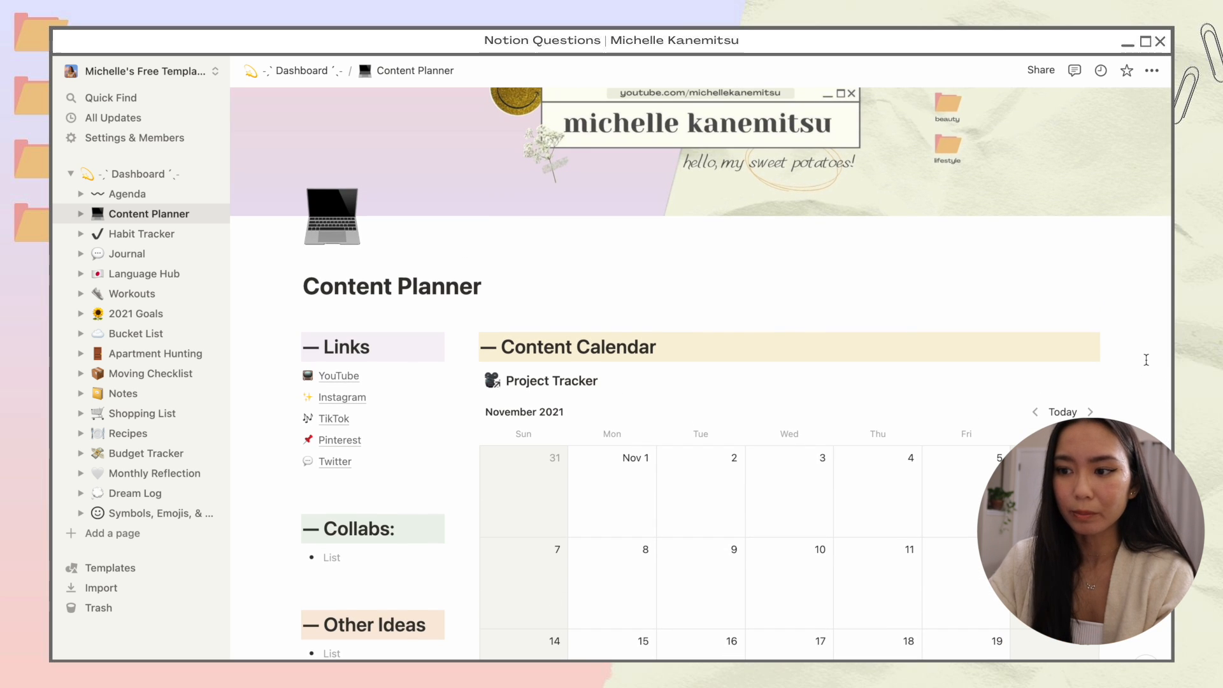
{"action": "scroll", "coordinate": [351, 191], "scroll_direction": "down", "scroll_amount": 3}
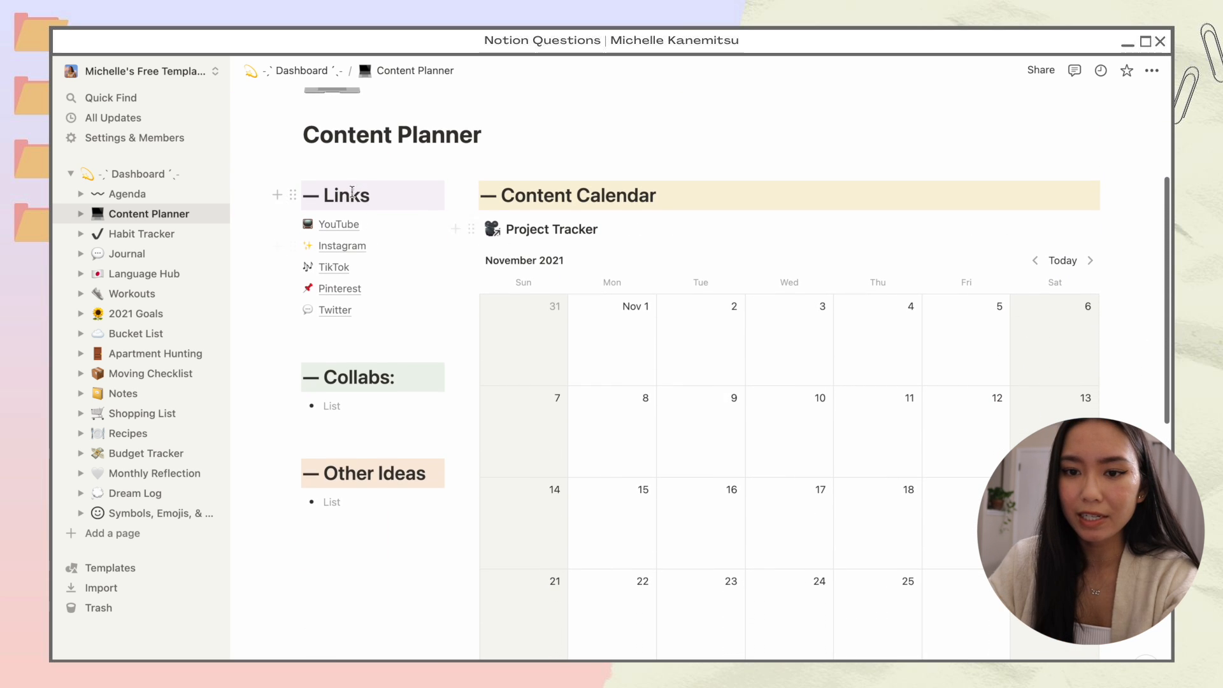
{"action": "left_click", "coordinate": [374, 314]}
{"action": "key", "text": "Return"}
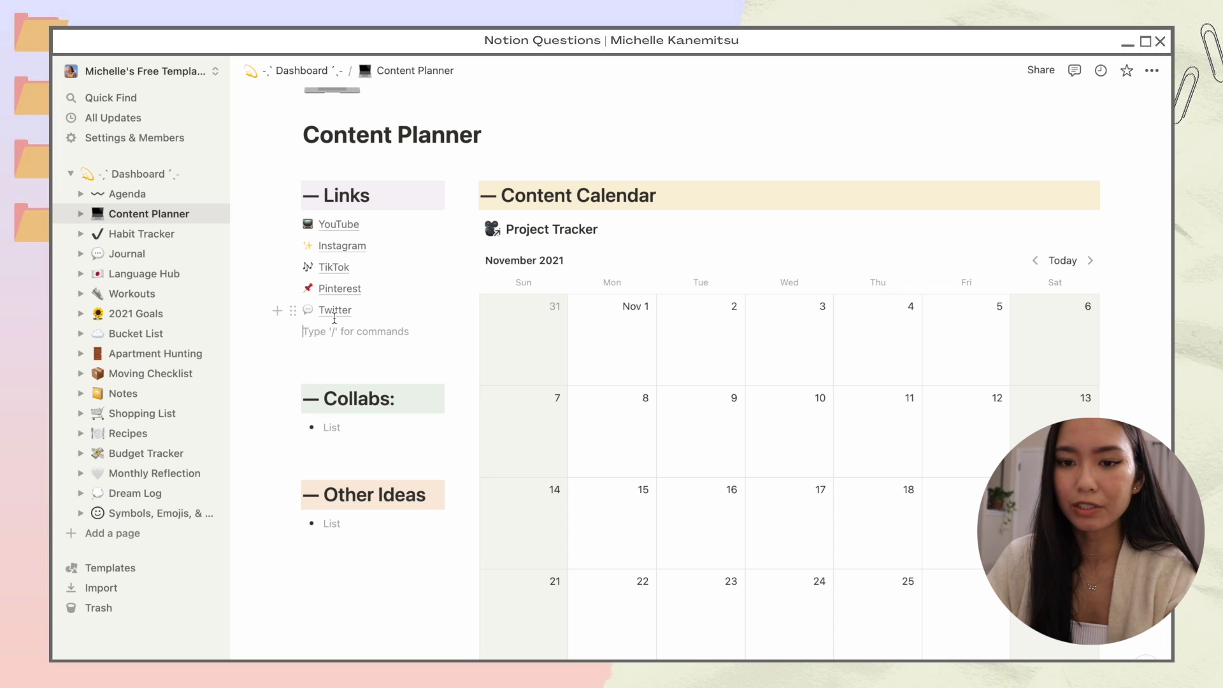
{"action": "key", "text": "ctrl+super+space"}
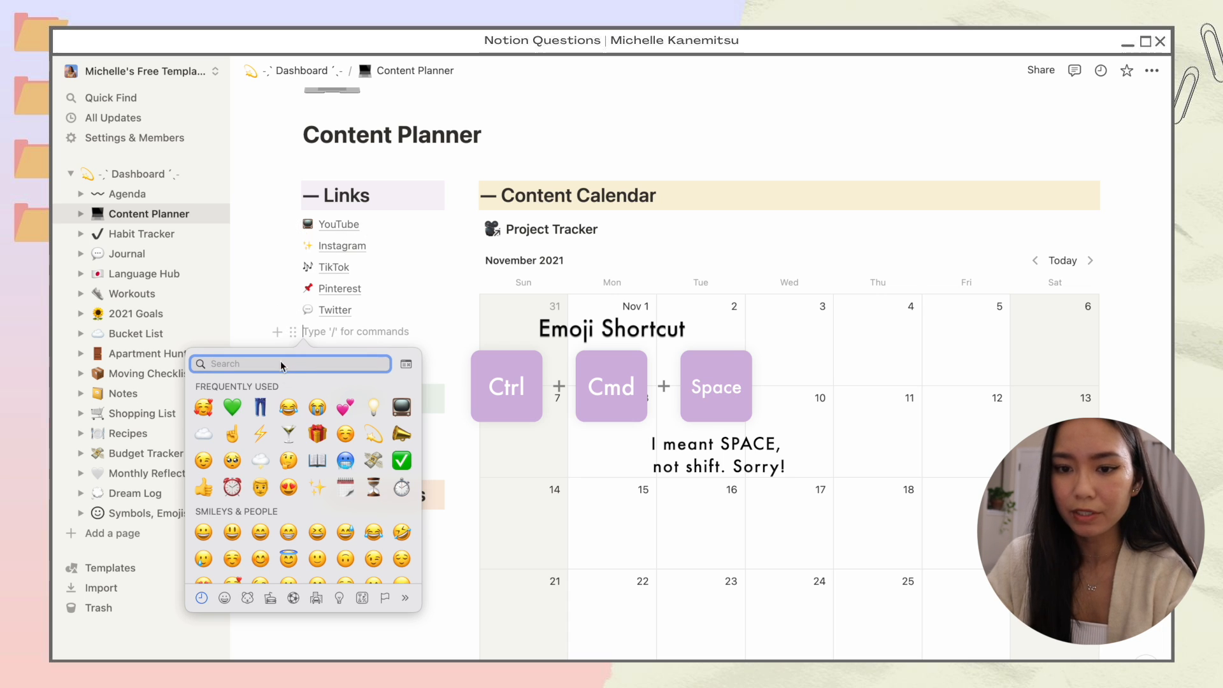
{"action": "type", "text": "tv"}
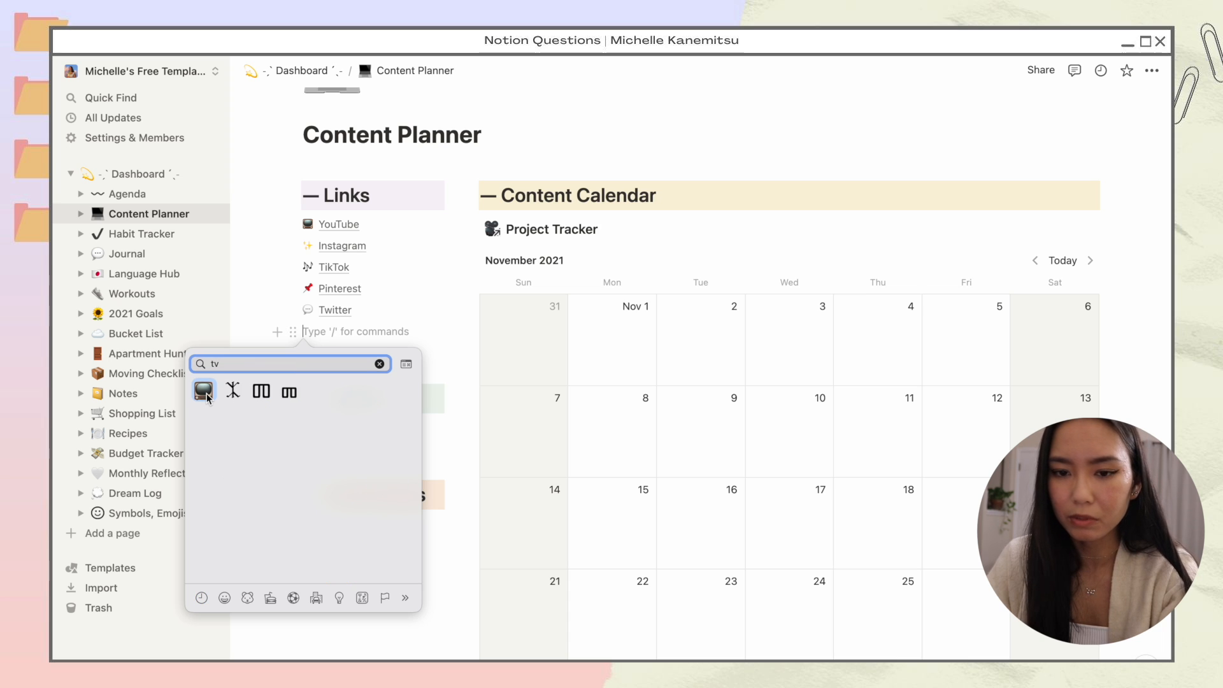
{"action": "left_click", "coordinate": [204, 391]}
Step: Type 'YouTube' and link it to the YouTube channel's web address
{"action": "type", "text": "YouTube"}
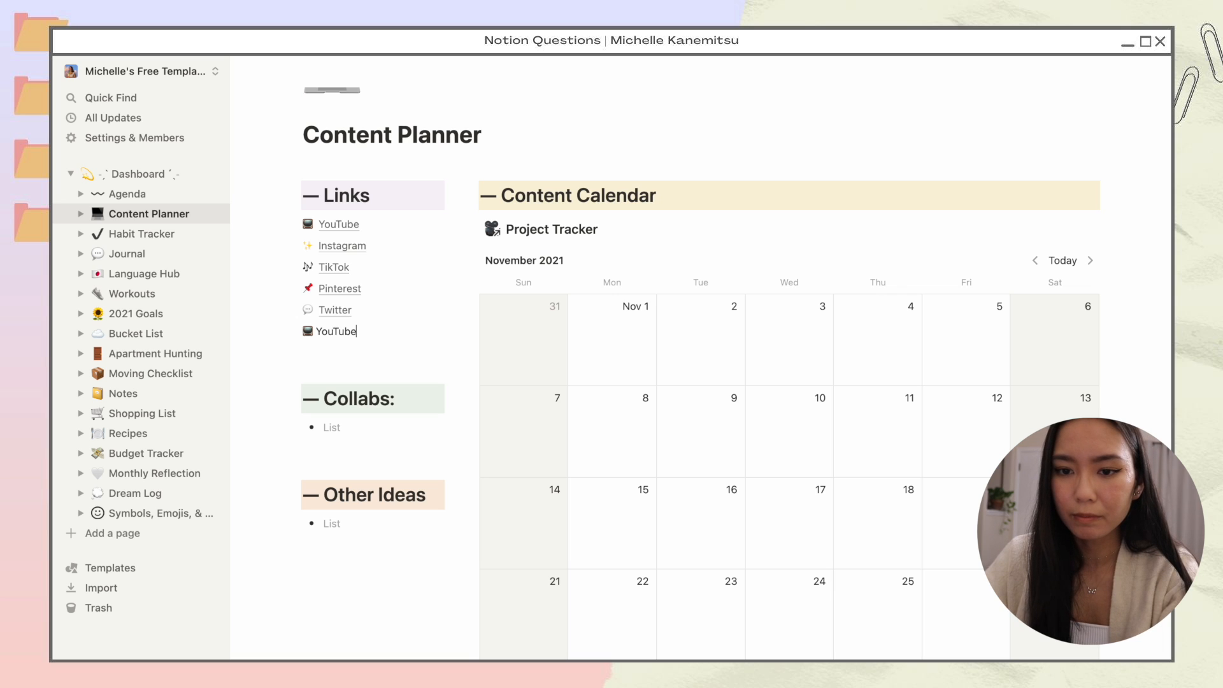
{"action": "key", "text": "shift+Left"}
{"action": "key", "text": "shift+Left"}
{"action": "key", "text": "shift+Left"}
{"action": "key", "text": "shift+Left"}
{"action": "key", "text": "shift+Left"}
{"action": "key", "text": "shift+Left"}
{"action": "key", "text": "shift+Left"}
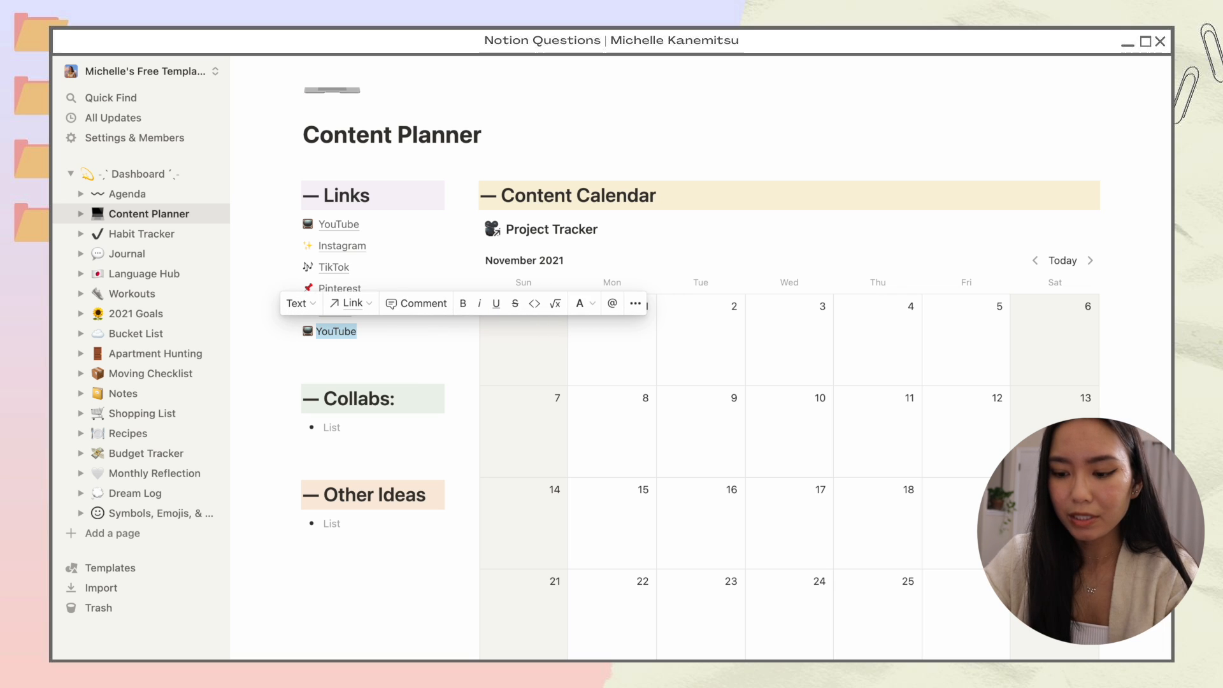
{"action": "key", "text": "ctrl+k"}
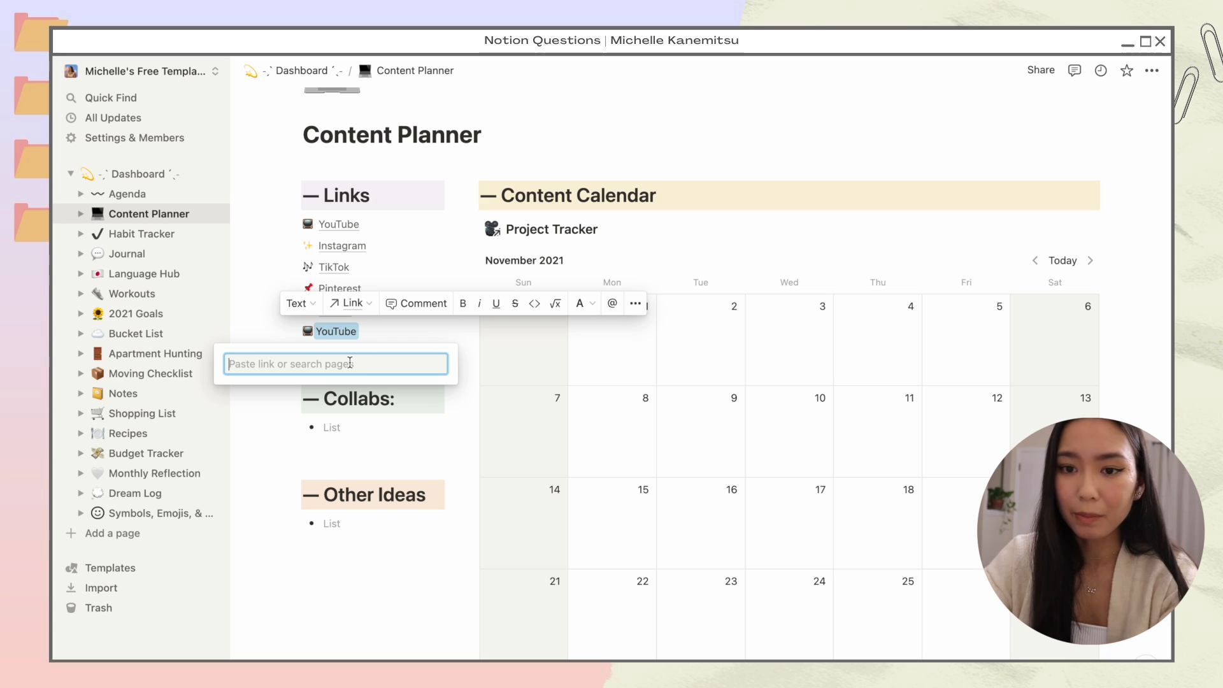
{"action": "type", "text": "yout"}
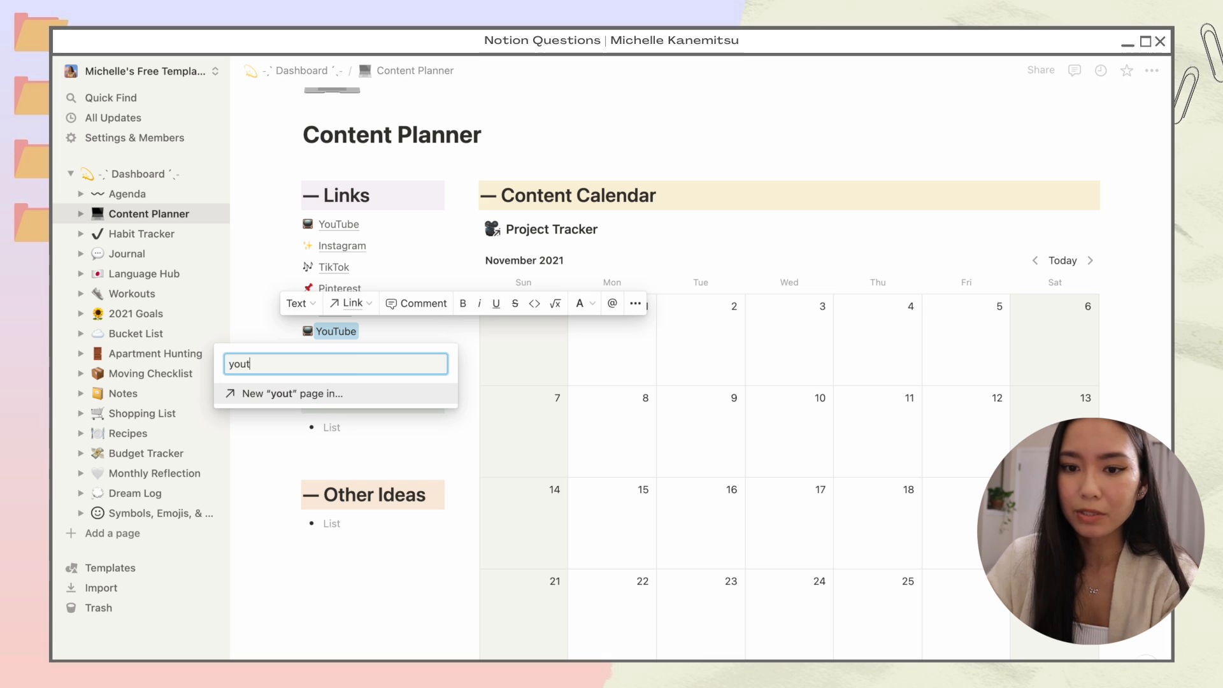
{"action": "type", "text": "ube.com/mich"}
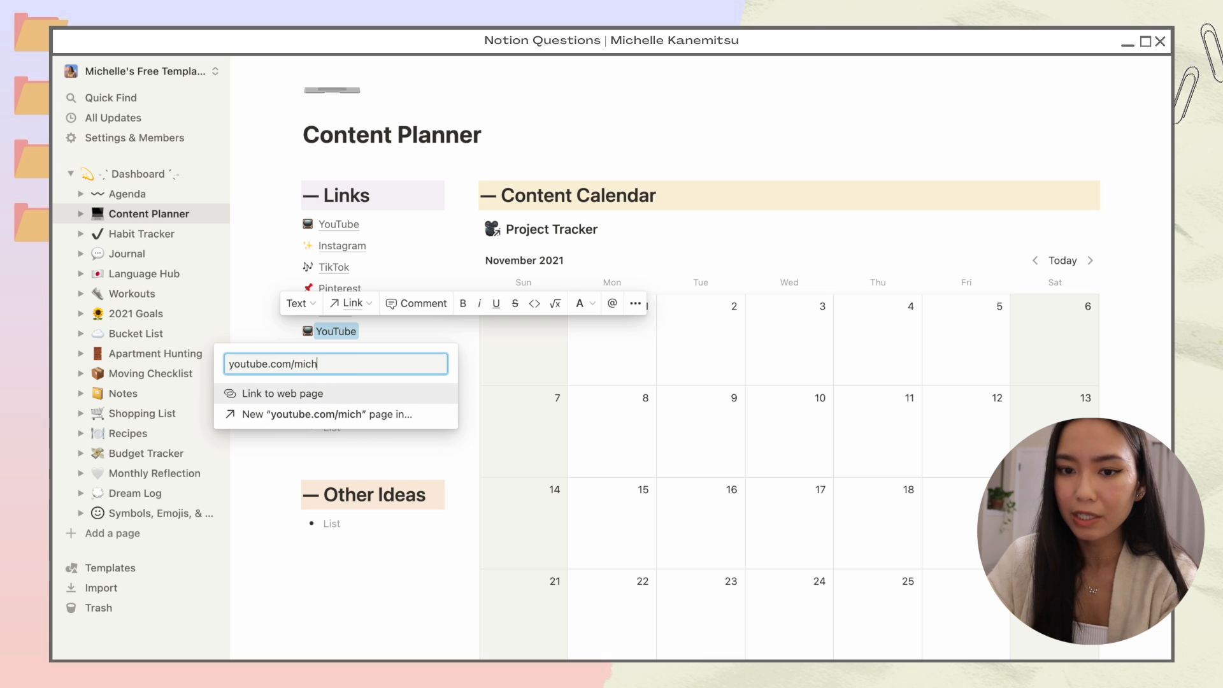
{"action": "type", "text": "ellekanemitsu"}
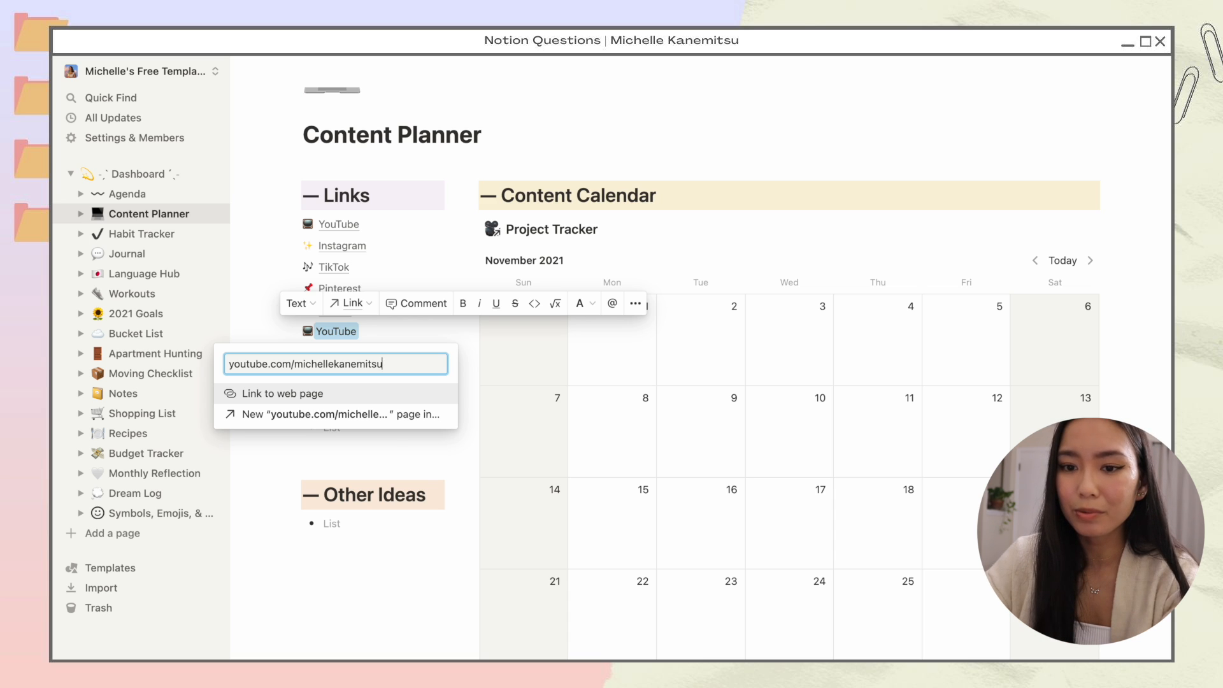
{"action": "key", "text": "Return"}
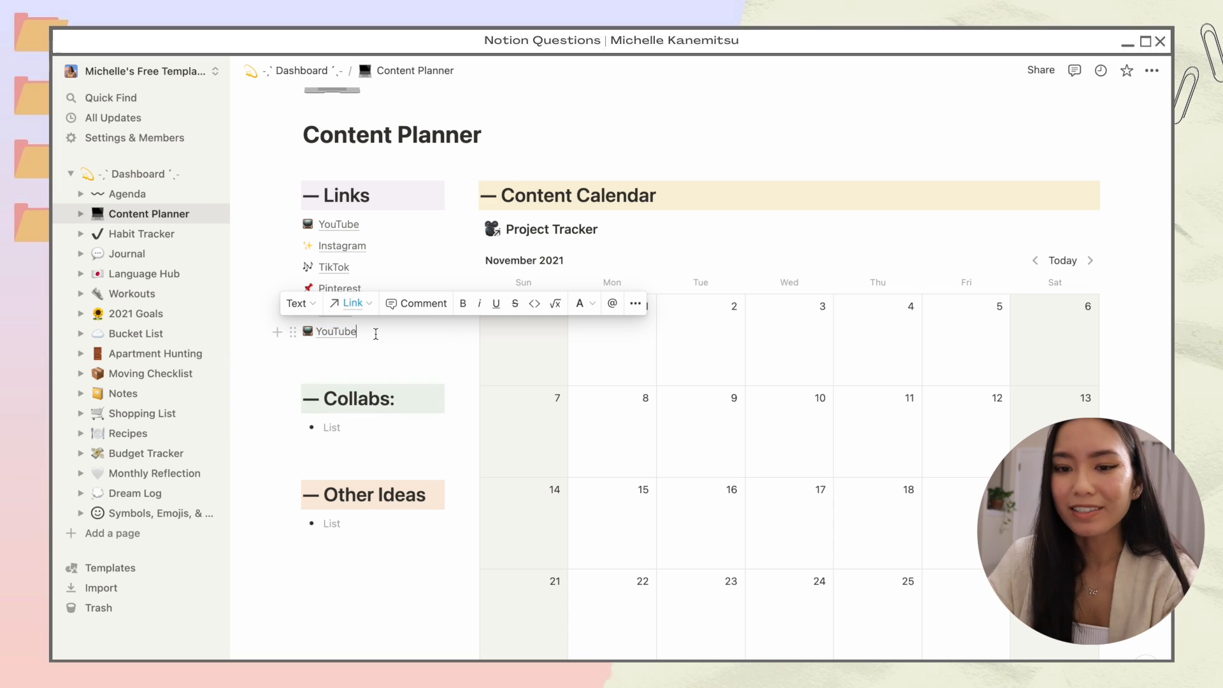
{"action": "left_click", "coordinate": [413, 333]}
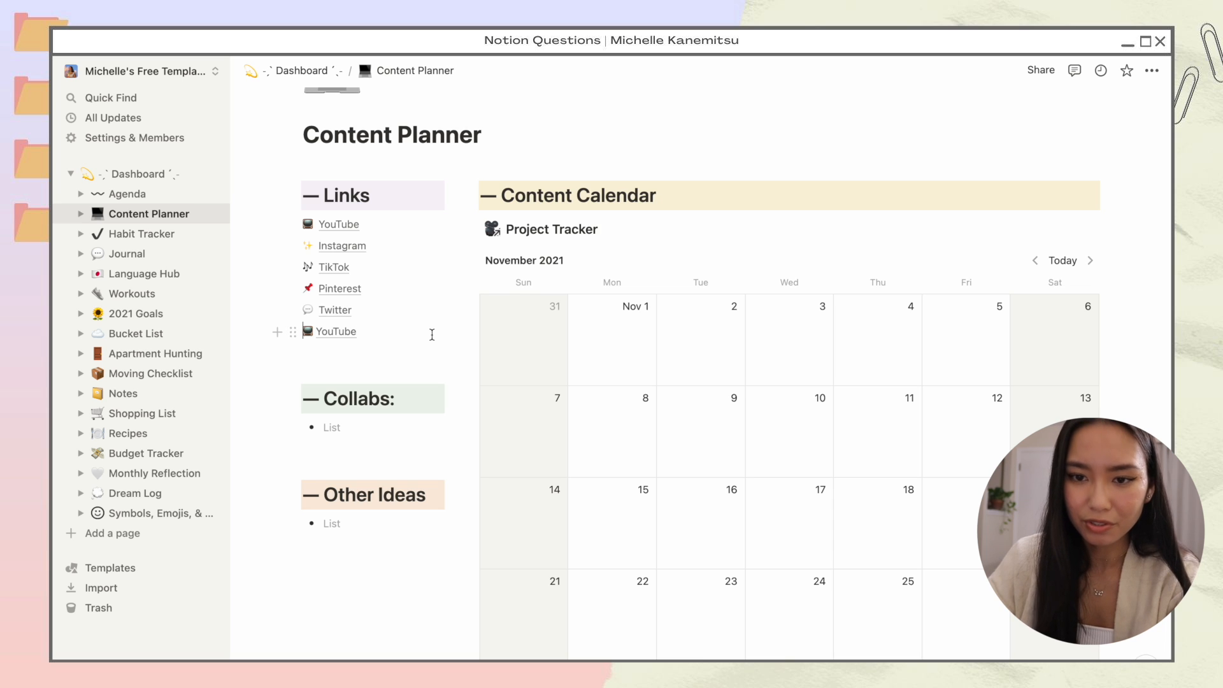
{"action": "key", "text": "Left"}
{"action": "key", "text": "Left"}
{"action": "key", "text": "Left"}
{"action": "key", "text": "Left"}
{"action": "key", "text": "Left"}
{"action": "key", "text": "Left"}
{"action": "key", "text": "Left"}
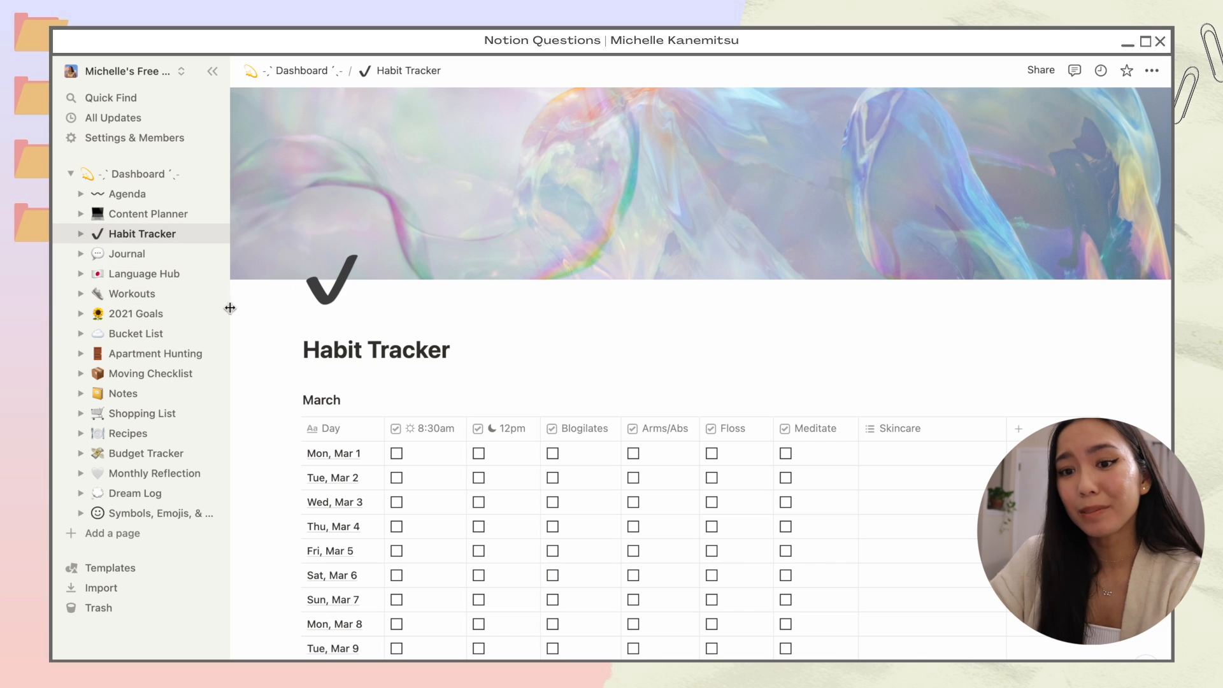
Step: Scroll down the Habit Tracker page to the March habit table
{"action": "scroll", "coordinate": [273, 357], "scroll_direction": "down", "scroll_amount": 3}
{"action": "scroll", "coordinate": [273, 359], "scroll_direction": "down", "scroll_amount": 1}
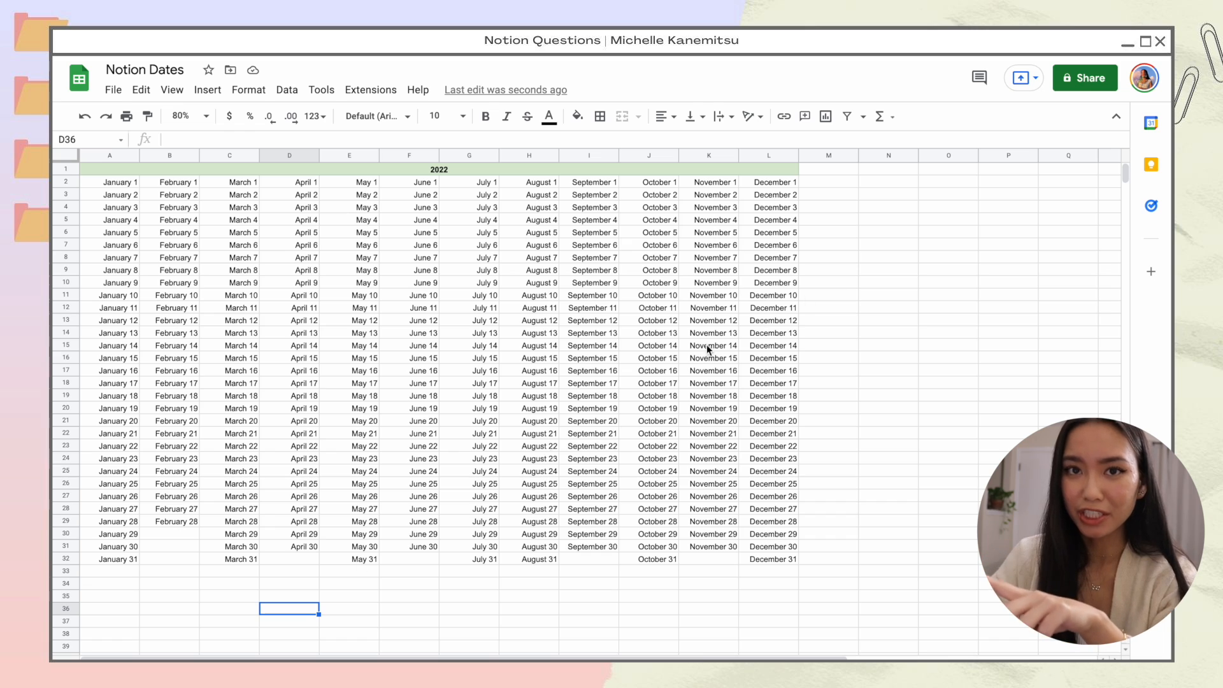
{"action": "left_click", "coordinate": [866, 183]}
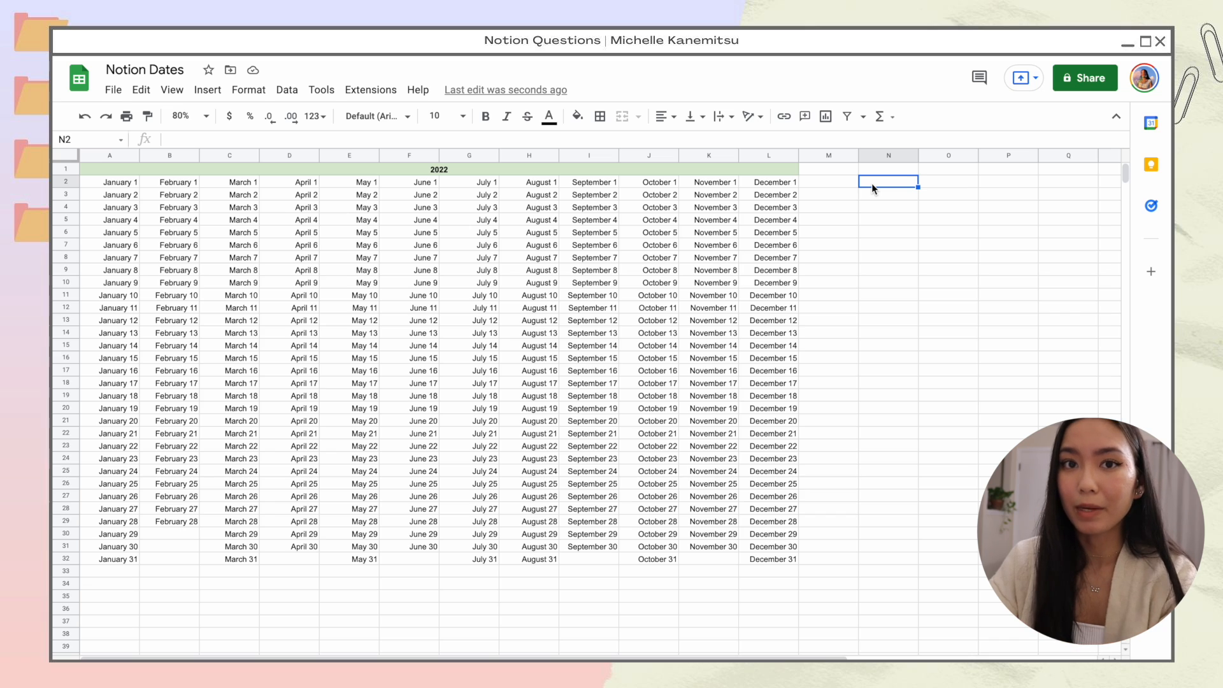
{"action": "left_click", "coordinate": [408, 633]}
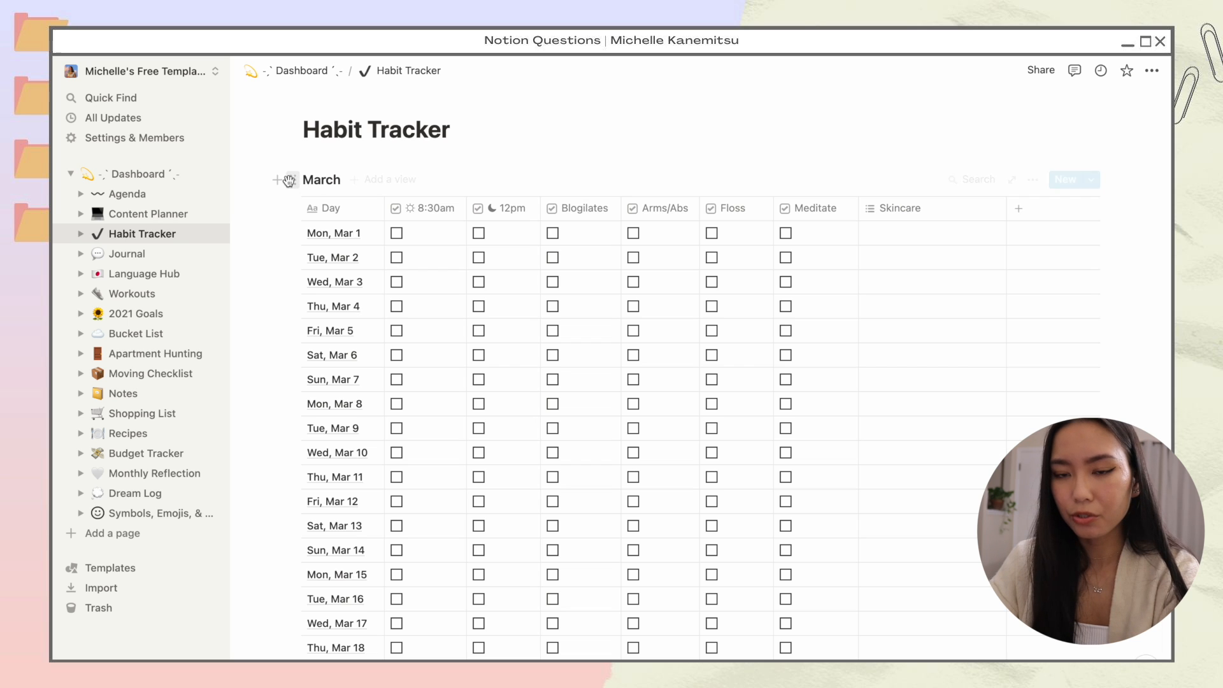
Step: Duplicate the March habit table above the original and rename the copy 'December'
{"action": "left_click_drag", "start_coordinate": [296, 173], "coordinate": [303, 161]}
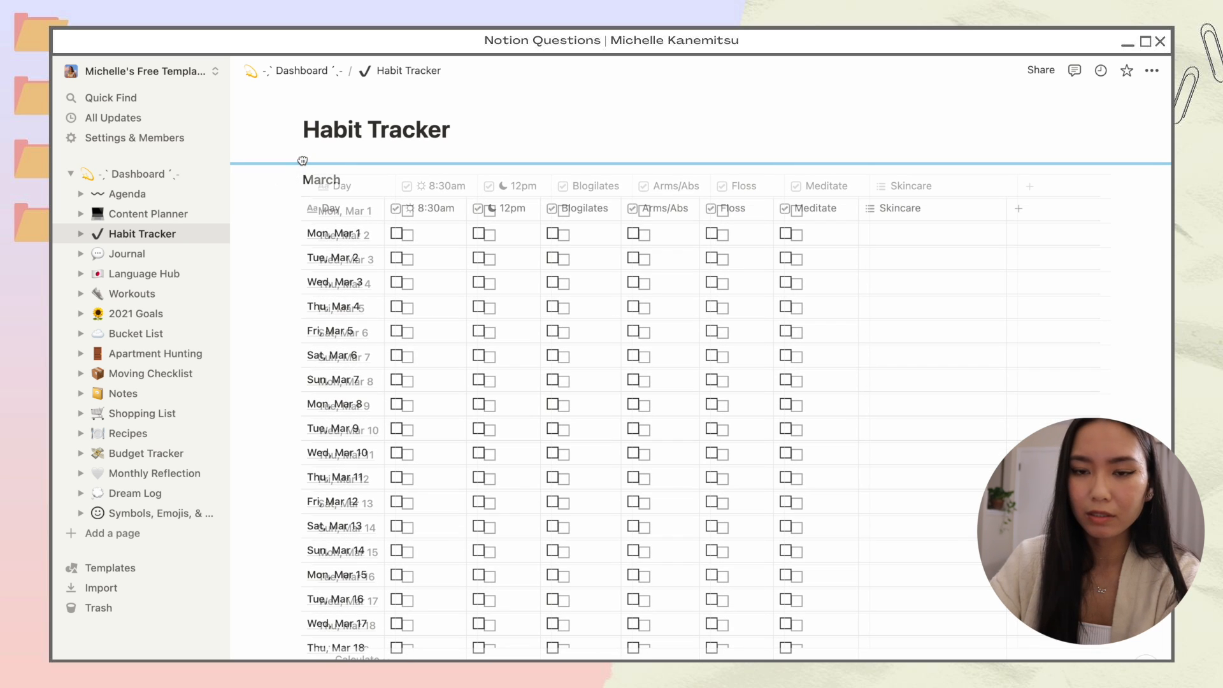
{"action": "left_click_drag", "start_coordinate": [302, 160], "coordinate": [302, 158]}
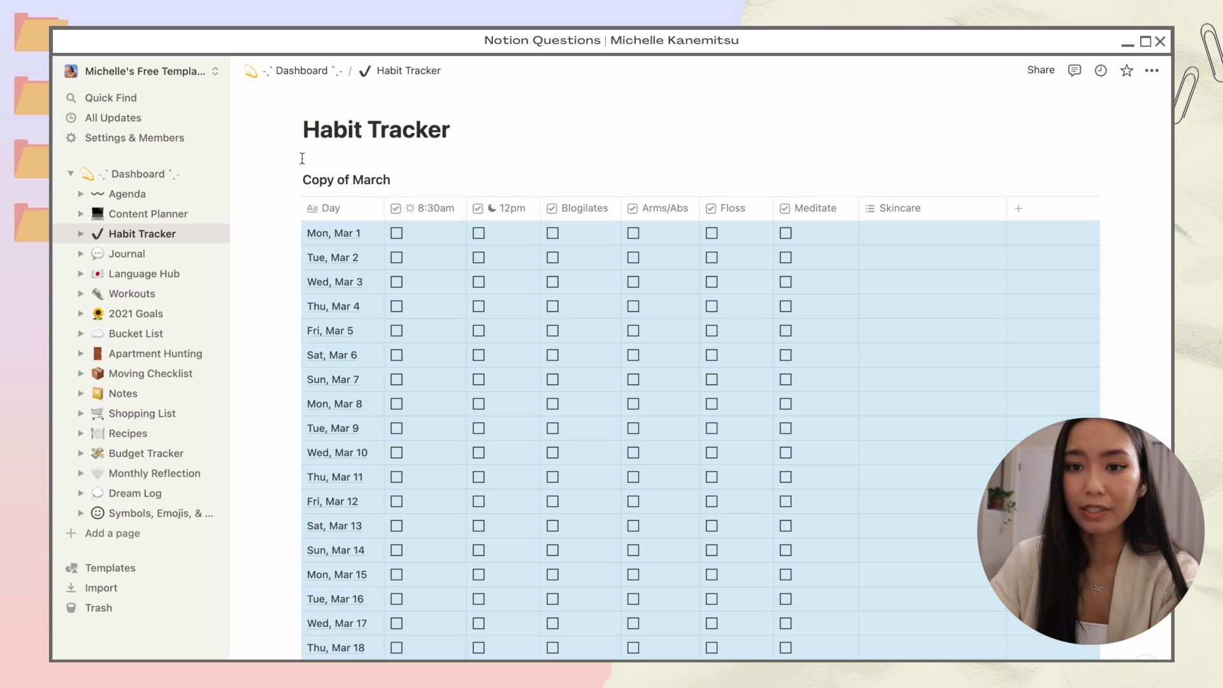
{"action": "left_click_drag", "start_coordinate": [391, 179], "coordinate": [303, 179]}
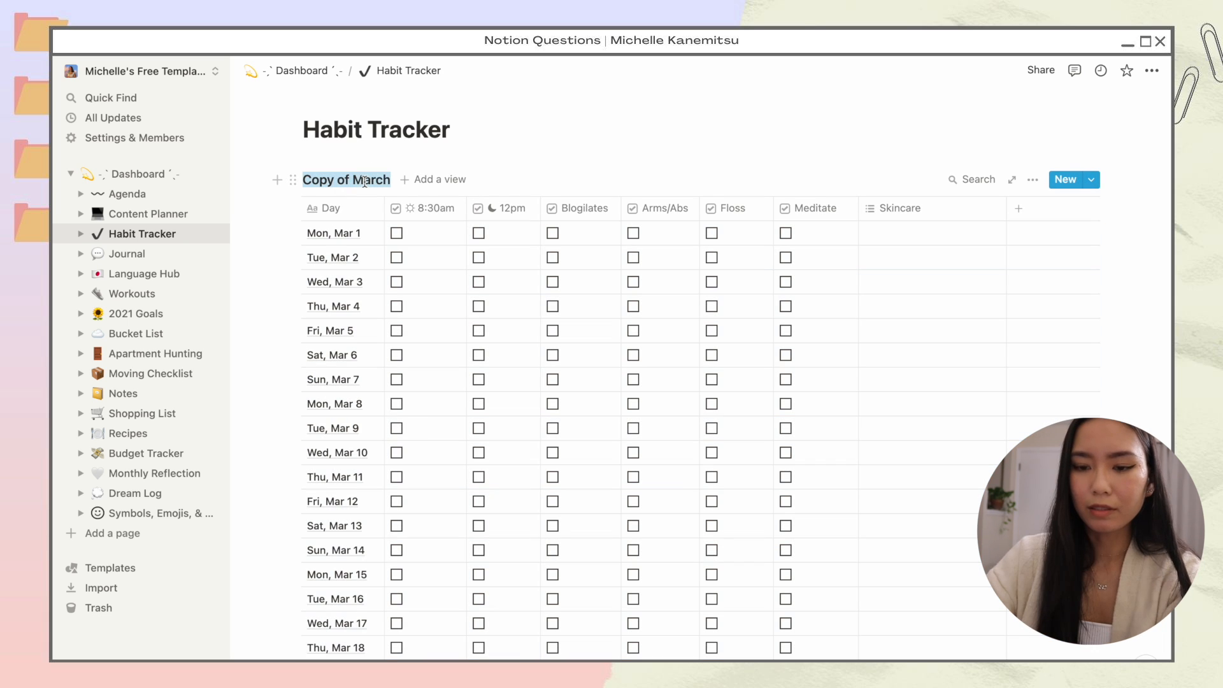
{"action": "type", "text": "December"}
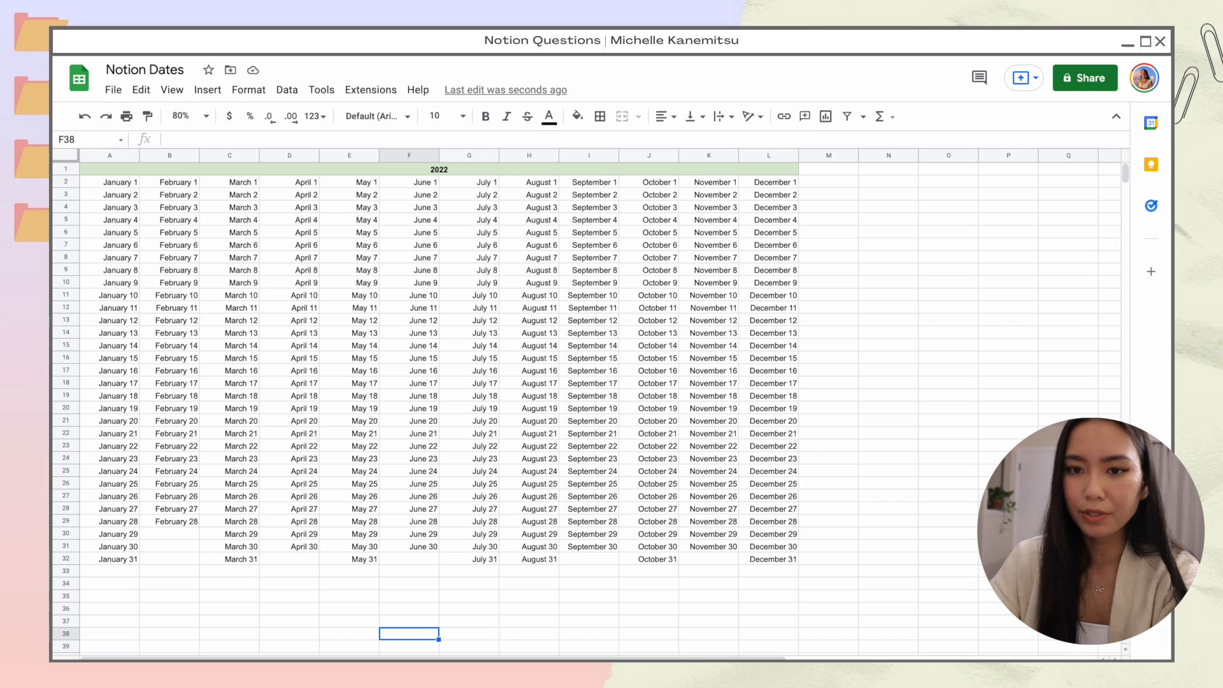
Step: Copy the December dates in L2:L32 and return to the Notion Habit Tracker
{"action": "left_click", "coordinate": [774, 182]}
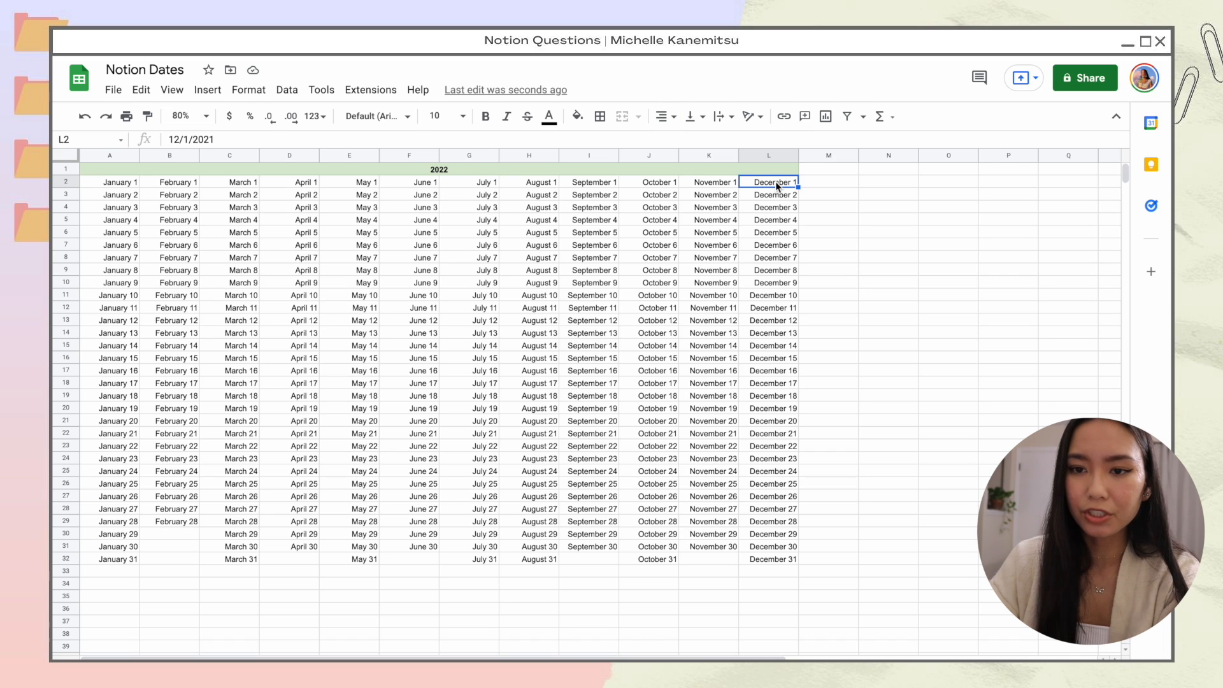
{"action": "key", "text": "ctrl+shift+Down"}
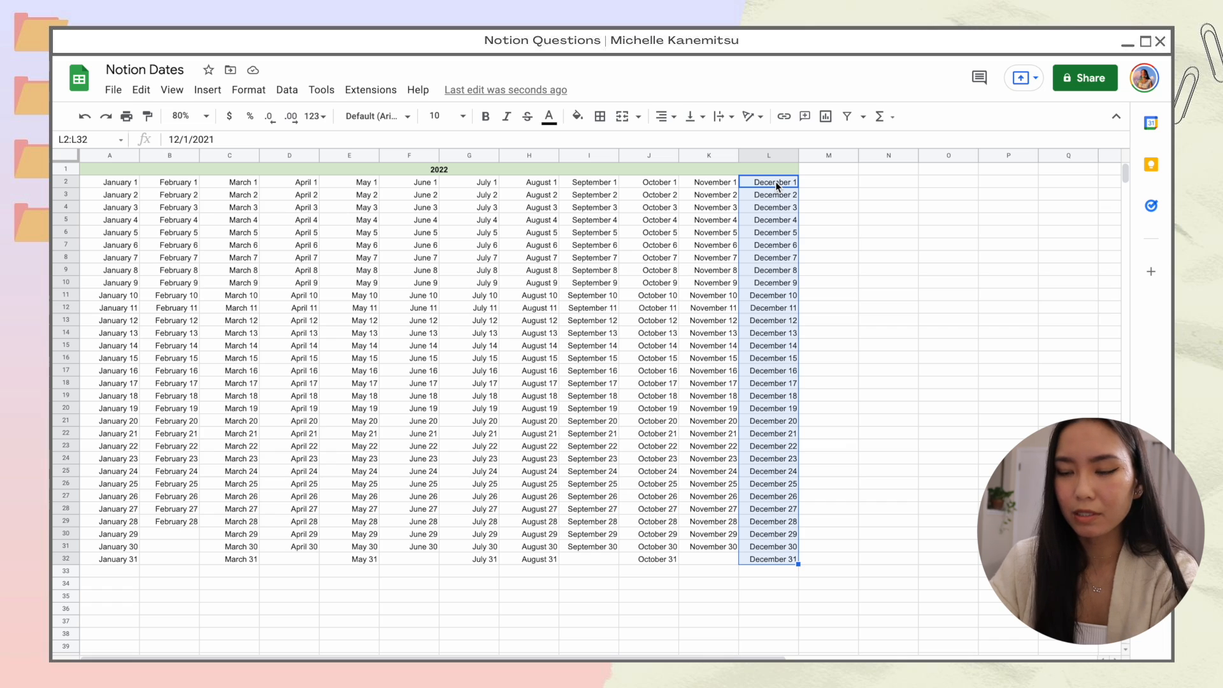
{"action": "key", "text": "ctrl+c"}
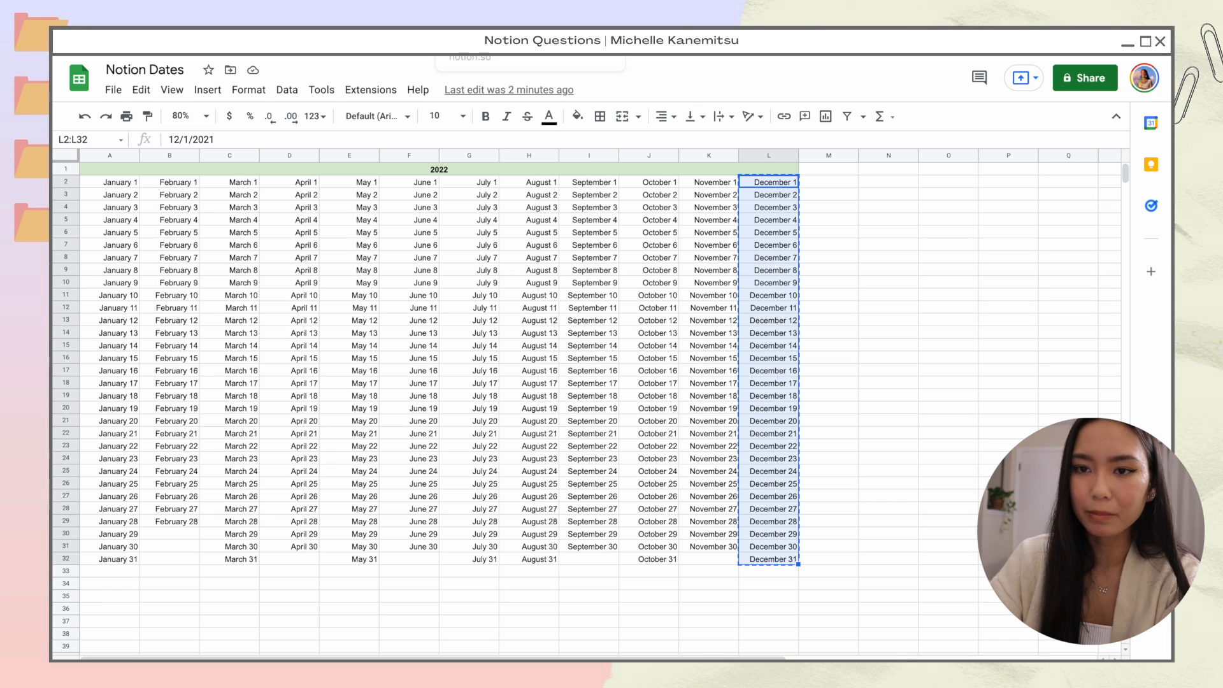
{"action": "left_click", "coordinate": [510, 12]}
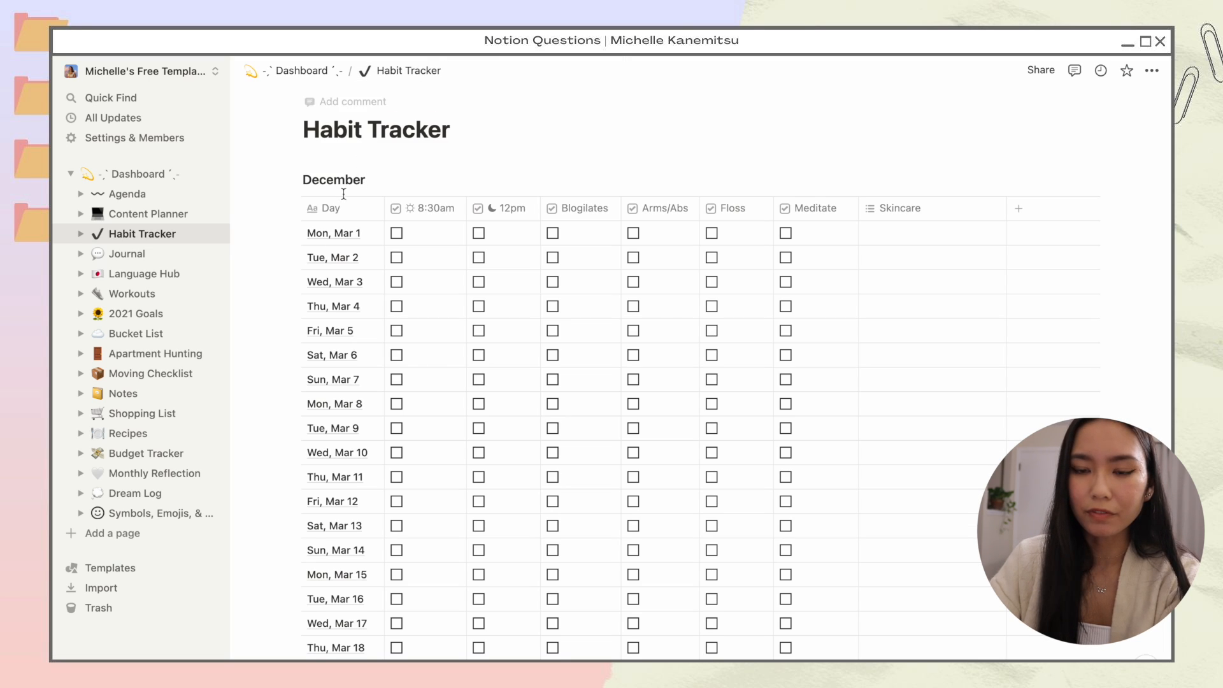
Step: Paste the December dates into the new table's Day column
{"action": "left_click", "coordinate": [315, 233]}
{"action": "key", "text": "ctrl+v"}
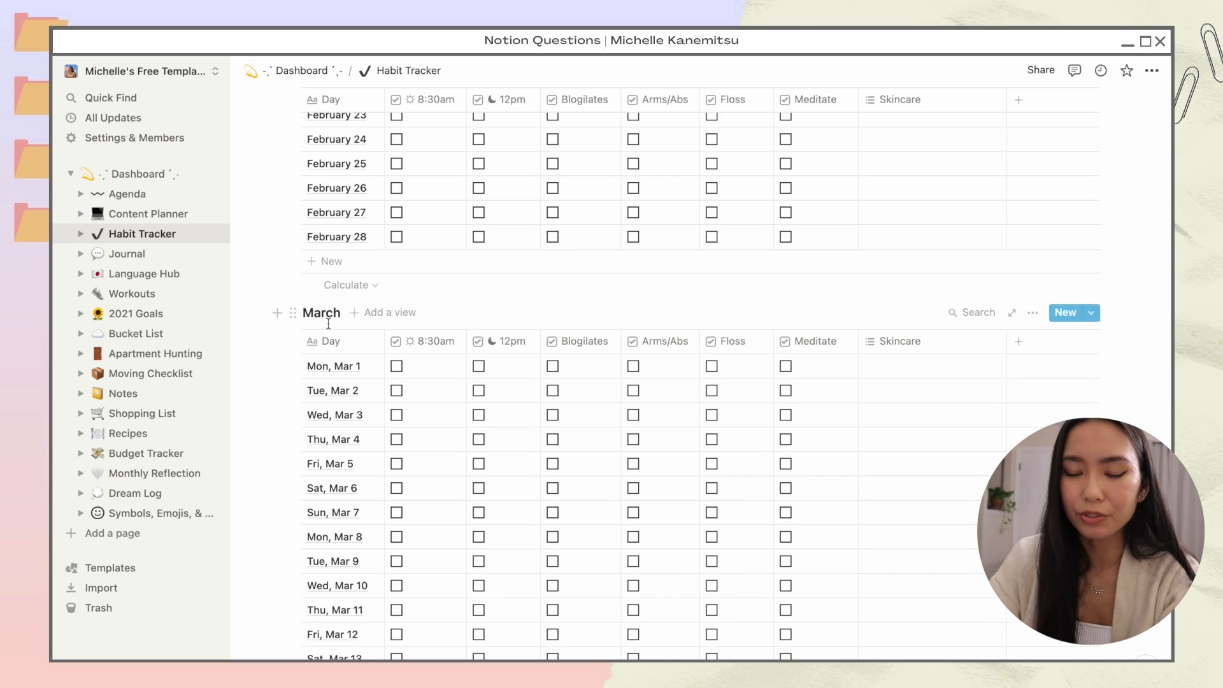
{"action": "scroll", "coordinate": [319, 328], "scroll_direction": "down", "scroll_amount": 15}
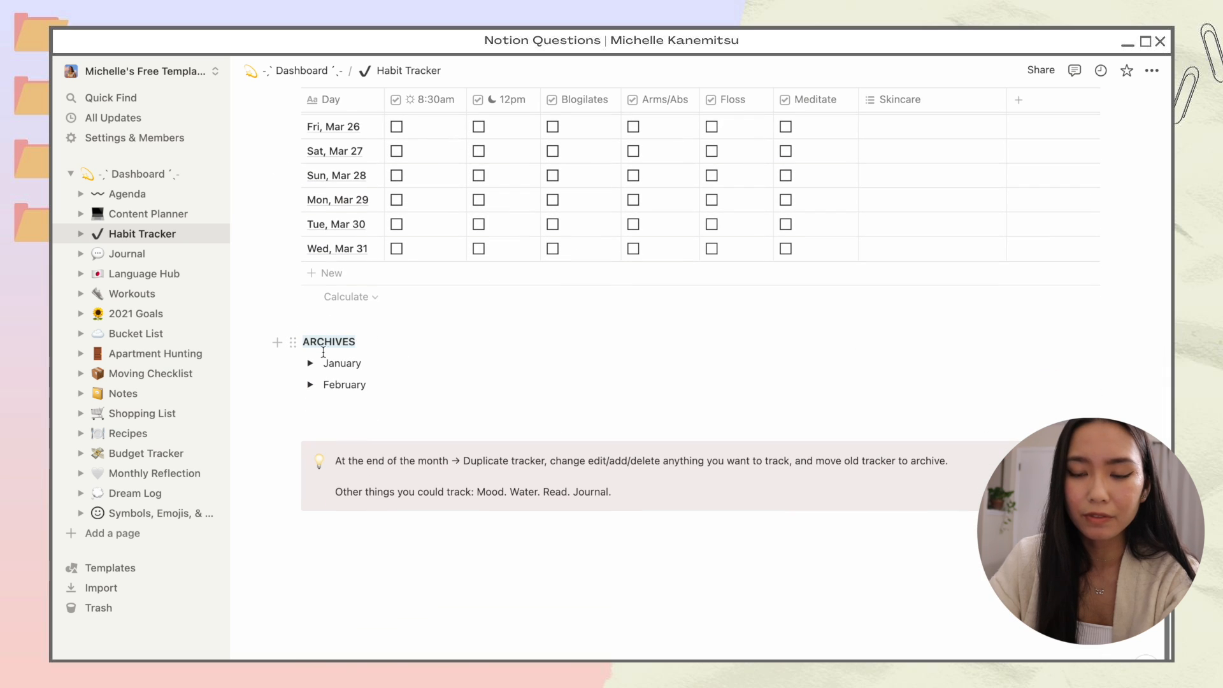
Step: Add a March toggle below February in ARCHIVES and move the March table into it
{"action": "left_click", "coordinate": [377, 384]}
{"action": "key", "text": "Return"}
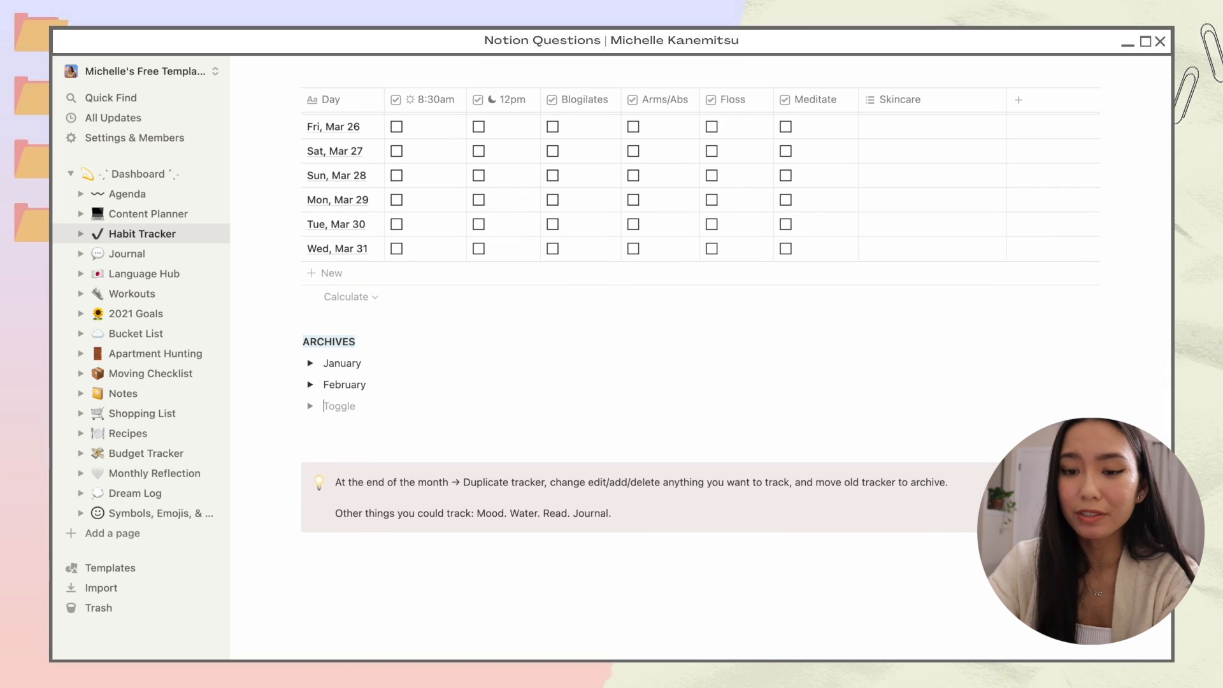
{"action": "type", "text": "March"}
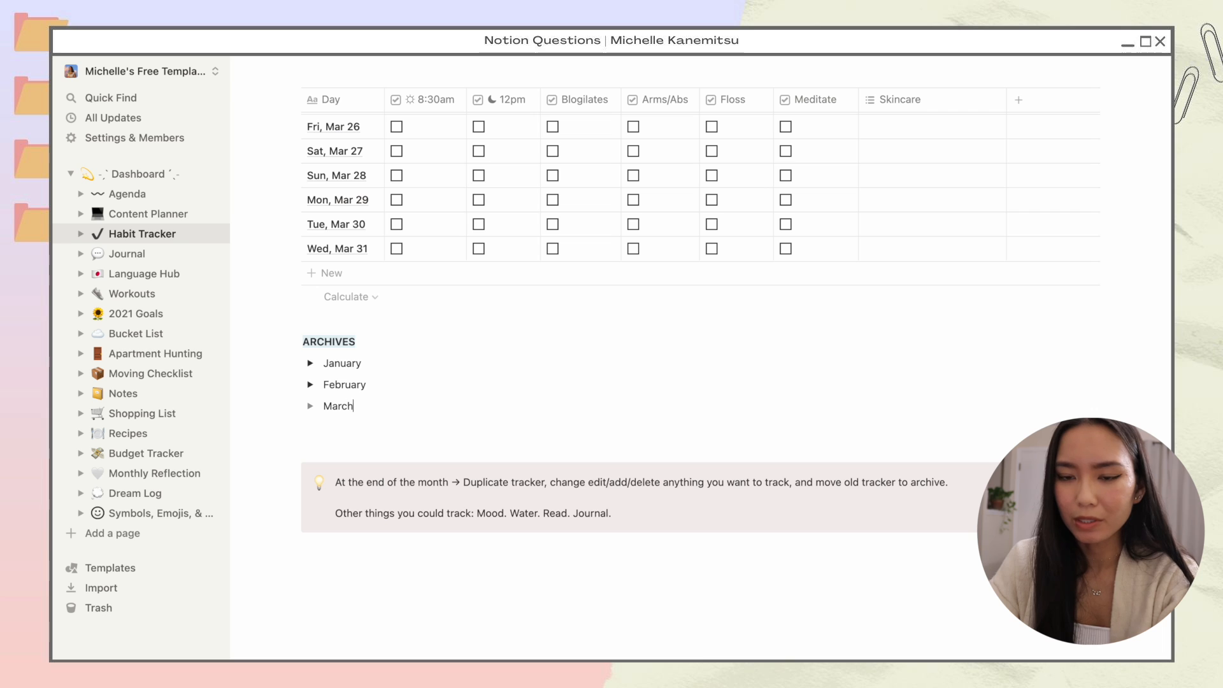
{"action": "scroll", "coordinate": [637, 382], "scroll_direction": "up", "scroll_amount": 15}
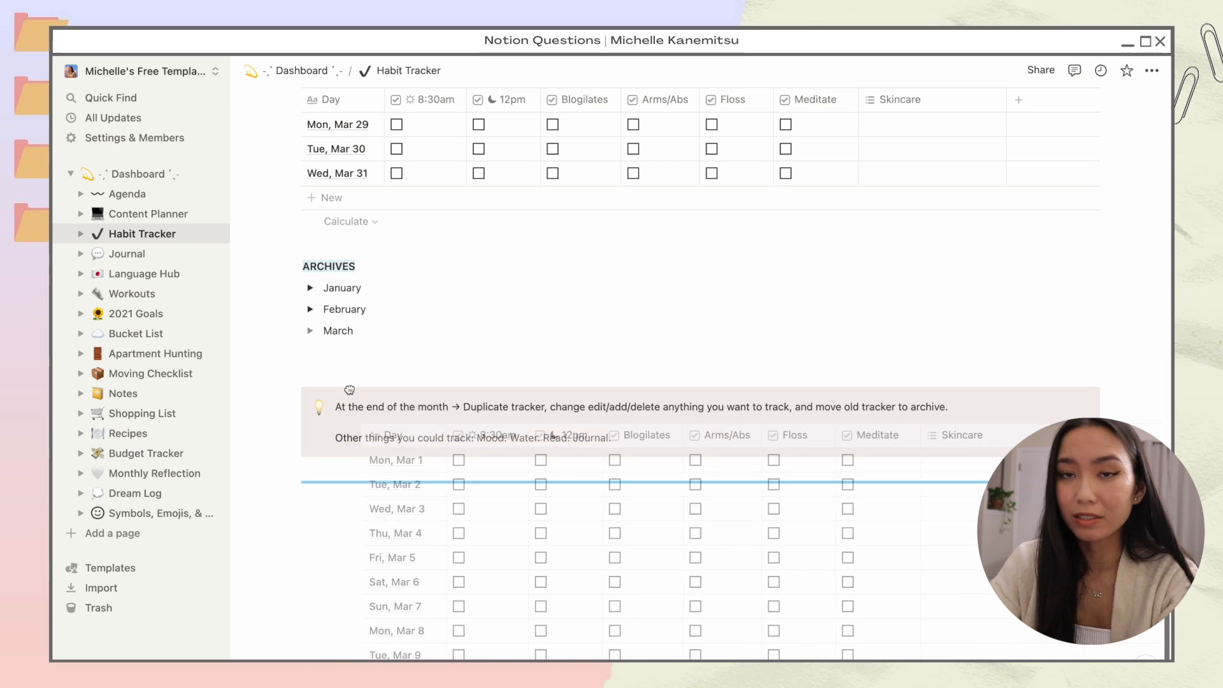
{"action": "left_click_drag", "start_coordinate": [350, 390], "coordinate": [338, 330]}
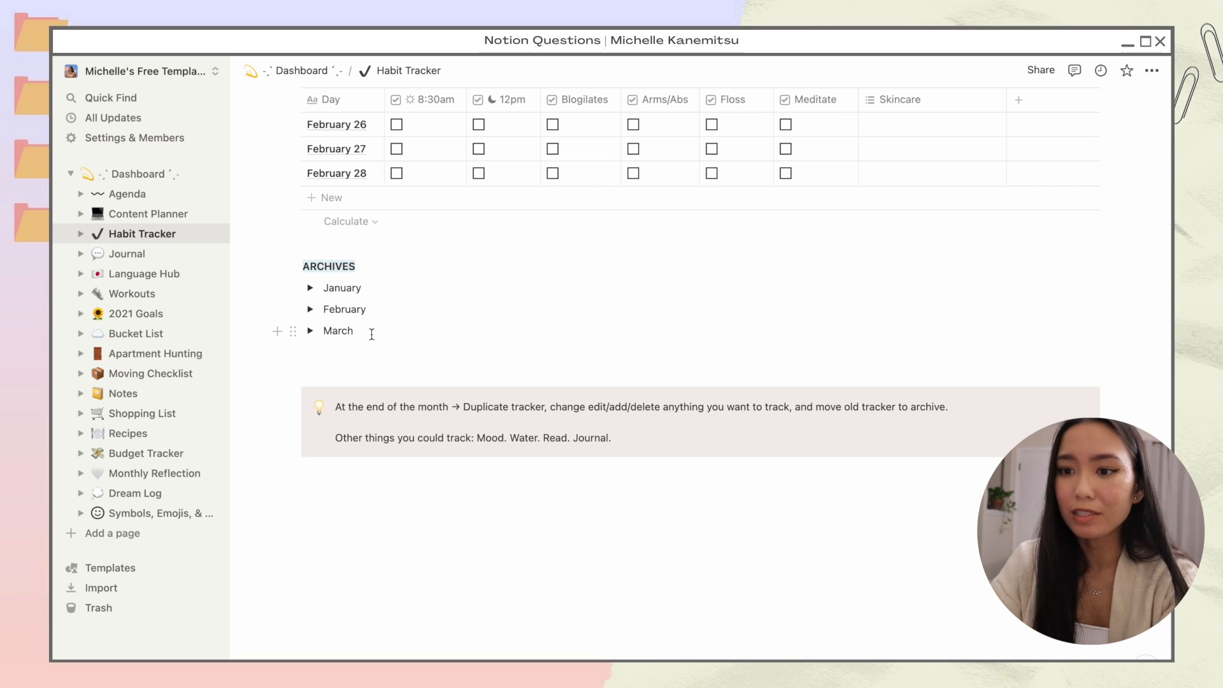
{"action": "scroll", "coordinate": [372, 334], "scroll_direction": "up", "scroll_amount": 12}
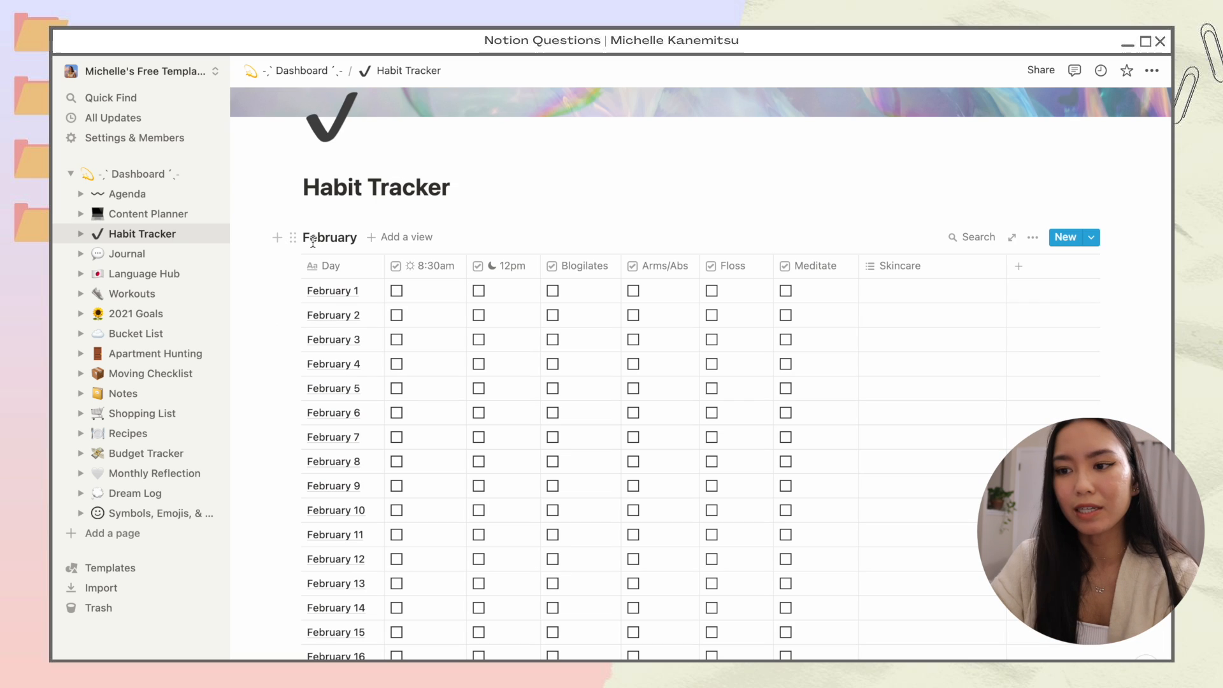
Step: Tag February 1's Skincare with Oil cleanser, Toner and Moisturizer
{"action": "left_click", "coordinate": [900, 268]}
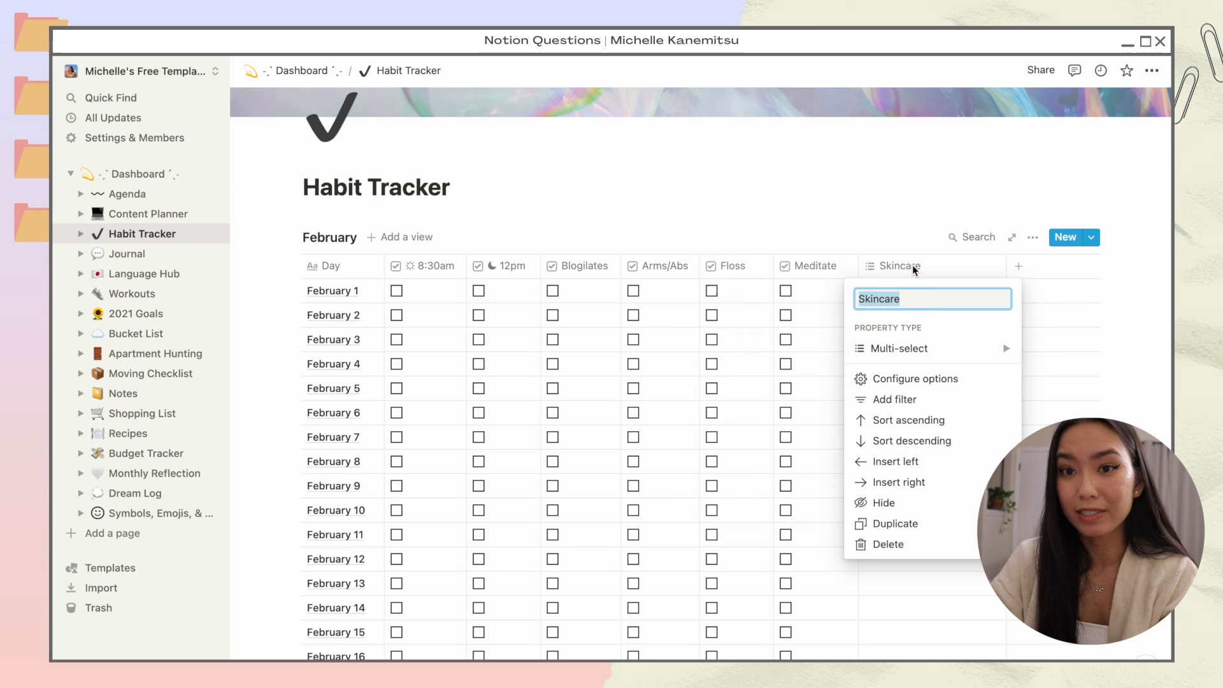
{"action": "left_click", "coordinate": [912, 270]}
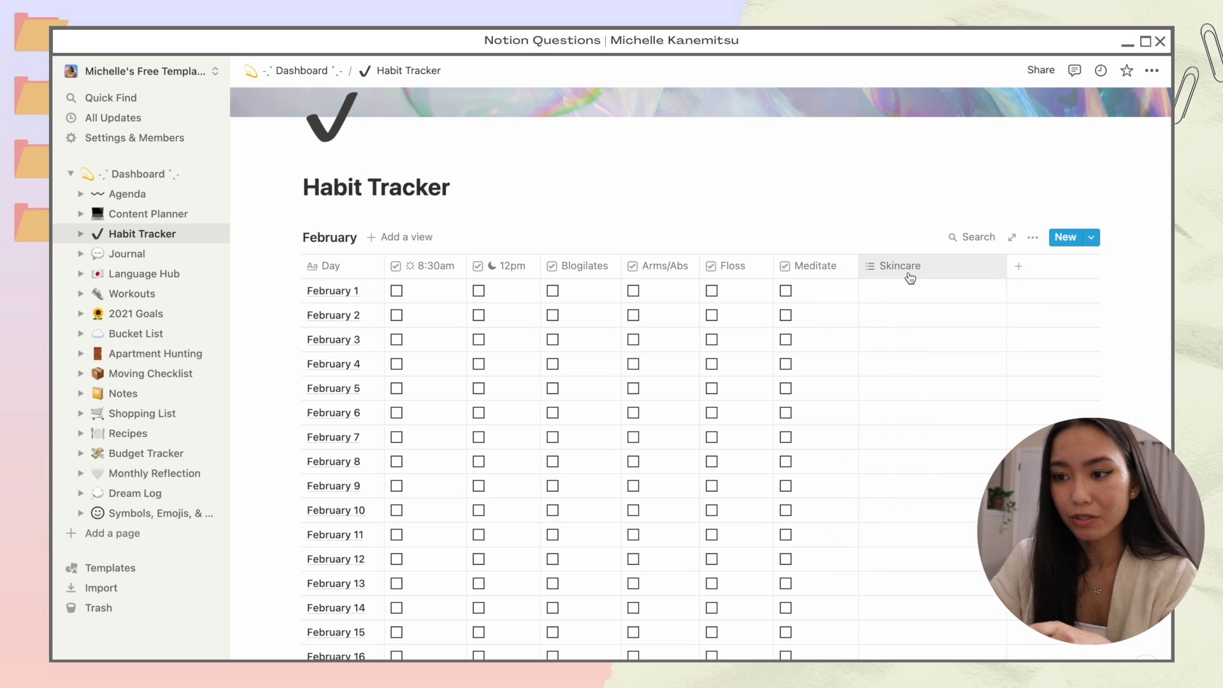
{"action": "left_click", "coordinate": [893, 291]}
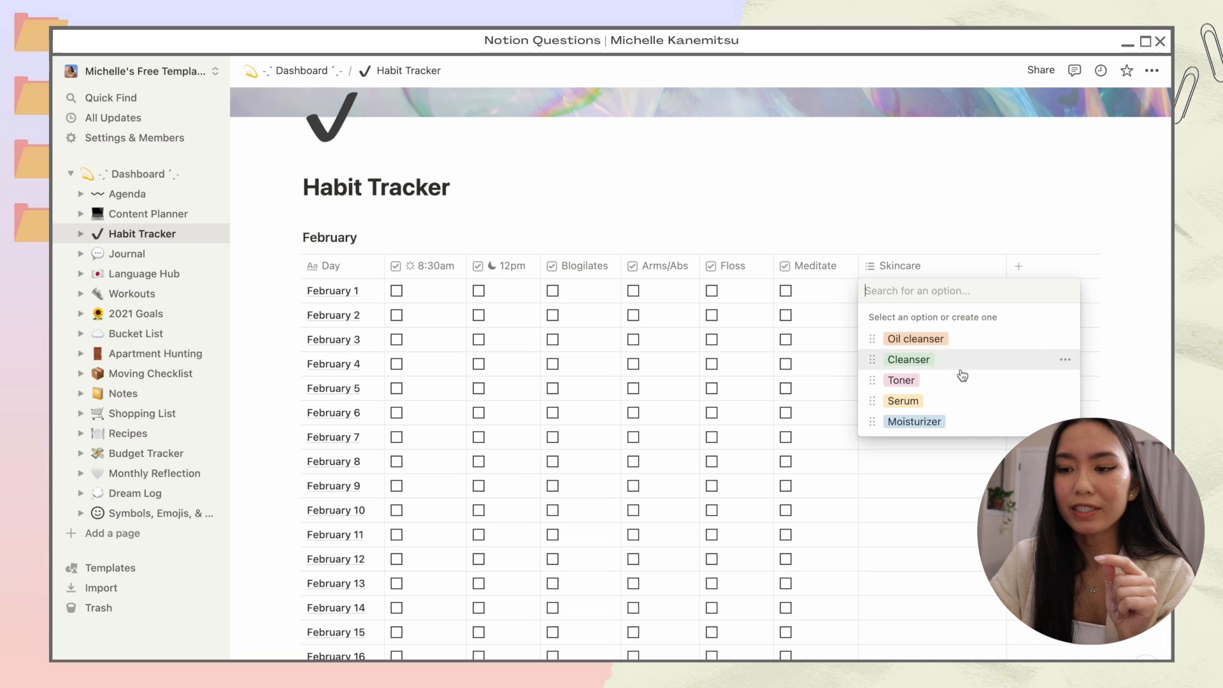
{"action": "key", "text": "Escape"}
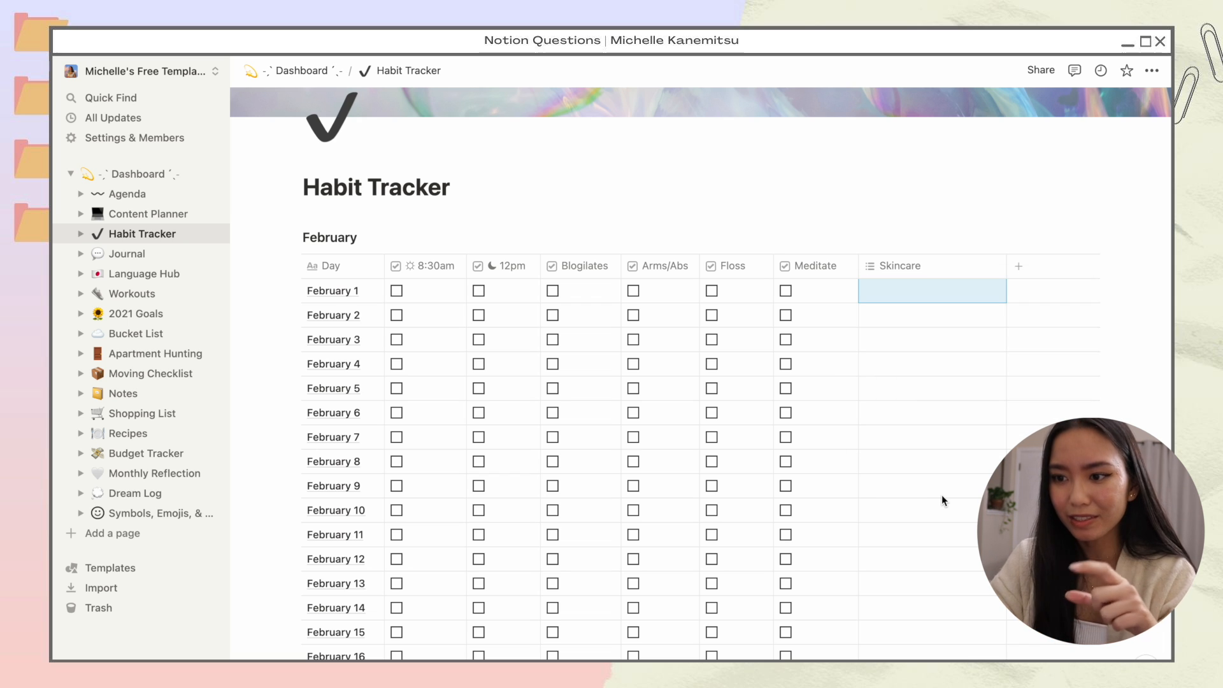
{"action": "left_click", "coordinate": [892, 295]}
{"action": "left_click", "coordinate": [907, 332]}
{"action": "left_click", "coordinate": [917, 379]}
{"action": "left_click", "coordinate": [940, 421]}
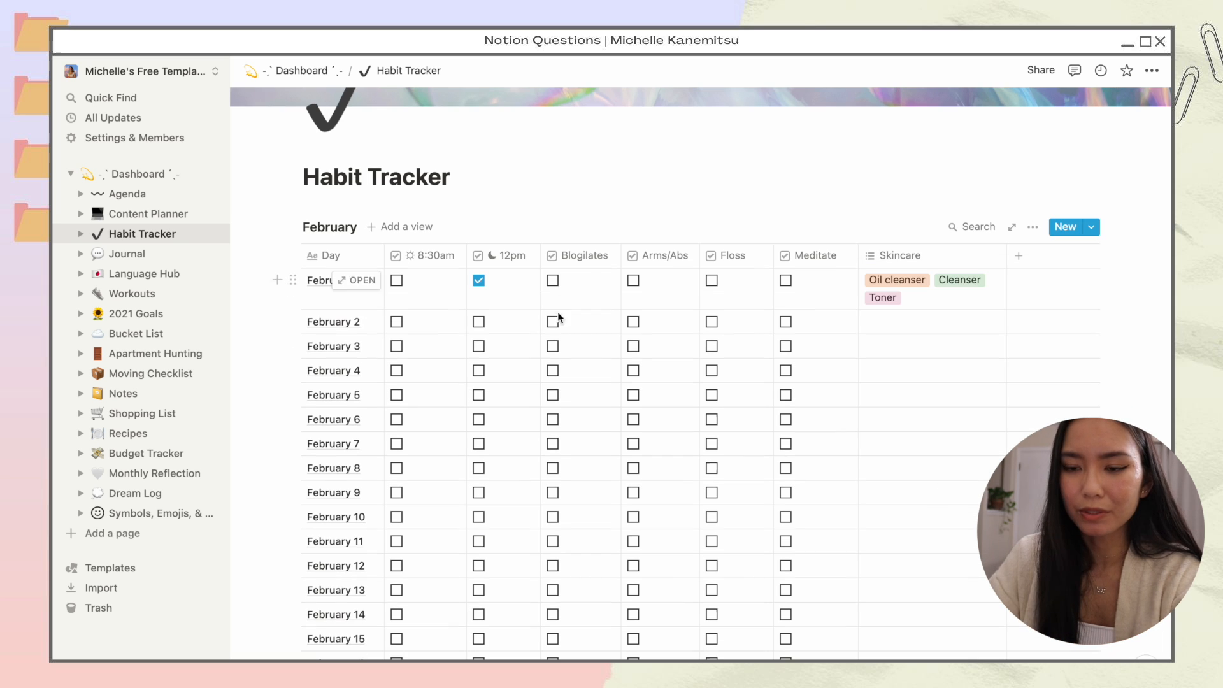
Step: Tick sample habits for February 2–5: 12pm, Arms/Abs, Blogilates, Floss, 8:30am, Meditate
{"action": "left_click", "coordinate": [478, 322]}
{"action": "left_click", "coordinate": [633, 321]}
{"action": "left_click", "coordinate": [552, 370]}
{"action": "left_click", "coordinate": [712, 346]}
{"action": "left_click", "coordinate": [711, 395]}
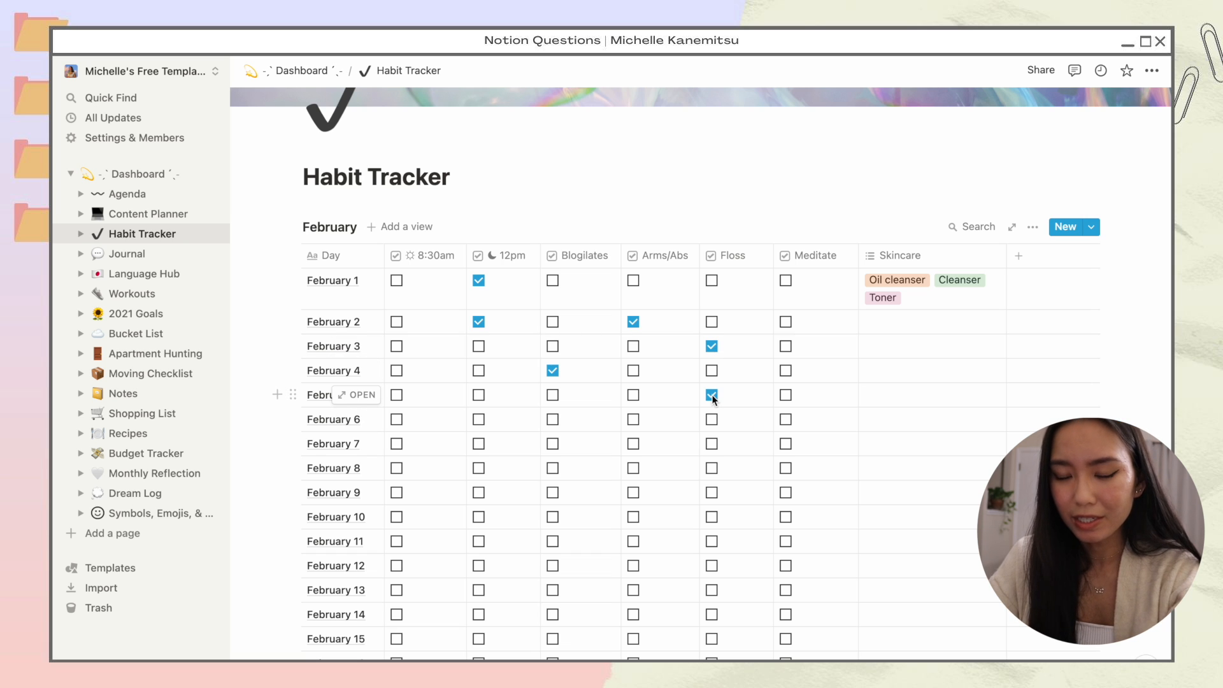
{"action": "left_click", "coordinate": [396, 395]}
{"action": "left_click", "coordinate": [478, 394]}
{"action": "left_click", "coordinate": [786, 370]}
Step: Tag Feb 2 Cleanser and Serum, Feb 3 Oil cleanser and Toner, then duplicate the table
{"action": "left_click", "coordinate": [908, 328]}
{"action": "left_click", "coordinate": [916, 391]}
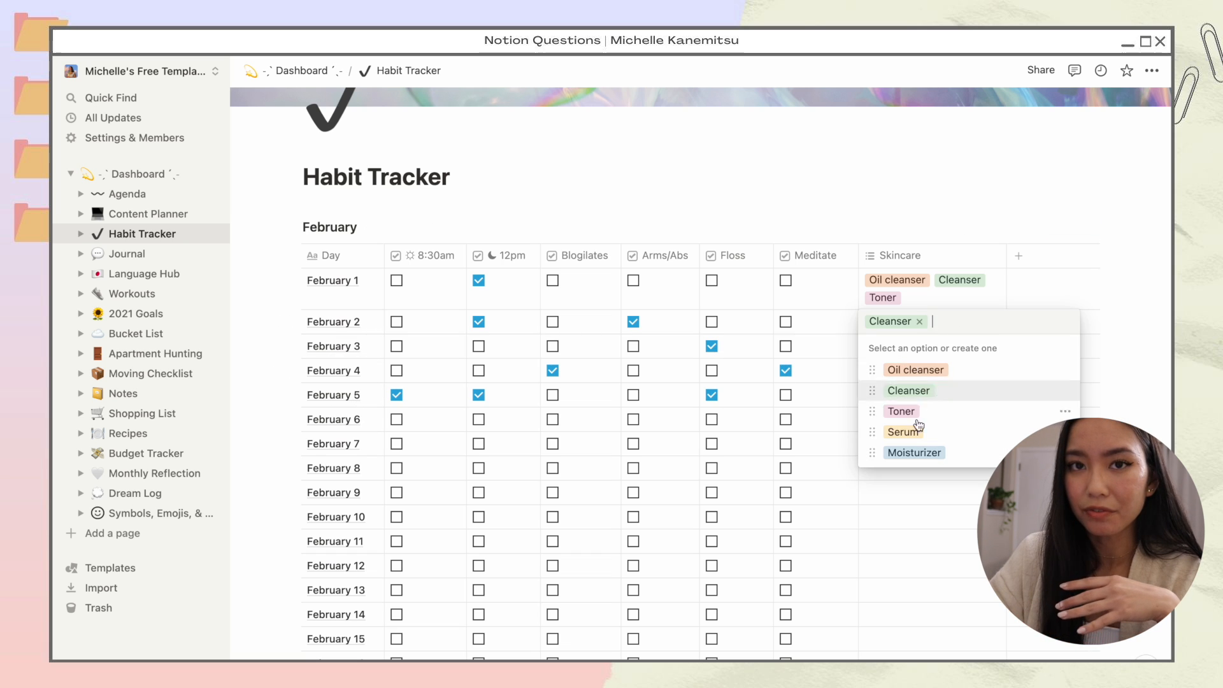
{"action": "left_click", "coordinate": [908, 433]}
{"action": "key", "text": "Escape"}
{"action": "left_click", "coordinate": [895, 349]}
{"action": "left_click", "coordinate": [903, 393]}
{"action": "left_click", "coordinate": [903, 435]}
{"action": "left_click", "coordinate": [918, 369]}
{"action": "left_click", "coordinate": [293, 227]}
{"action": "left_click_drag", "start_coordinate": [293, 226], "coordinate": [314, 202]}
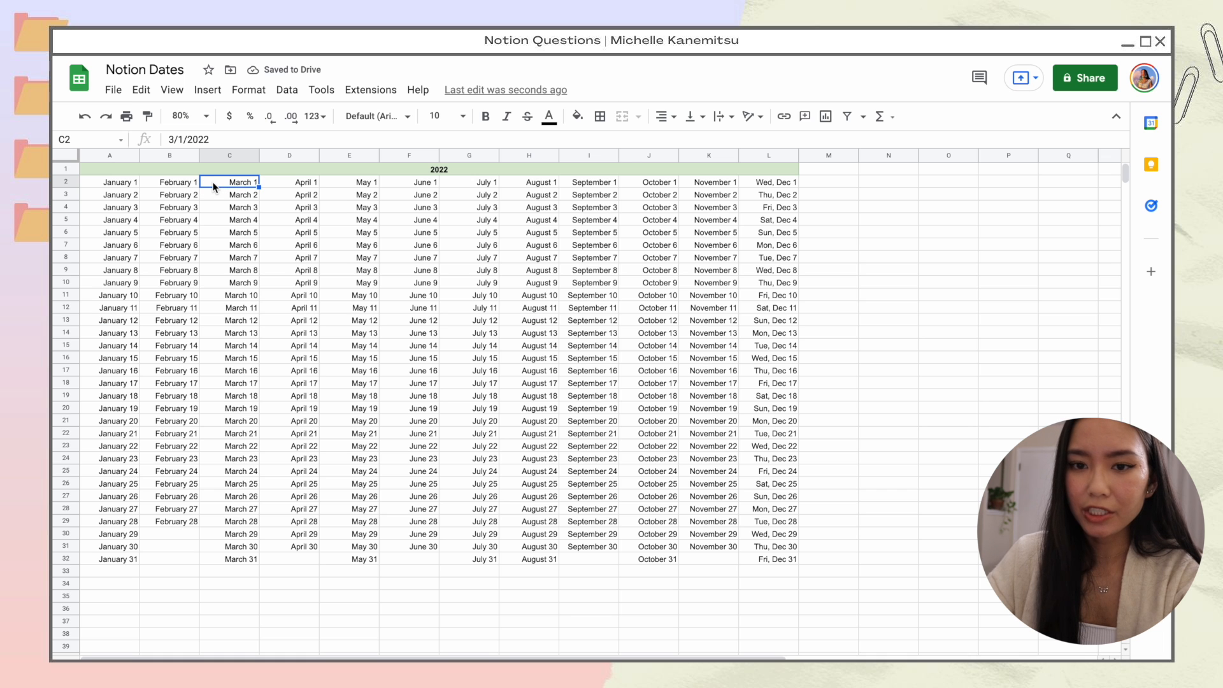
Step: Copy the March dates from Sheets and paste them over the copy's February dates
{"action": "key", "text": "ctrl+shift+Down"}
{"action": "key", "text": "ctrl+c"}
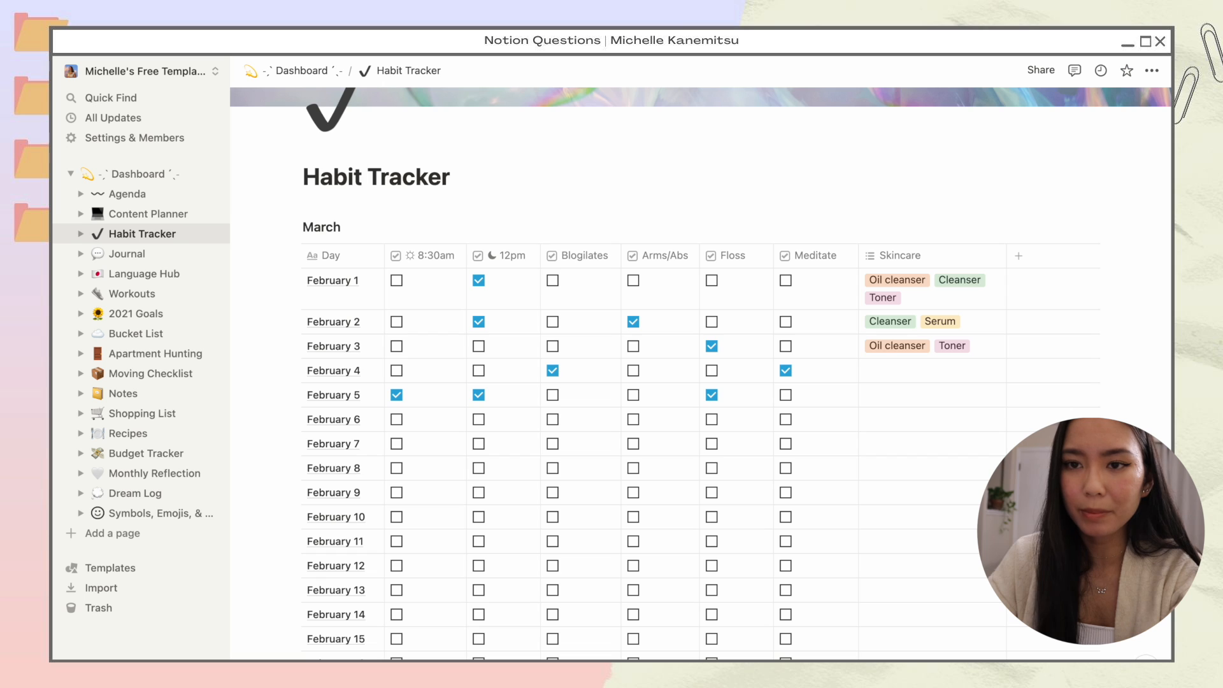
{"action": "left_click", "coordinate": [326, 293]}
{"action": "key", "text": "ctrl+v"}
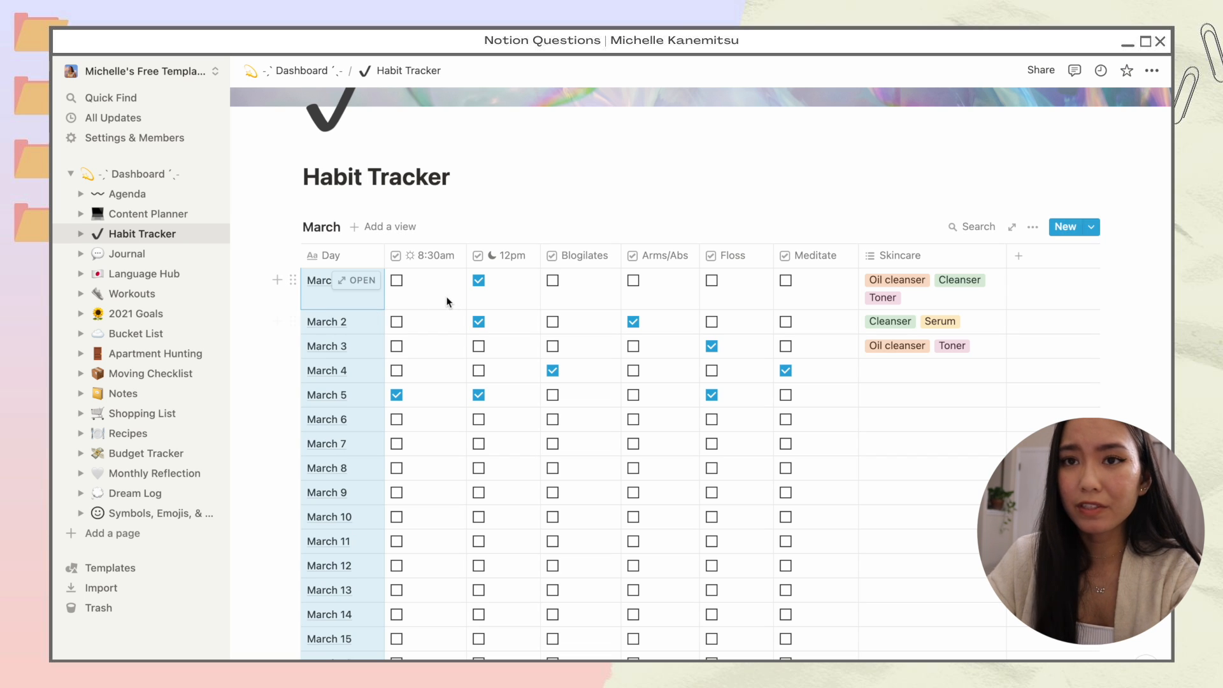
Step: Clear every habit tick and Skincare tag from the new March table
{"action": "left_click_drag", "start_coordinate": [442, 297], "coordinate": [991, 560]}
{"action": "key", "text": "Delete"}
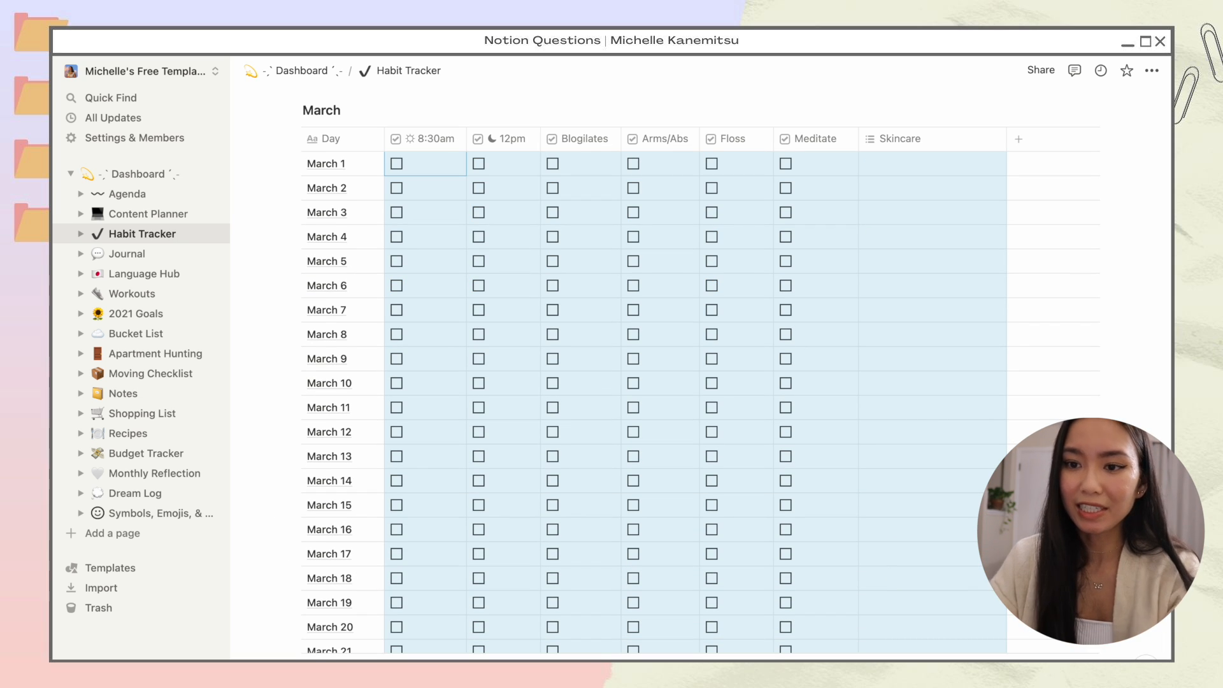
{"action": "left_click", "coordinate": [889, 166]}
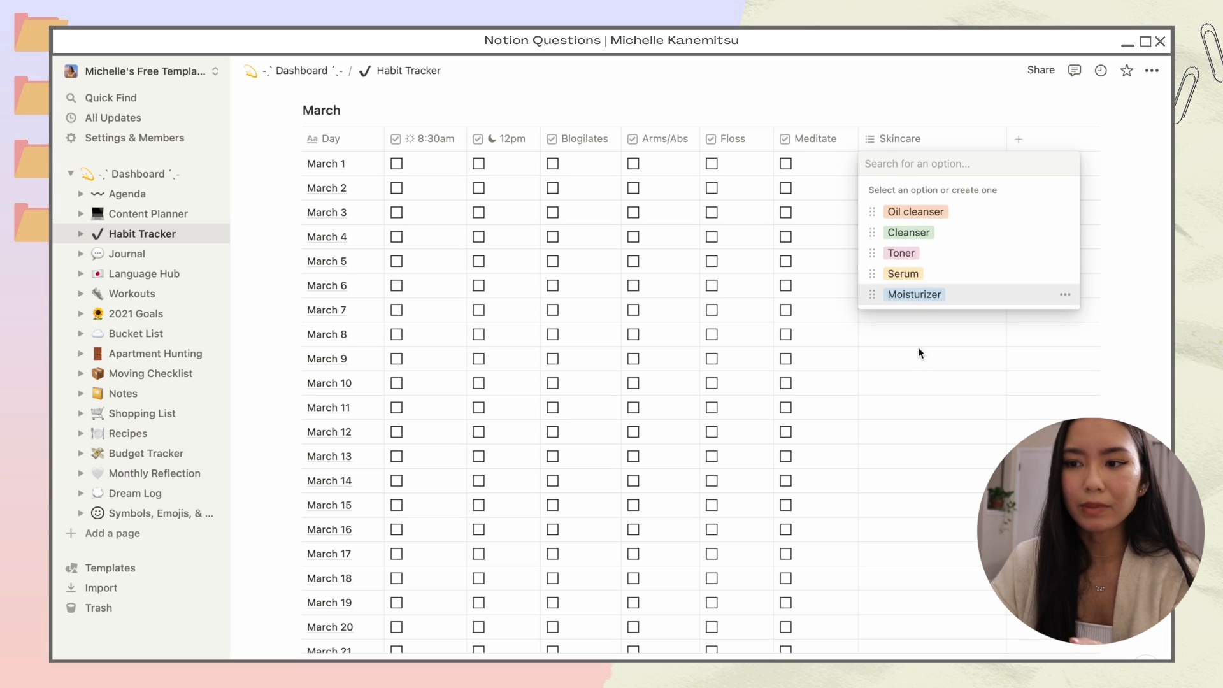
{"action": "left_click", "coordinate": [918, 382]}
{"action": "scroll", "coordinate": [918, 382], "scroll_direction": "up", "scroll_amount": 2}
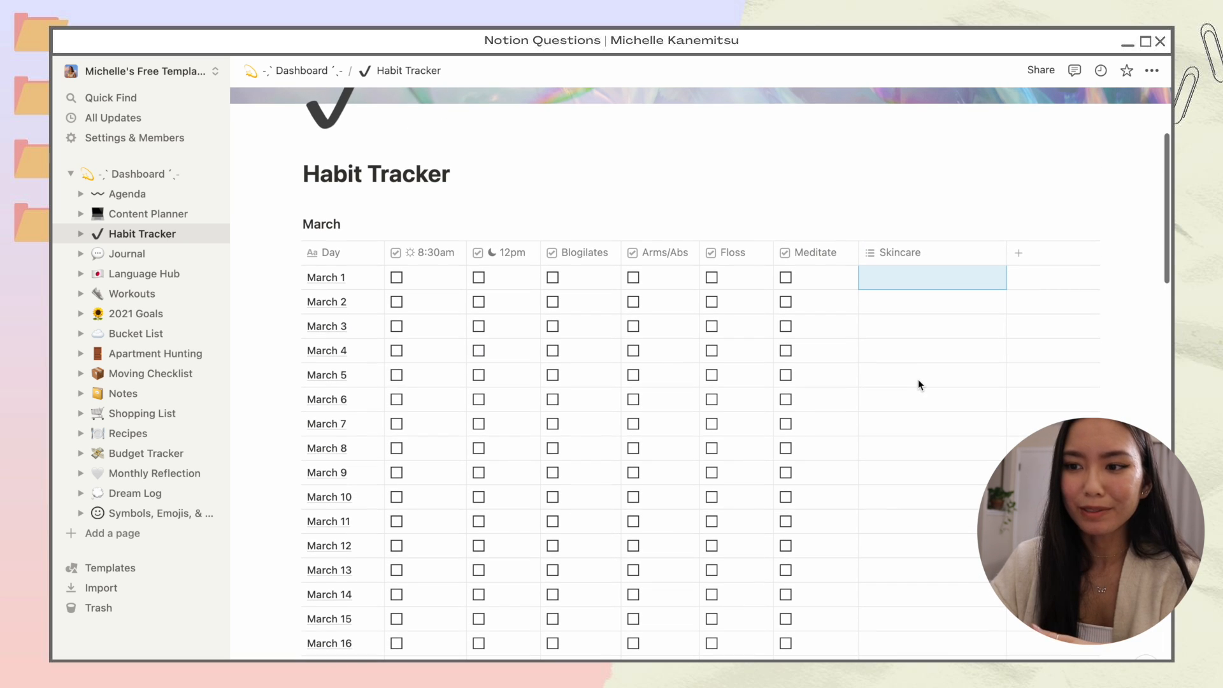
{"action": "left_click", "coordinate": [900, 280]}
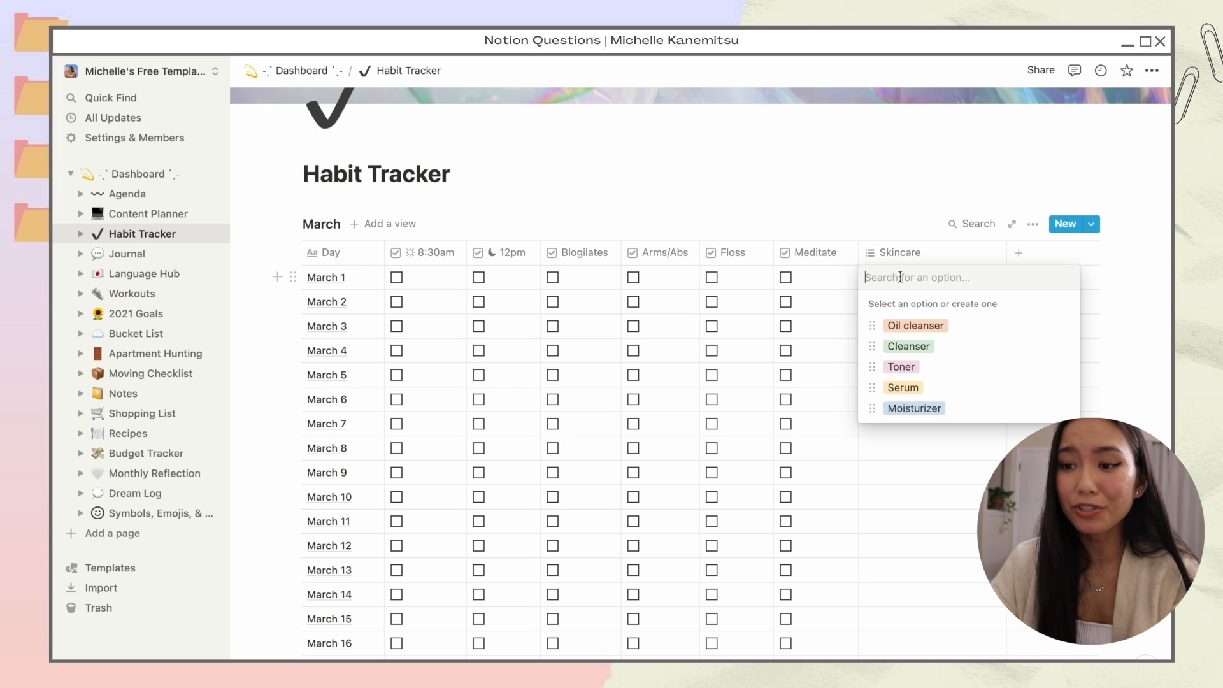
{"action": "left_click", "coordinate": [920, 438]}
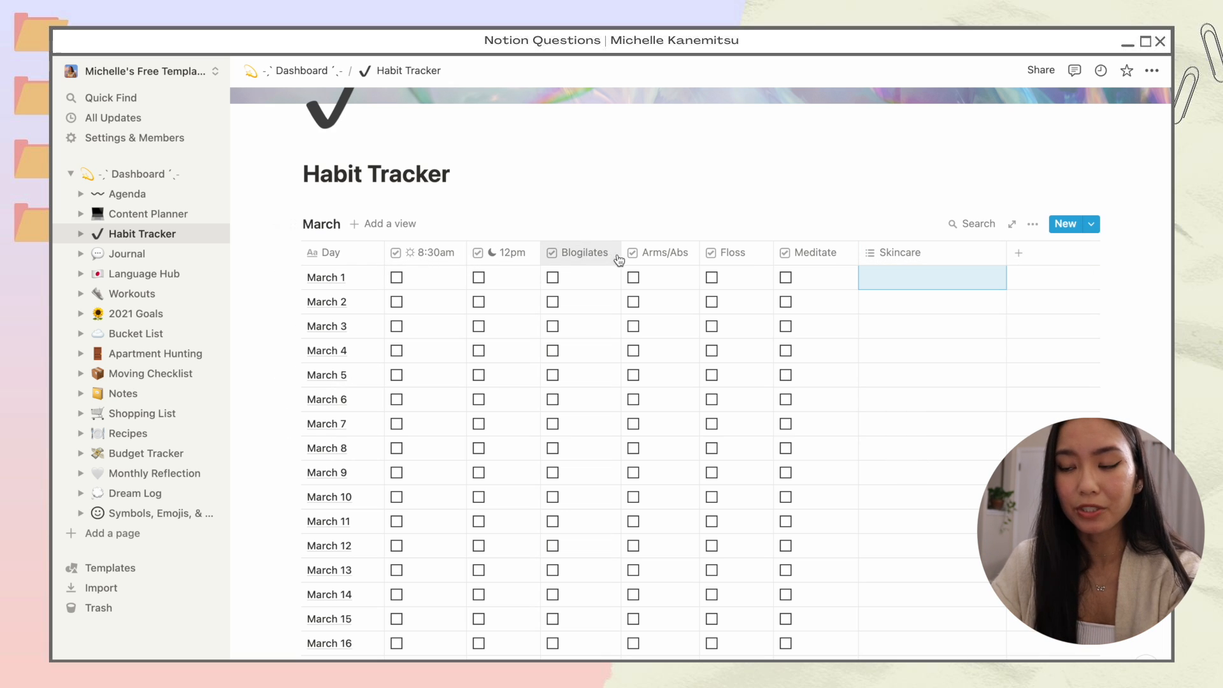